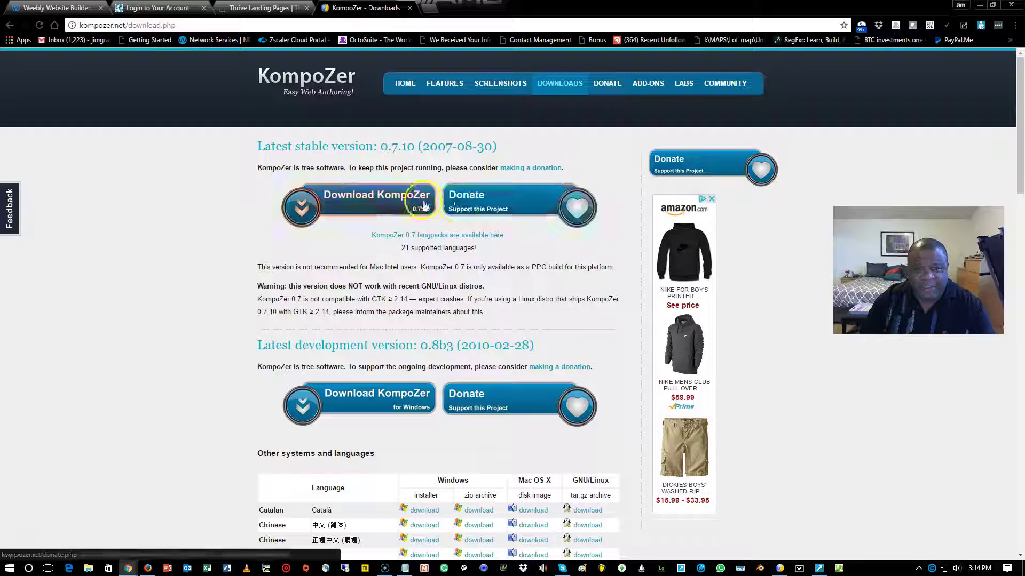
- Review the KompoZer downloads for each language and operating system, and take a brief look at the KompoZer editor
scroll(439, 184, down, 6)
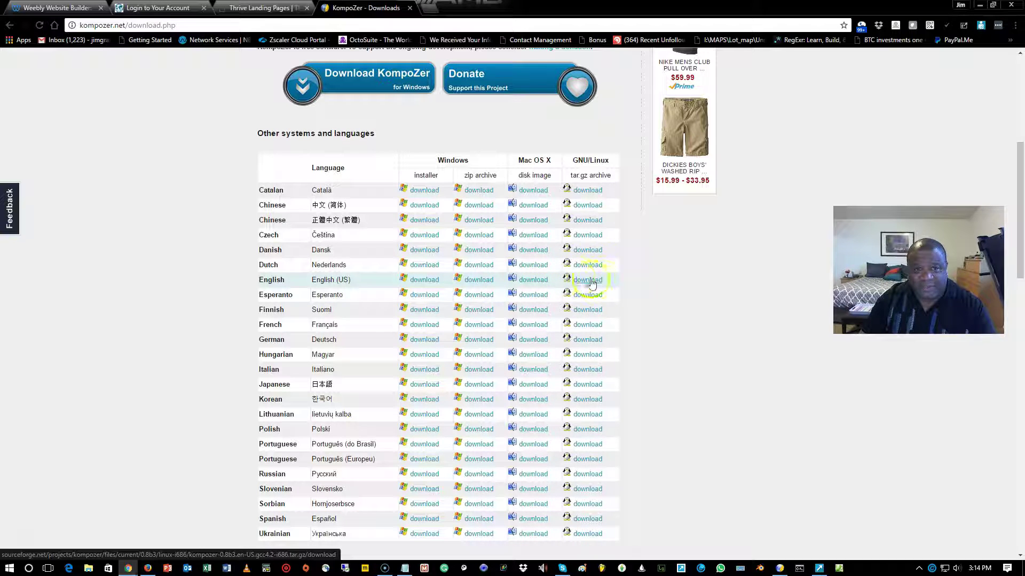
scroll(603, 281, up, 2)
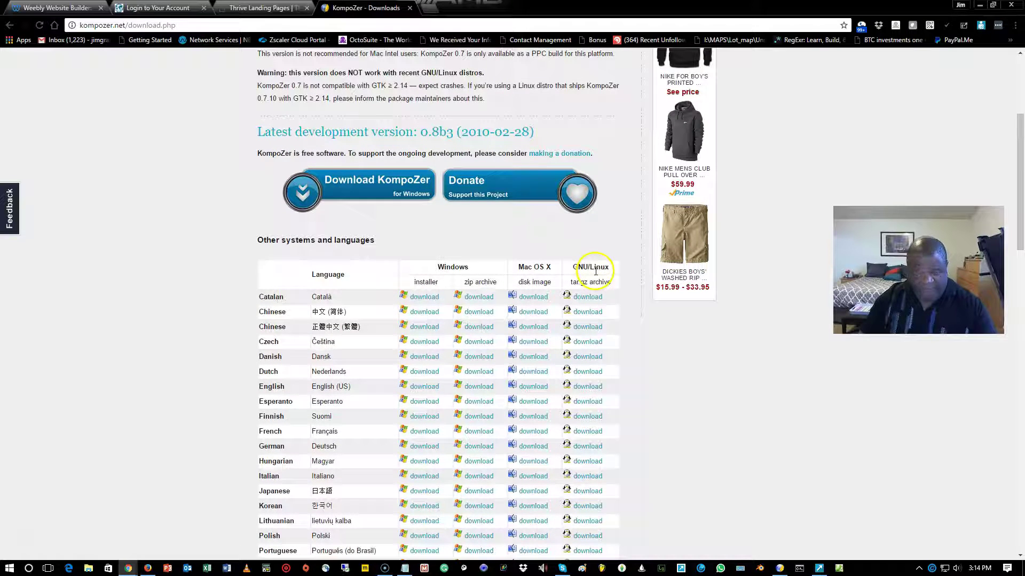
click(781, 569)
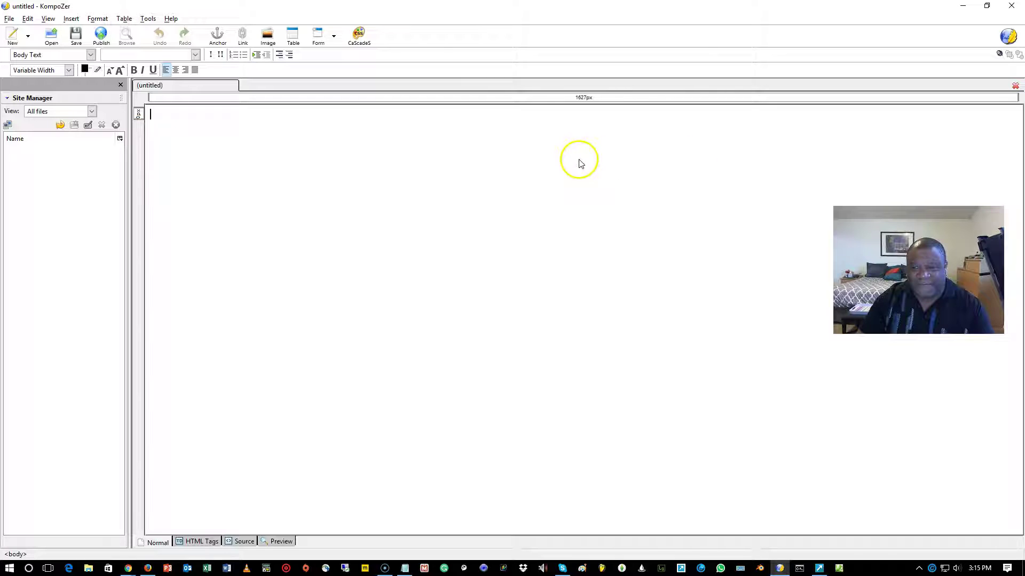
click(965, 9)
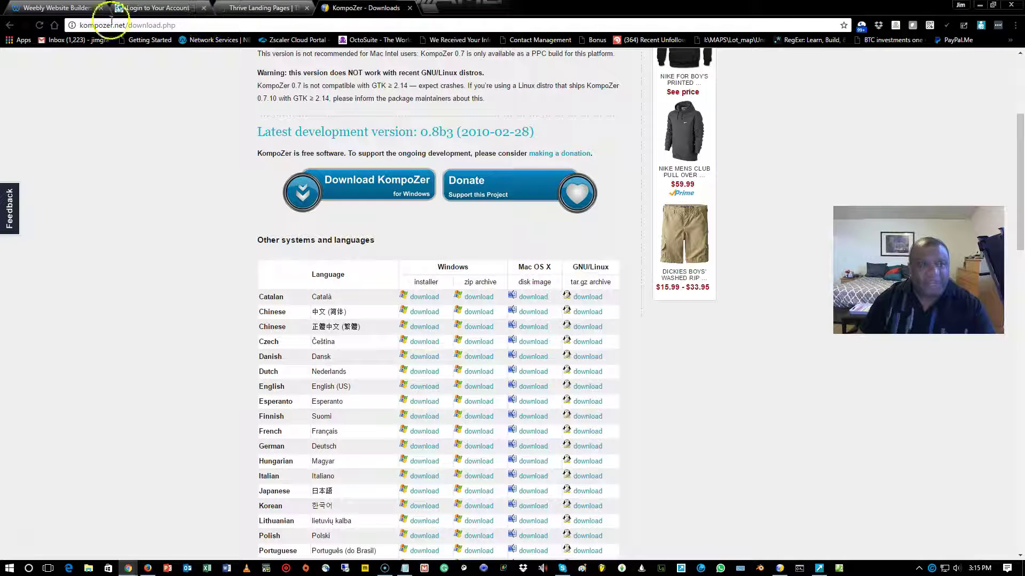
- Sign in to Weebly with the Facebook account to reach its website theme selection
click(43, 8)
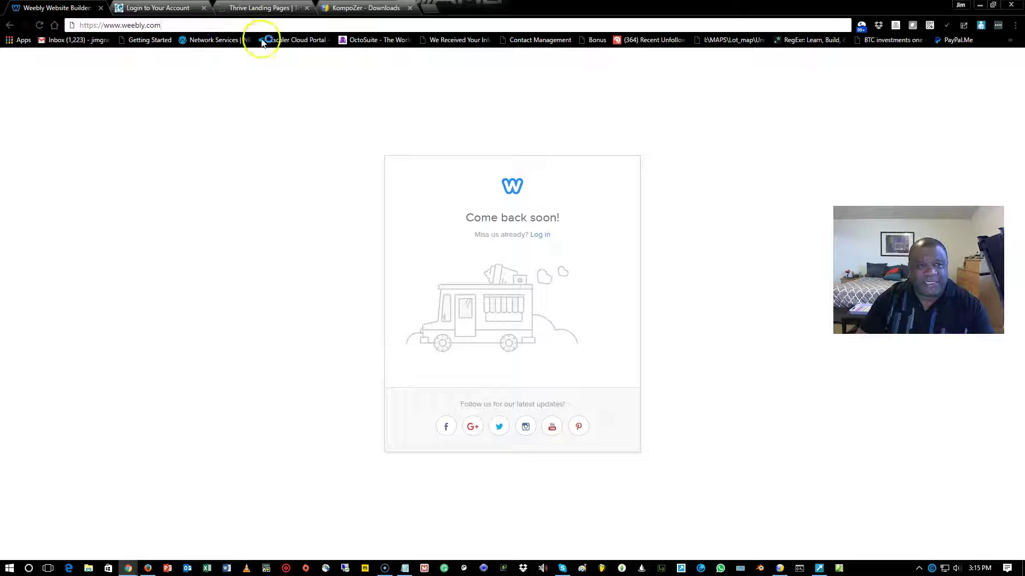
click(547, 236)
click(499, 269)
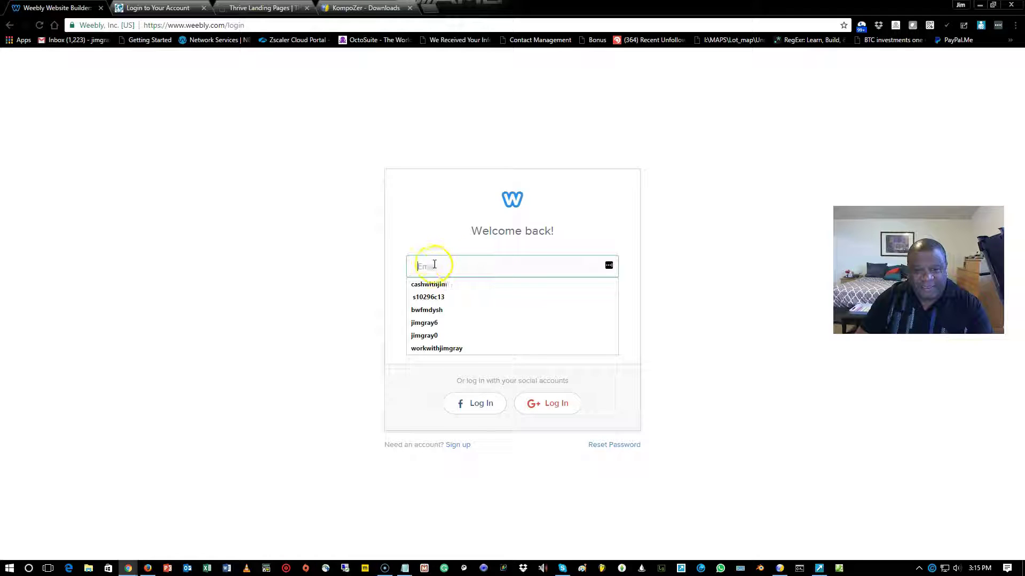
click(429, 285)
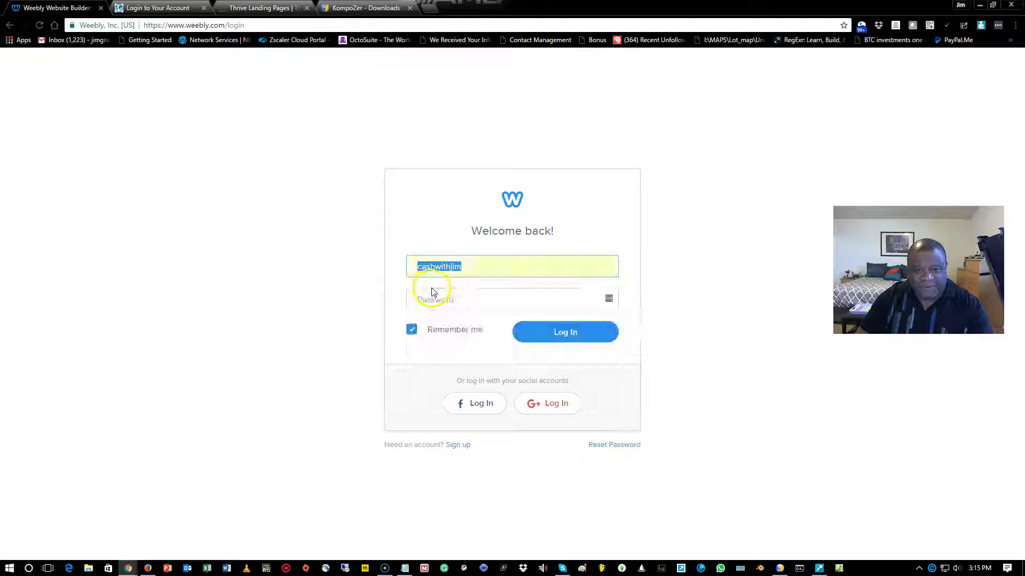
click(470, 406)
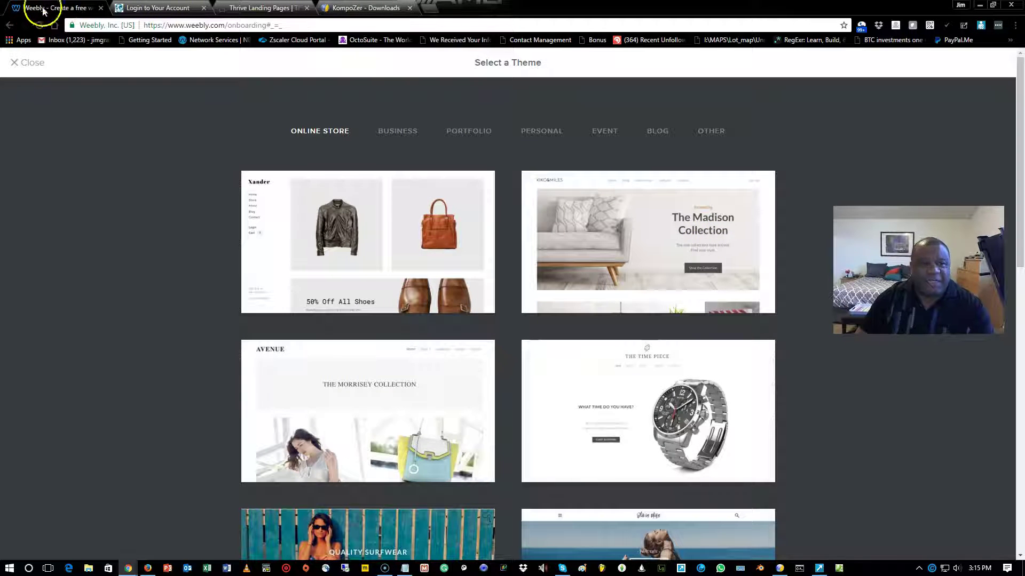
- Log in to the GVO members area with the prefilled credentials, using the Remember me option
click(174, 9)
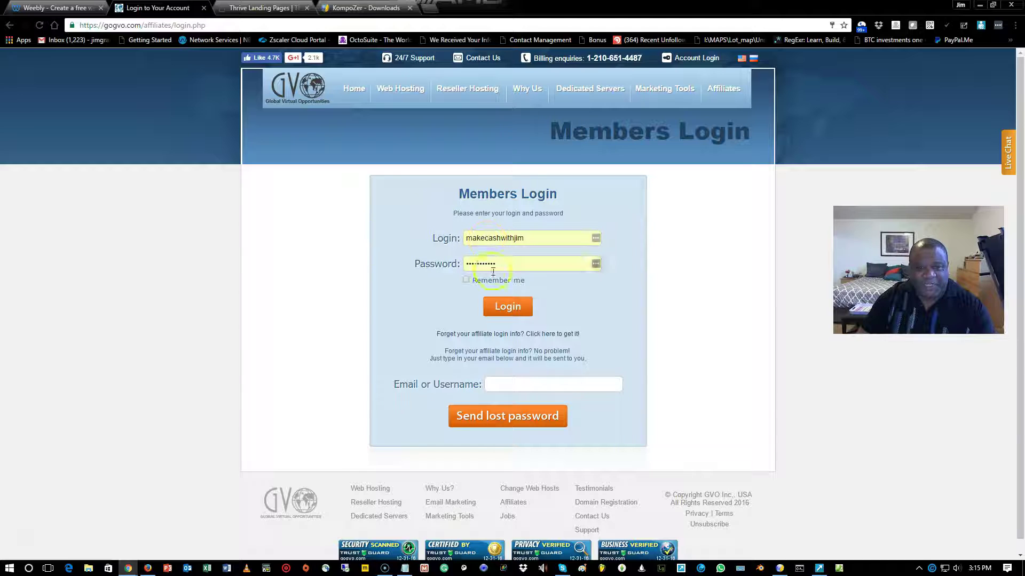
click(466, 280)
click(506, 306)
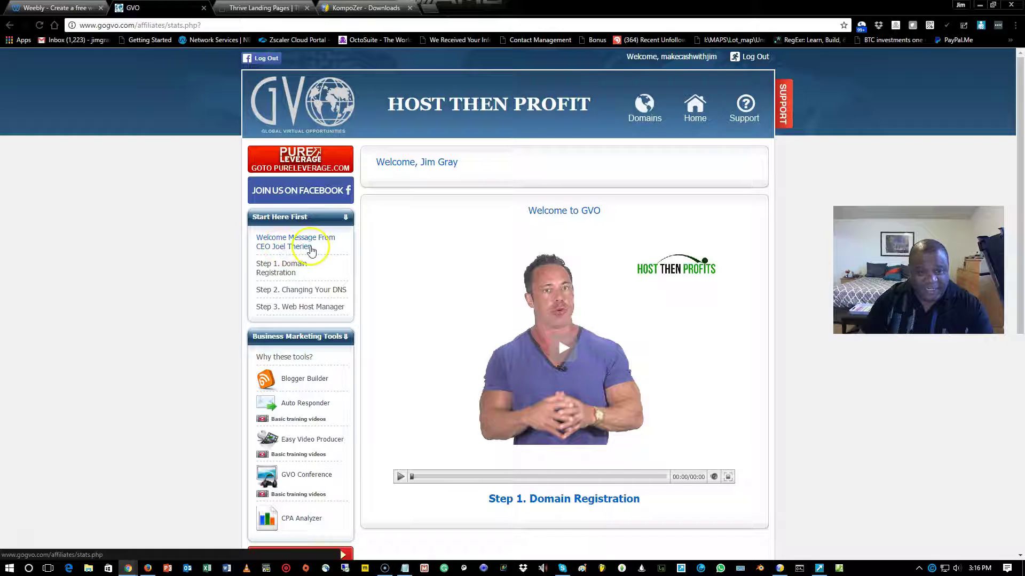
- Examine the Start Here First steps, the Business Marketing Tools and the GVO Marketing Tools offered in the members area
scroll(315, 256, down, 1)
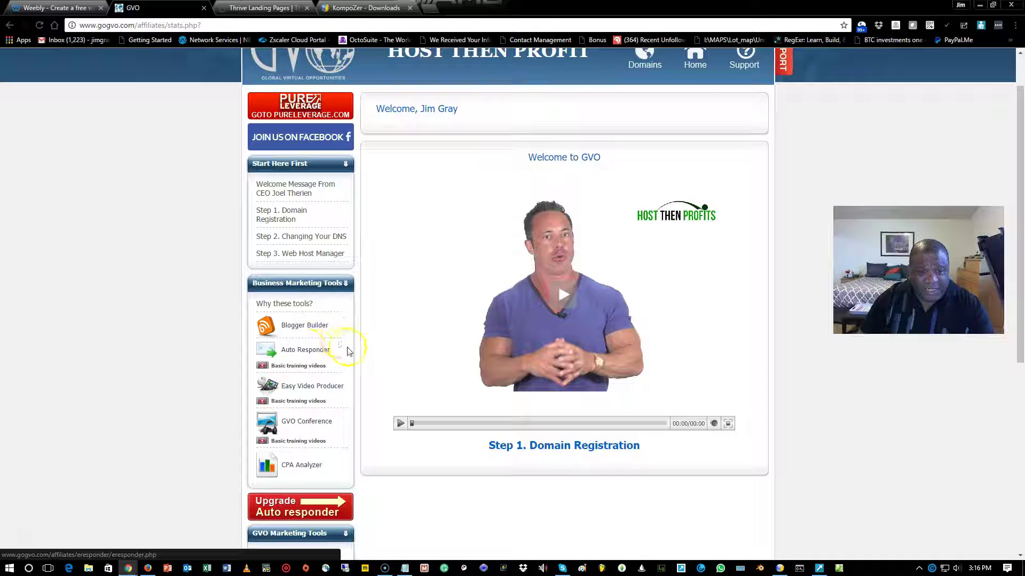
scroll(332, 202, down, 2)
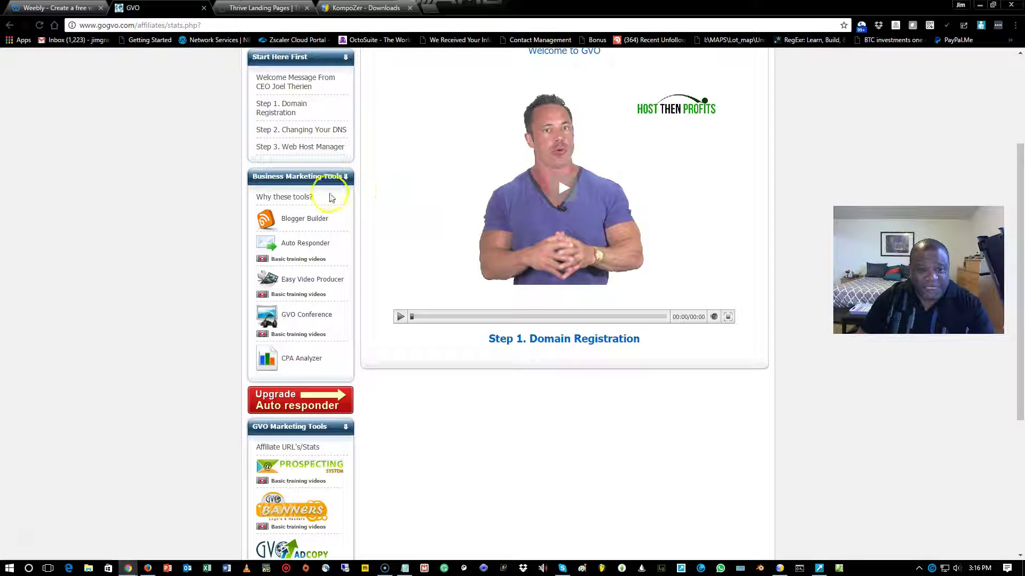
scroll(336, 229, up, 1)
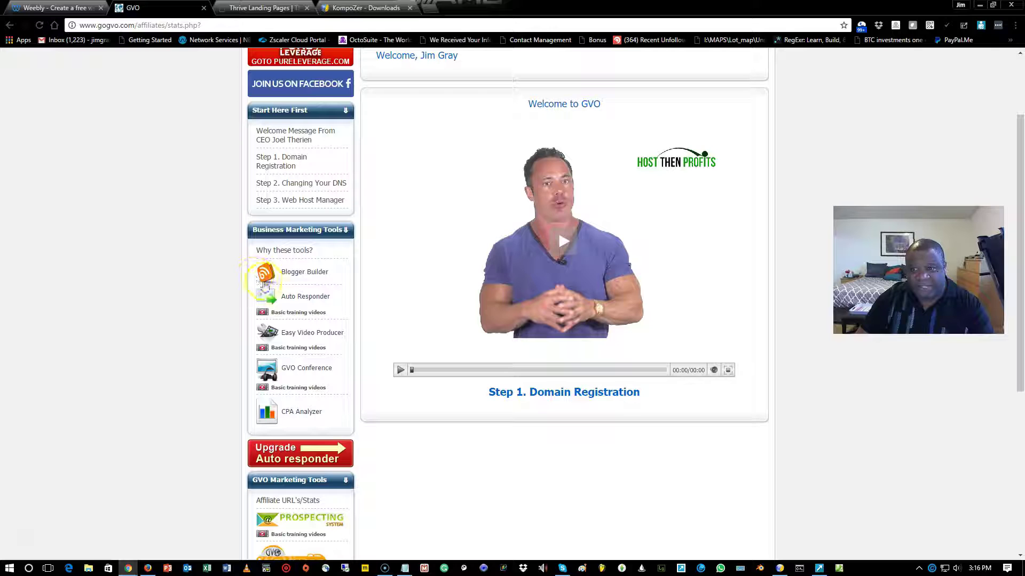
scroll(325, 296, up, 2)
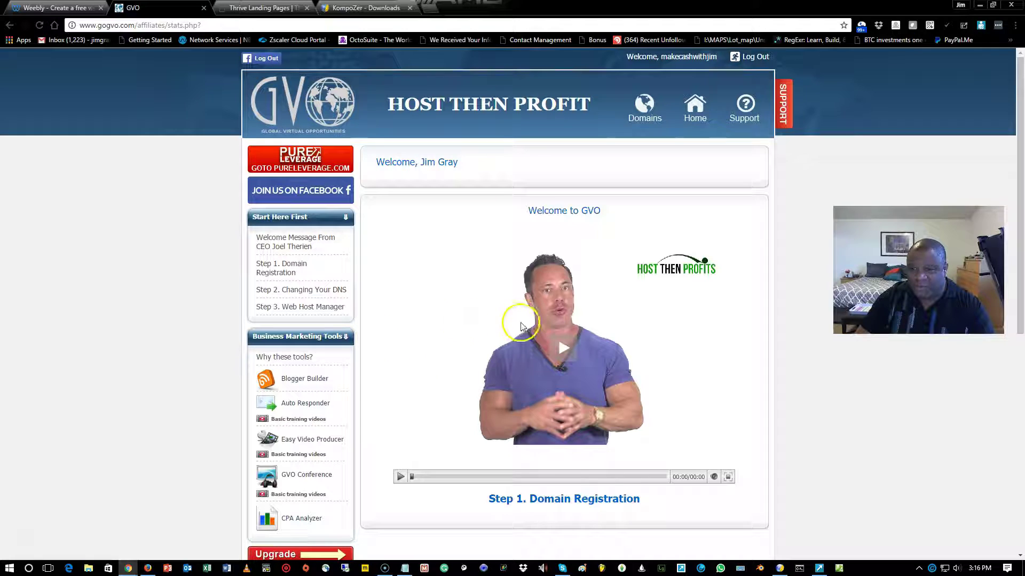
scroll(401, 356, down, 1)
scroll(402, 355, down, 1)
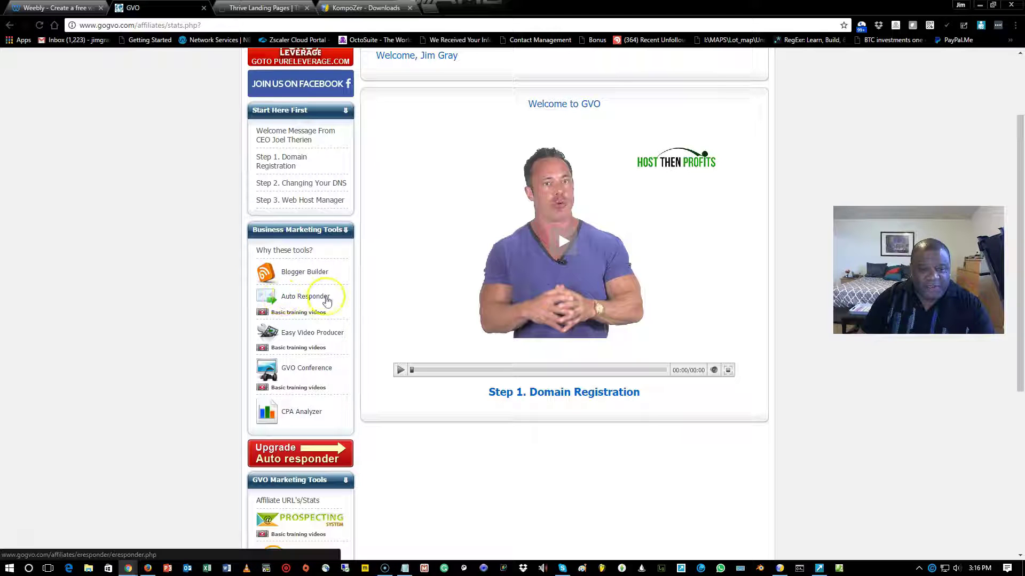
scroll(321, 299, down, 1)
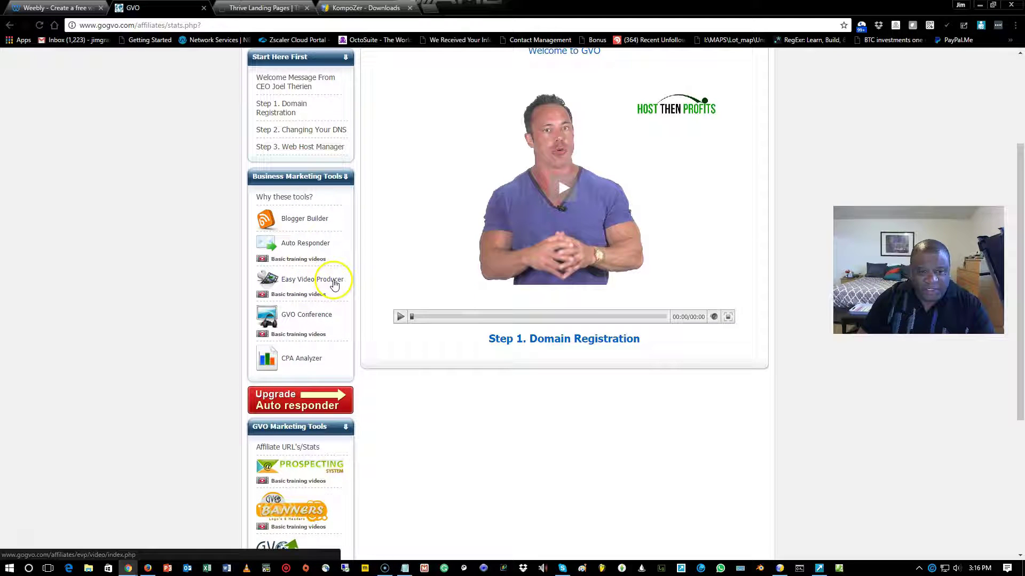
scroll(315, 312, down, 1)
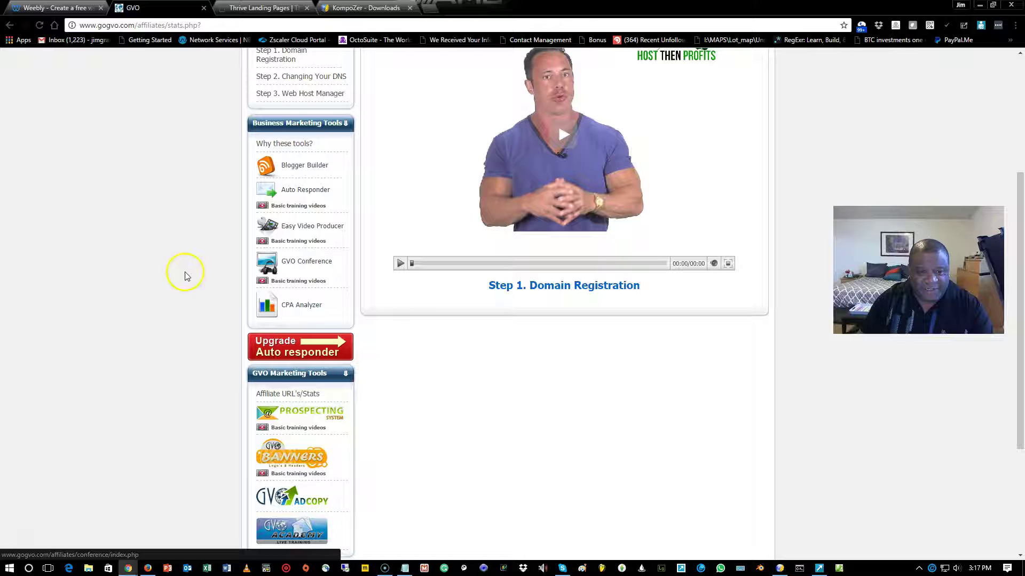
scroll(264, 280, down, 1)
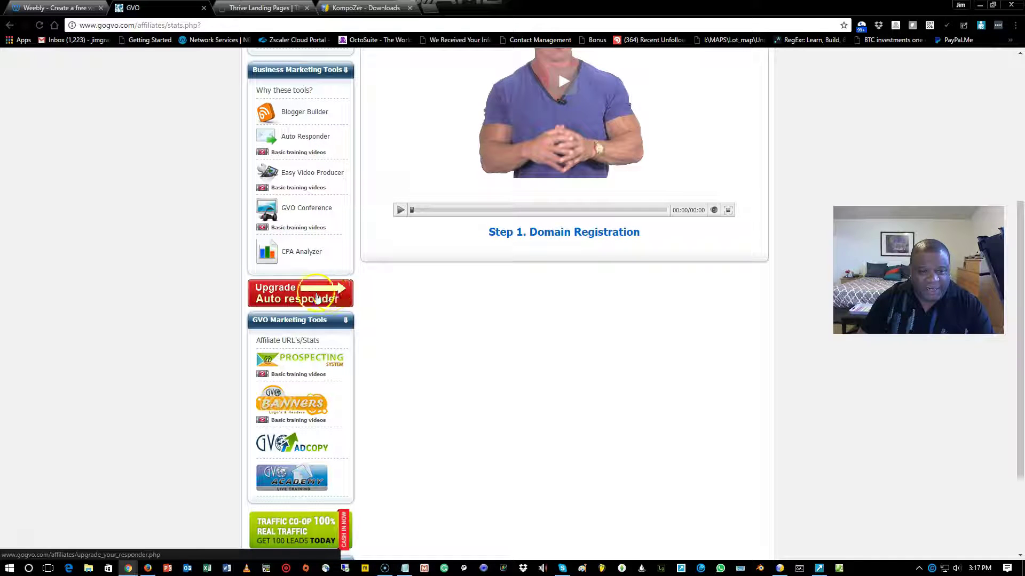
scroll(335, 297, down, 2)
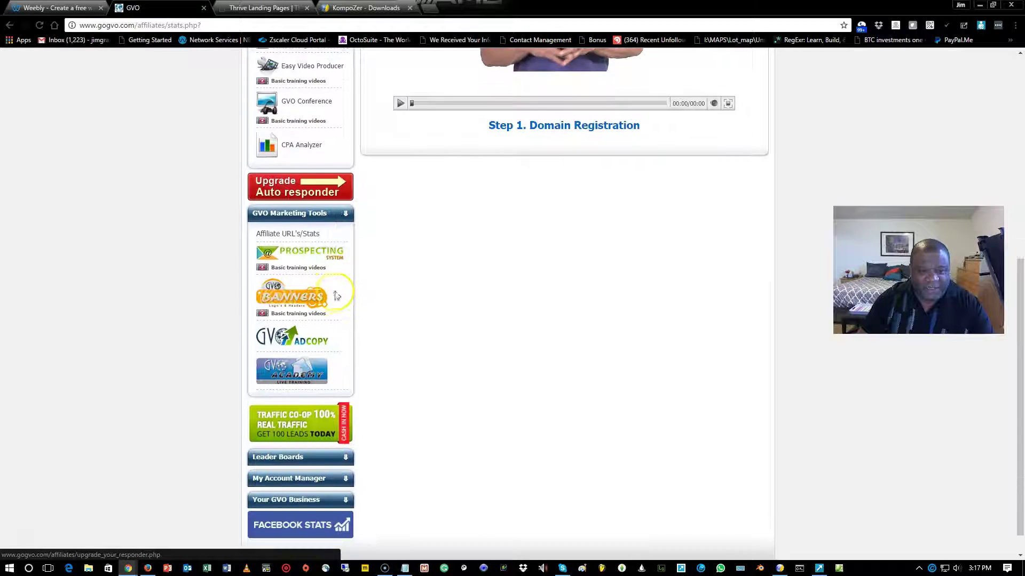
- Open the HostThenProfit Prospecting System and look over its capture pages and the remaining GVO tools
click(322, 255)
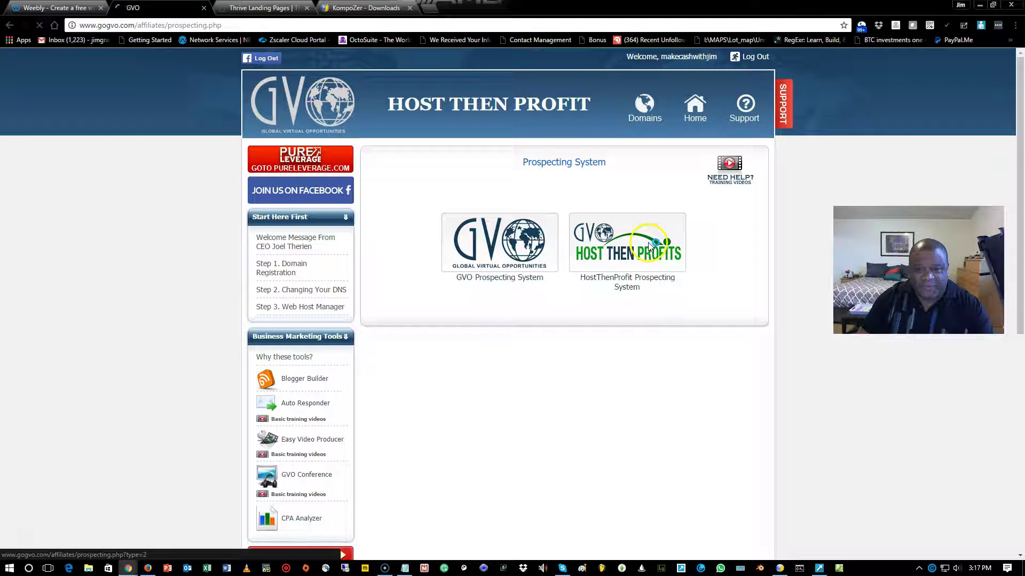
click(650, 245)
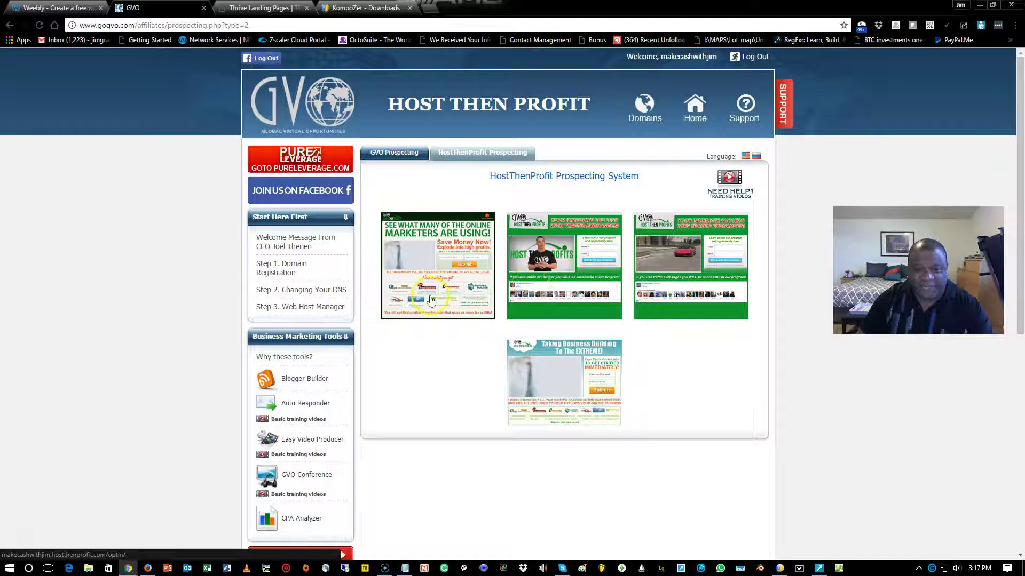
scroll(439, 323, down, 4)
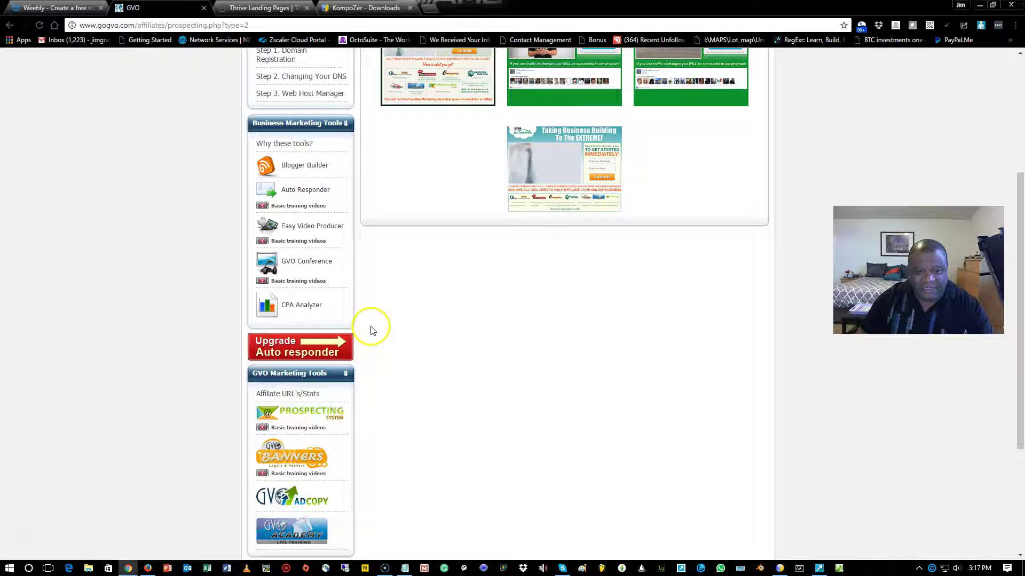
scroll(336, 336, down, 3)
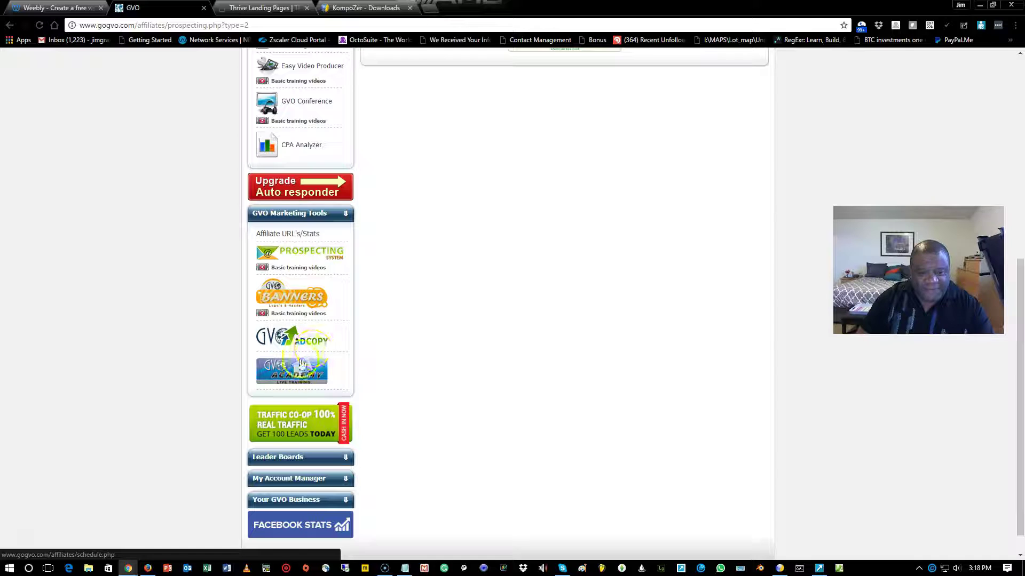
scroll(301, 362, down, 1)
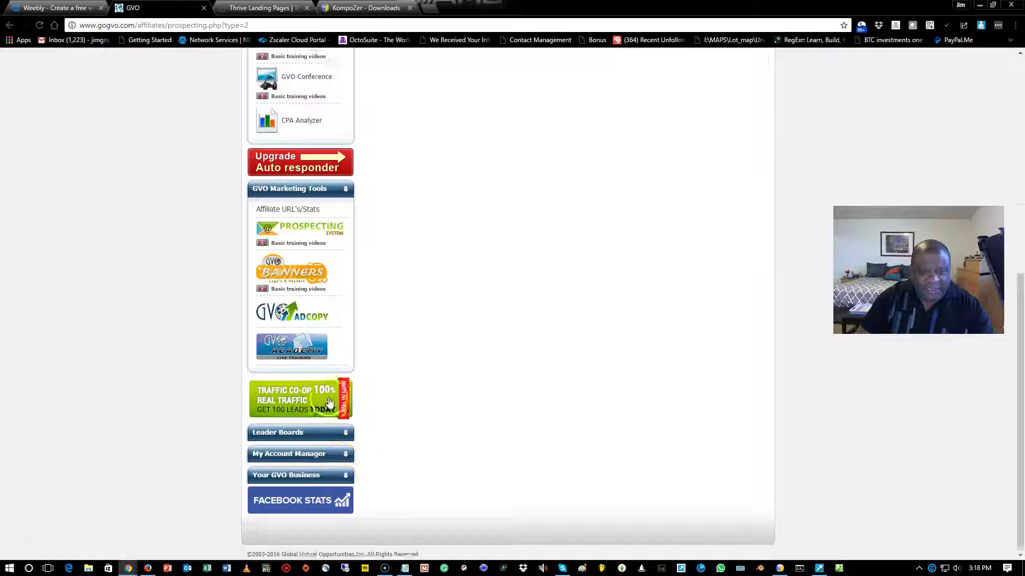
- Open the Auto Responder and select the "Live The Life of Your Dreams!" campaign
scroll(329, 401, up, 6)
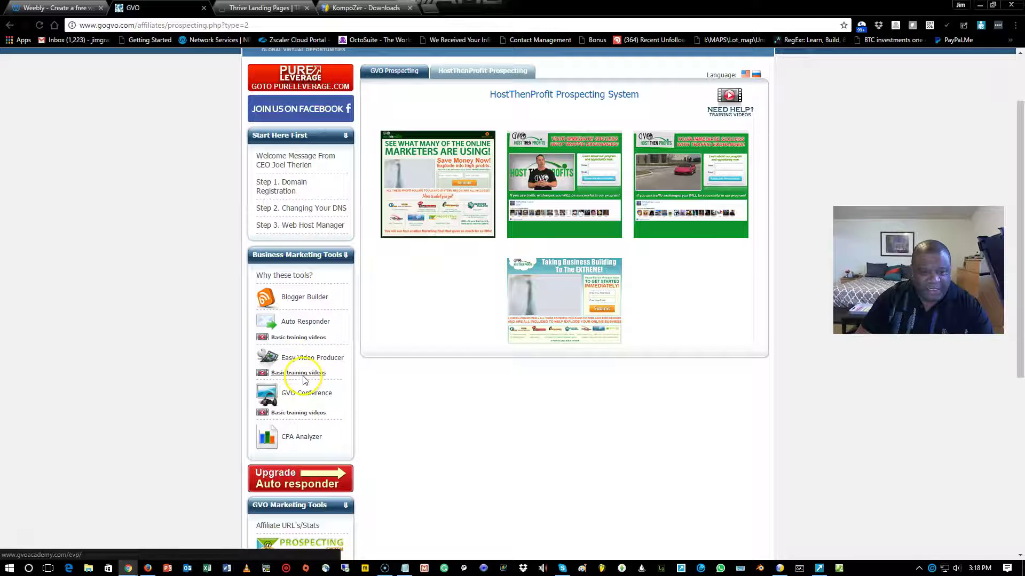
click(297, 325)
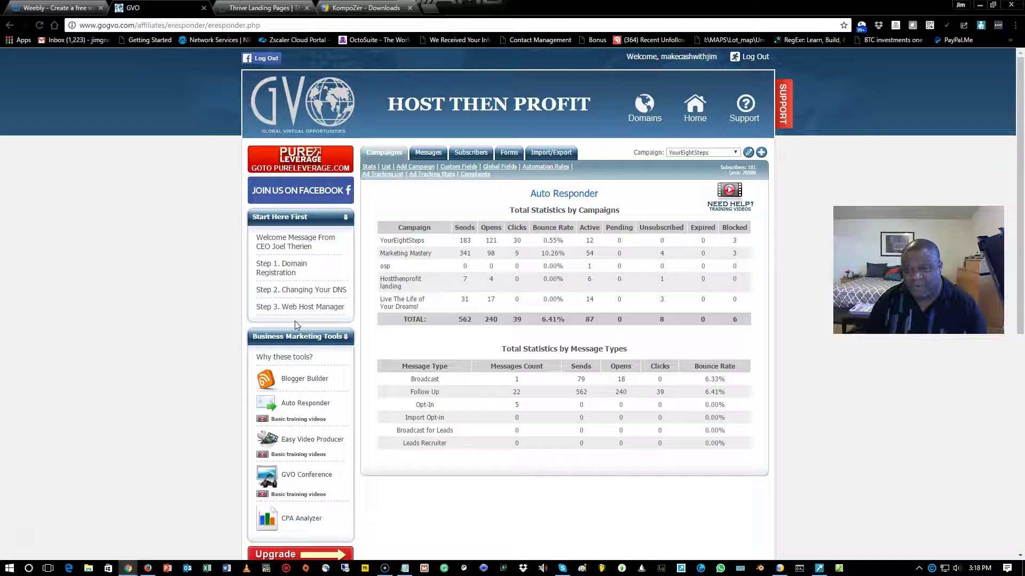
click(358, 263)
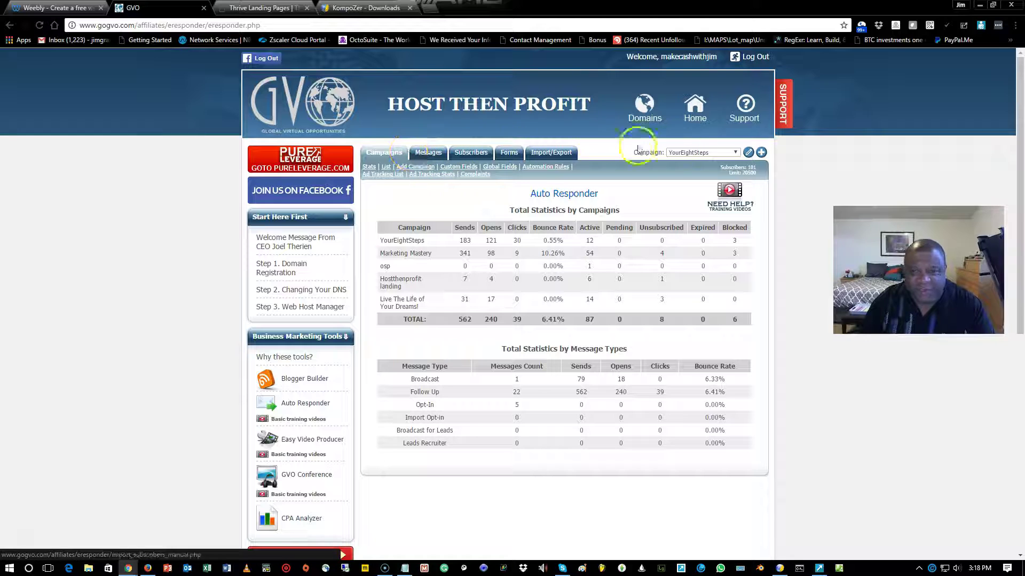
click(737, 153)
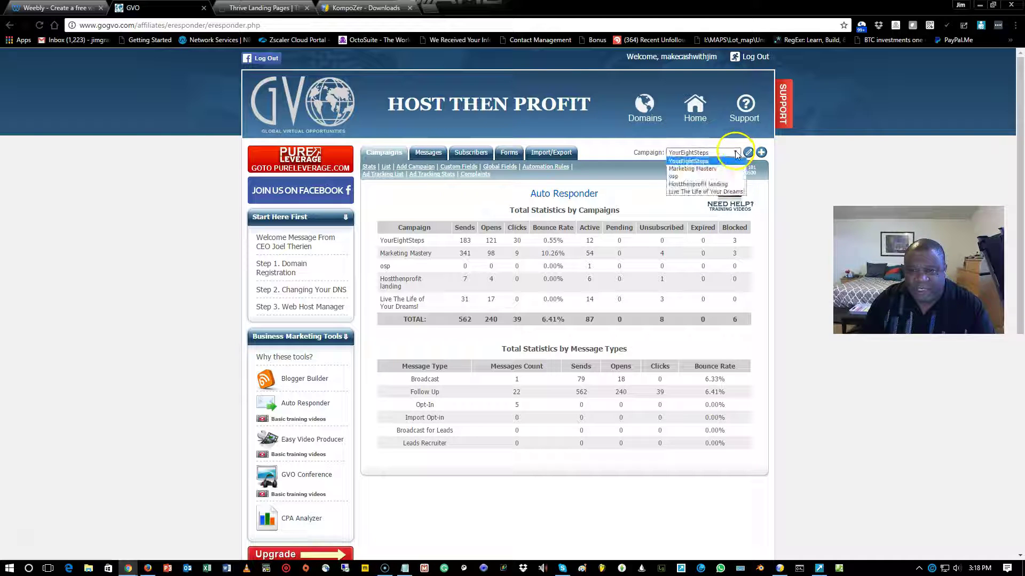
click(715, 191)
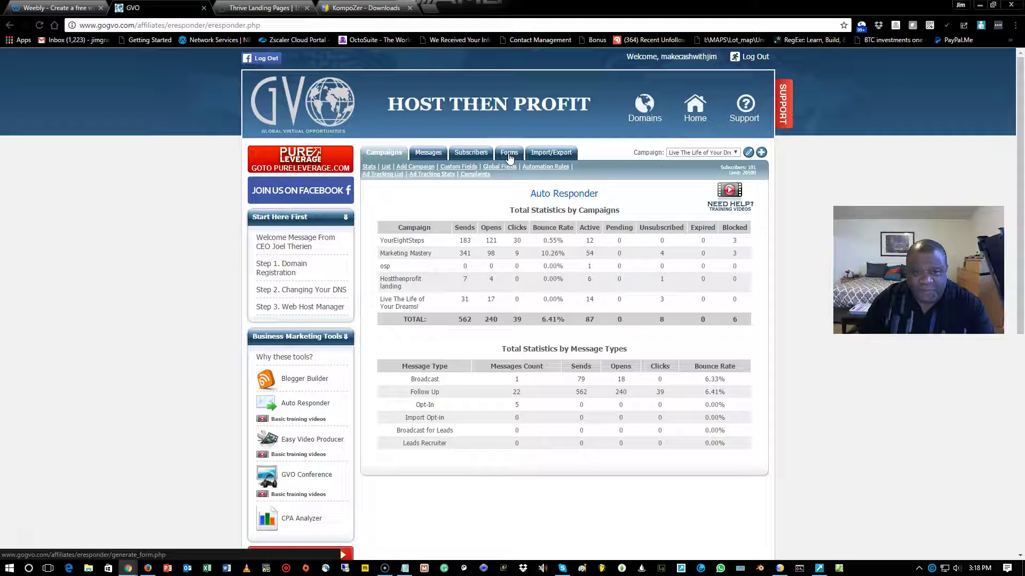
- Open the Form Wizard for the campaign's forms and browse the opt-in form templates
click(509, 156)
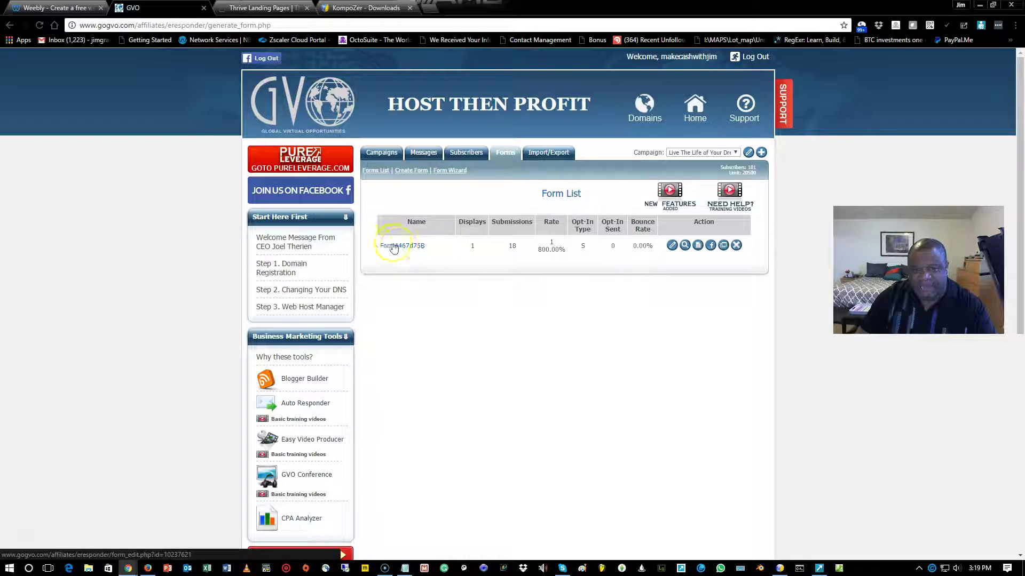
click(452, 173)
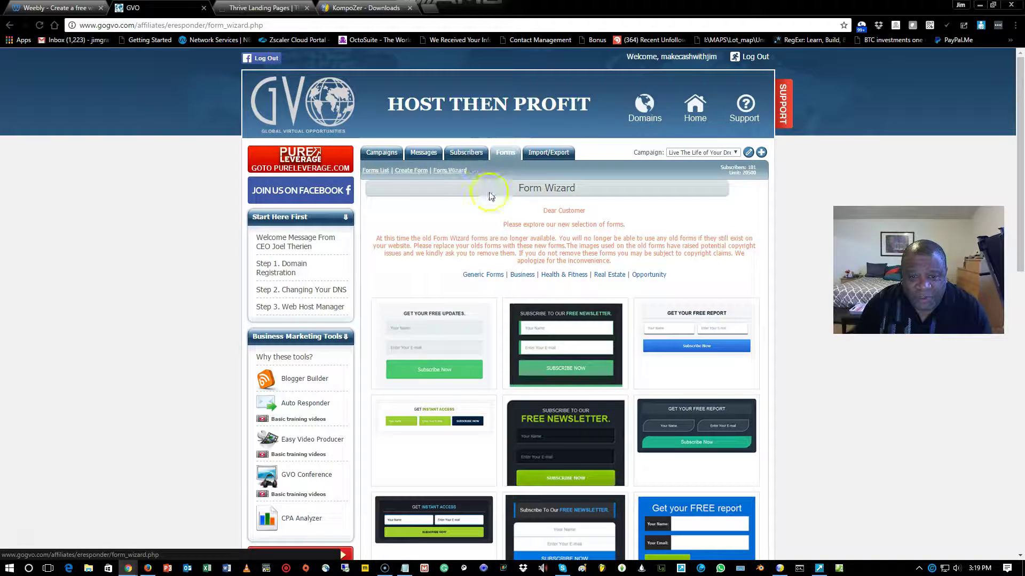
scroll(501, 214, down, 3)
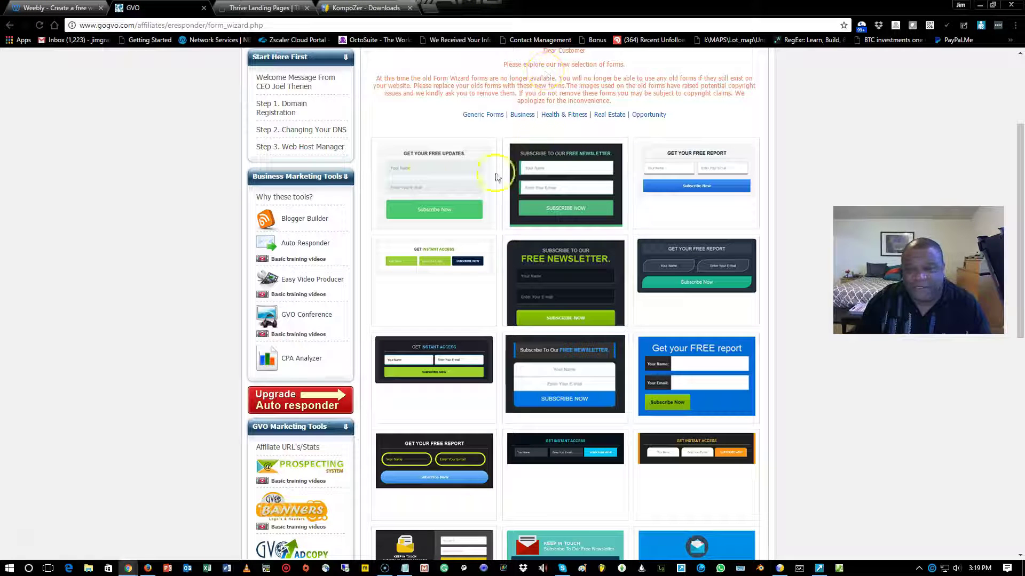
- Review the Thrive landing page example, then look through the generic opt-in form templates in GVO's Form Wizard
click(277, 8)
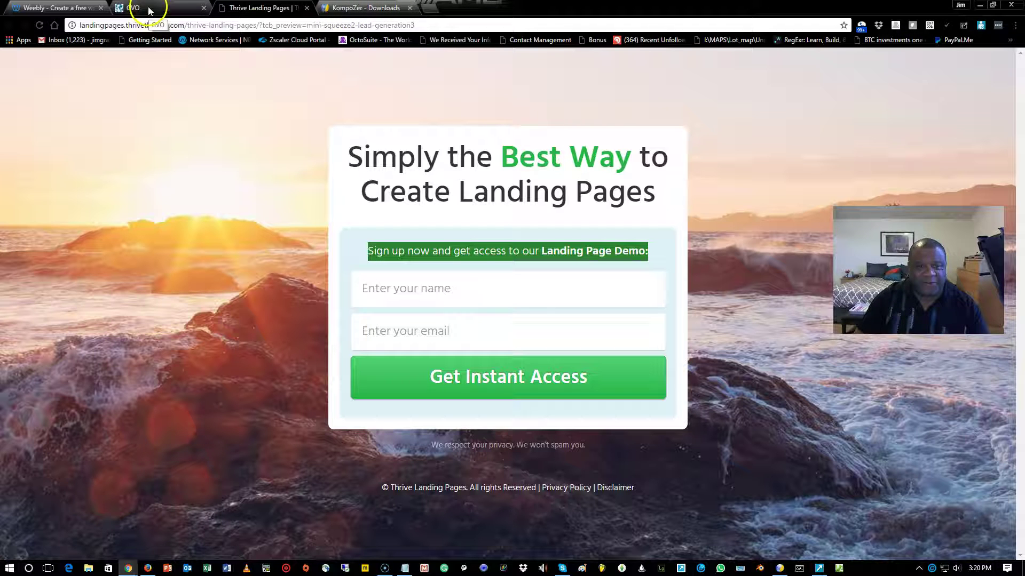
click(181, 10)
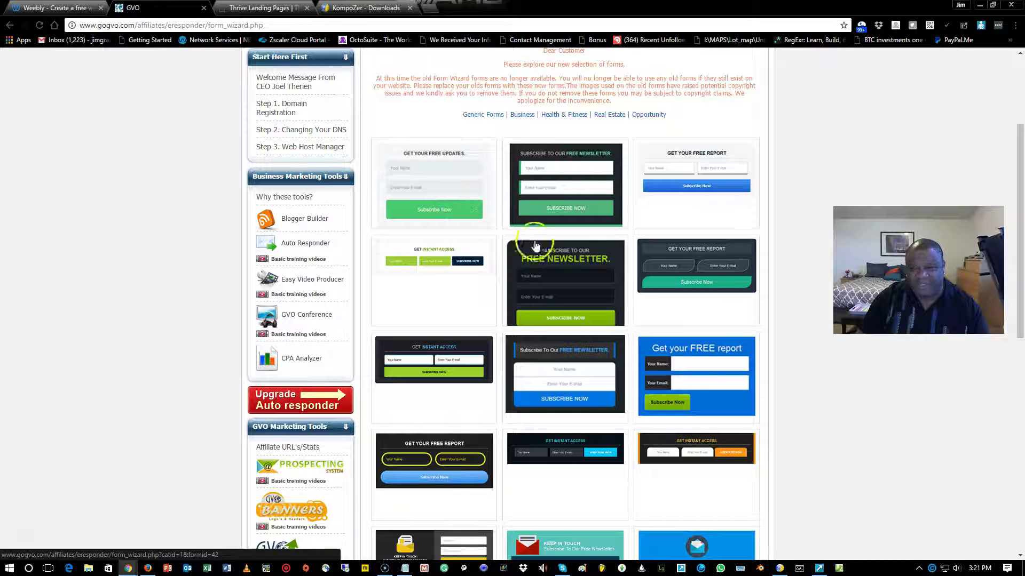
scroll(521, 272, down, 8)
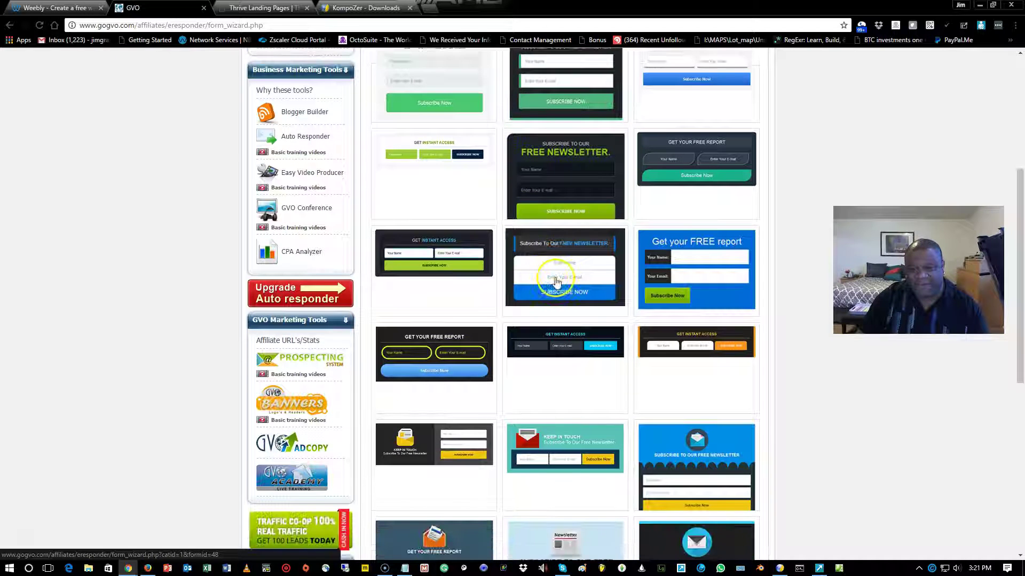
scroll(560, 267, down, 2)
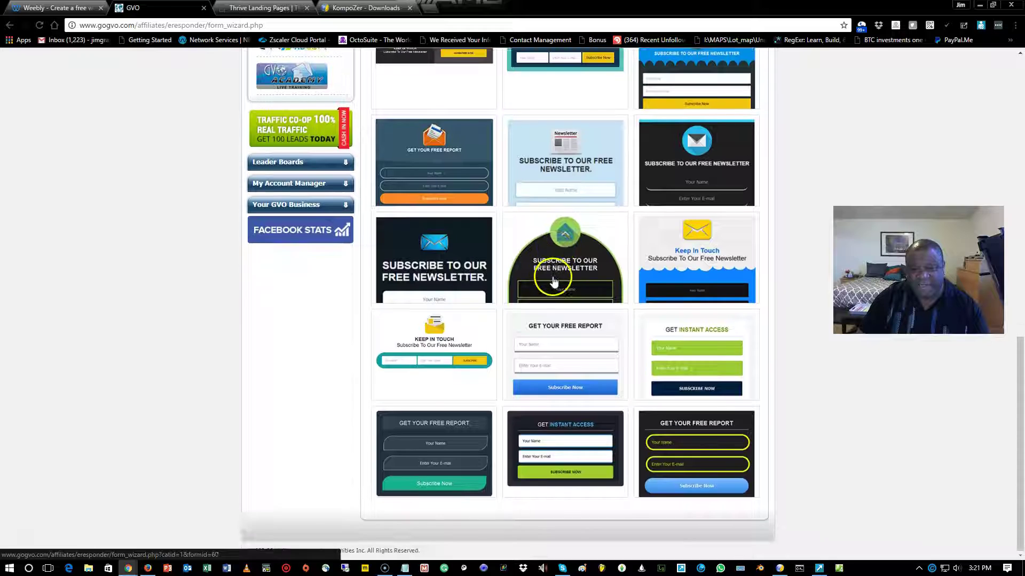
scroll(548, 270, up, 7)
scroll(543, 270, up, 4)
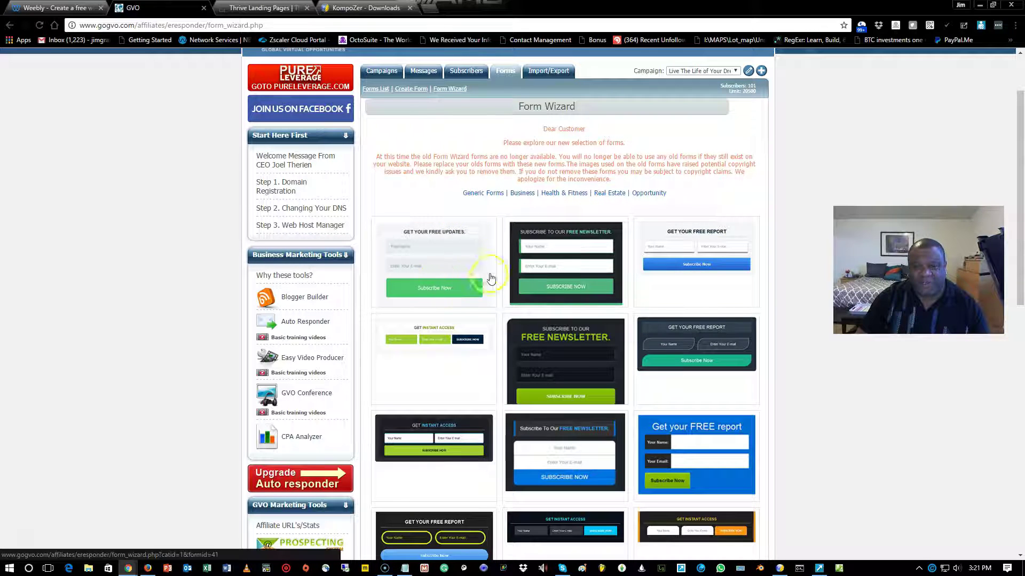
- Browse the opt-in form templates in the Business category
click(512, 192)
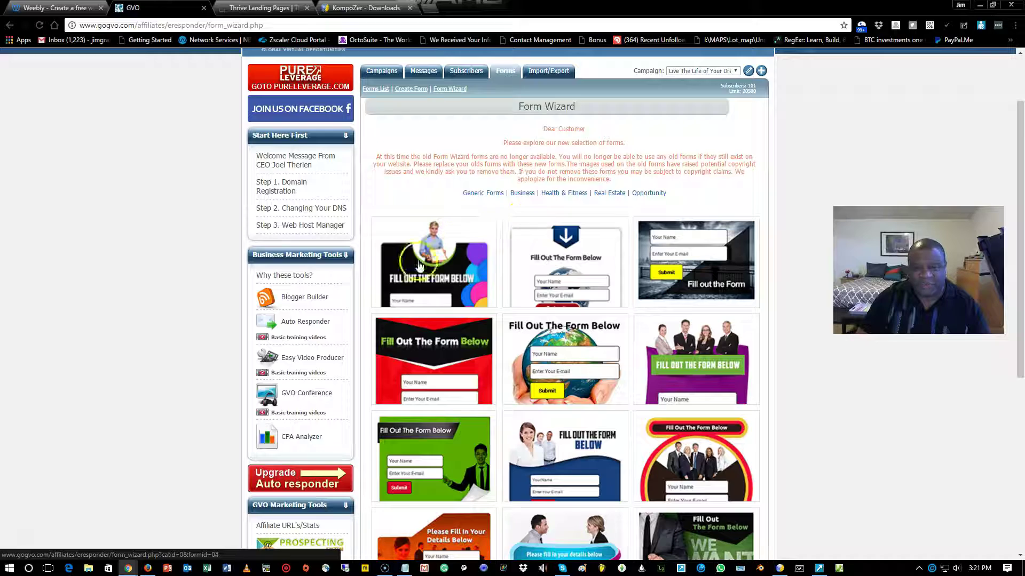
scroll(483, 316, down, 6)
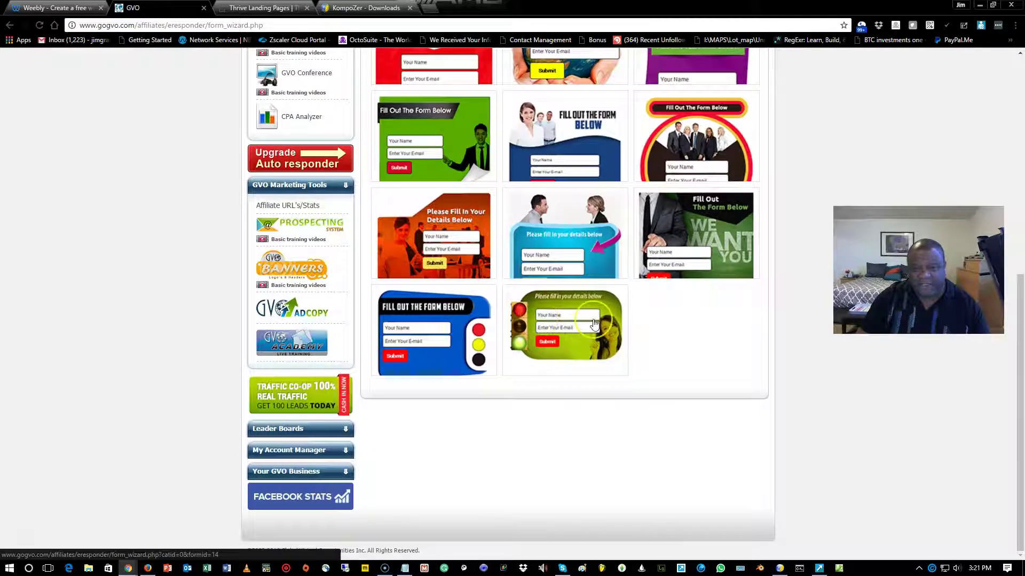
scroll(594, 323, up, 3)
scroll(594, 324, up, 2)
scroll(596, 324, up, 1)
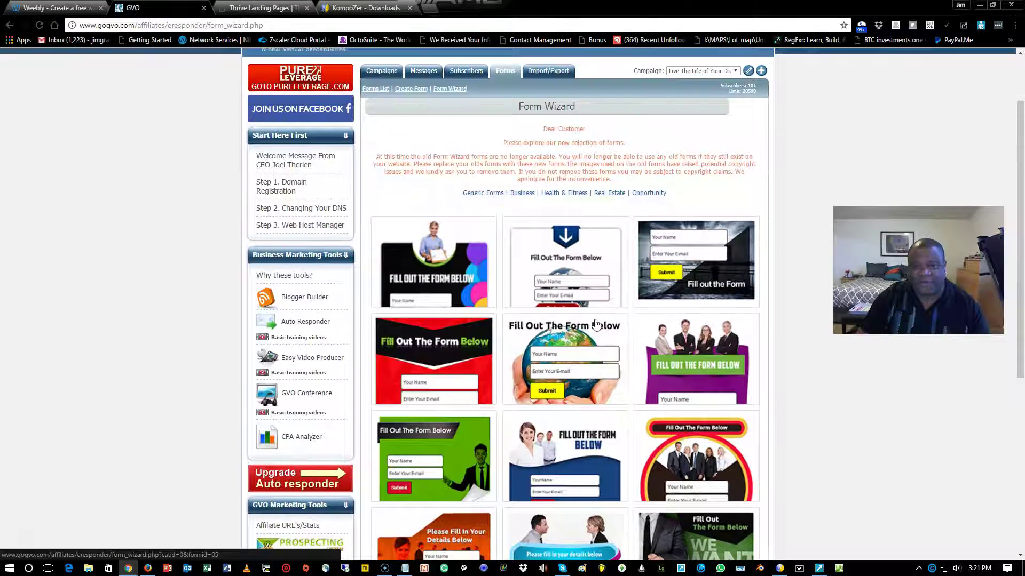
- Look over the opt-in form templates in the Health & Fitness category
click(560, 196)
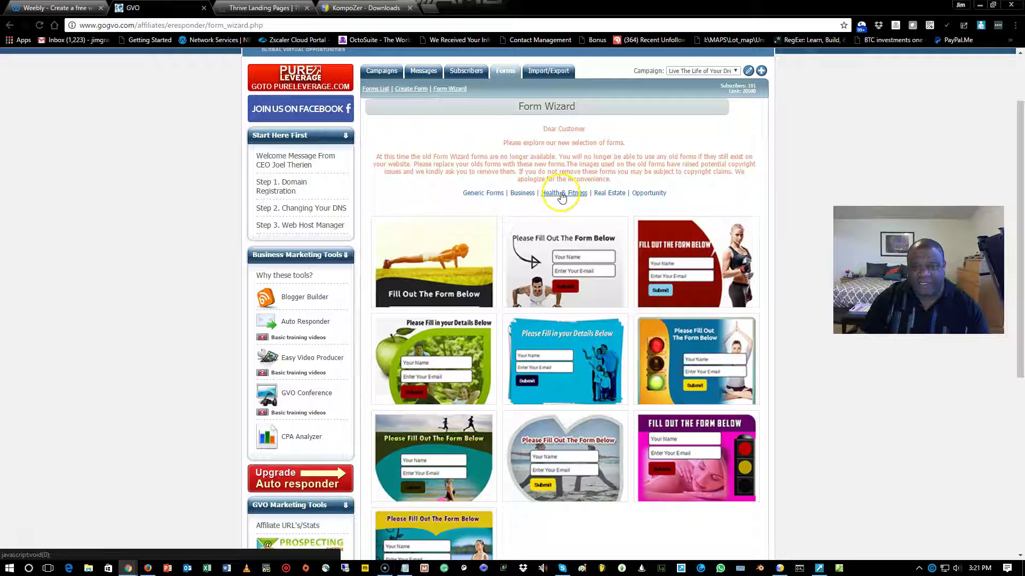
click(473, 255)
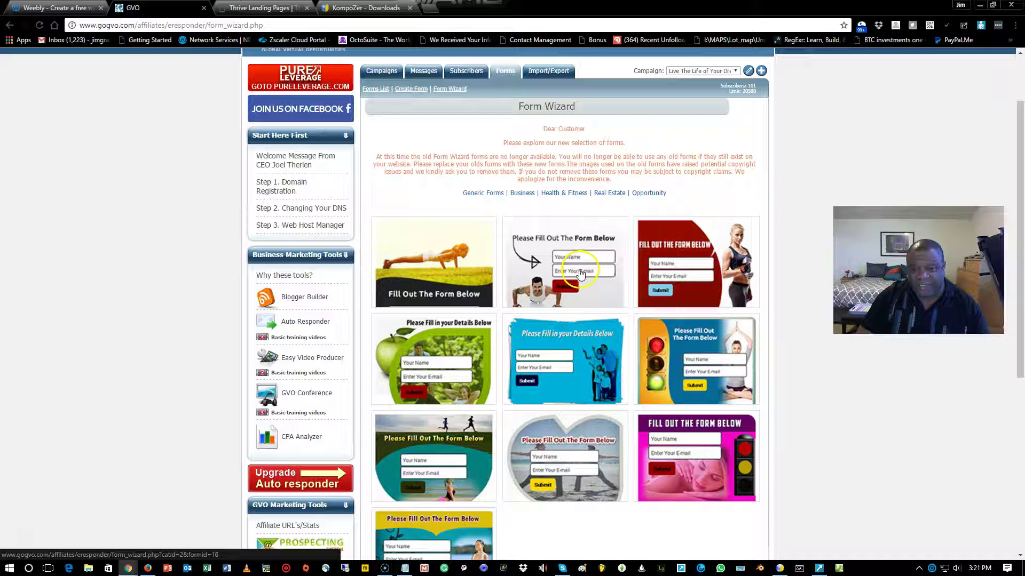
scroll(688, 441, down, 1)
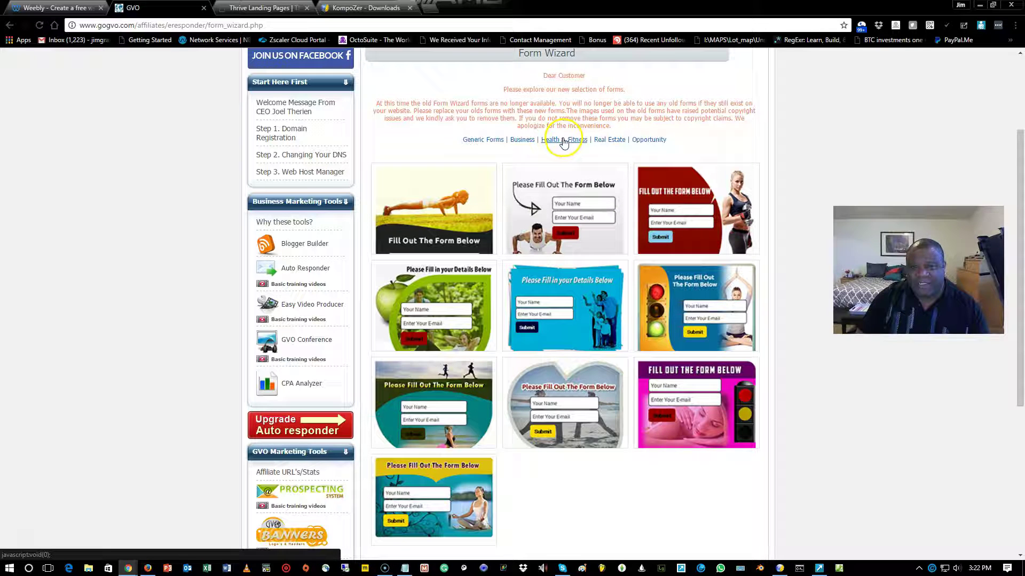
- View the Real Estate form templates and look through the Opportunity form templates
click(609, 141)
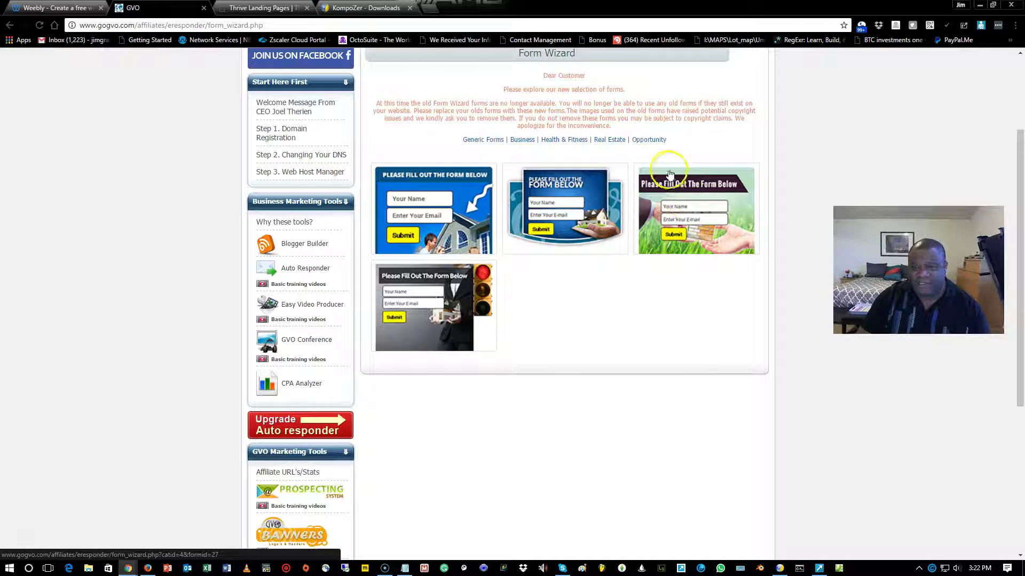
click(652, 140)
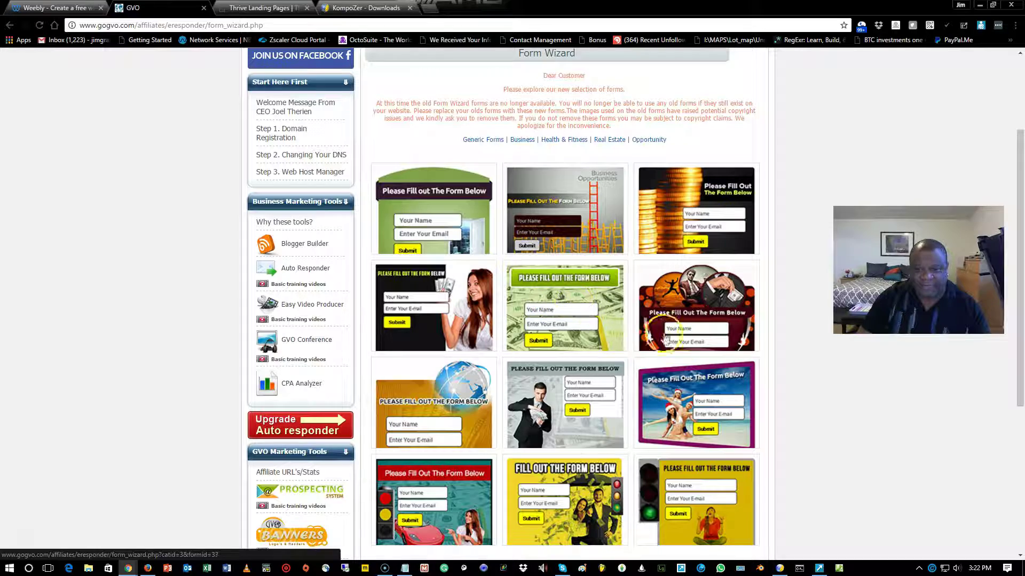
scroll(547, 312, down, 2)
scroll(545, 314, down, 1)
scroll(545, 314, up, 4)
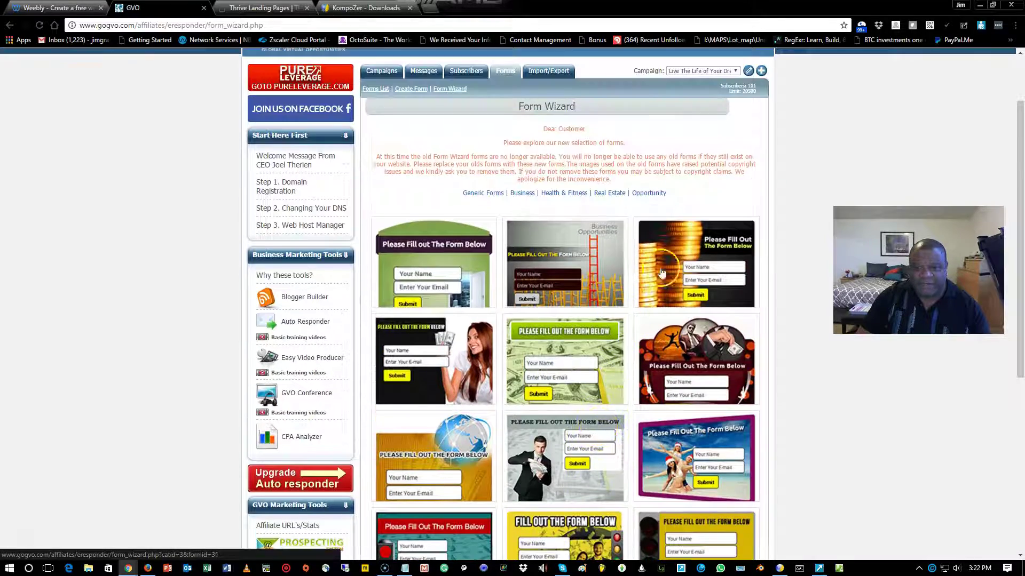
- Return to the Generic Forms category and look over its templates
click(485, 194)
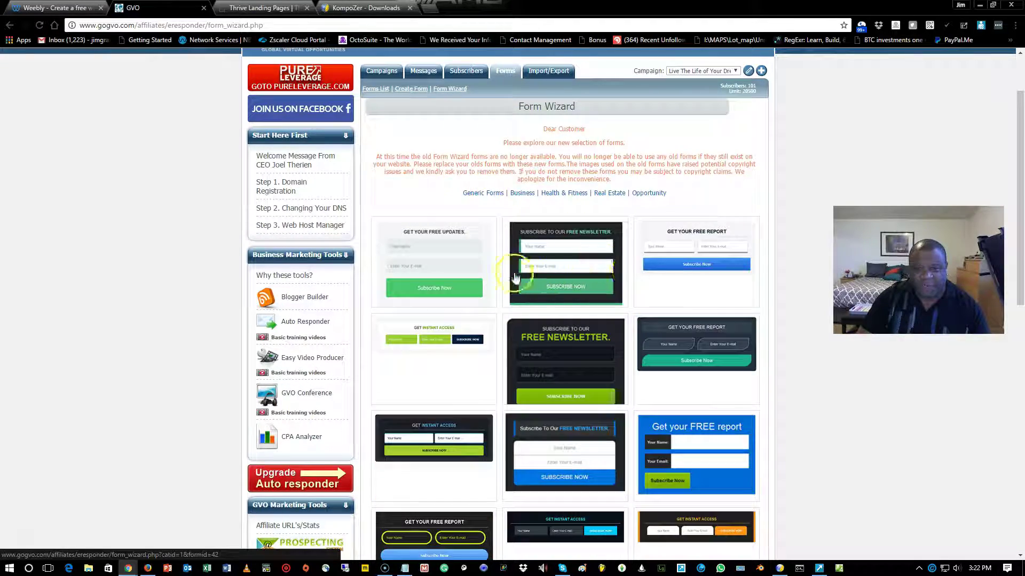
scroll(603, 287, down, 1)
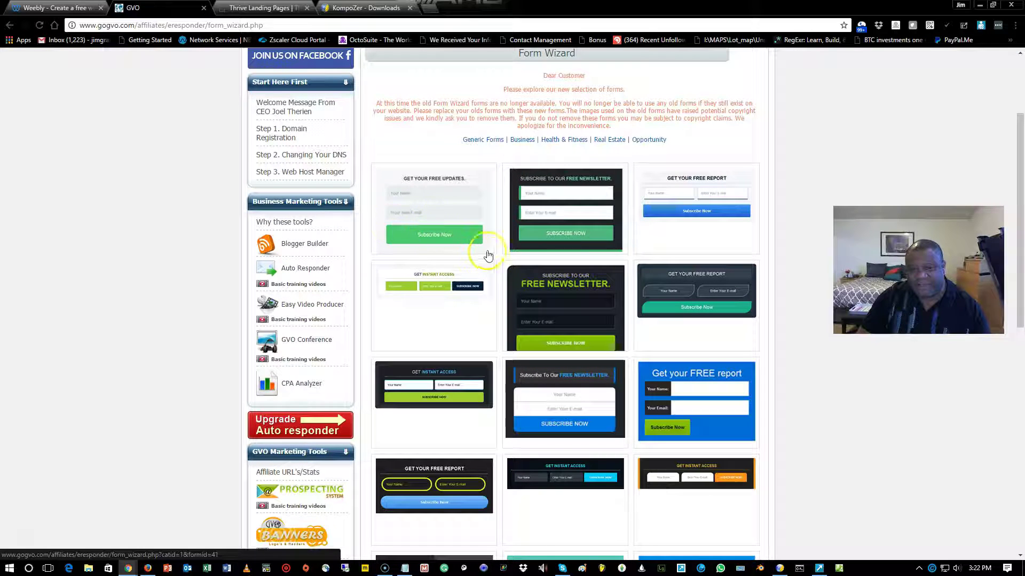
scroll(427, 235, up, 2)
scroll(431, 238, down, 3)
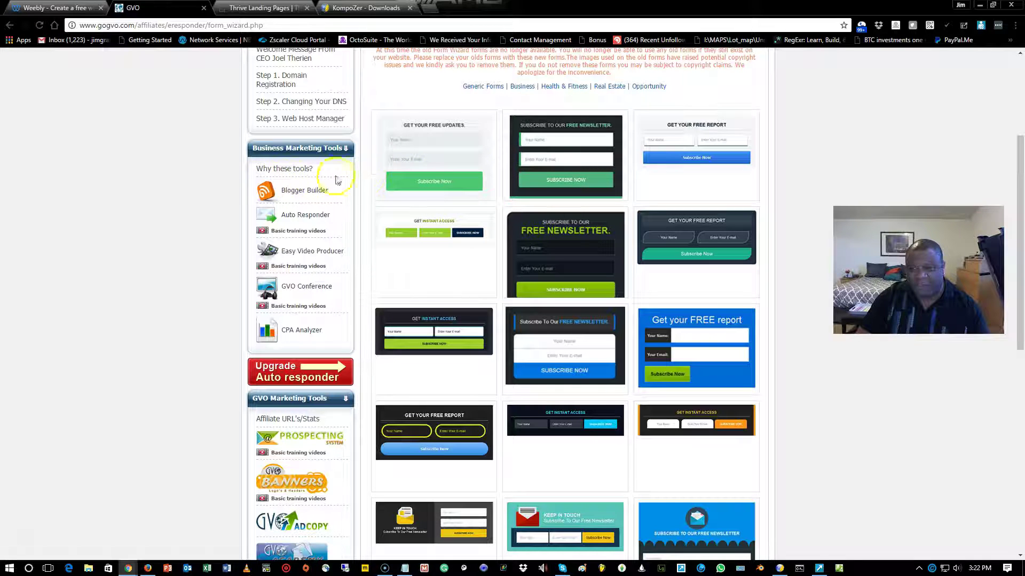
scroll(434, 230, up, 2)
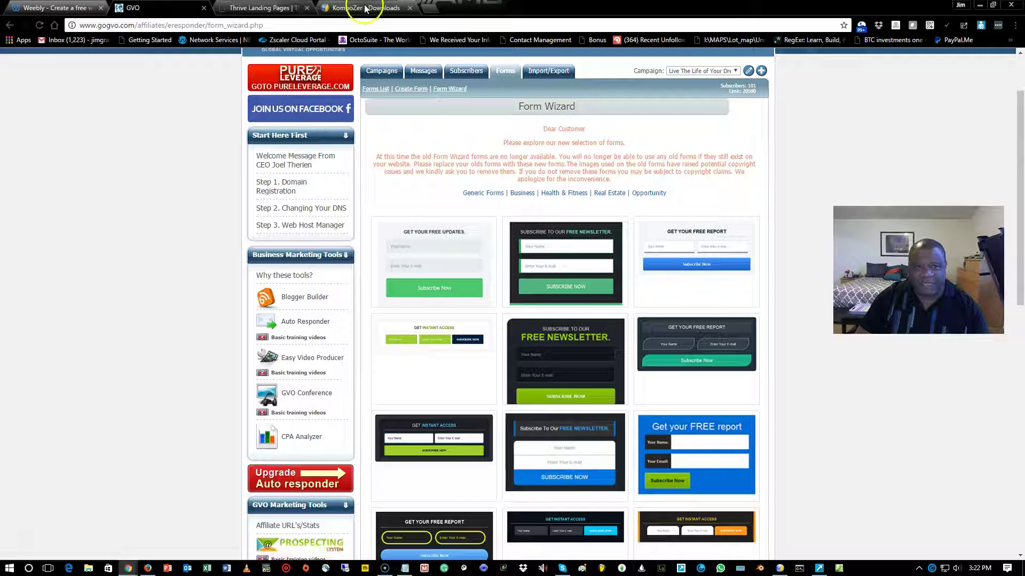
- Check the Thrive landing page example, choose the "Get Your Free Updates" form and set its campaign to "Live The Life of Your Dreams!"
click(261, 8)
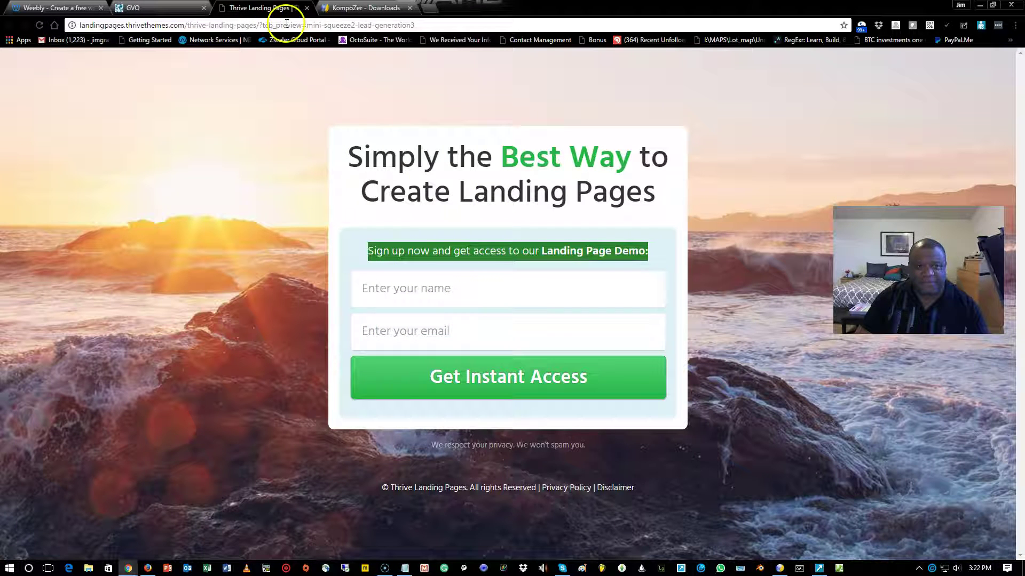
click(159, 7)
click(472, 256)
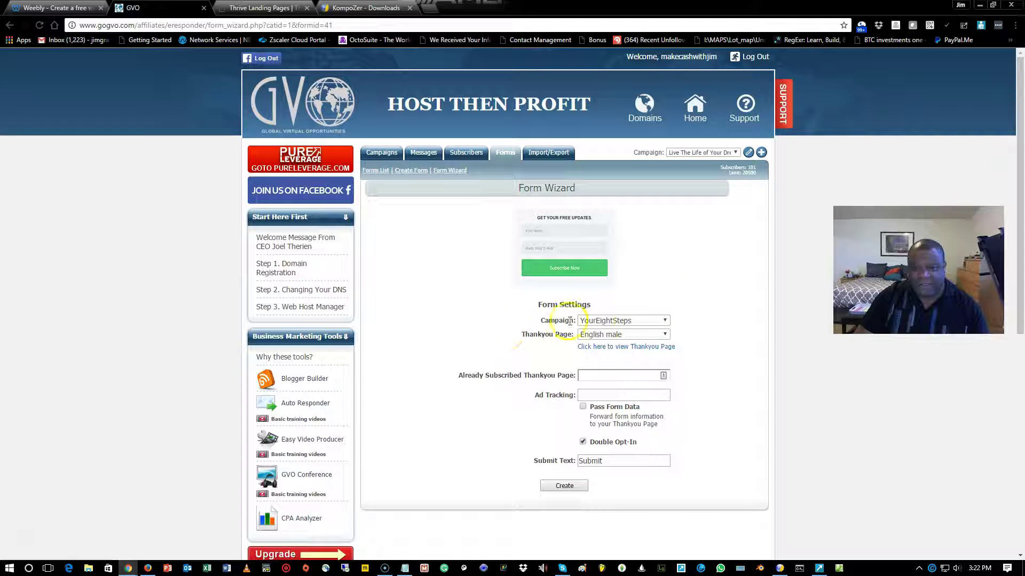
click(665, 322)
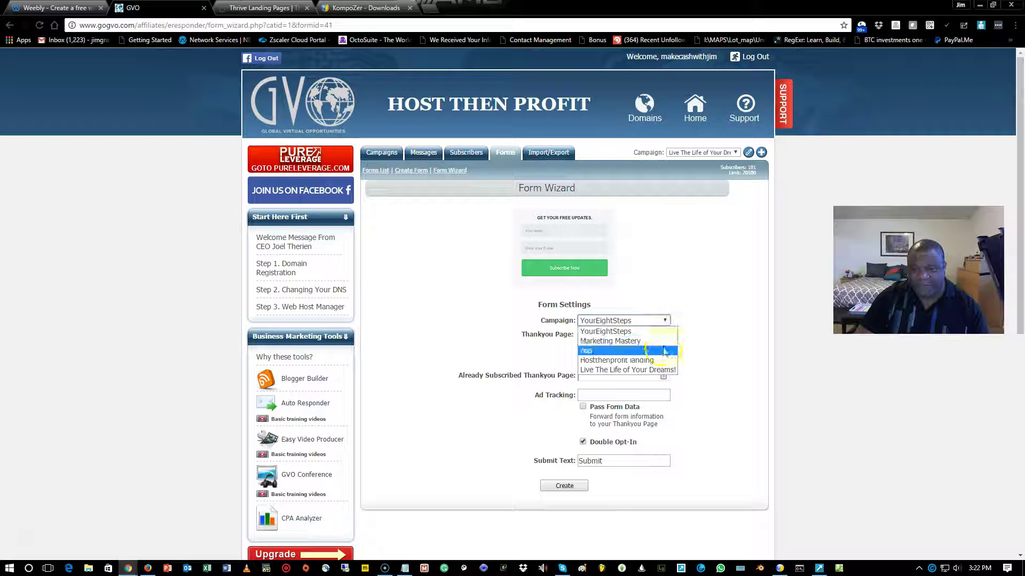
click(662, 370)
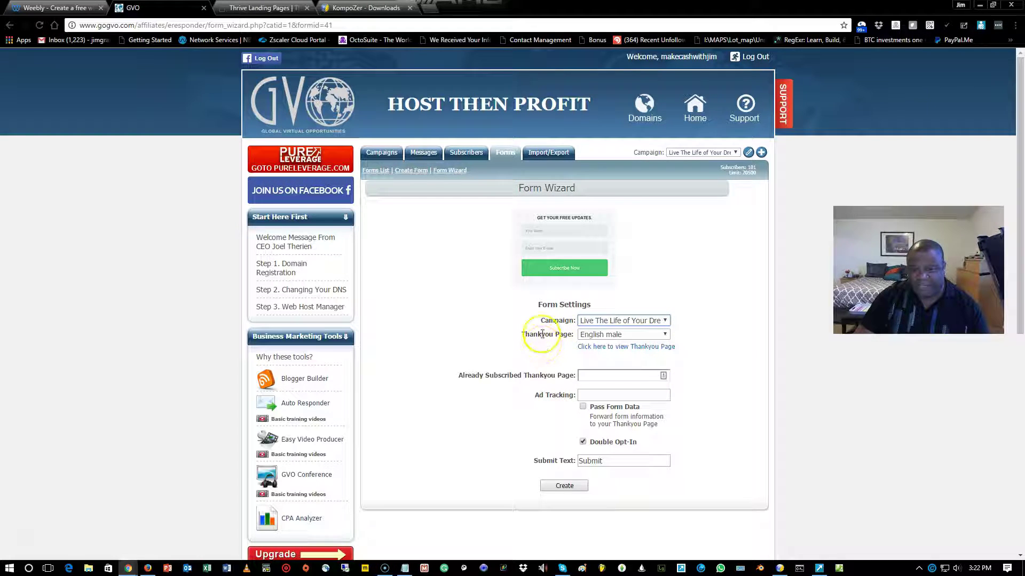
- Set the Thankyou Page to Custom URL and use the suggested onlinesalespro.com link for both it and the Already Subscribed Thankyou Page
click(666, 335)
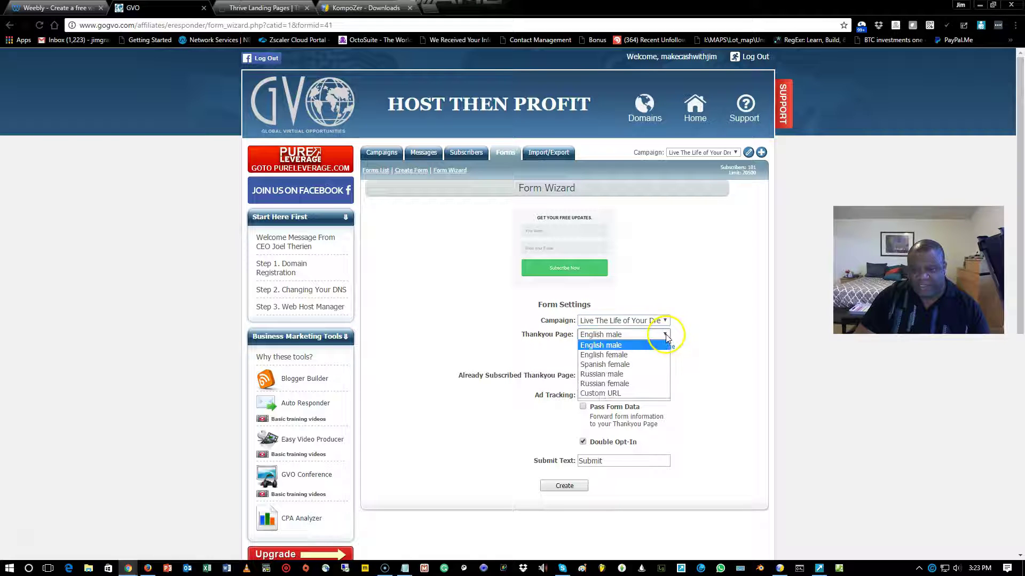
click(652, 394)
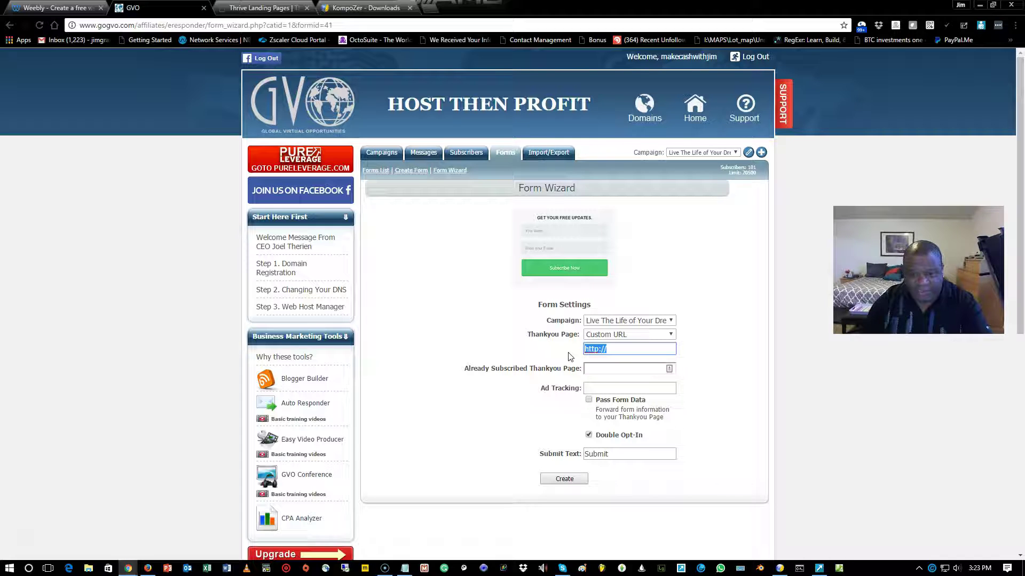
text(h)
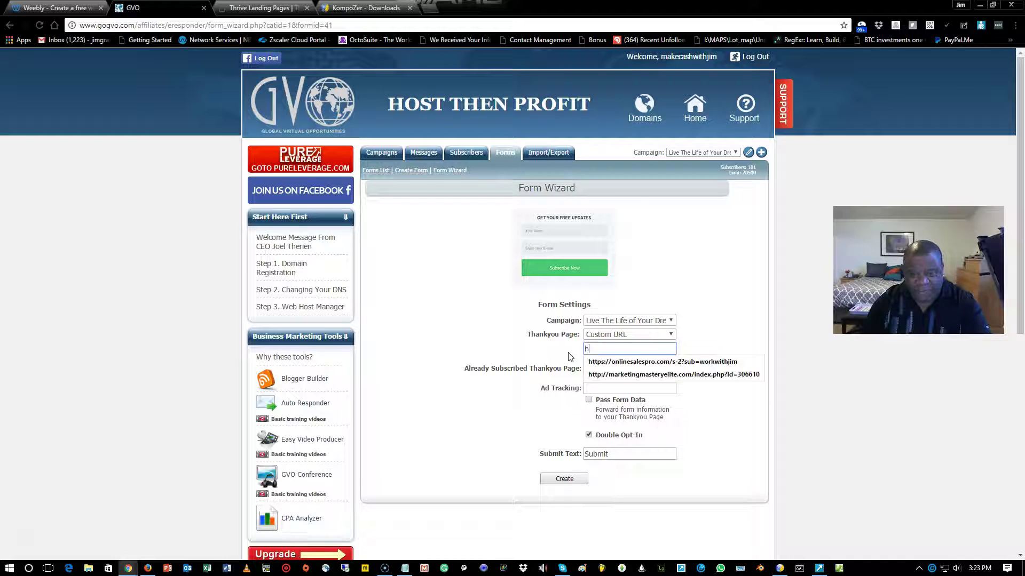
click(630, 363)
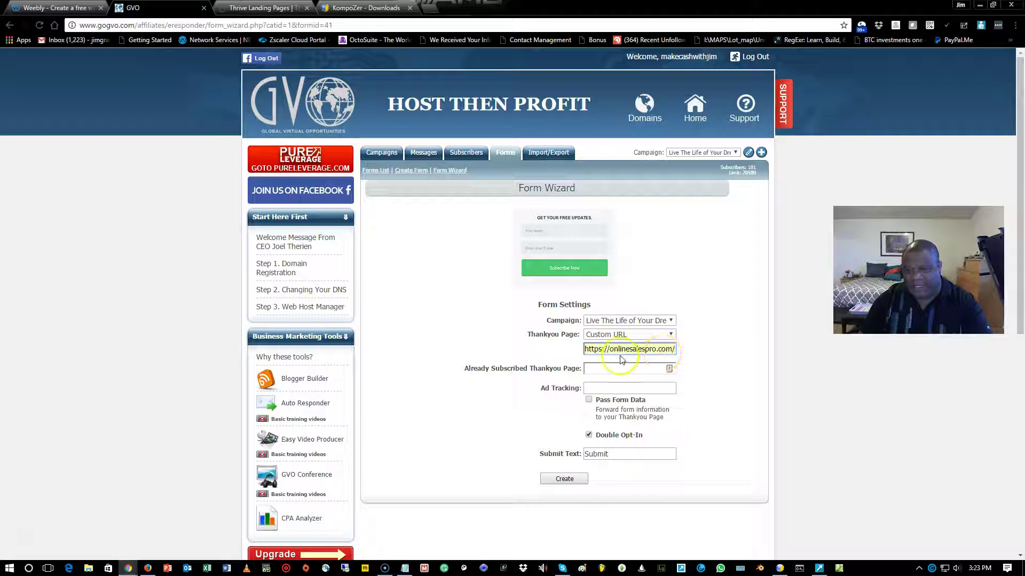
click(585, 349)
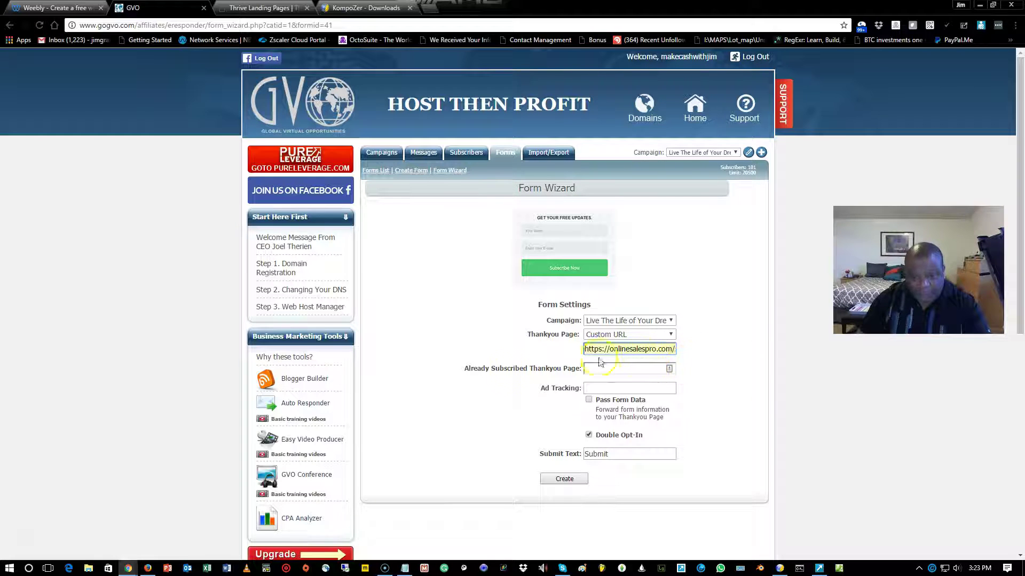
click(629, 368)
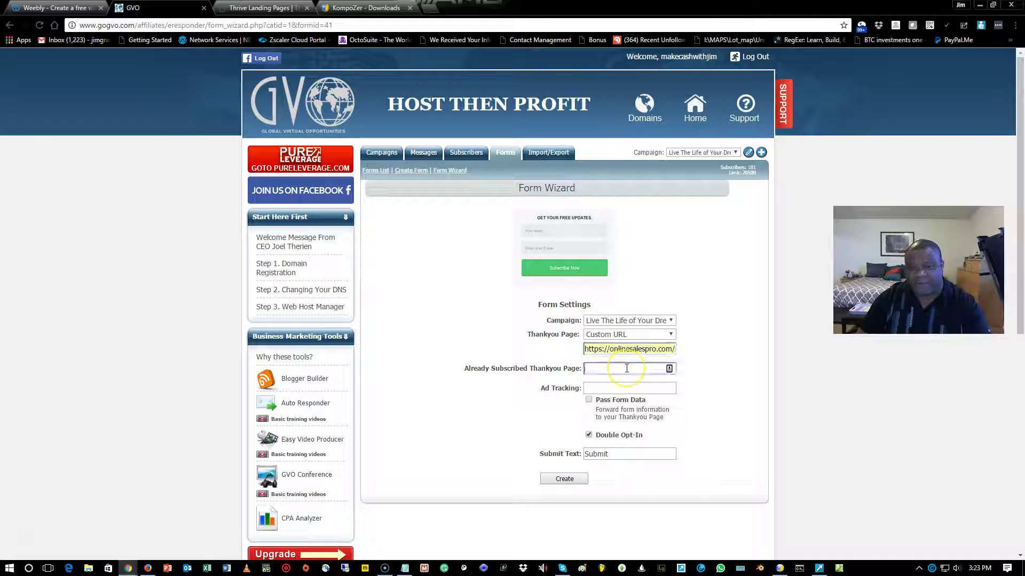
click(635, 381)
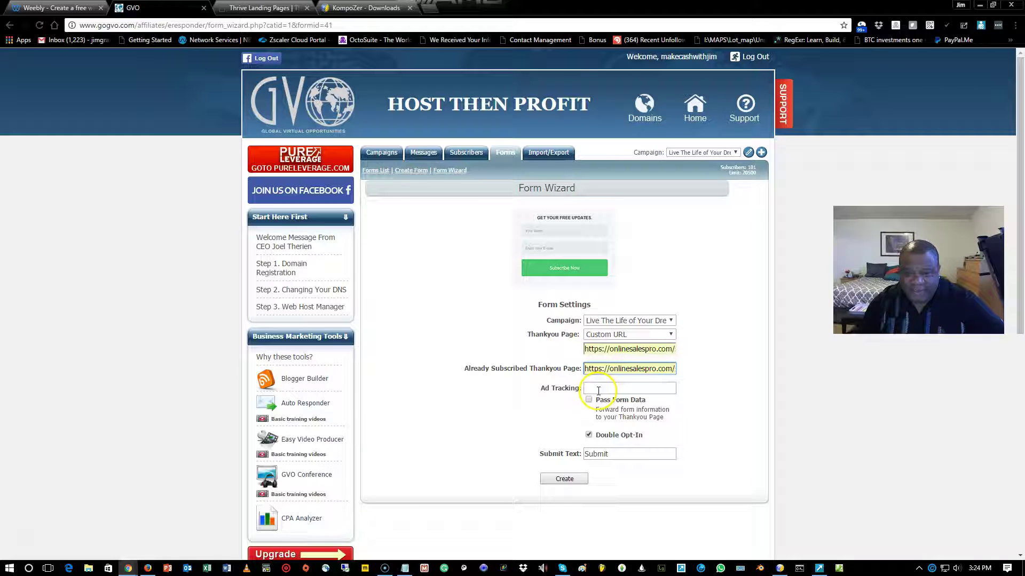
- Disable Double Opt-In and set the form's Submit Text to "Watch Video Now"
click(589, 435)
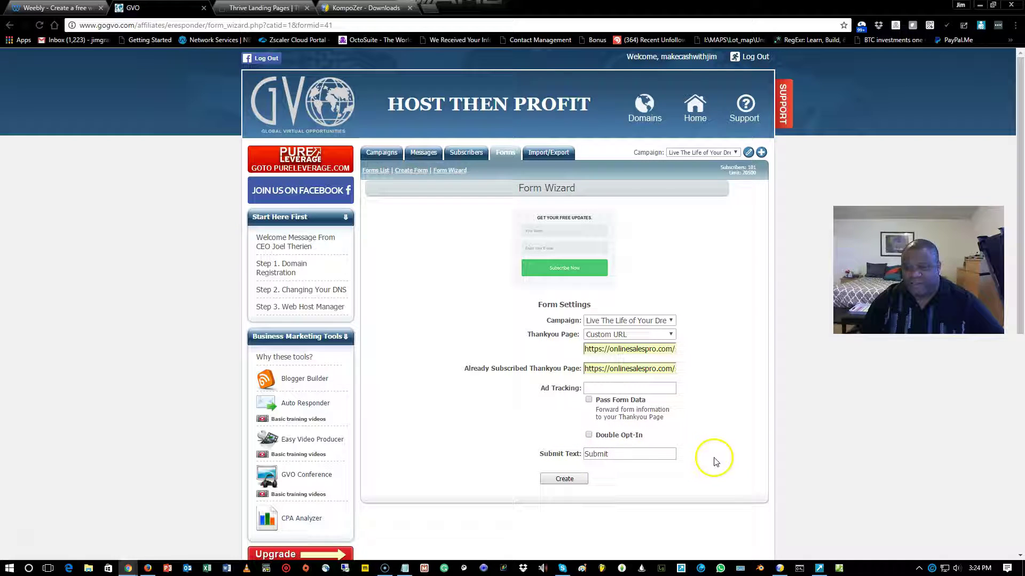
click(620, 454)
drag(611, 453, 566, 454)
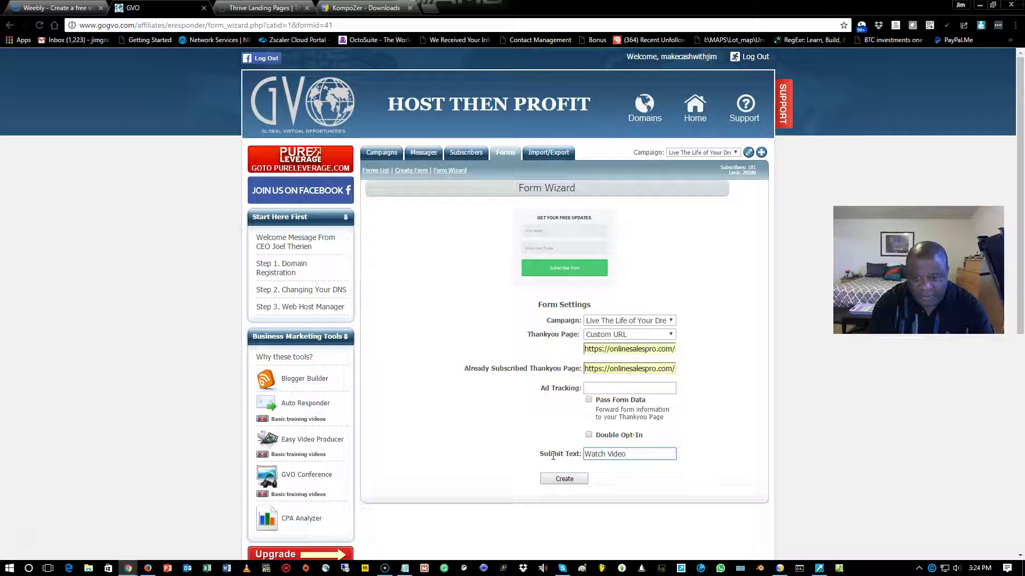
text(w)
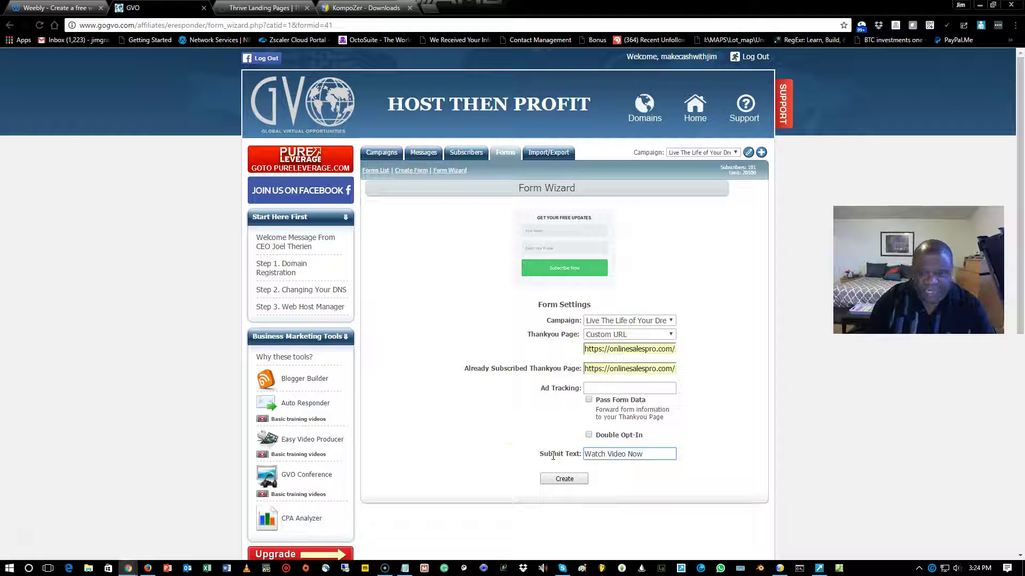
- Compare the form preview's submit button with the one on the Thrive landing page example, then return to the form settings
click(552, 272)
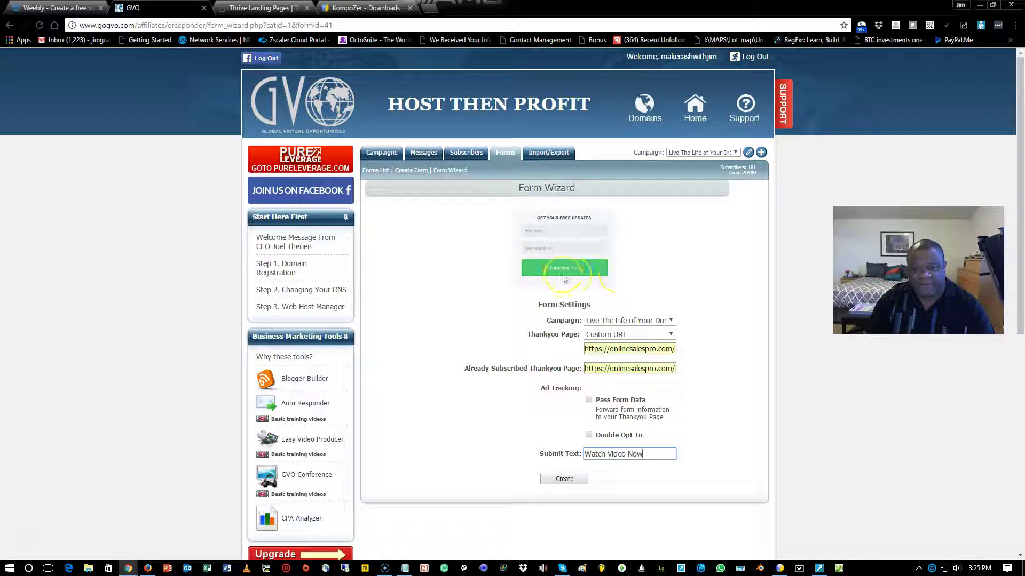
click(268, 6)
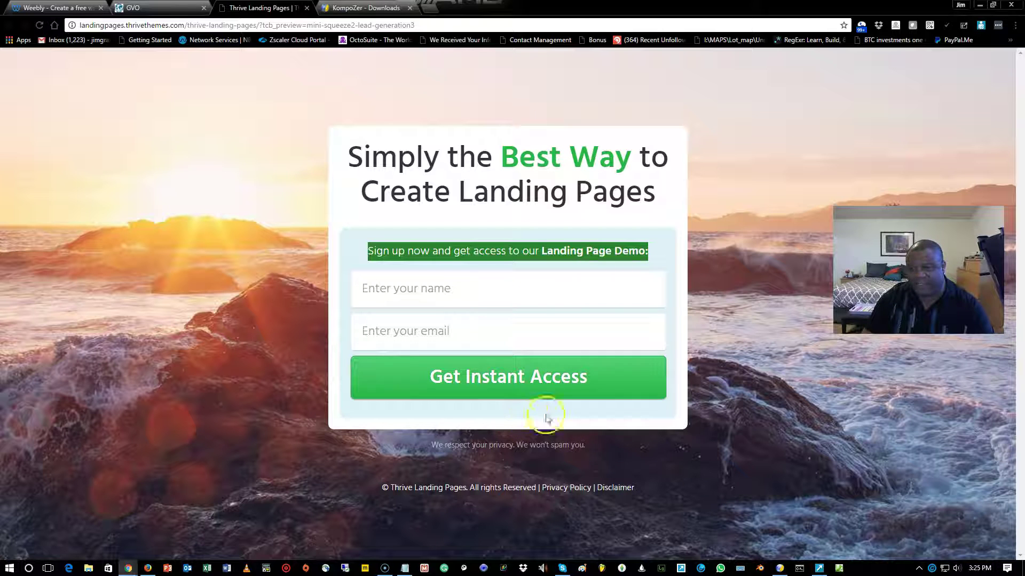
click(160, 7)
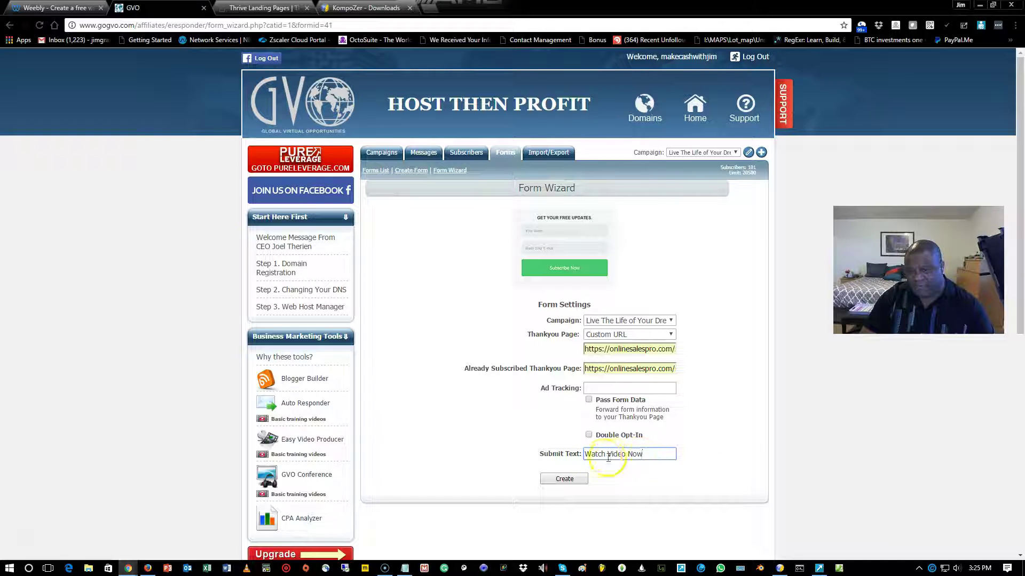
- Create the form with the current settings and look through its generated HTML code to the end
click(592, 455)
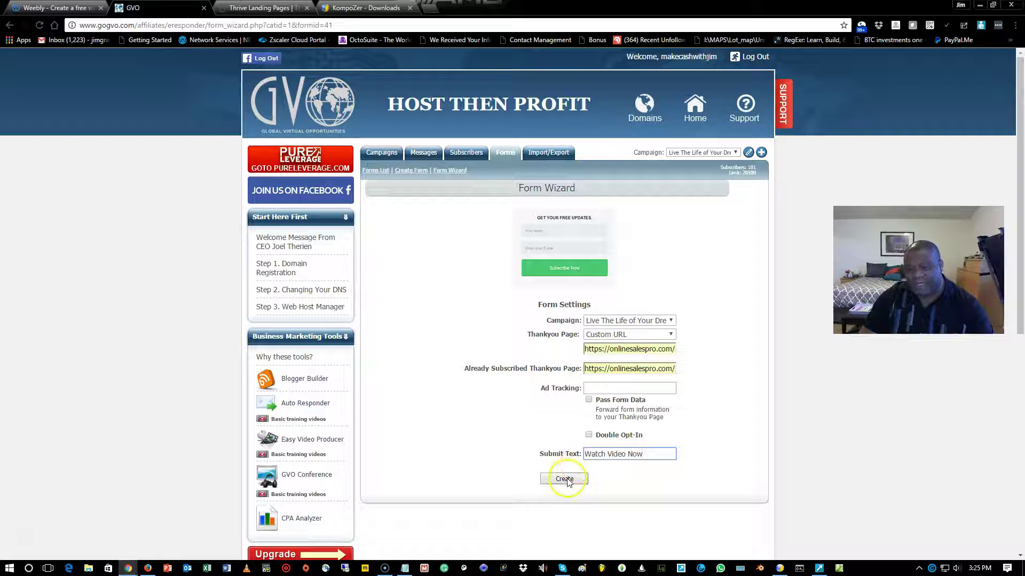
click(566, 479)
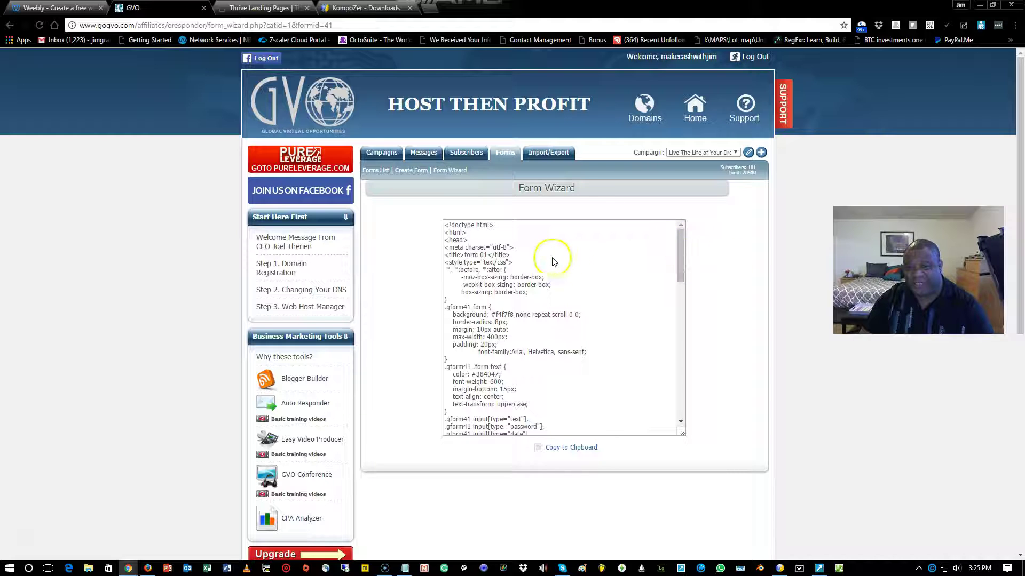
click(446, 228)
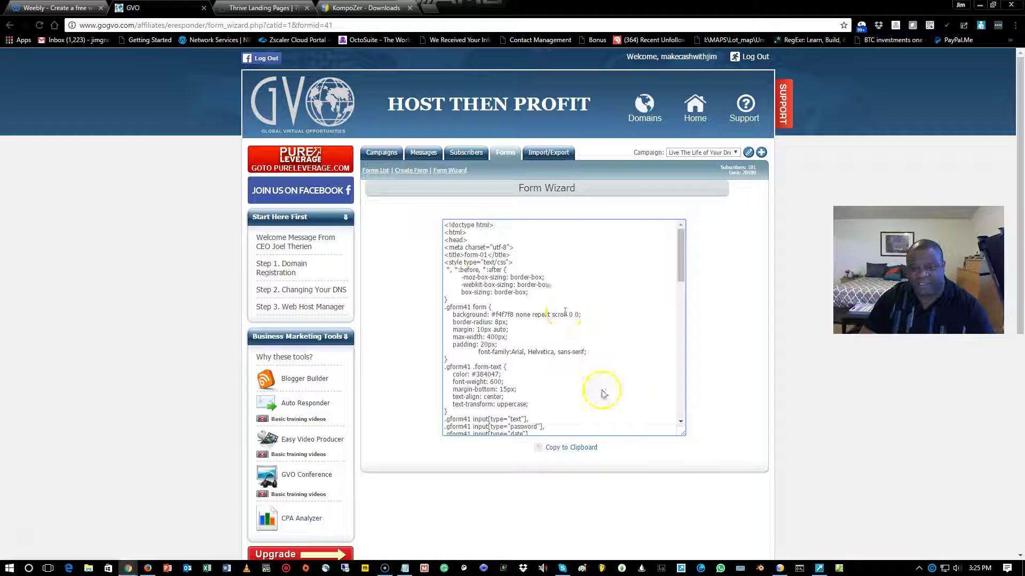
drag(680, 251, 680, 411)
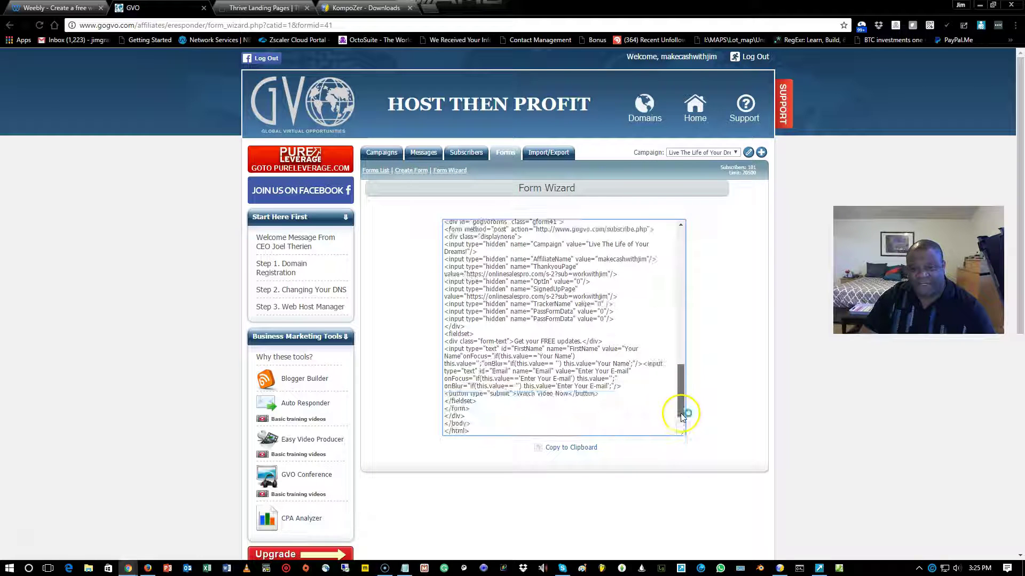
- Select the form's entire generated HTML code and copy it
right_click(525, 325)
right_click(523, 257)
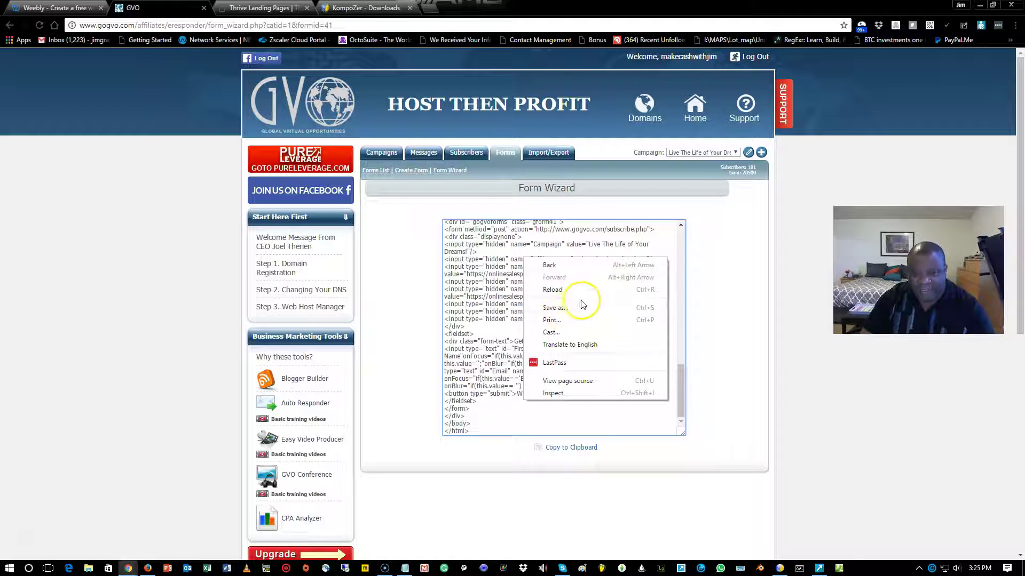
right_click(490, 319)
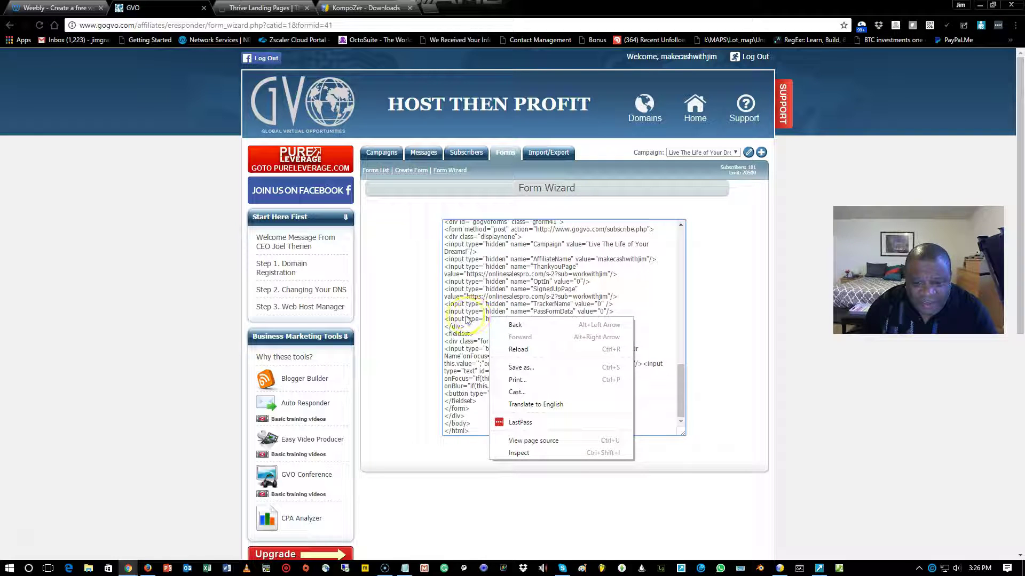
click(466, 319)
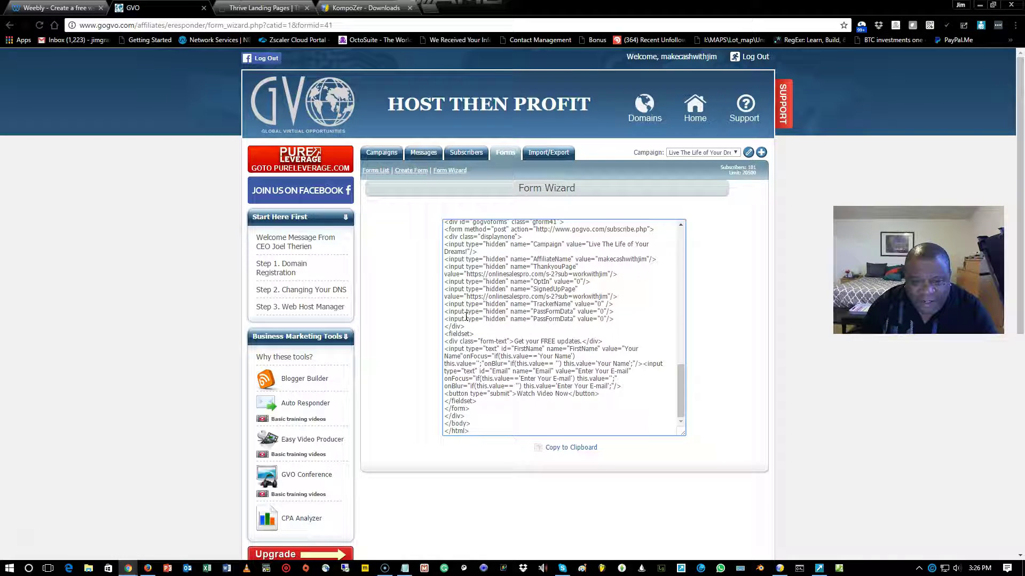
right_click(468, 319)
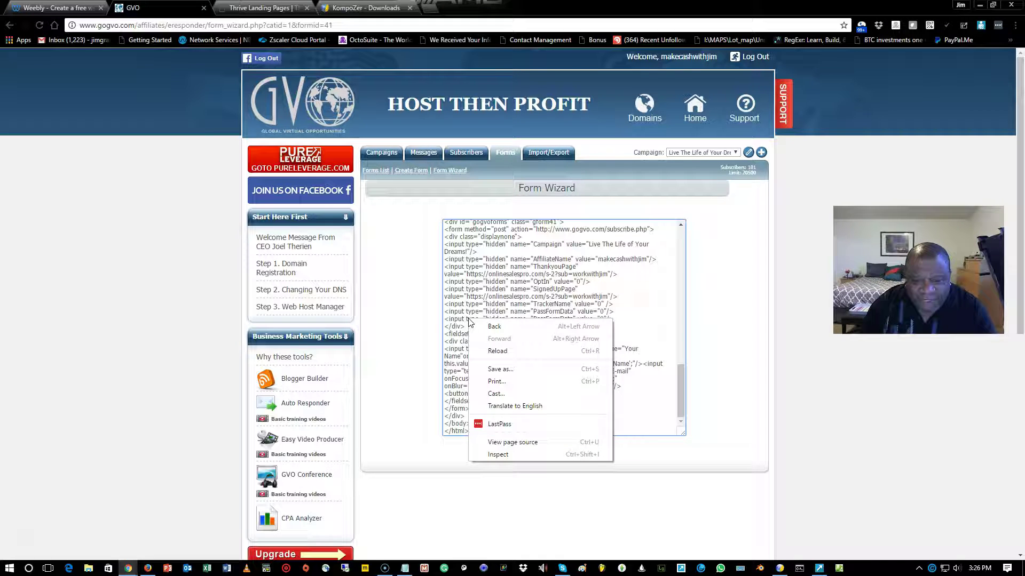
click(455, 320)
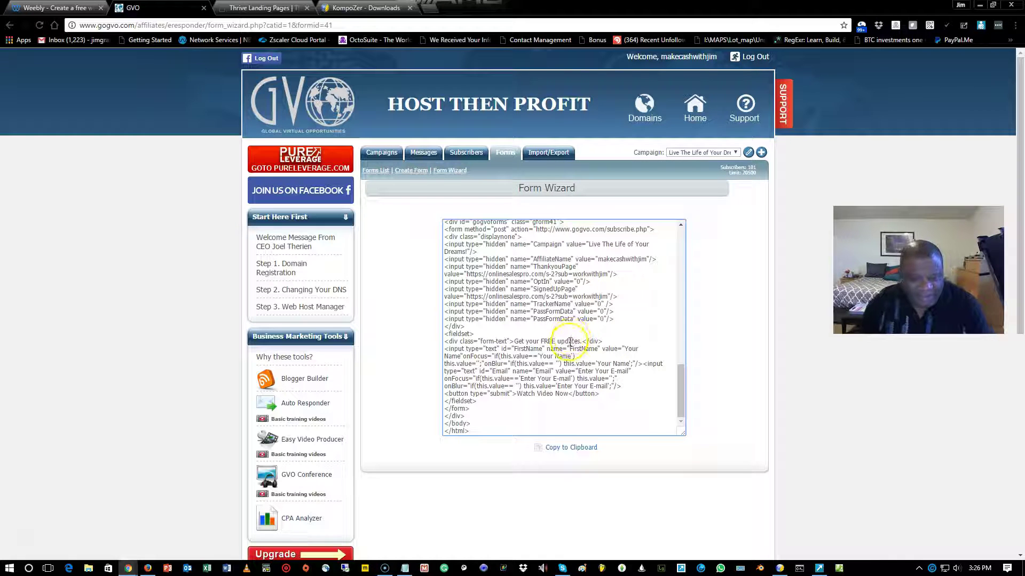
key(ctrl+a)
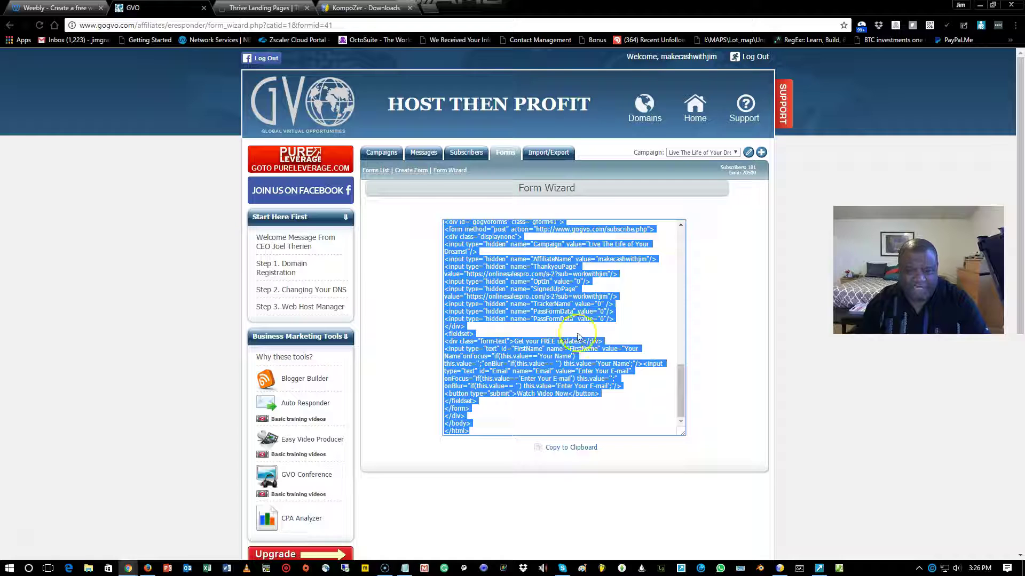
right_click(525, 302)
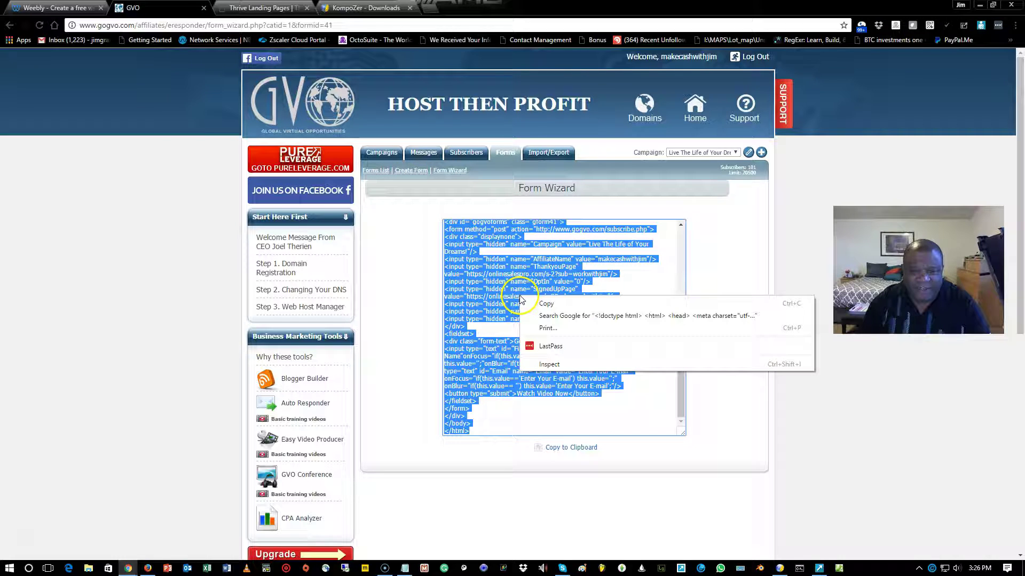
click(547, 303)
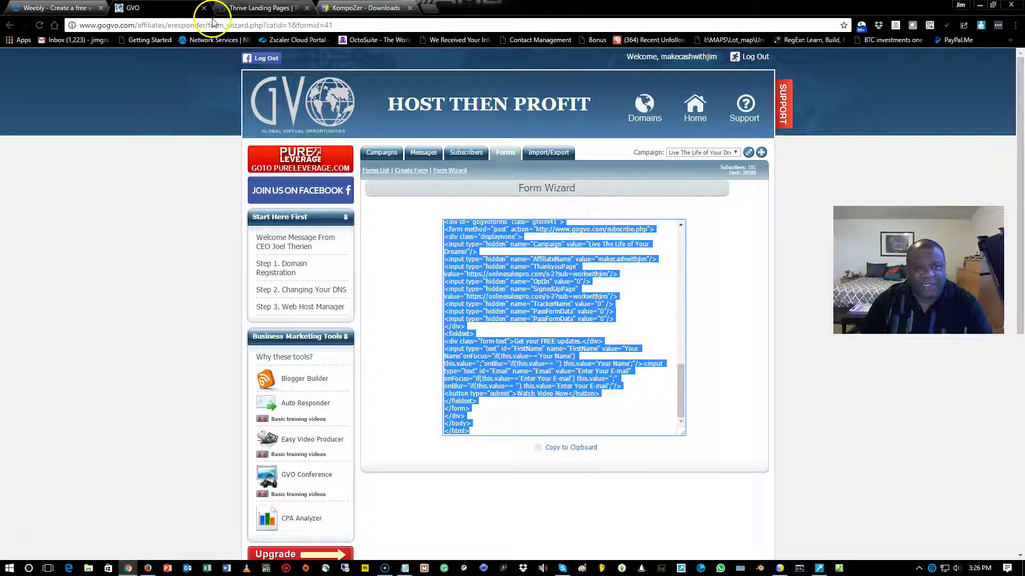
- Check the Thrive landing page example again, then examine the generated form code, including the form's max-width value
click(256, 8)
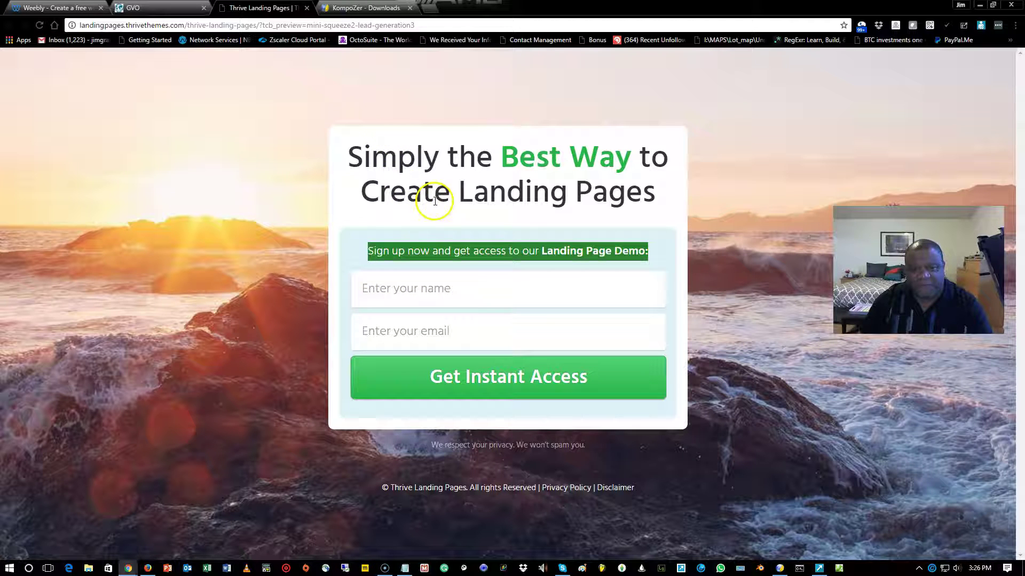
click(168, 8)
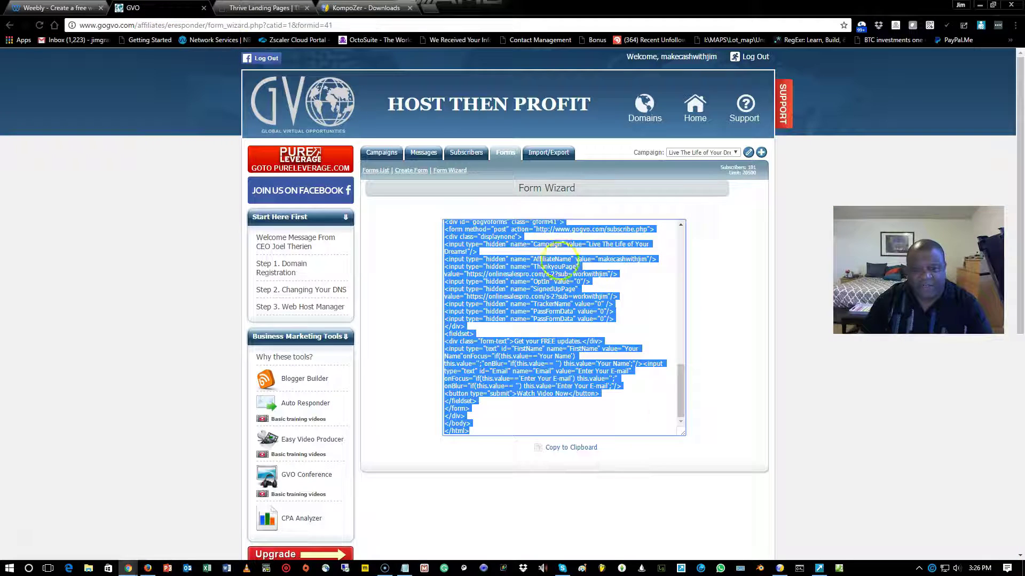
drag(679, 406, 660, 240)
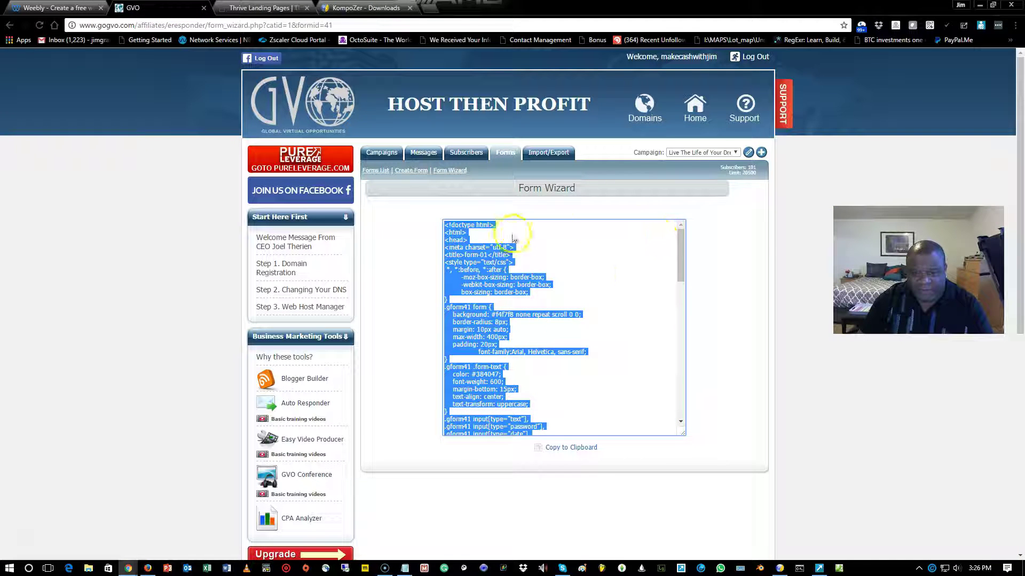
click(596, 276)
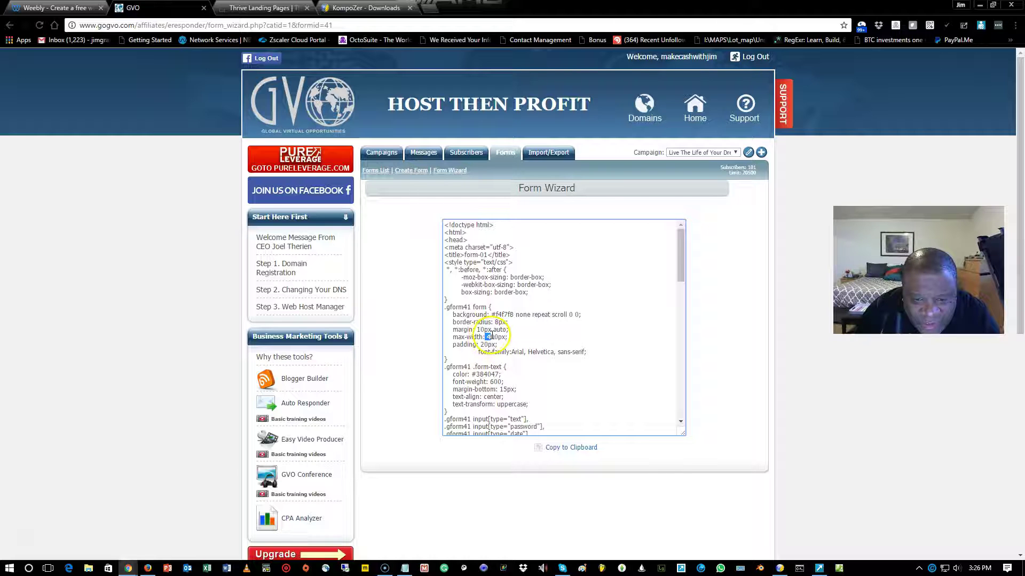
click(492, 337)
drag(490, 337, 486, 337)
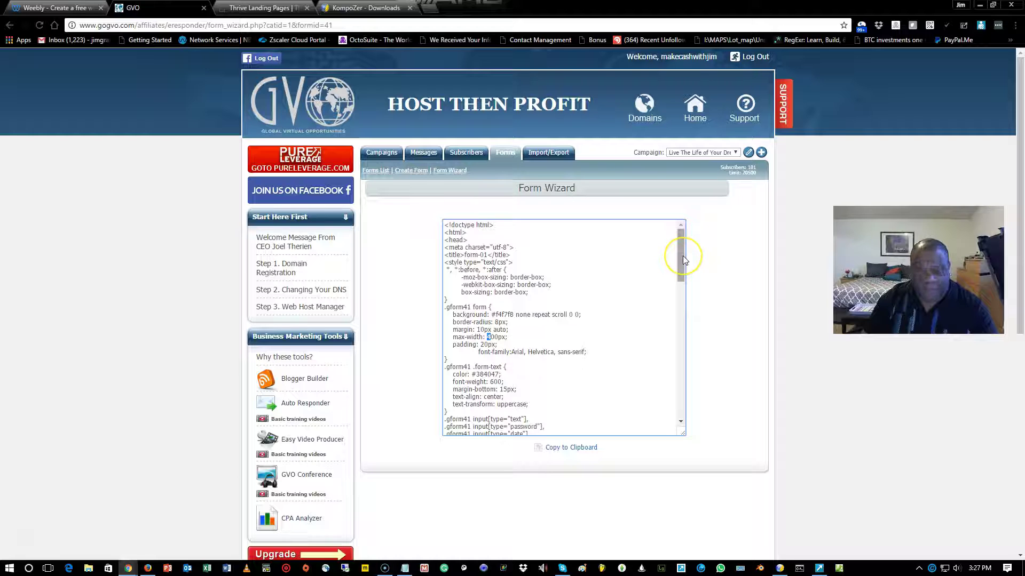
drag(680, 246, 681, 392)
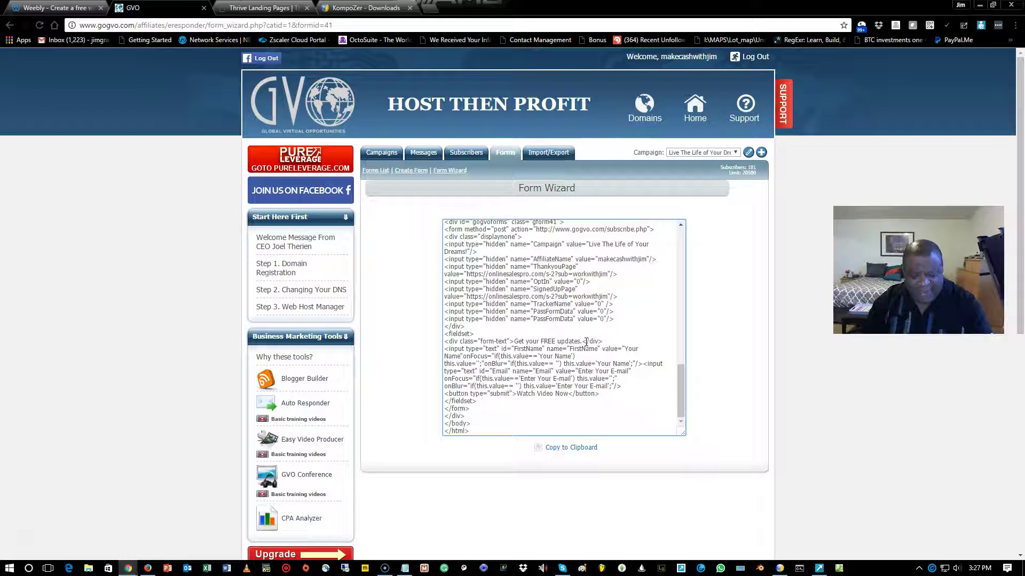
- Copy the complete form code again for use in an HTML editor
click(600, 308)
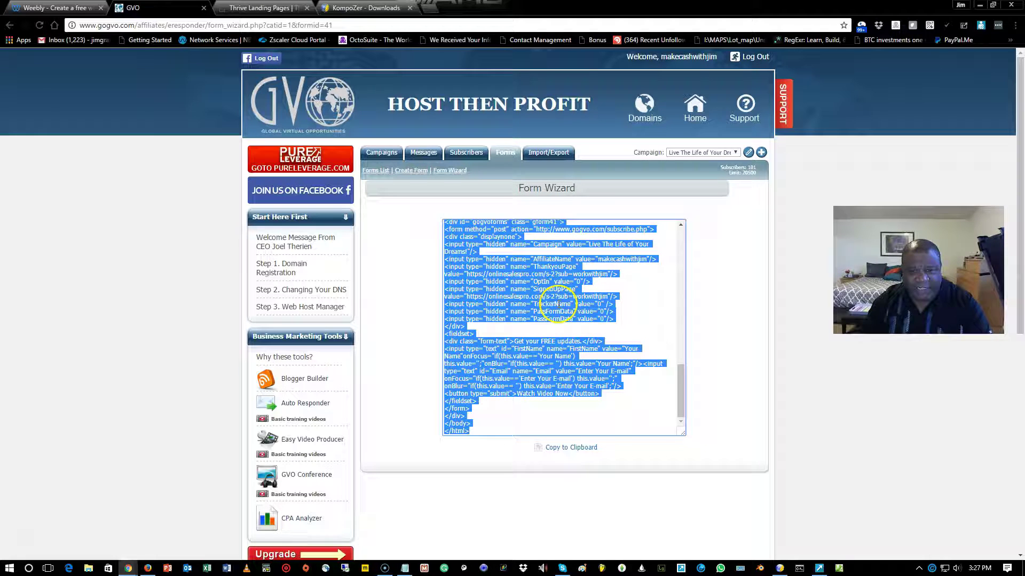
right_click(538, 270)
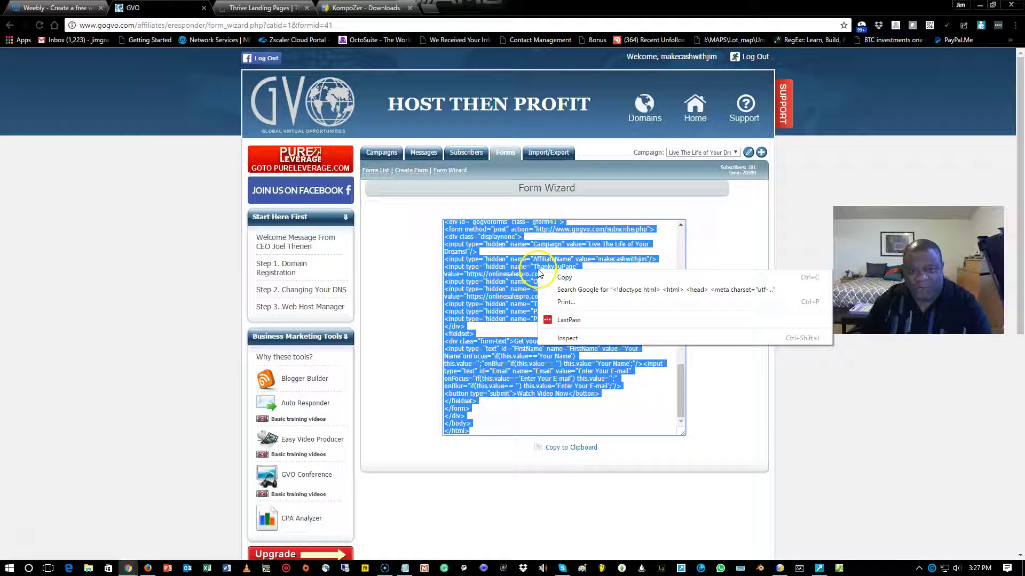
click(566, 278)
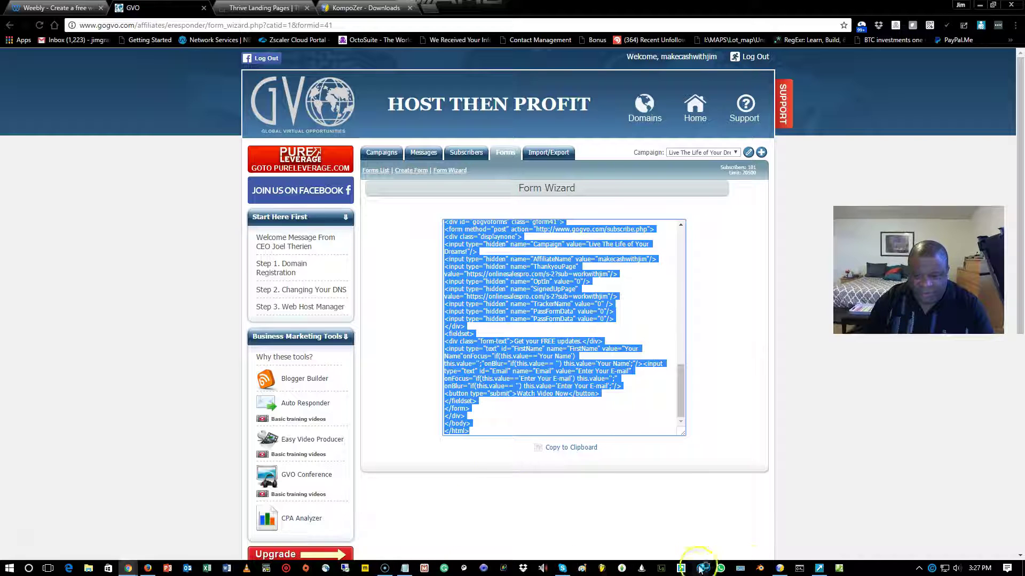
- Switch to KompoZer and replace the untitled page's default source code with the copied form code
click(779, 569)
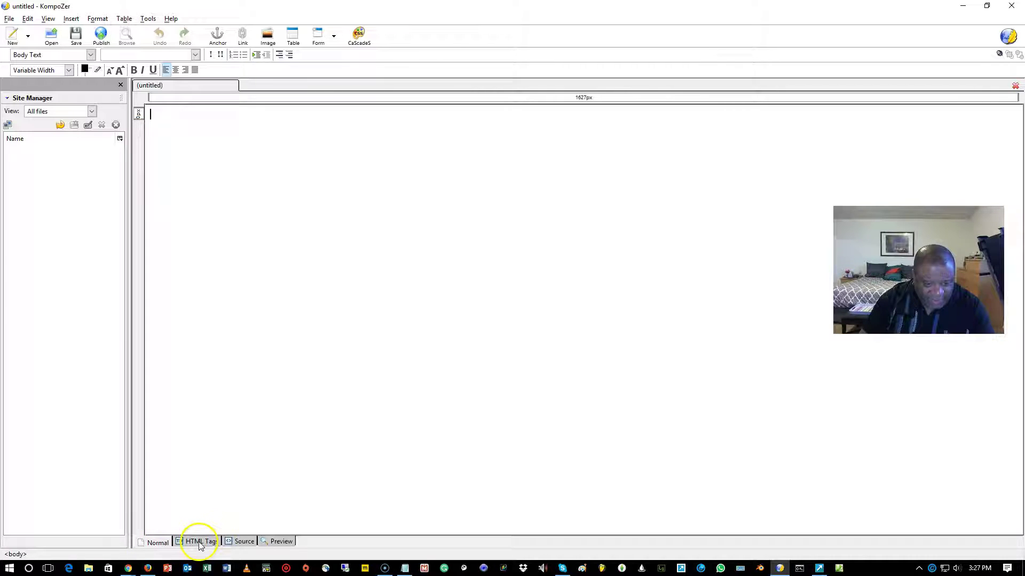
click(243, 543)
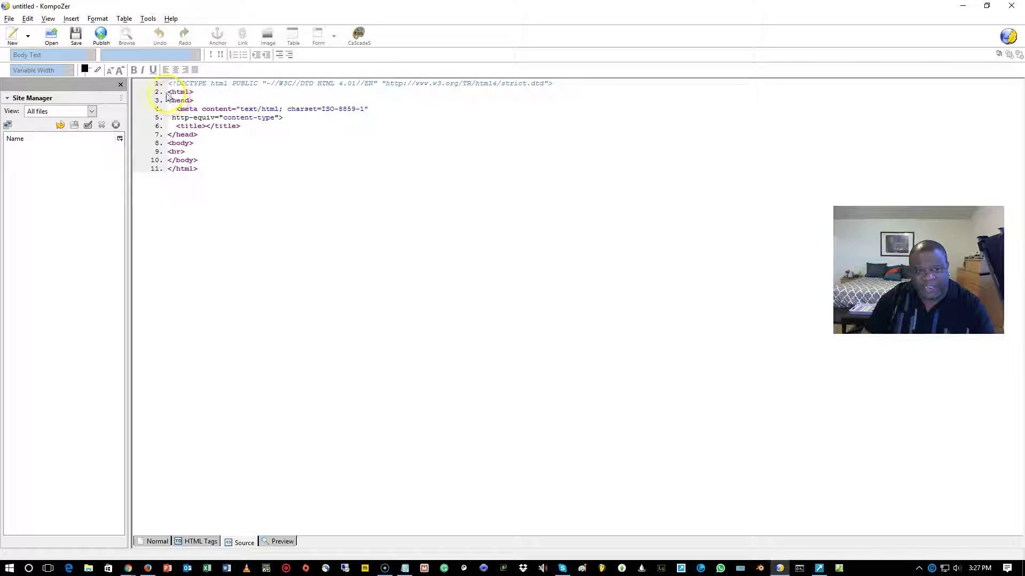
drag(206, 169, 169, 83)
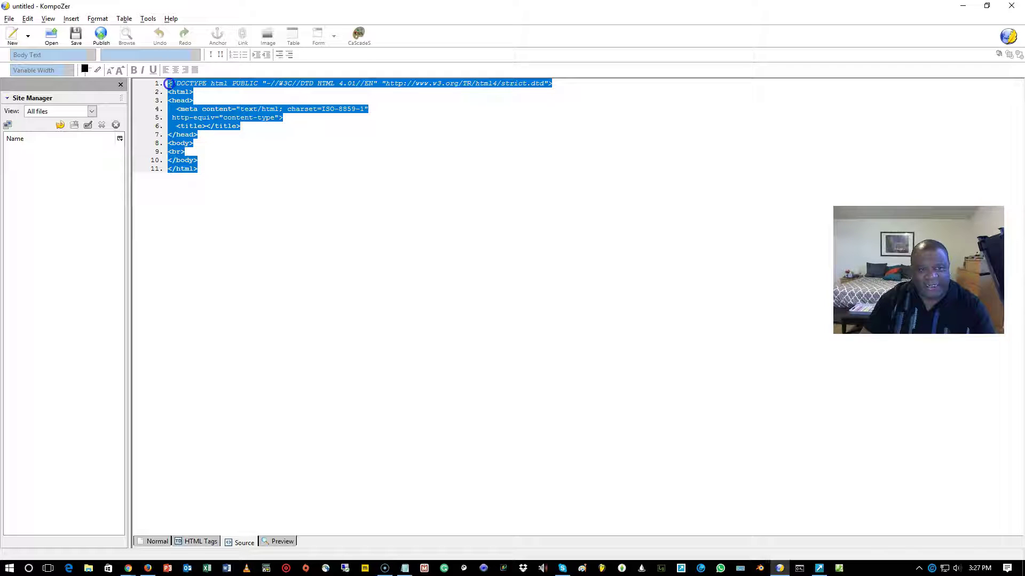
right_click(200, 112)
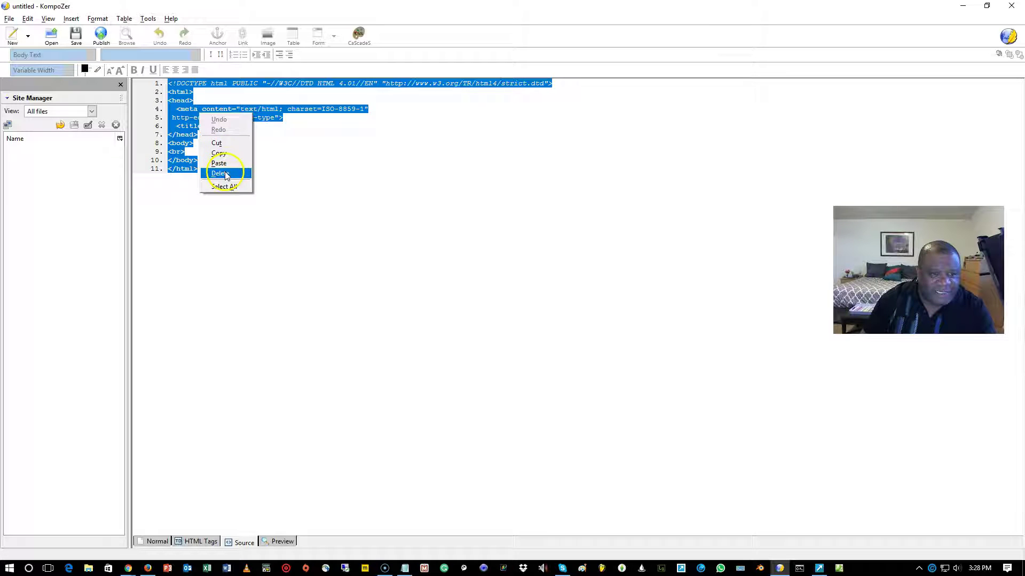
click(220, 173)
right_click(142, 95)
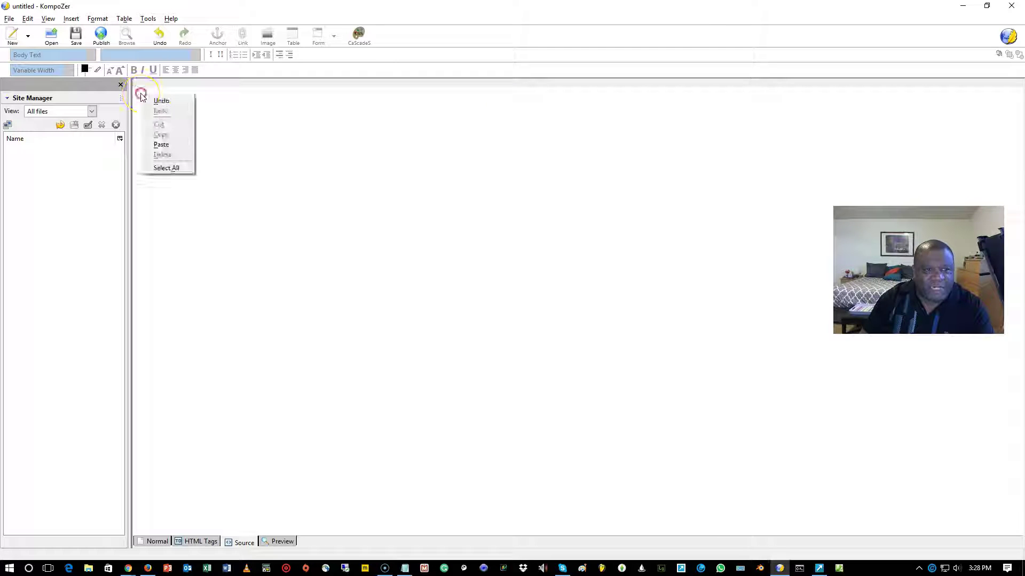
click(162, 144)
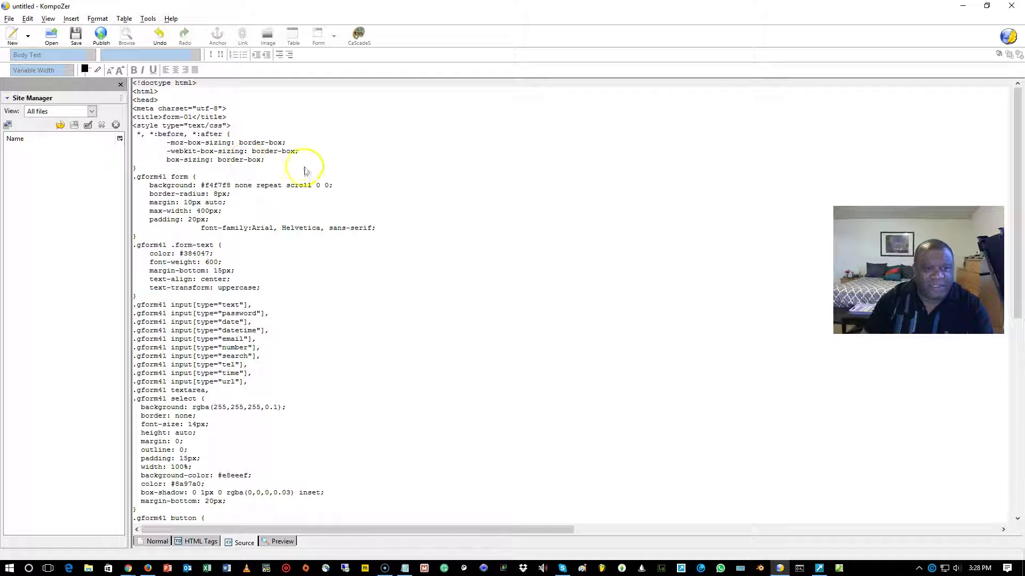
- Look back at the GVO form code in Chrome, then return to KompoZer and view the pasted form's normal layout
click(128, 568)
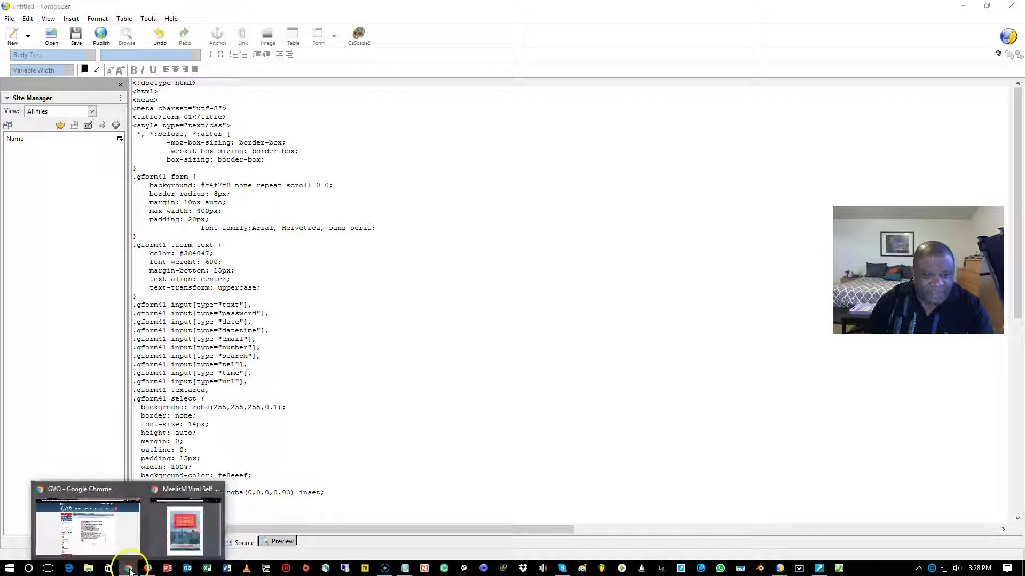
click(120, 528)
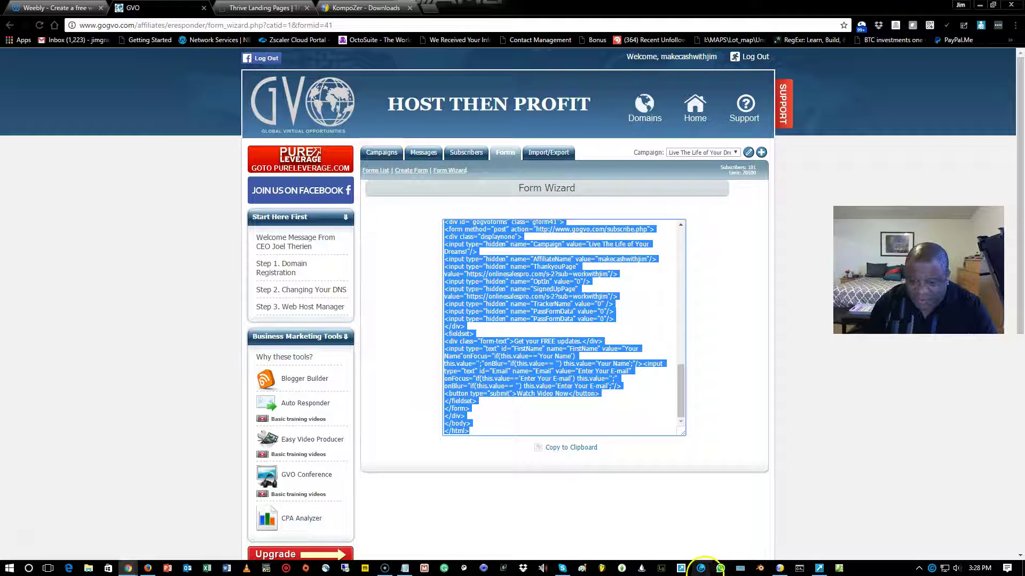
click(780, 569)
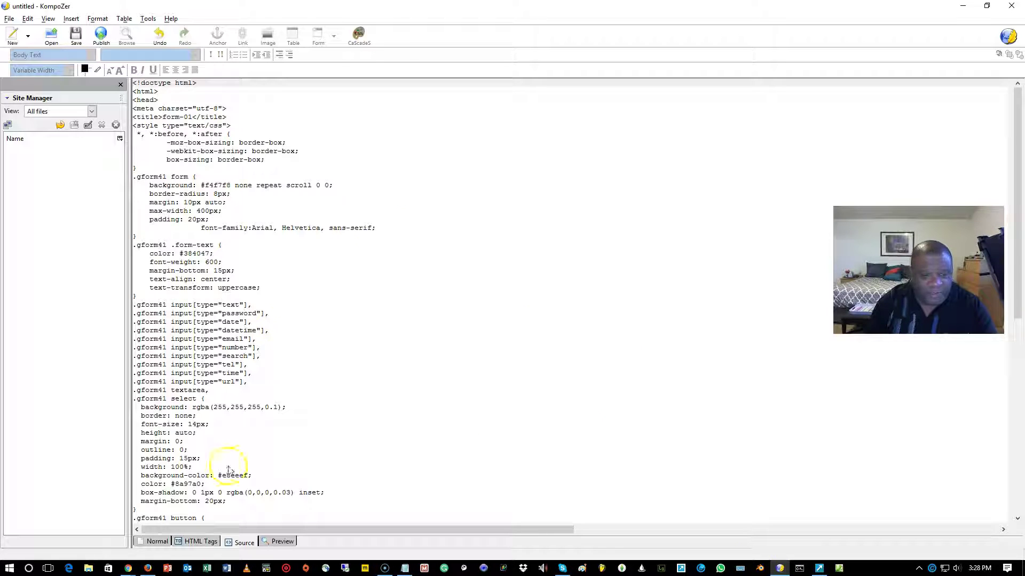
click(156, 542)
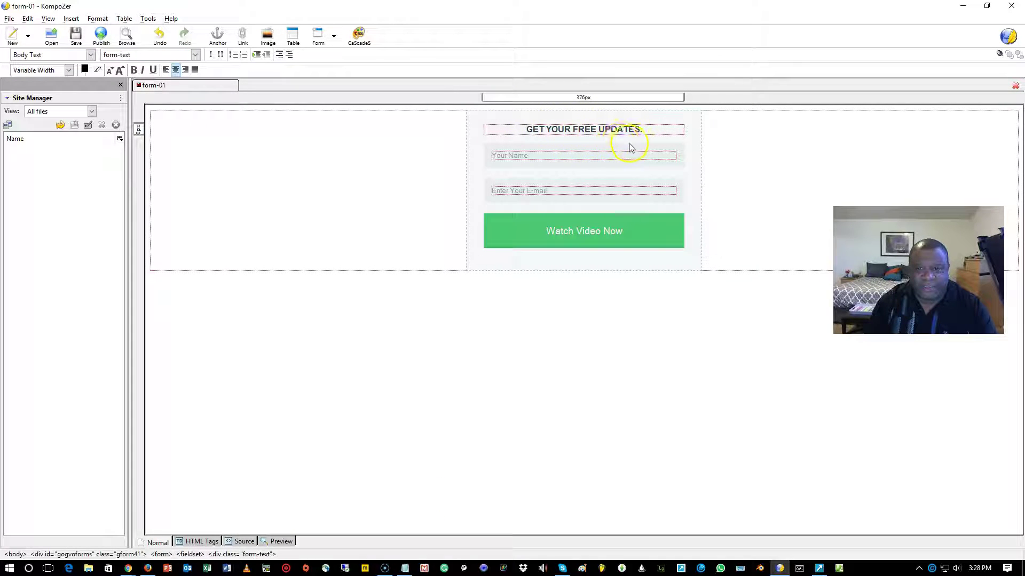
- In KompoZer's preview view, replace the form heading "GET YOUR FREE UPDATES." with "WATCH THE VIDEO TO SEE HOW"
click(282, 542)
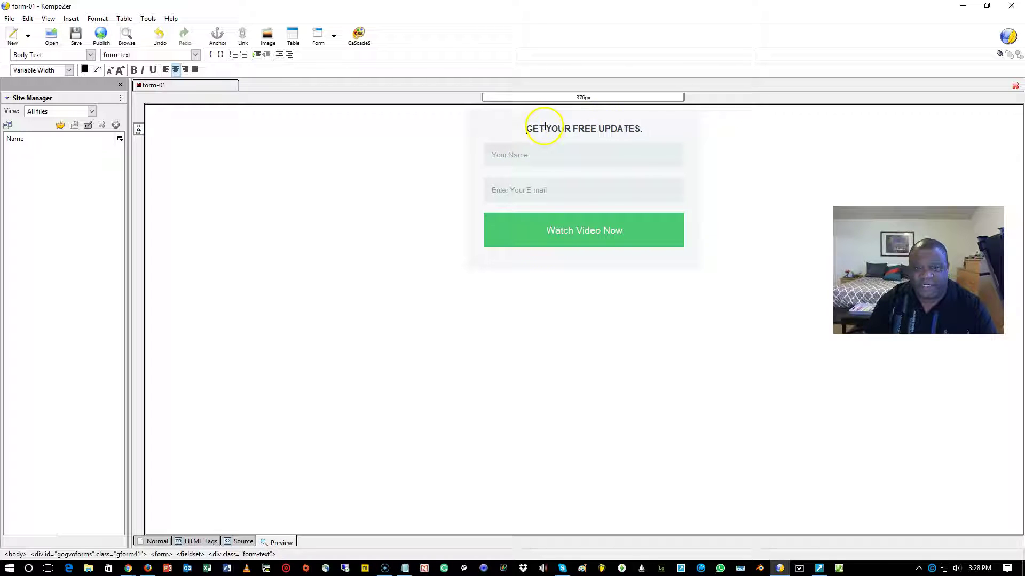
click(585, 111)
key(Delete)
key(Delete)
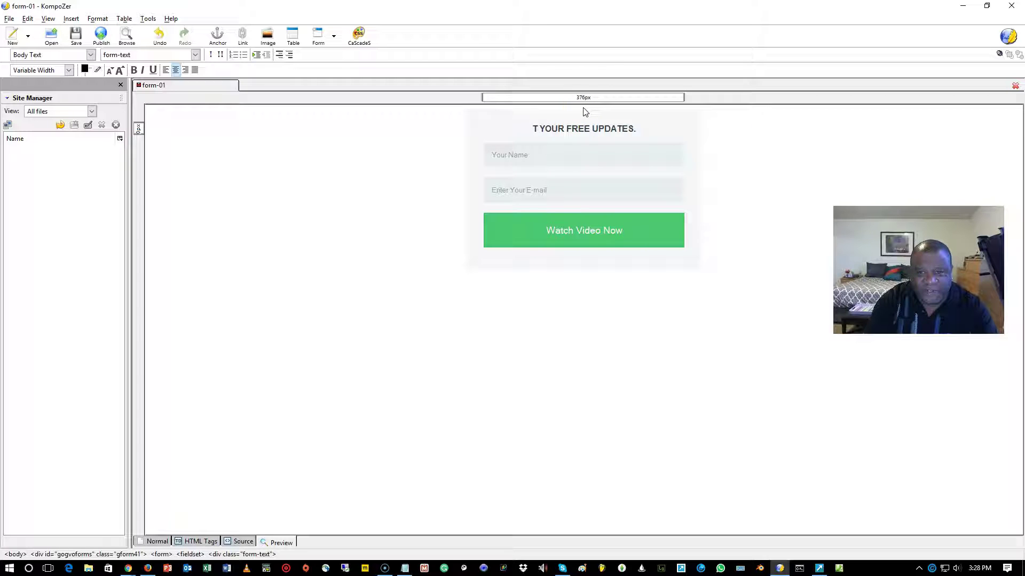
key(Delete)
key(Delete)
key(Delete)
key(Delete)
key(Delete)
key(Delete)
key(Delete)
key(Delete)
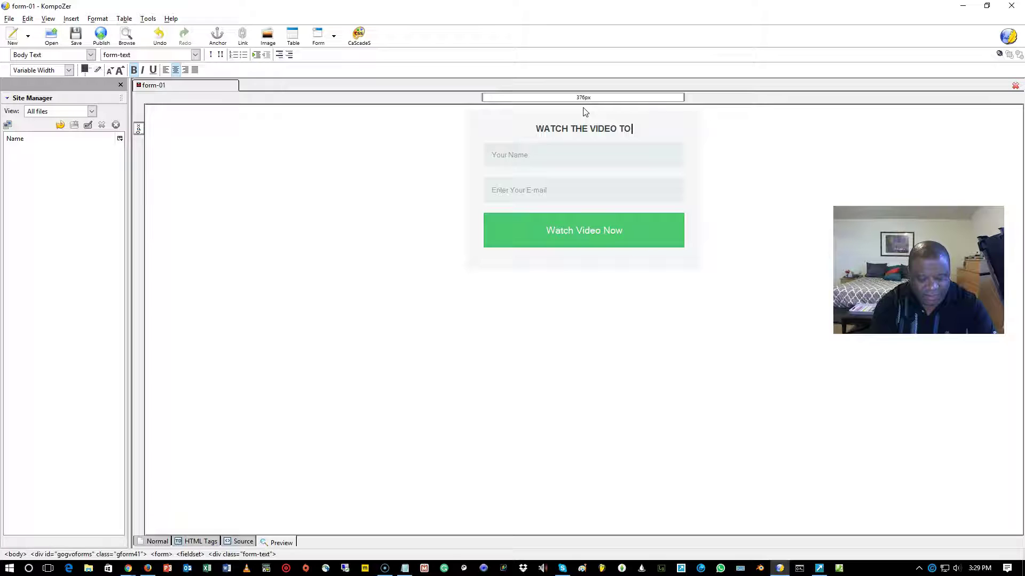
text(EE HO)
text(W)
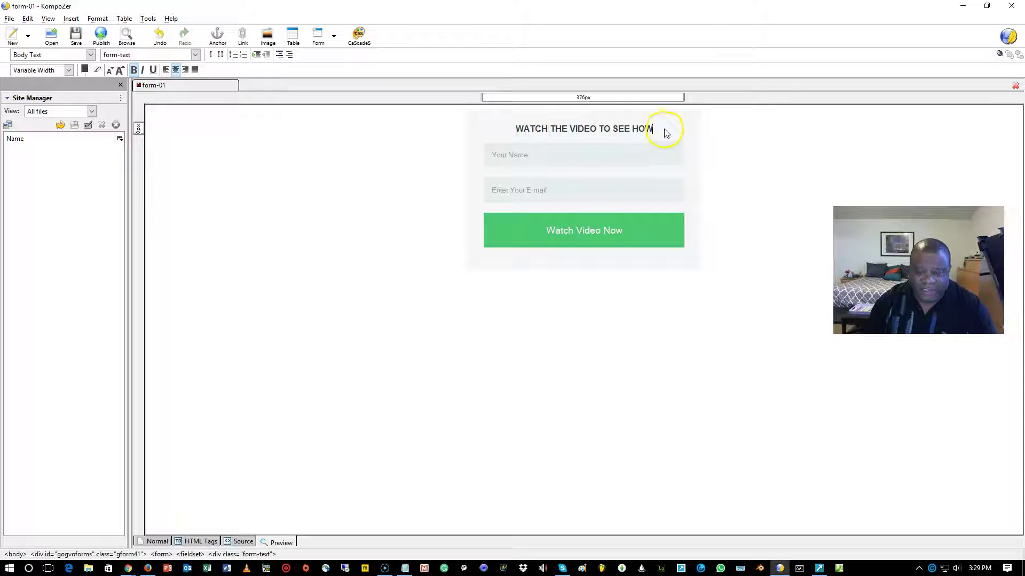
- Insert two empty lines above the form heading "WATCH THE VIDEO TO SEE HOW"
click(516, 128)
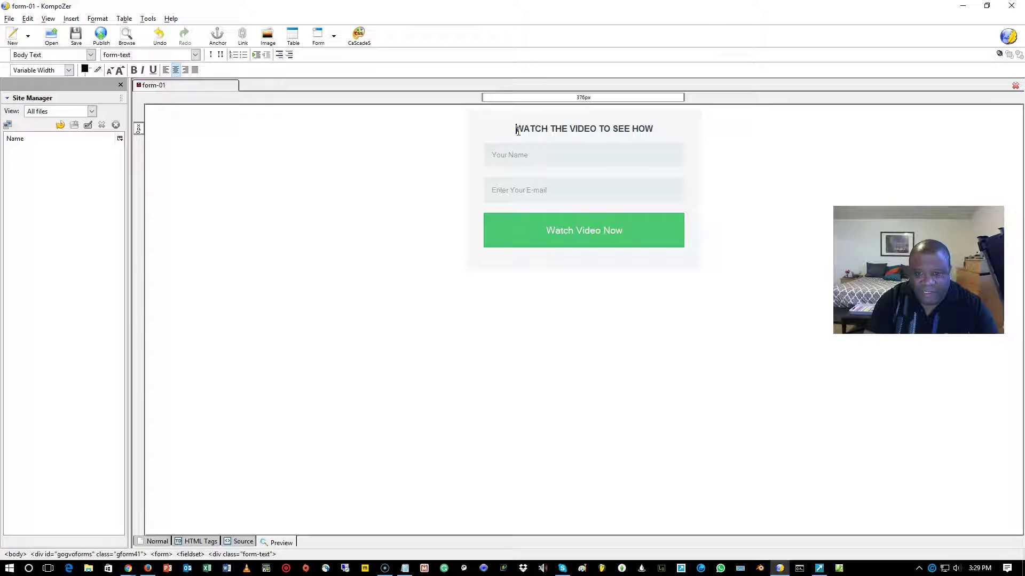
key(Return)
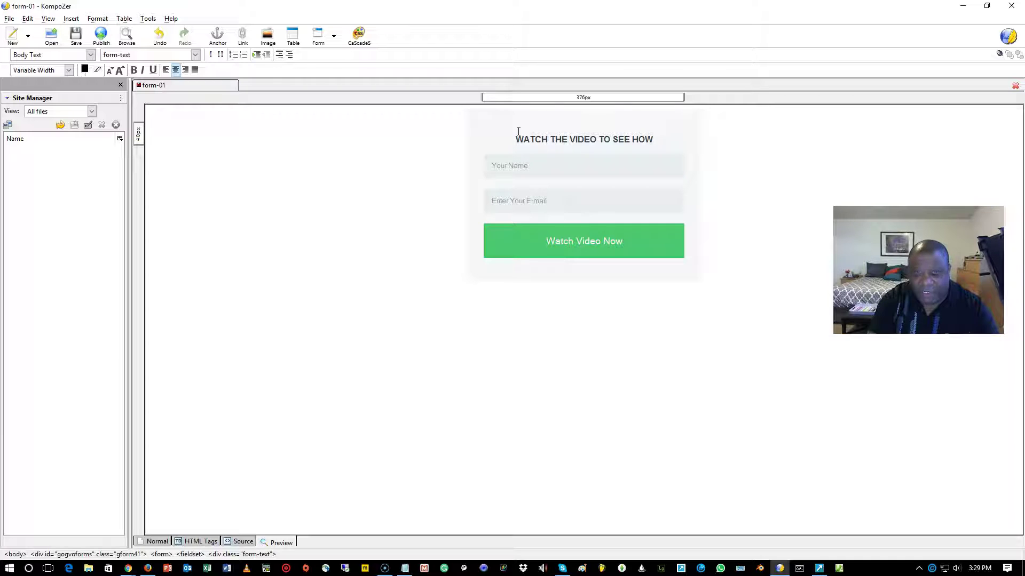
key(Down)
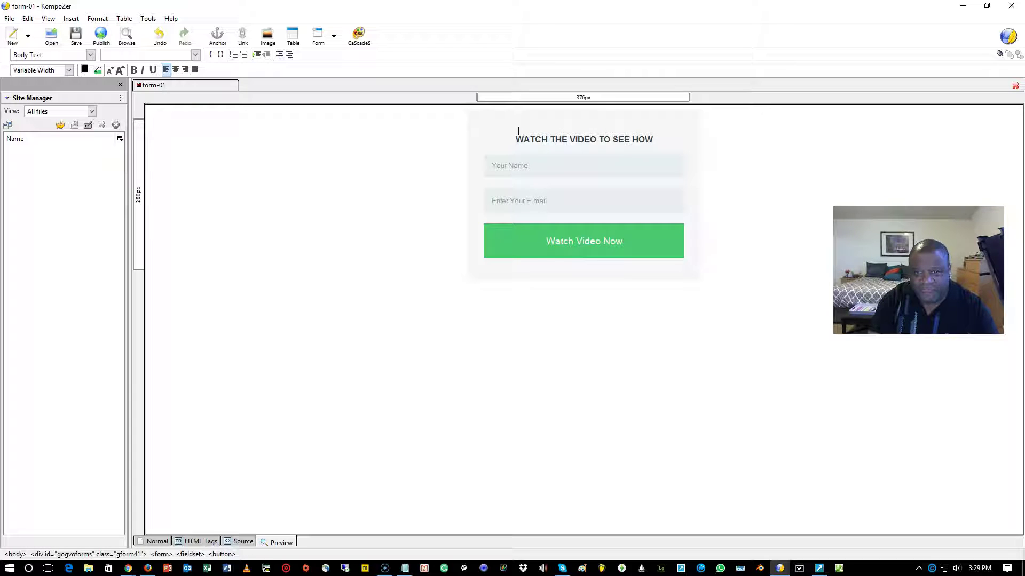
key(Up)
key(Up)
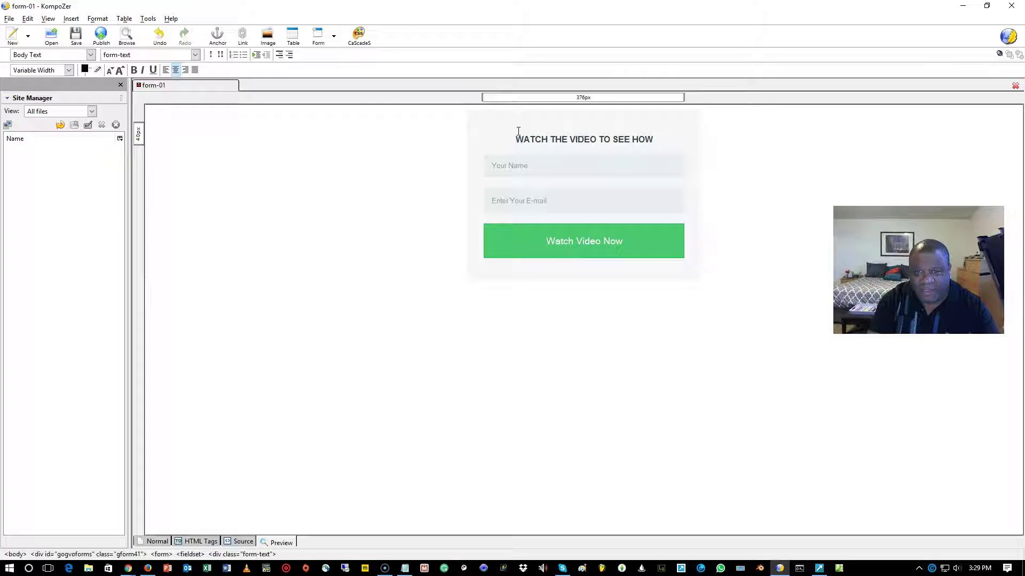
key(Return)
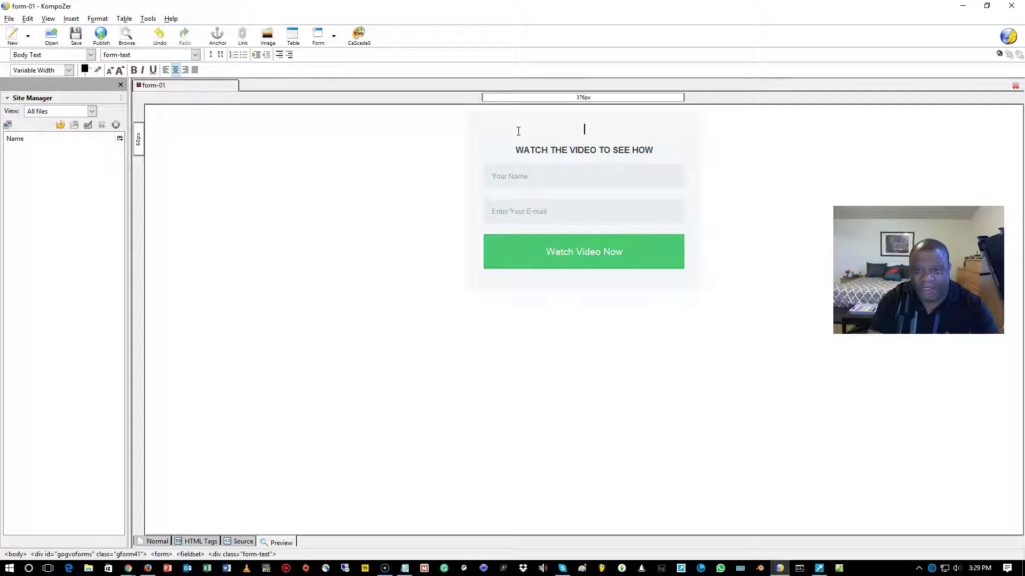
- Start a bold headline on the empty line above the form heading with the text "DISCOVER HOW A 51 YEAR"
click(584, 127)
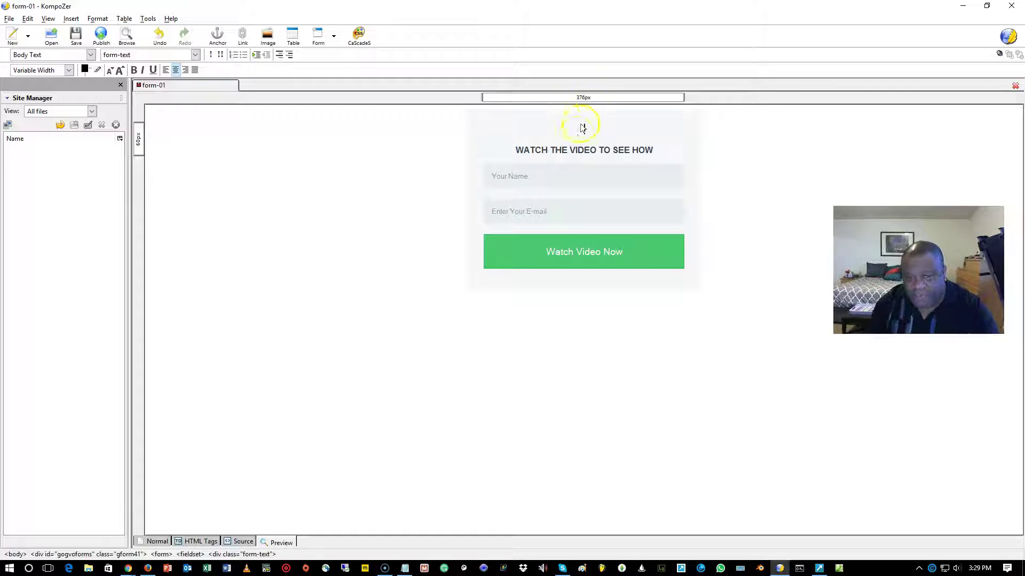
click(589, 140)
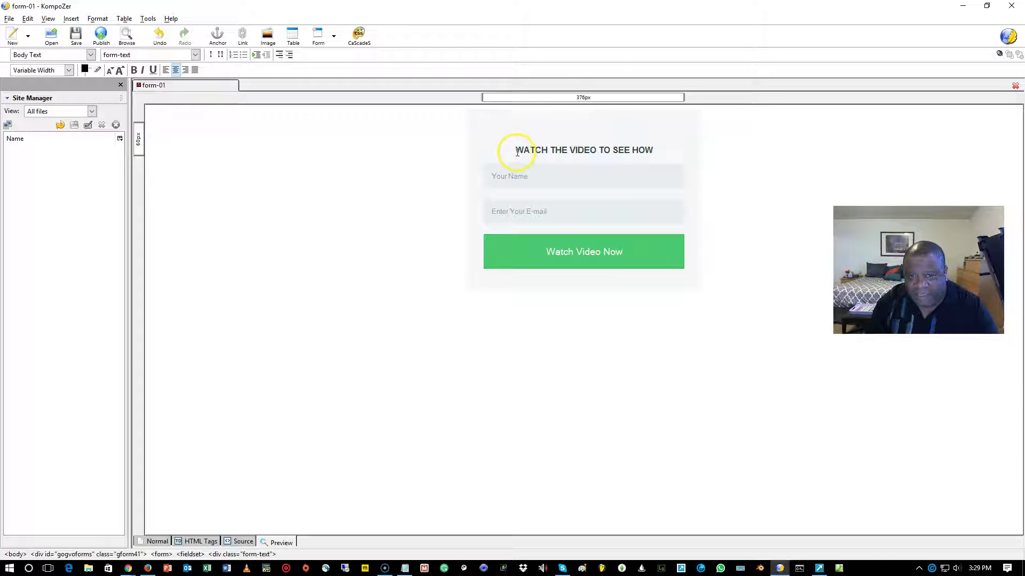
drag(517, 150, 608, 144)
triple_click(655, 147)
click(590, 125)
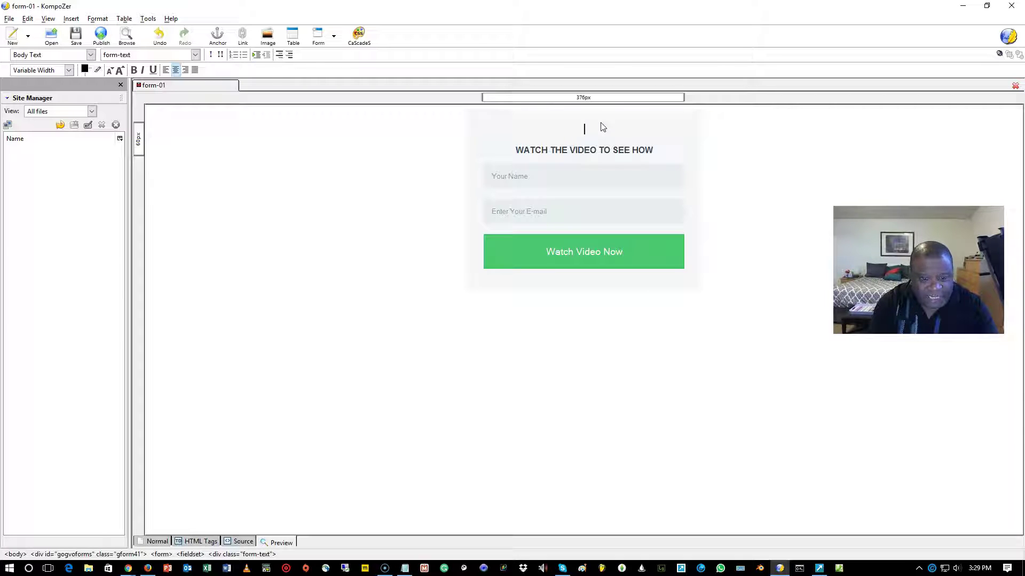
key(ctrl+b)
text(DISCOVER HOW A)
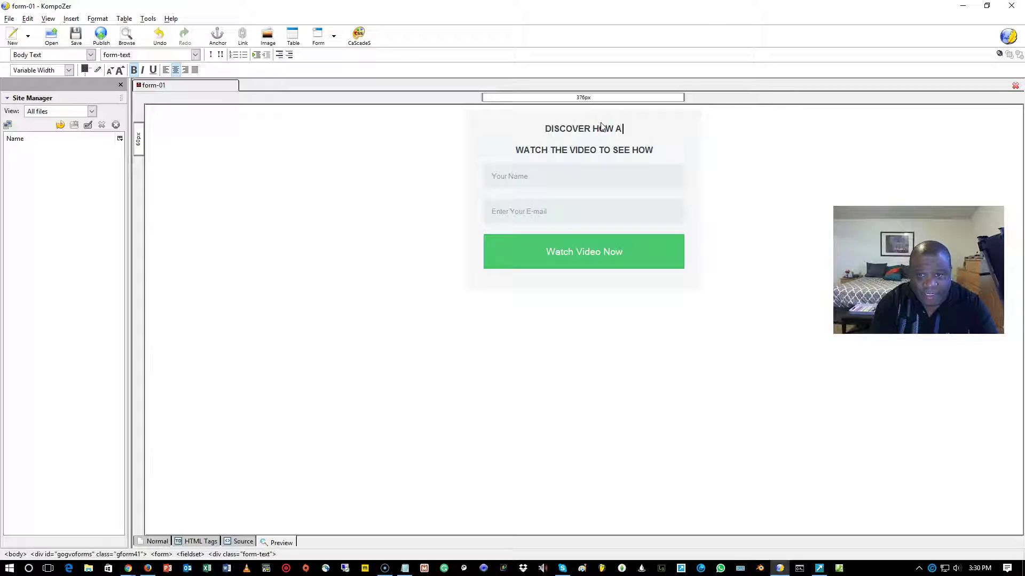
text( 50 YOEA)
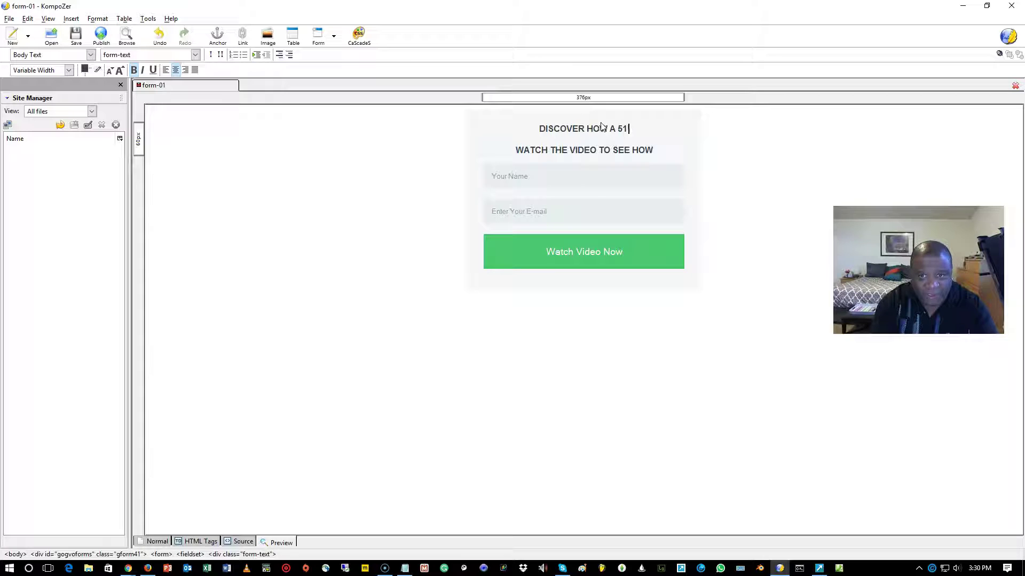
key(BackSpace)
key(BackSpace)
key(BackSpace)
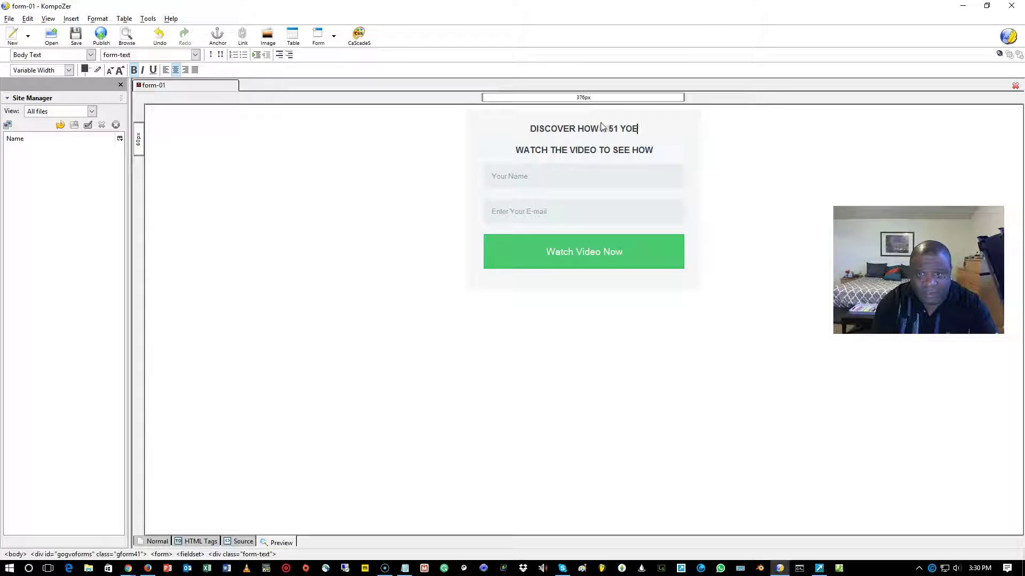
text(EAR)
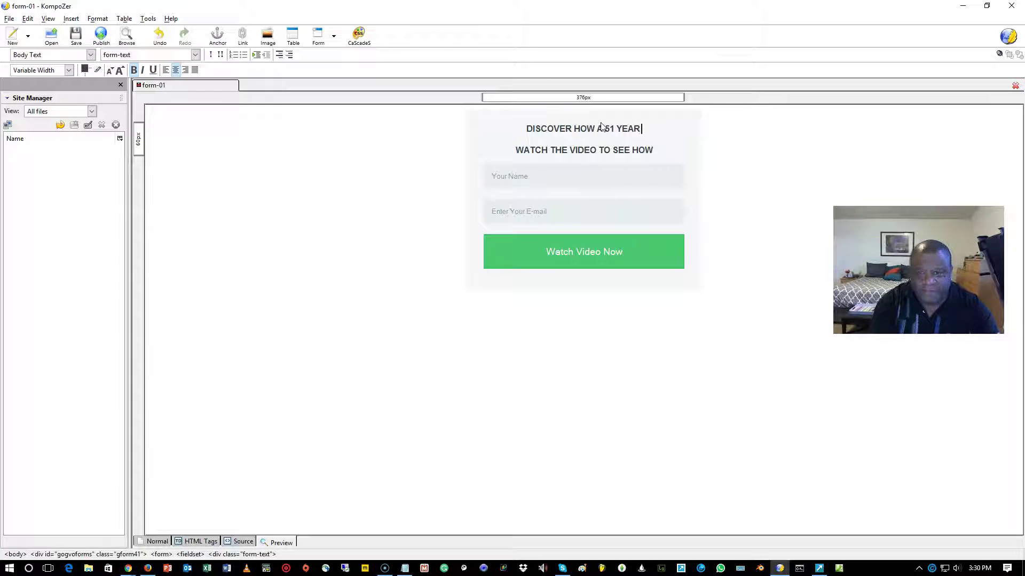
- Continue the bold headline with "OLD ARMY VETERAN IS PAYING OFF $90K OF DEBT QUICKLY"
text(OLD E)
key(BackSpace)
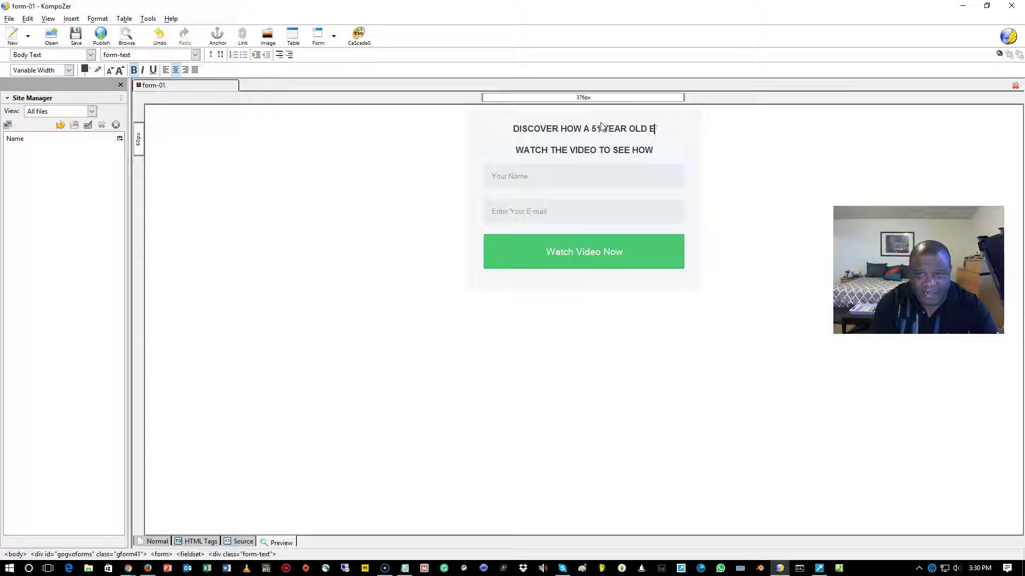
text(ARY)
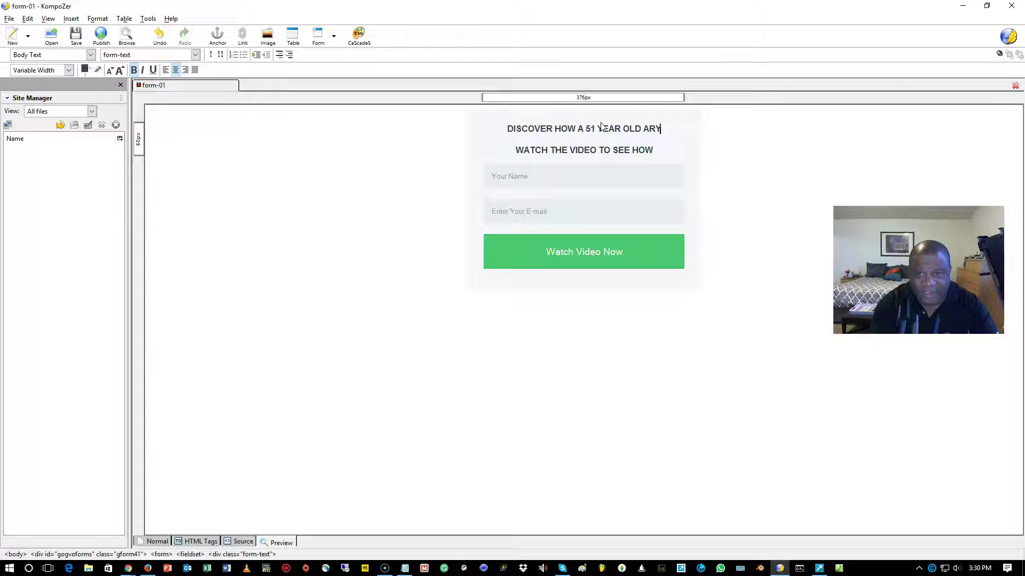
key(BackSpace)
text(MY V)
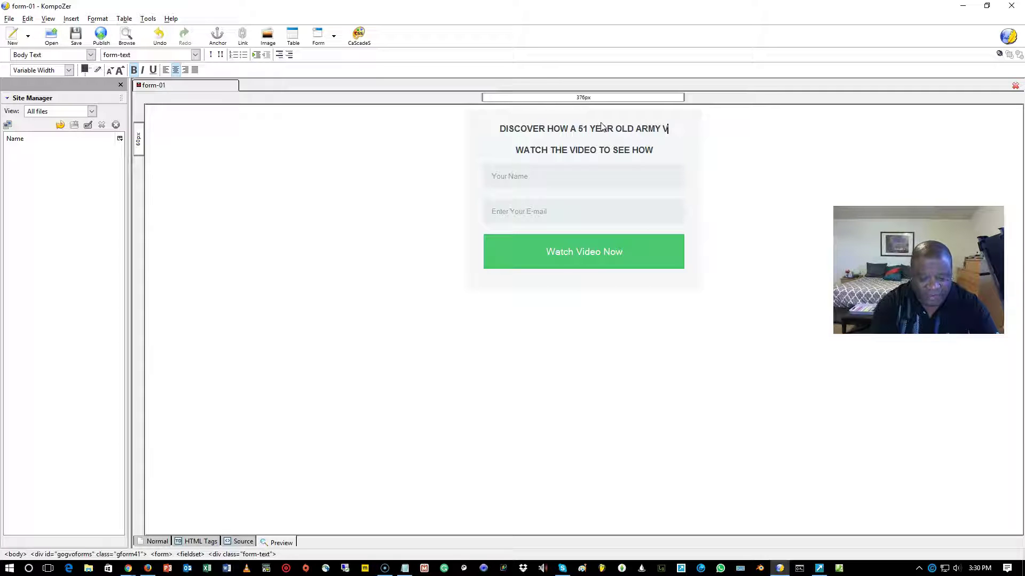
text(ETERAN)
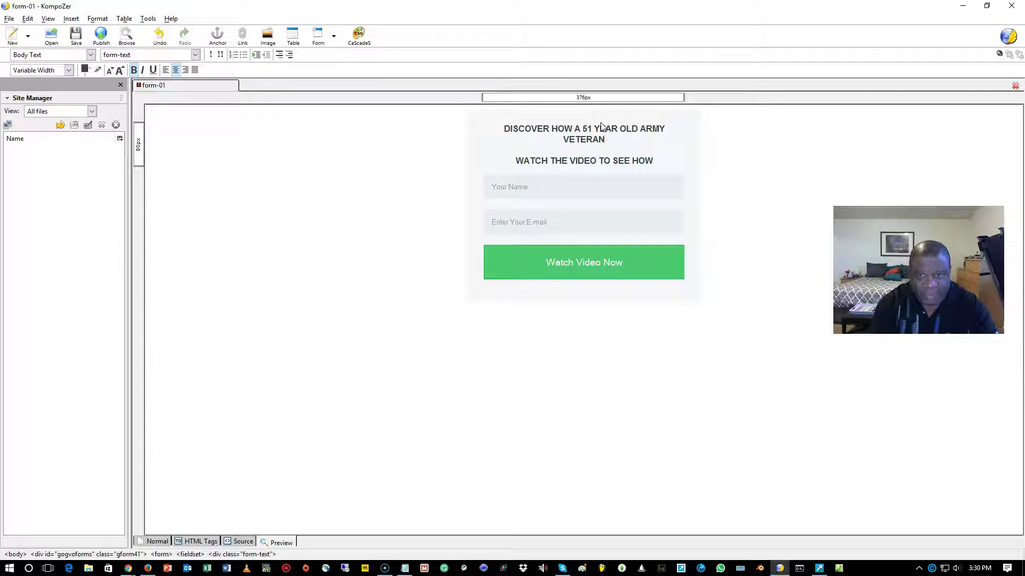
text( IS P)
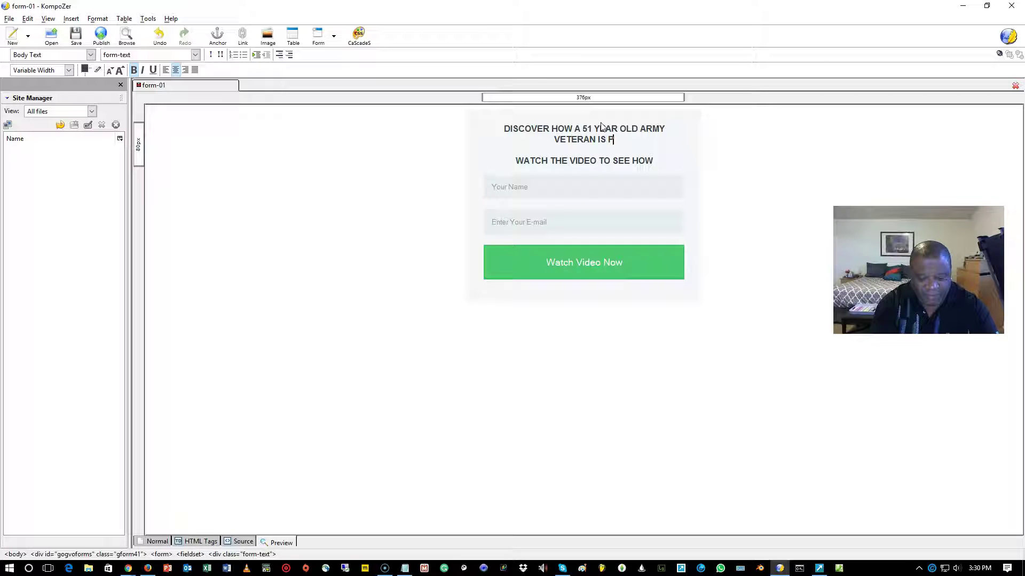
text(AYING OFF $90K)
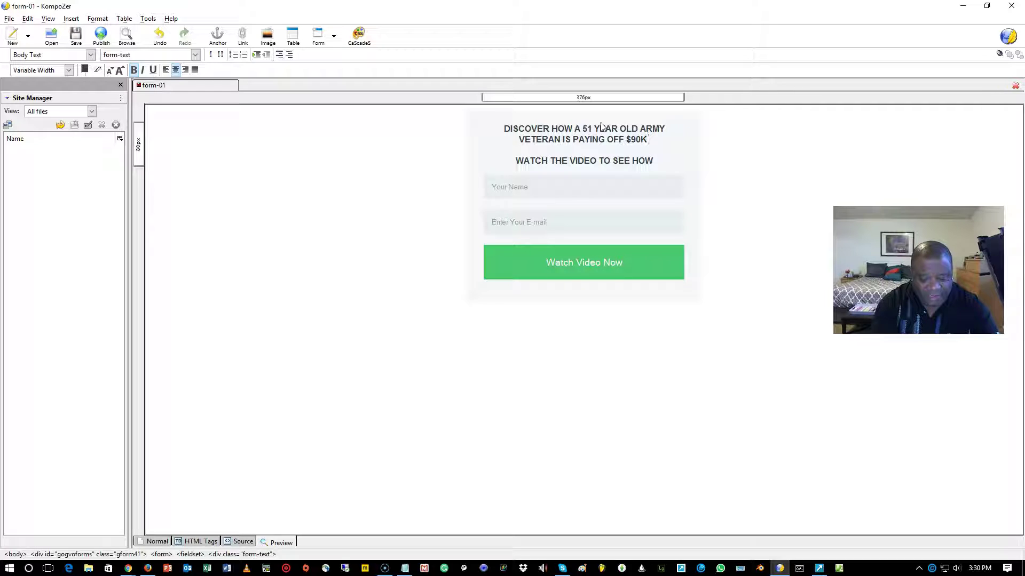
text(OF)
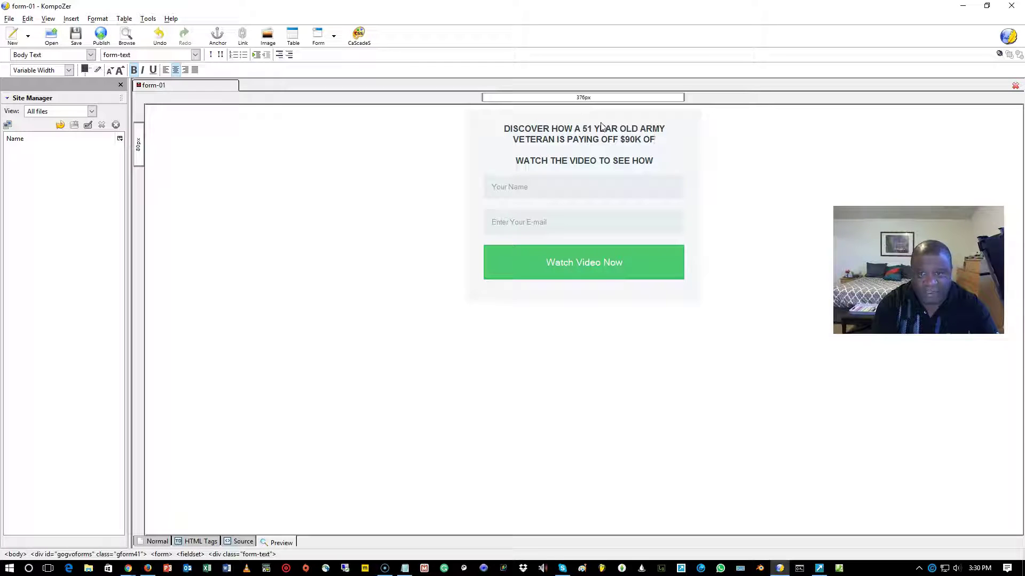
text( DEB)
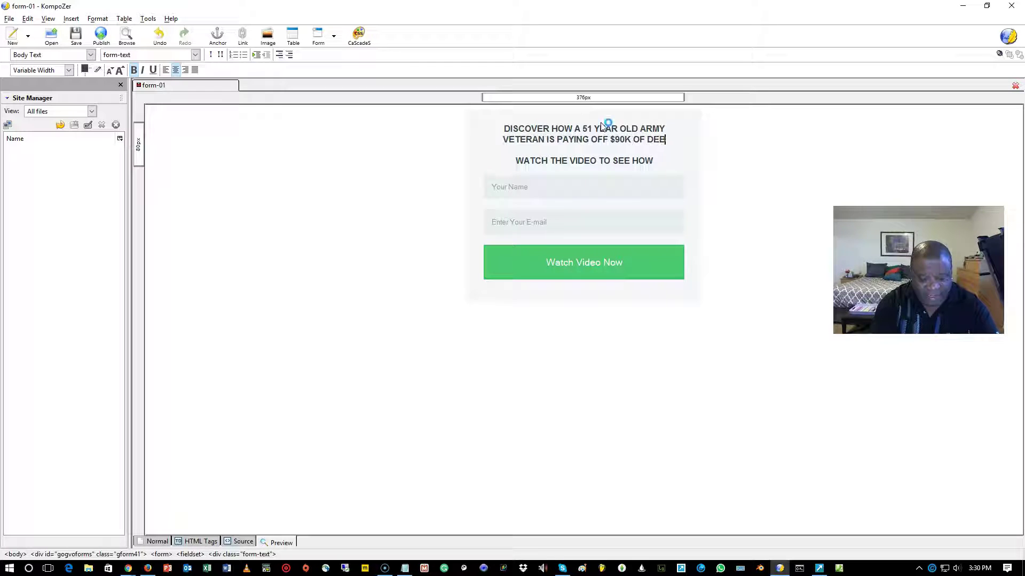
text(T QUICKLY)
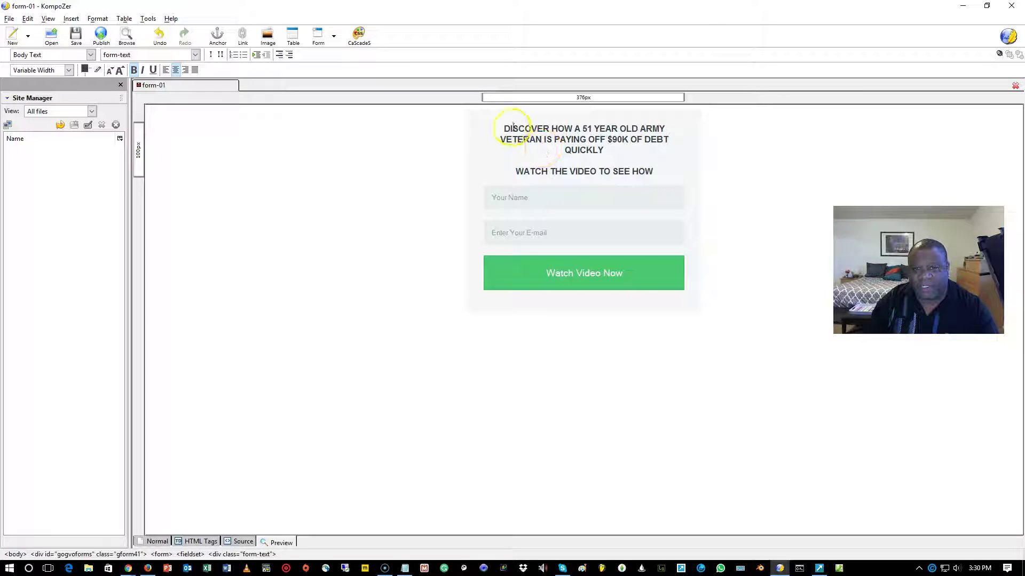
- Return to the normal editing view and colour the headline word "DISCOVER" red
click(154, 542)
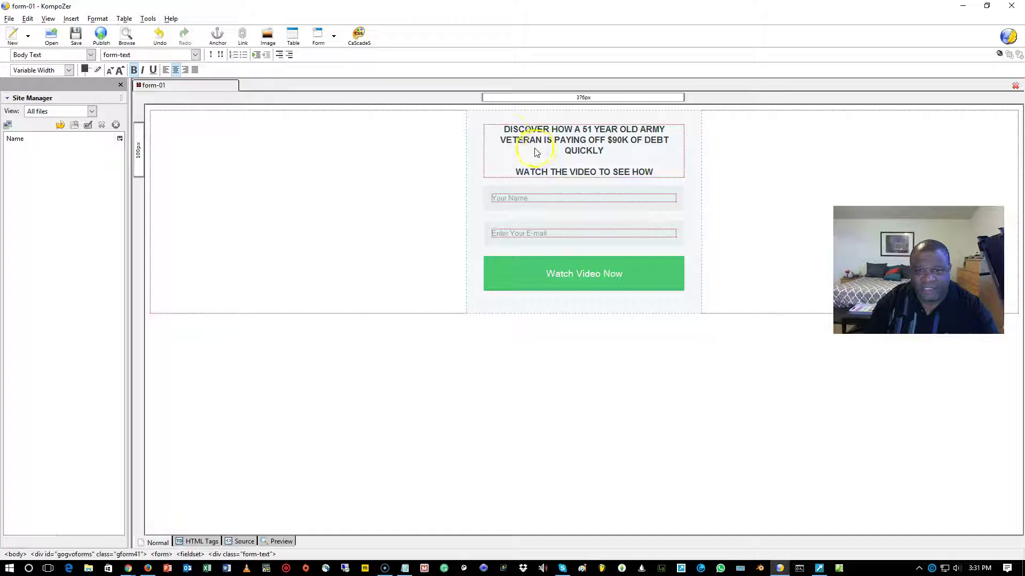
drag(503, 129, 549, 126)
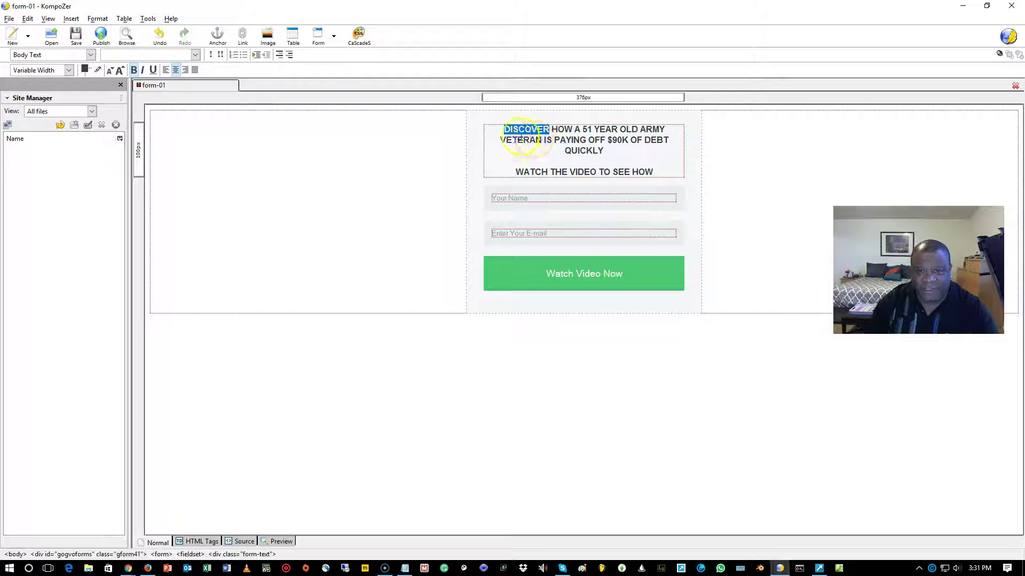
click(84, 70)
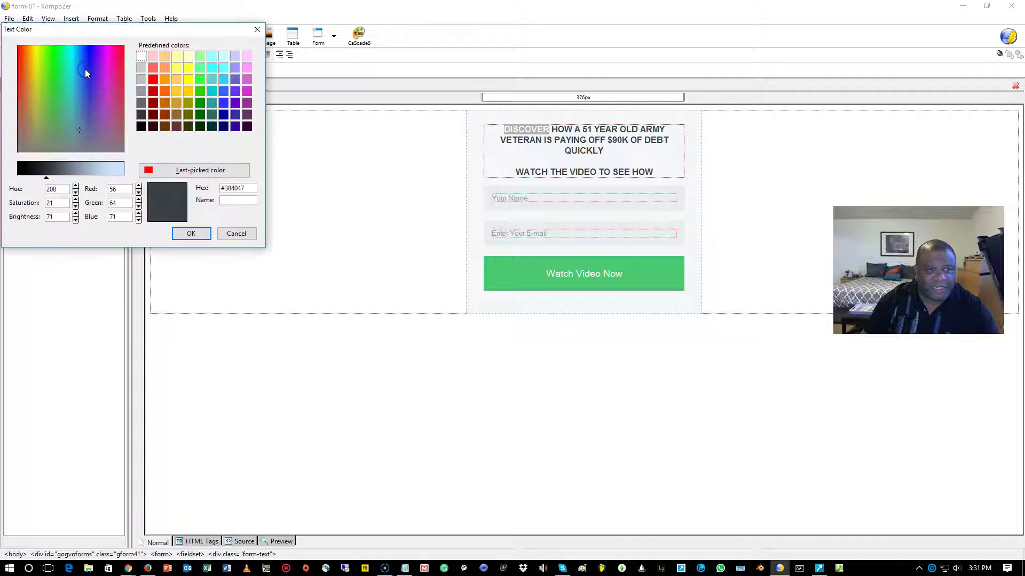
click(154, 81)
click(191, 233)
click(351, 201)
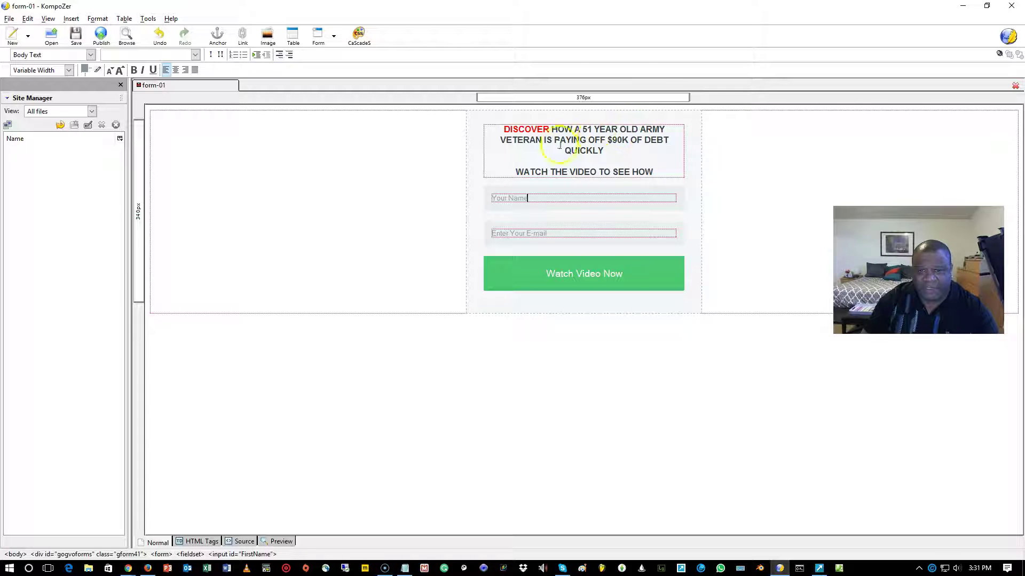
- Set the text colour of "PAYING OFF $90K OF DEBT" in the headline to red (#FF0000)
drag(620, 129, 634, 129)
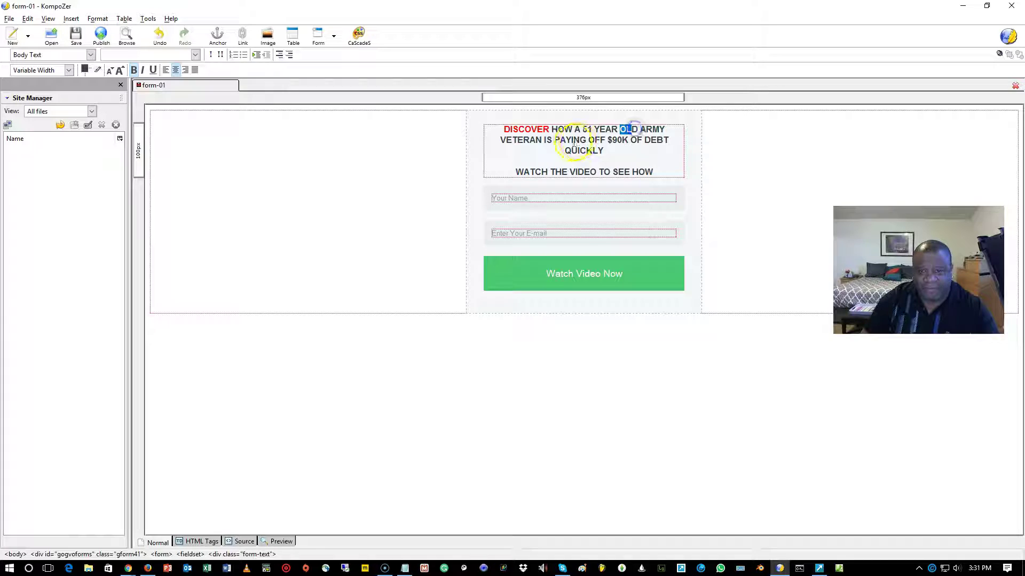
drag(554, 140, 675, 141)
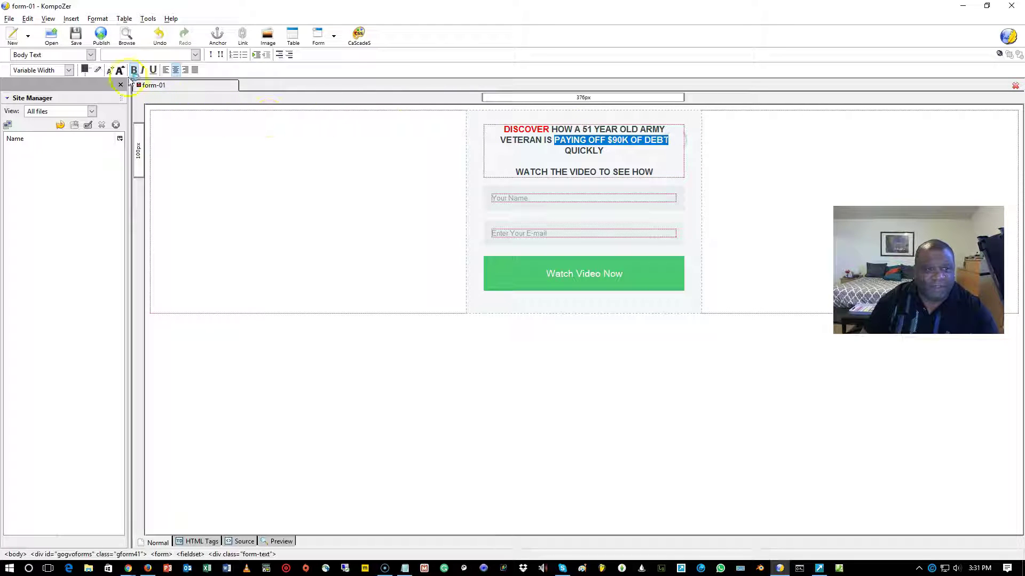
click(83, 69)
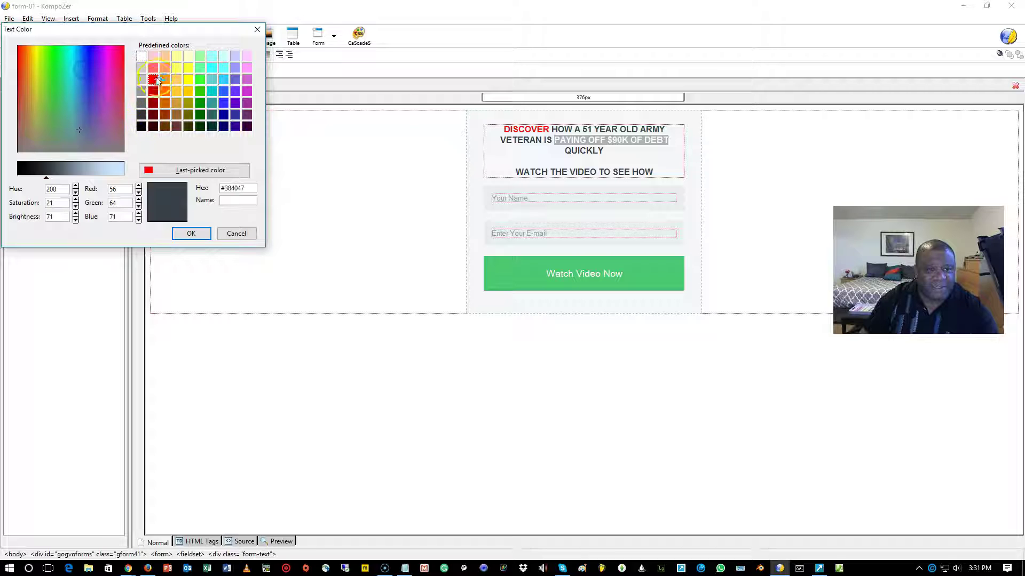
click(153, 80)
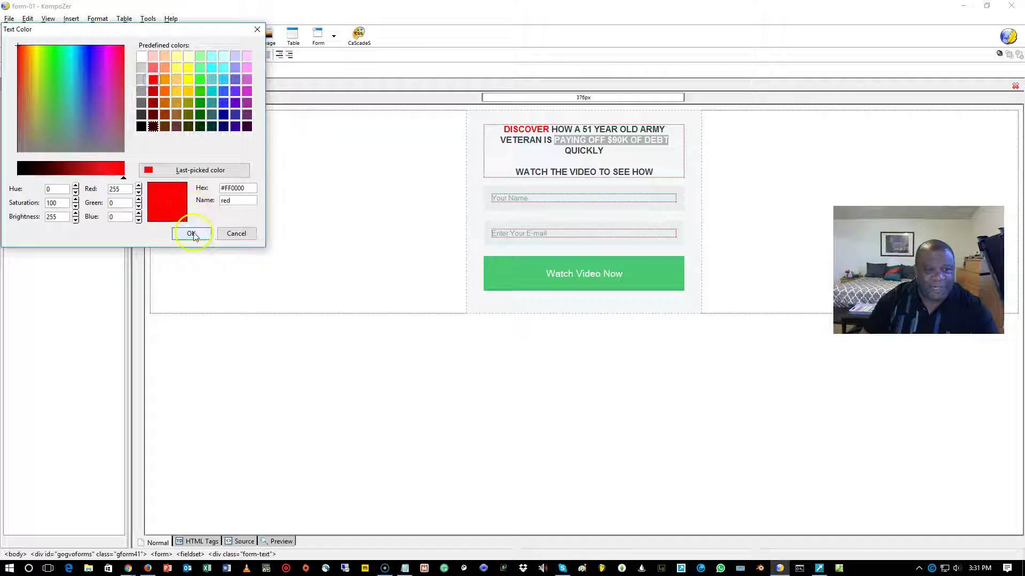
click(191, 234)
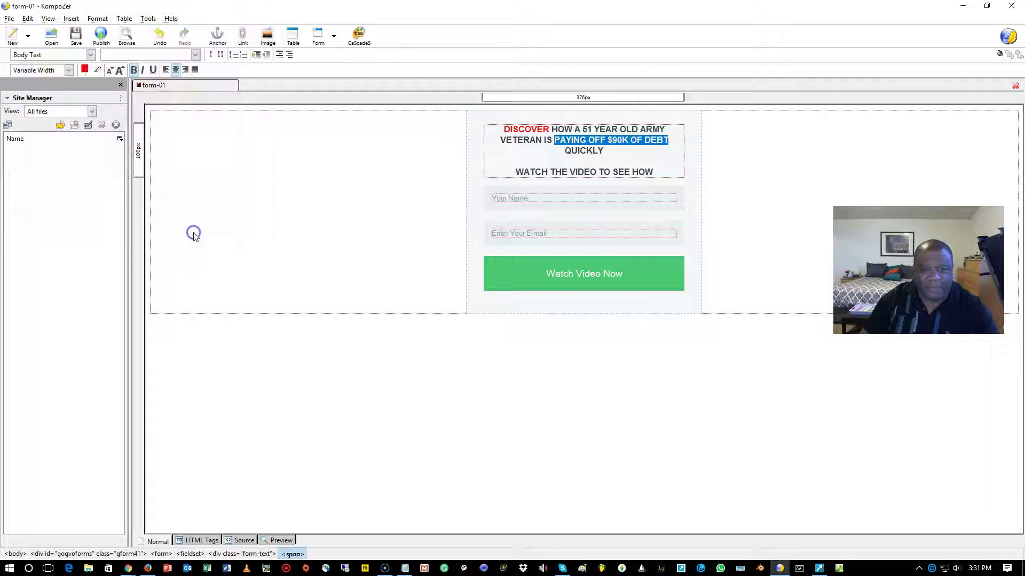
click(656, 154)
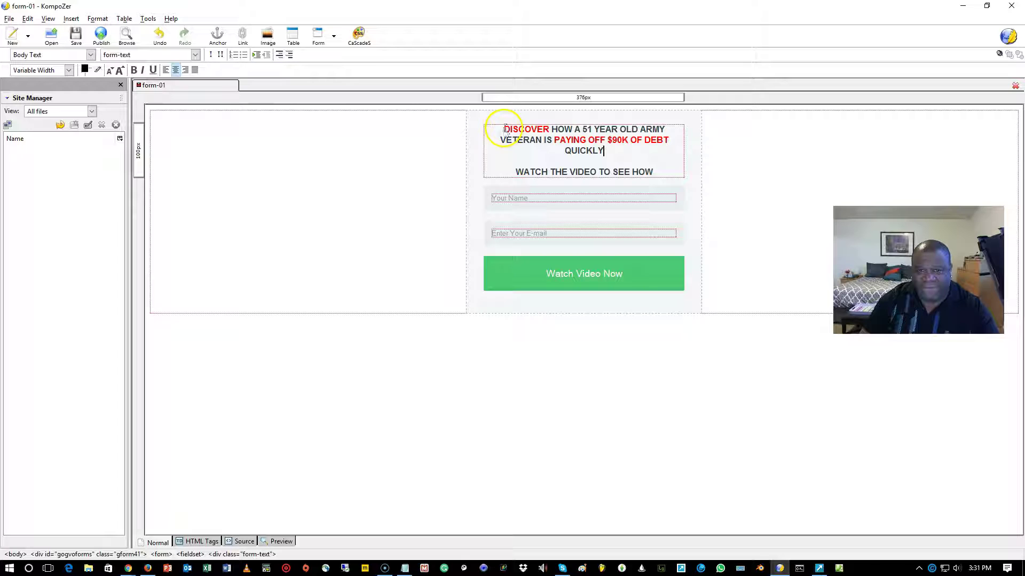
- Try an exclamation mark after "QUICKLY" at the end of the headline and remove it again
drag(504, 129, 600, 152)
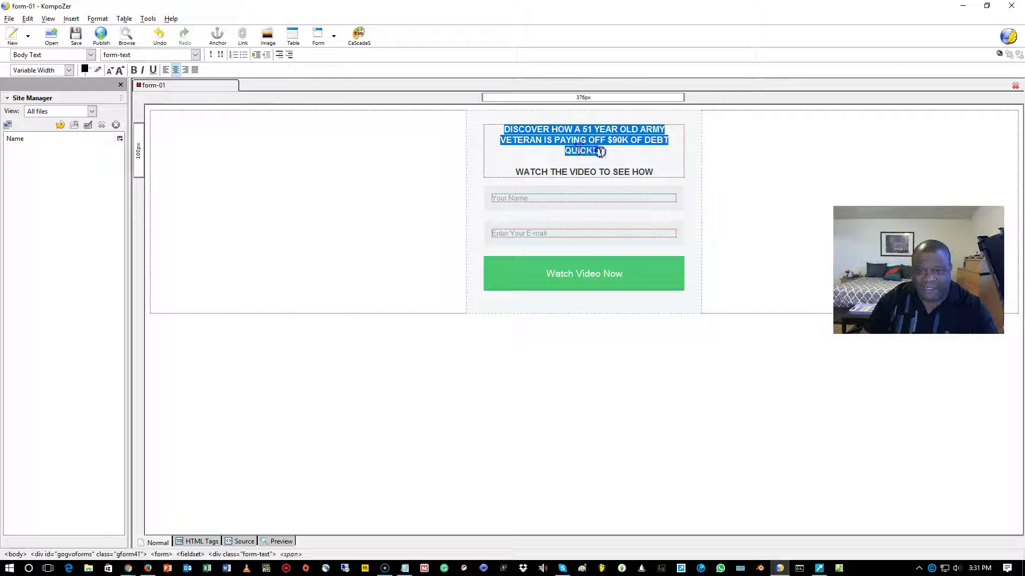
click(604, 150)
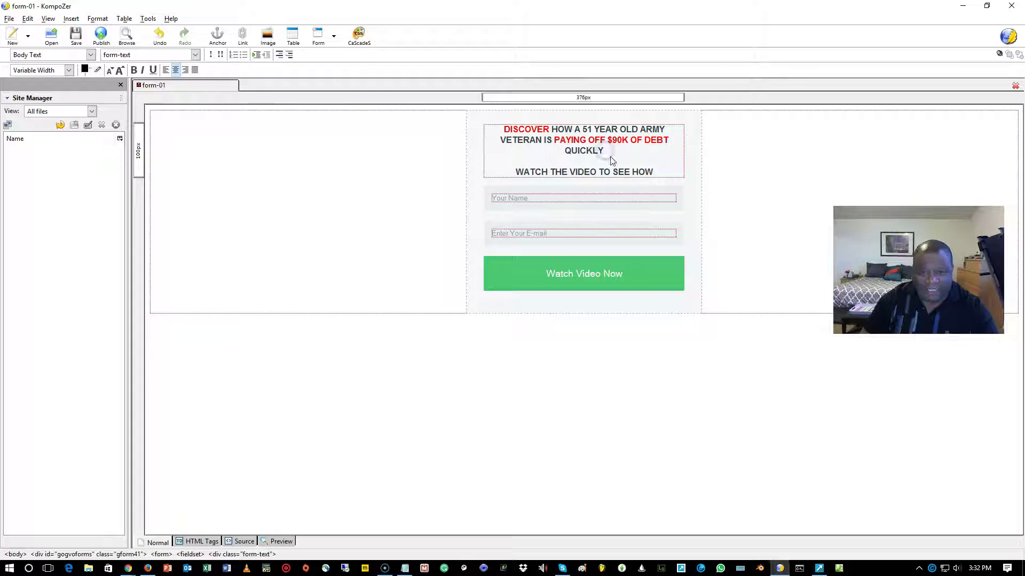
text(!)
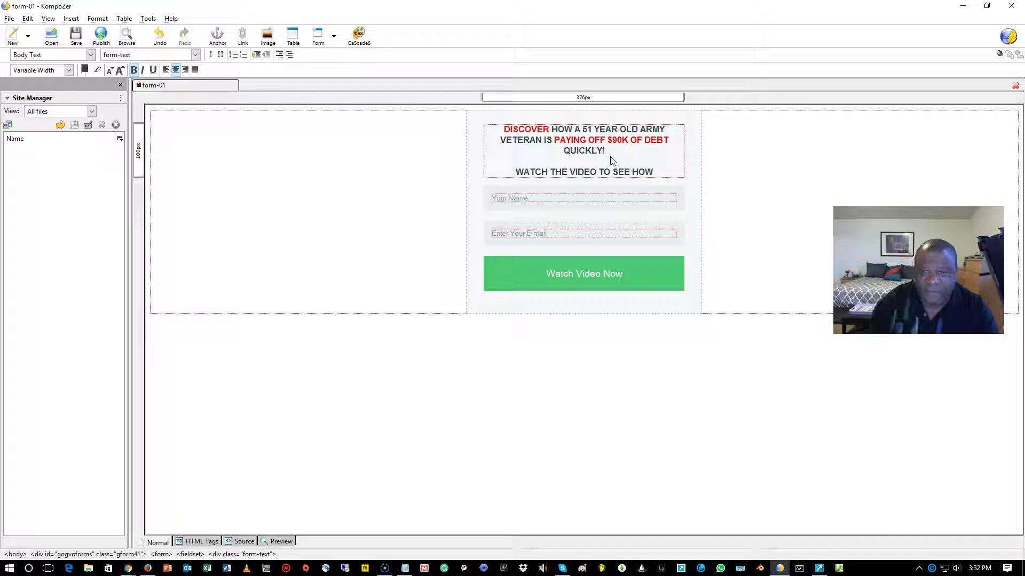
click(615, 161)
key(BackSpace)
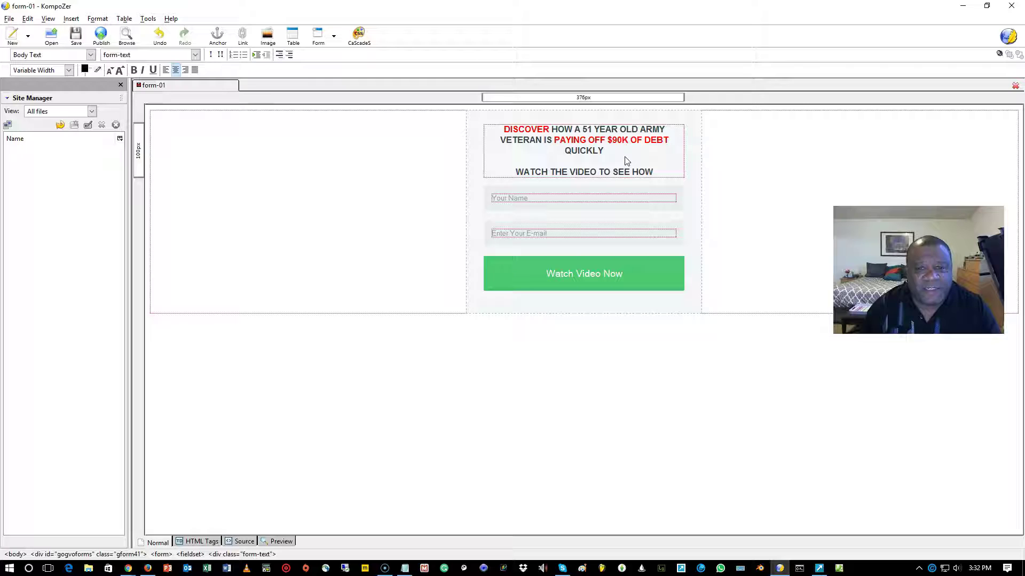
- Enlarge the headline from "DISCOVER" to "QUICKLY" by two font size steps
click(504, 130)
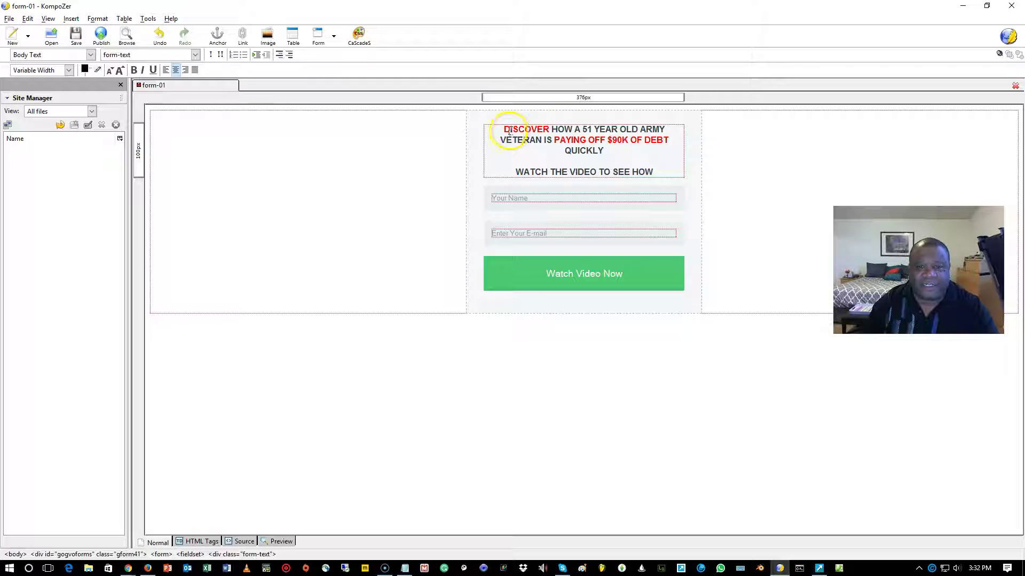
drag(504, 130, 605, 153)
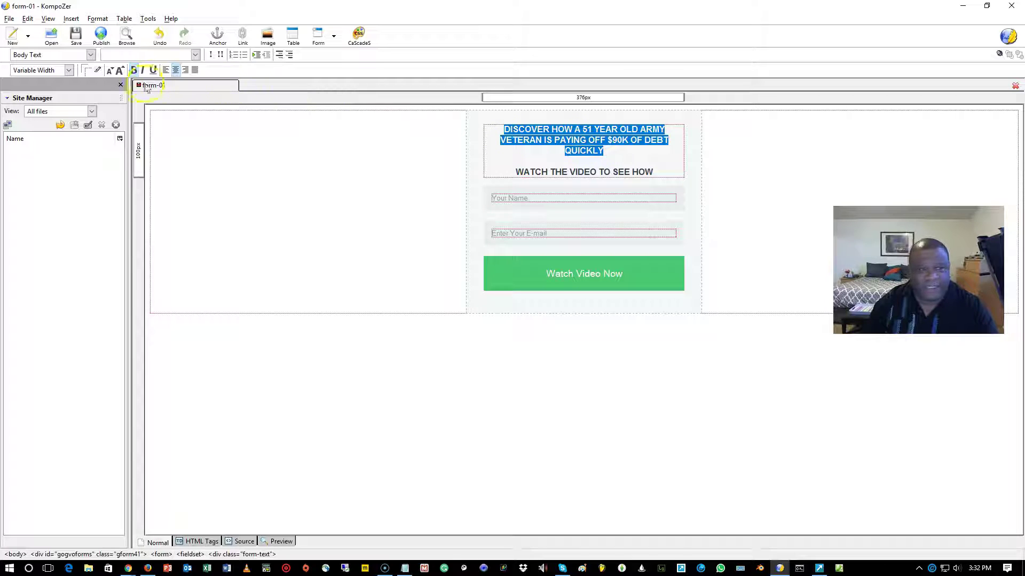
click(122, 72)
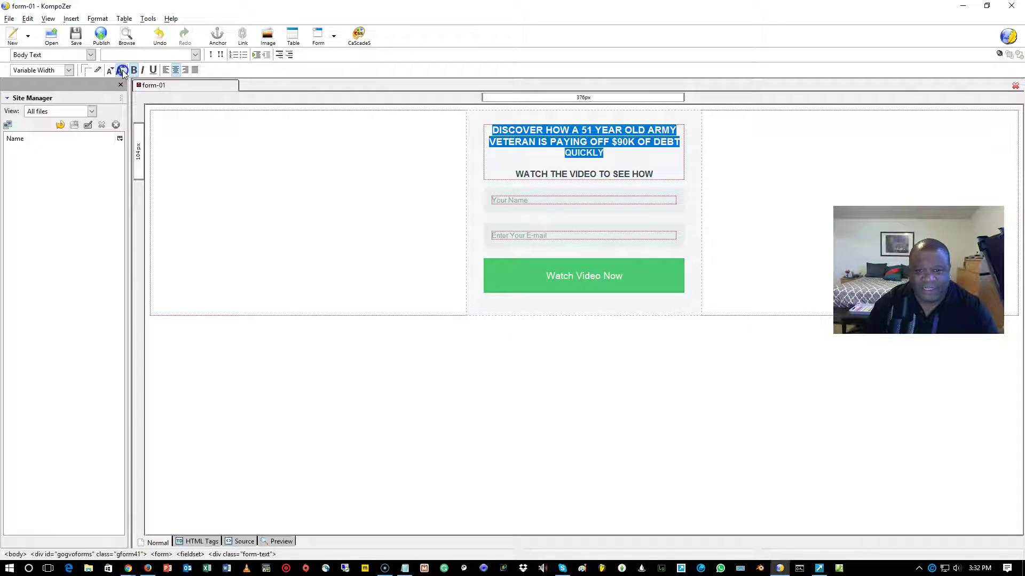
click(122, 72)
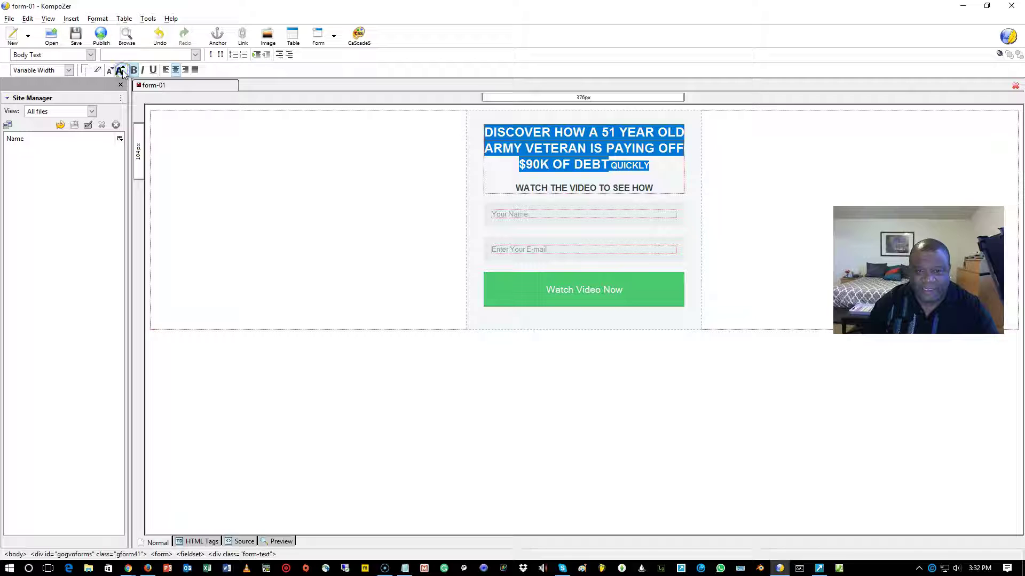
- Enlarge the word "QUICKLY" so it matches the size of the rest of the headline
click(642, 167)
drag(611, 166, 648, 166)
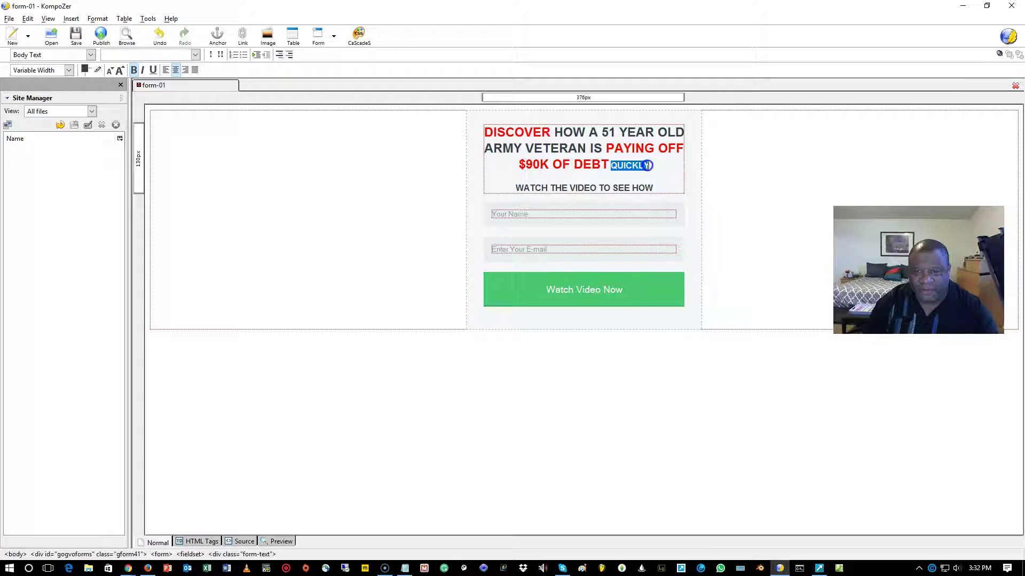
click(122, 72)
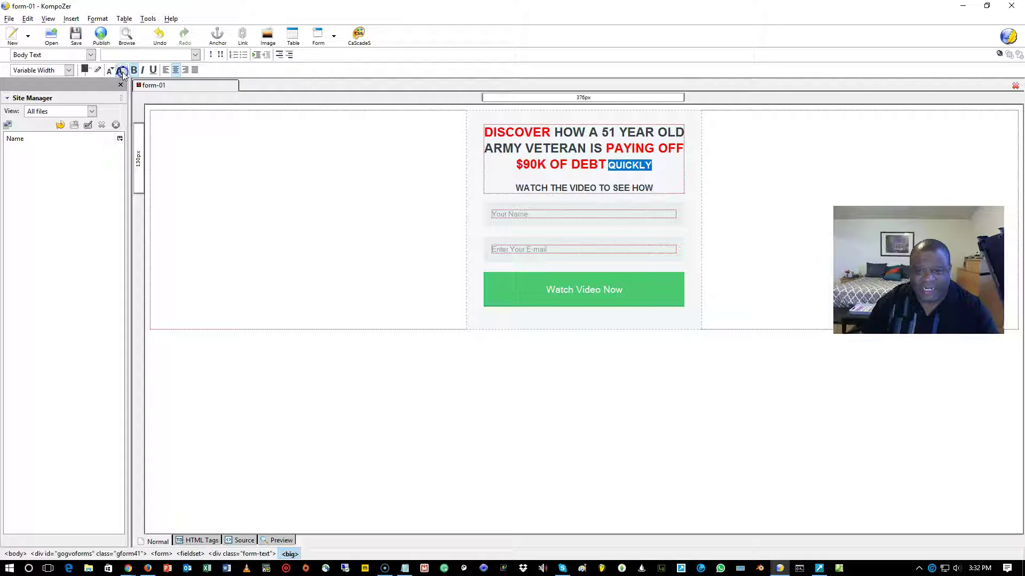
click(122, 72)
click(503, 166)
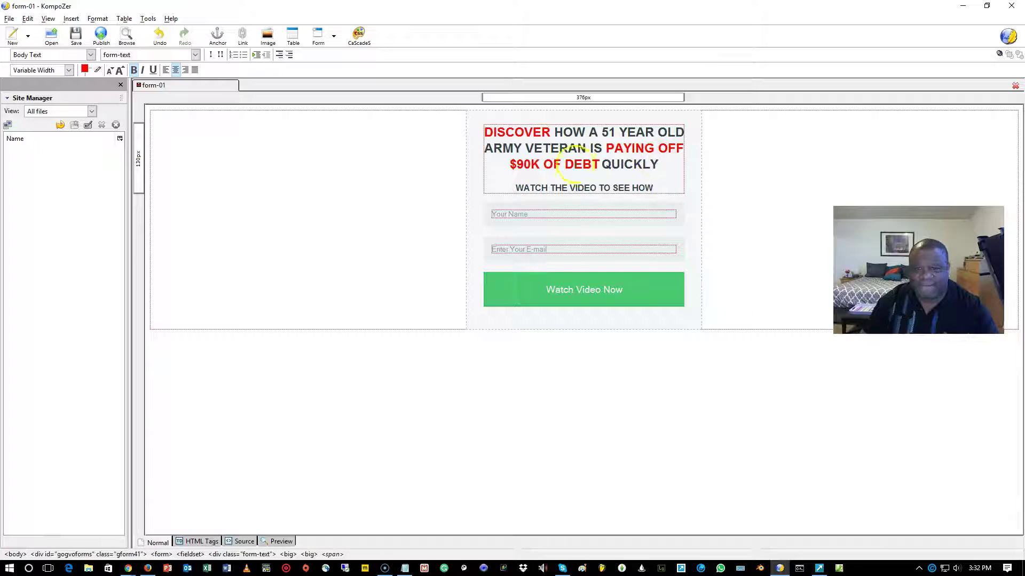
- Set the text colour of the line "WATCH THE VIDEO TO SEE HOW" to red (#FF0000)
drag(518, 187, 655, 187)
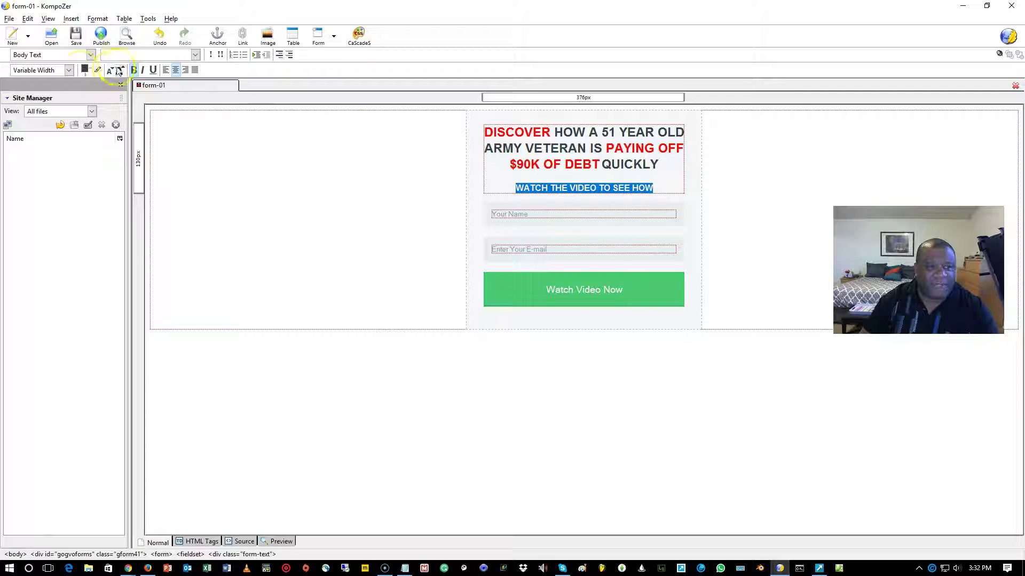
click(84, 70)
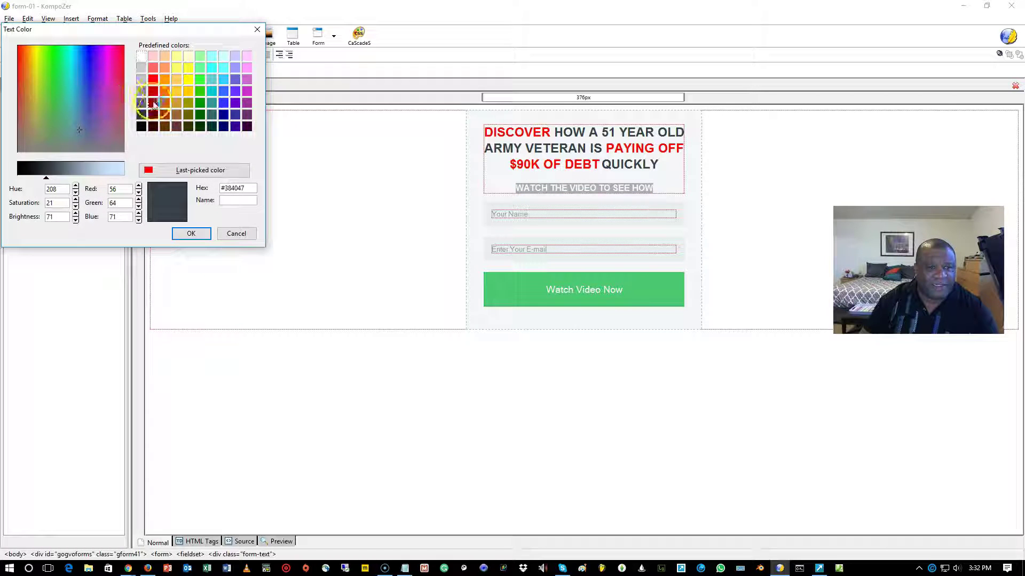
click(153, 82)
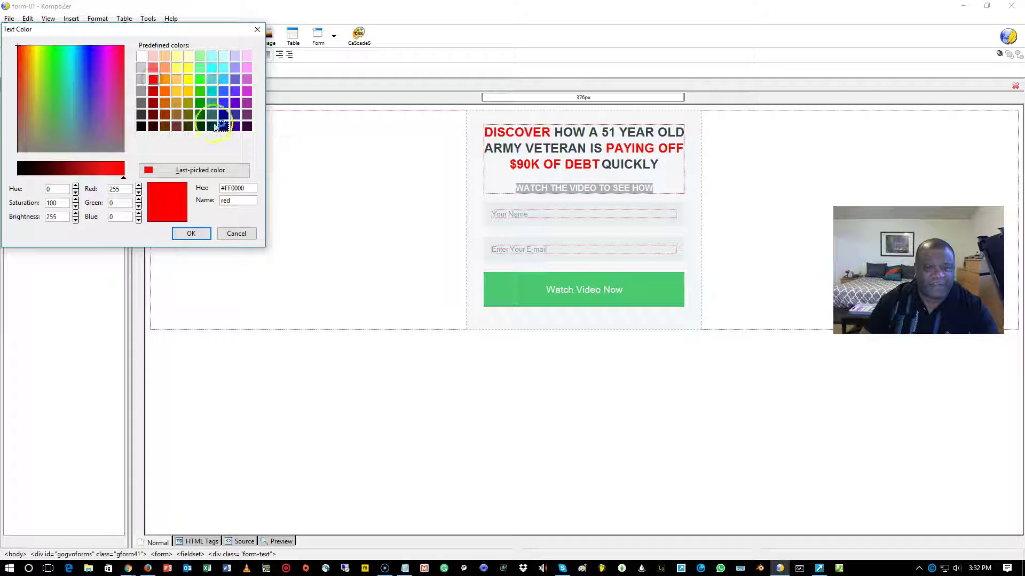
click(191, 233)
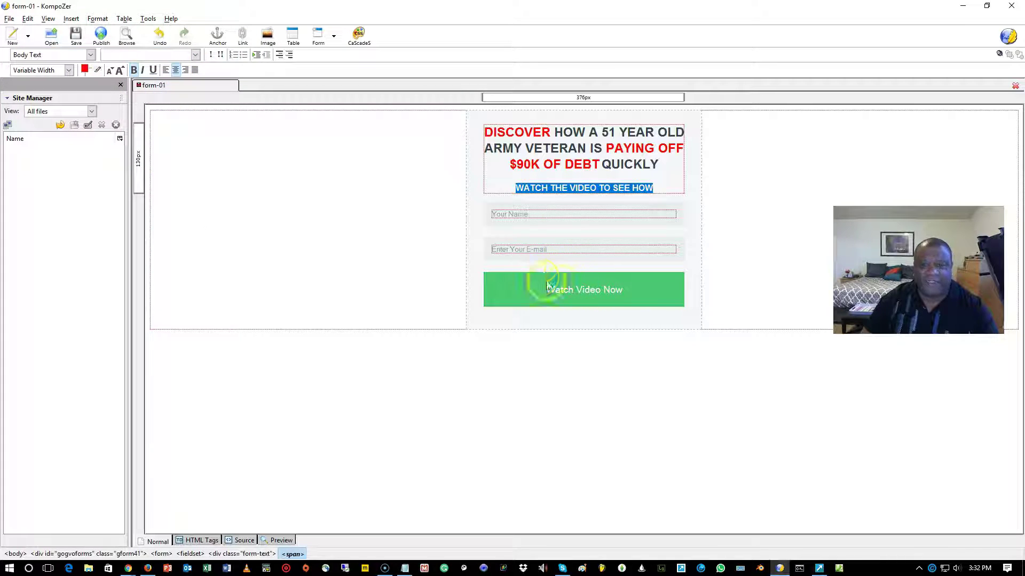
click(516, 263)
click(473, 201)
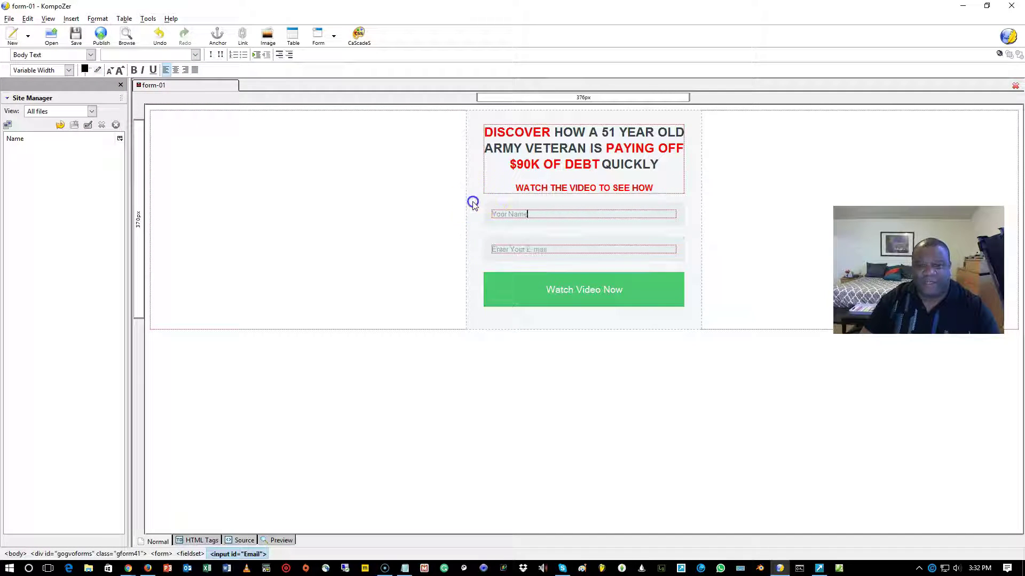
- Check the Thrive landing page example in Chrome, return to KompoZer and enlarge the headline through "QUICKLY" by one more size step
drag(487, 133, 664, 166)
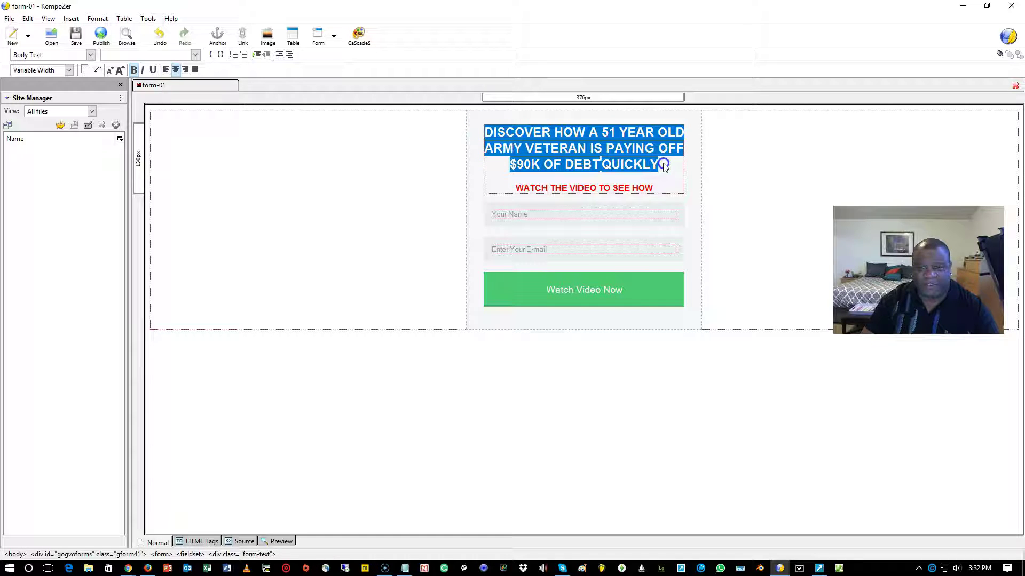
click(128, 568)
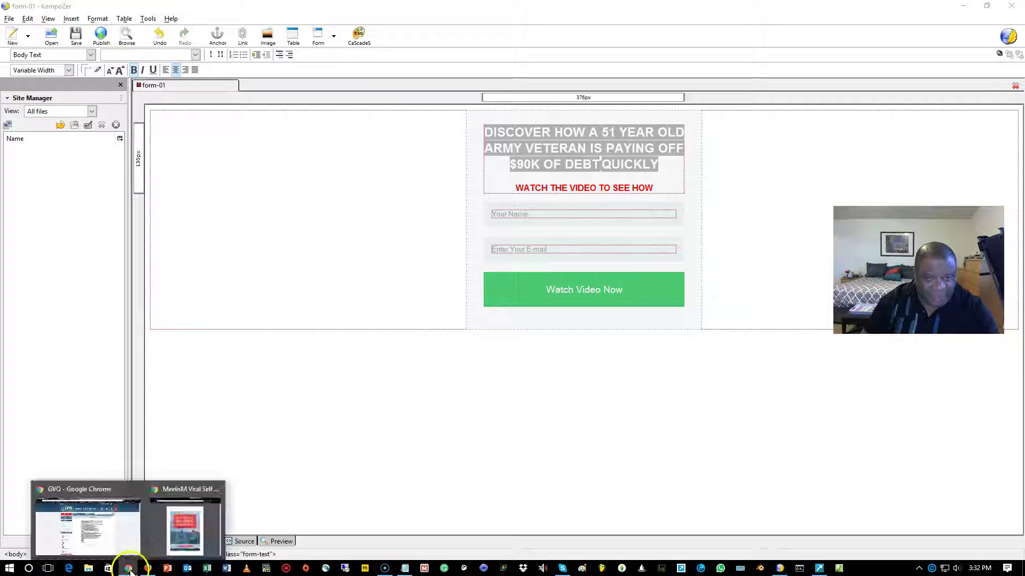
click(115, 556)
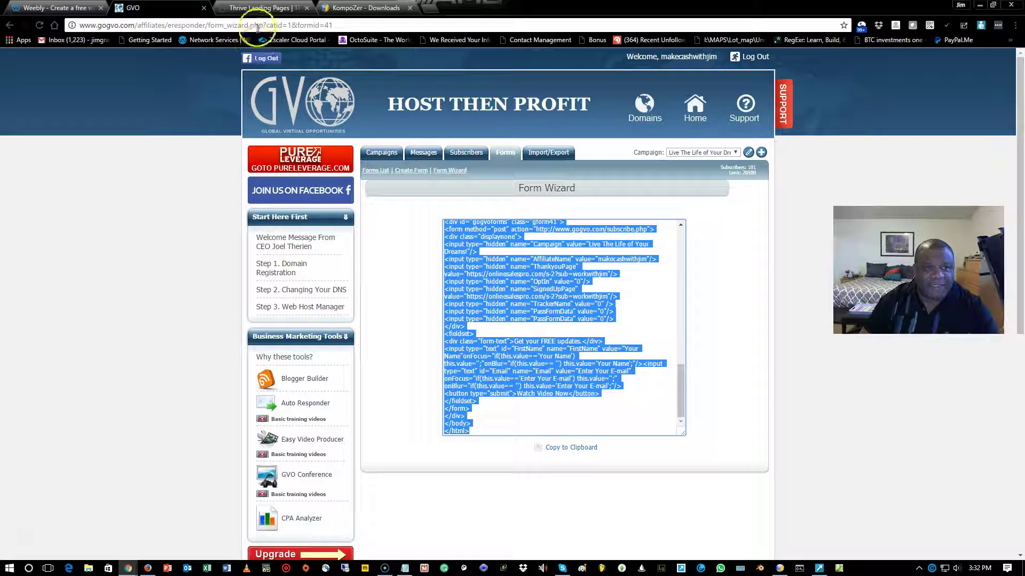
click(253, 9)
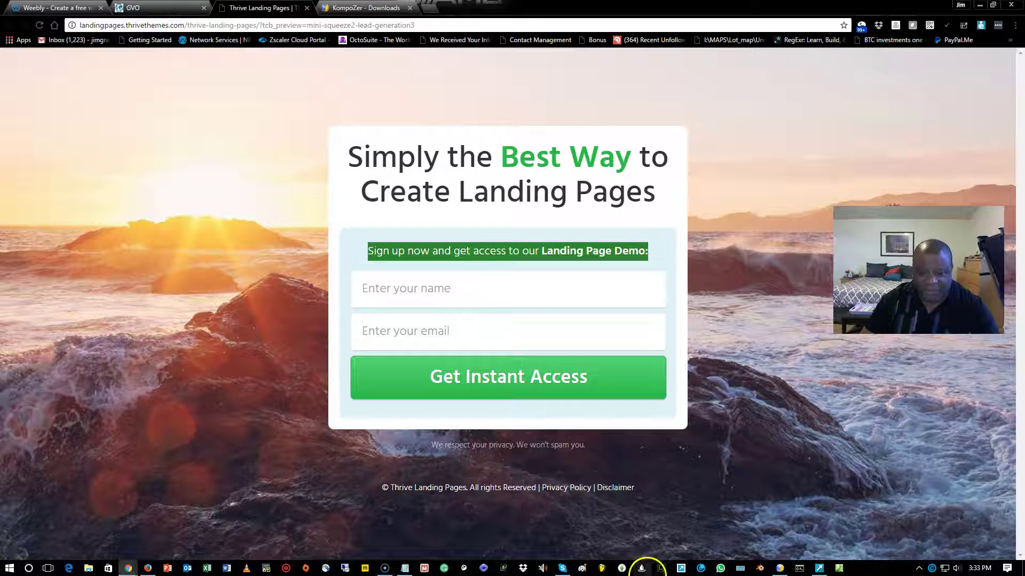
click(777, 568)
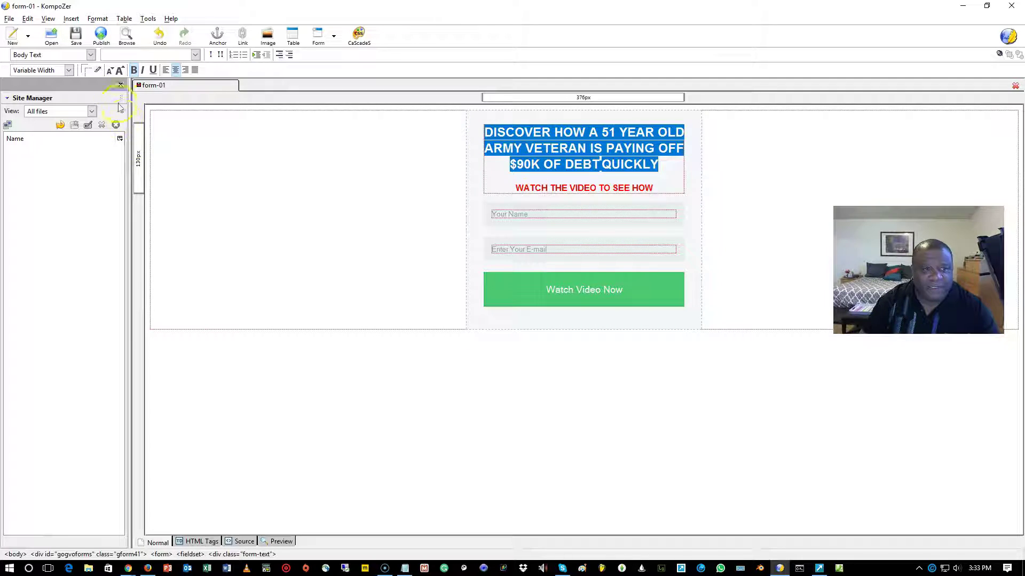
click(121, 70)
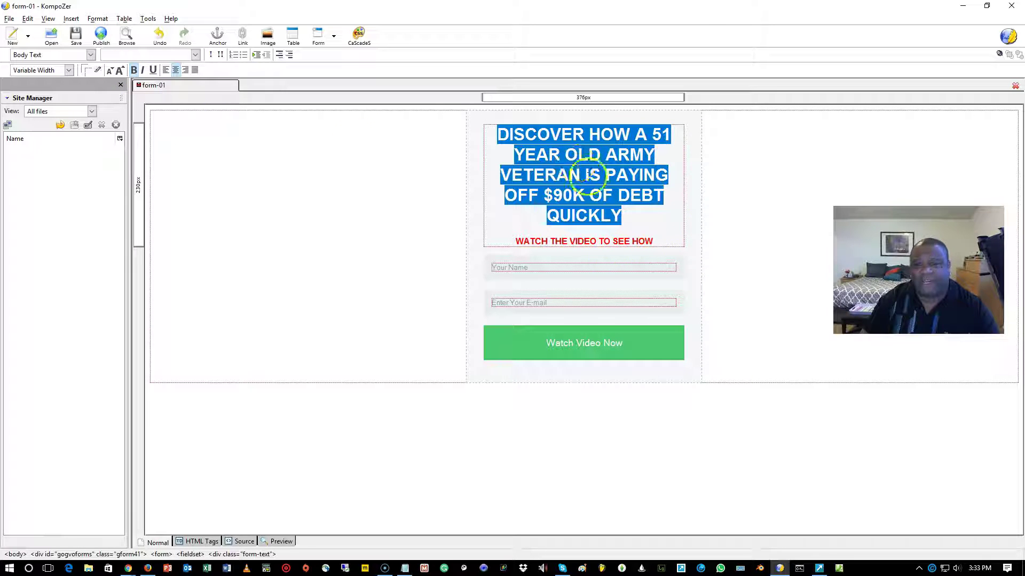
click(623, 219)
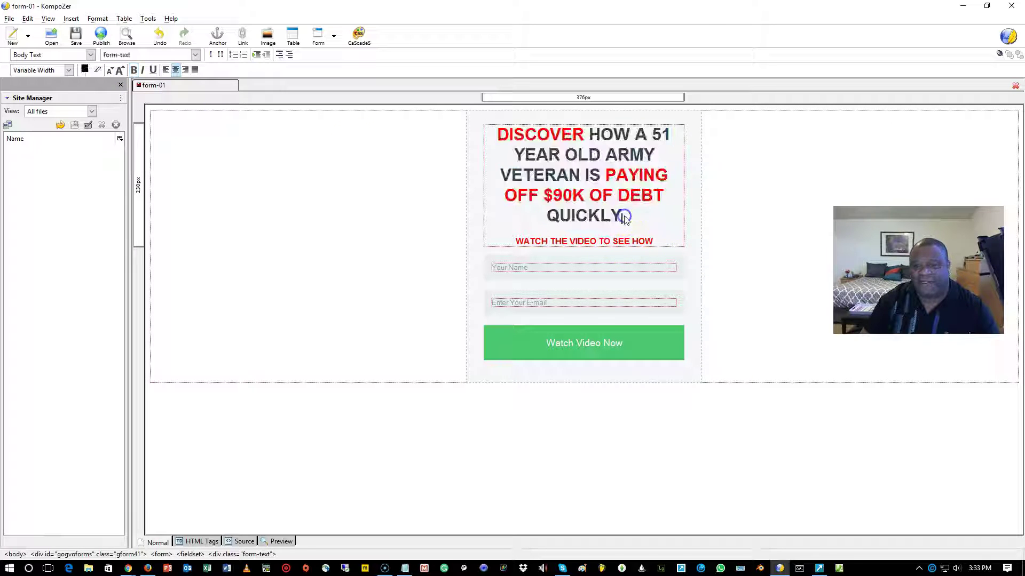
click(520, 344)
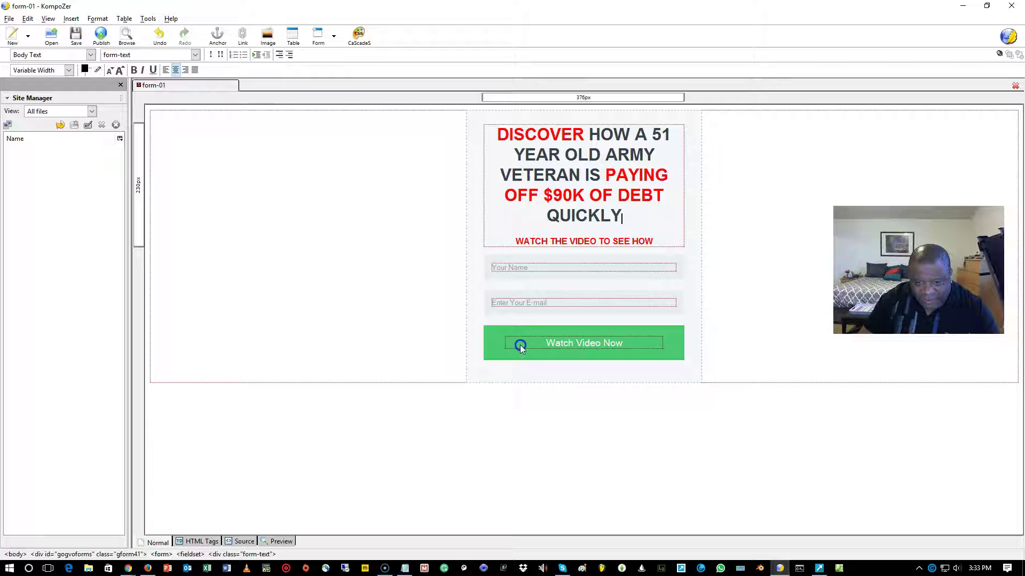
double_click(491, 347)
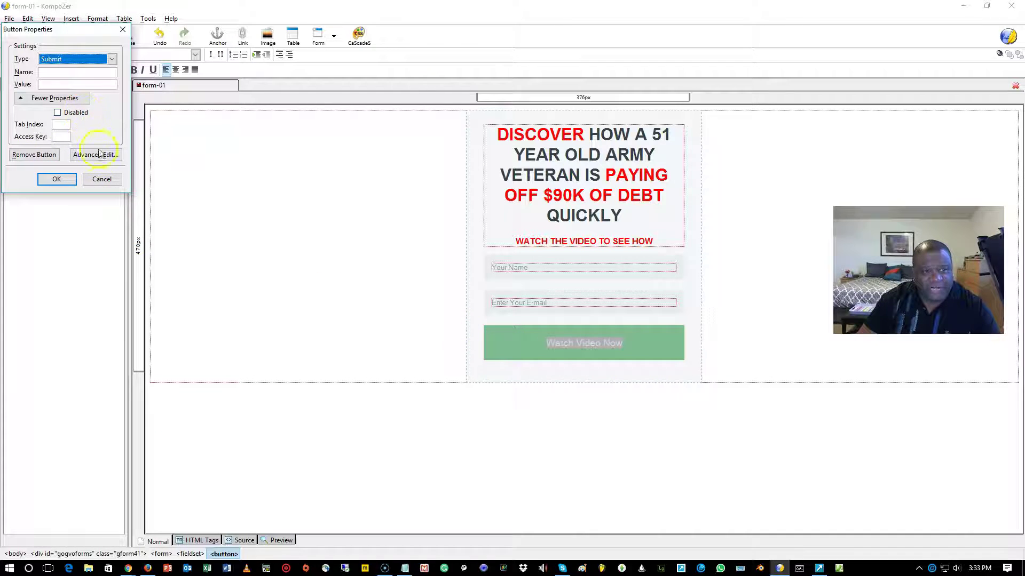
click(101, 179)
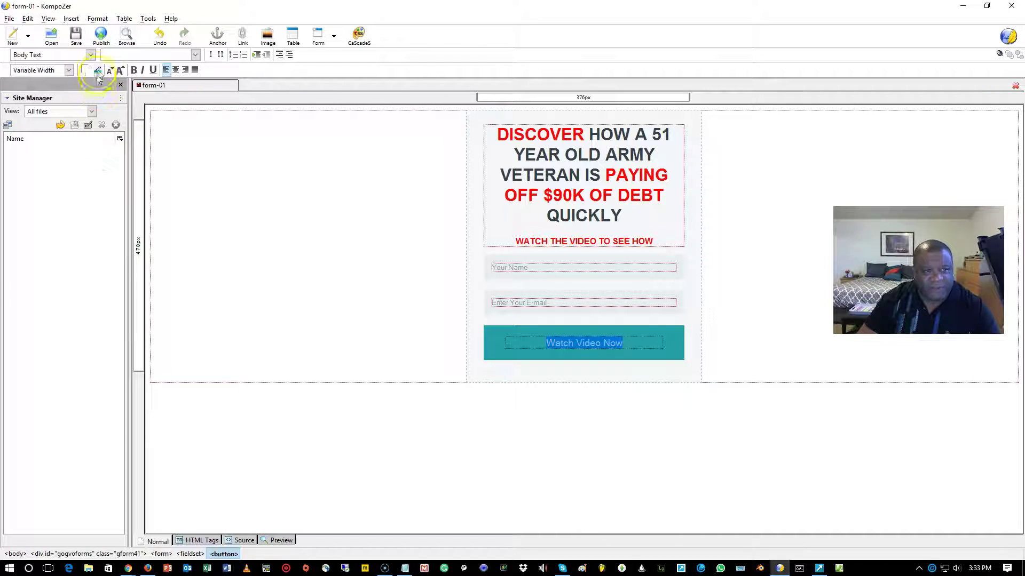
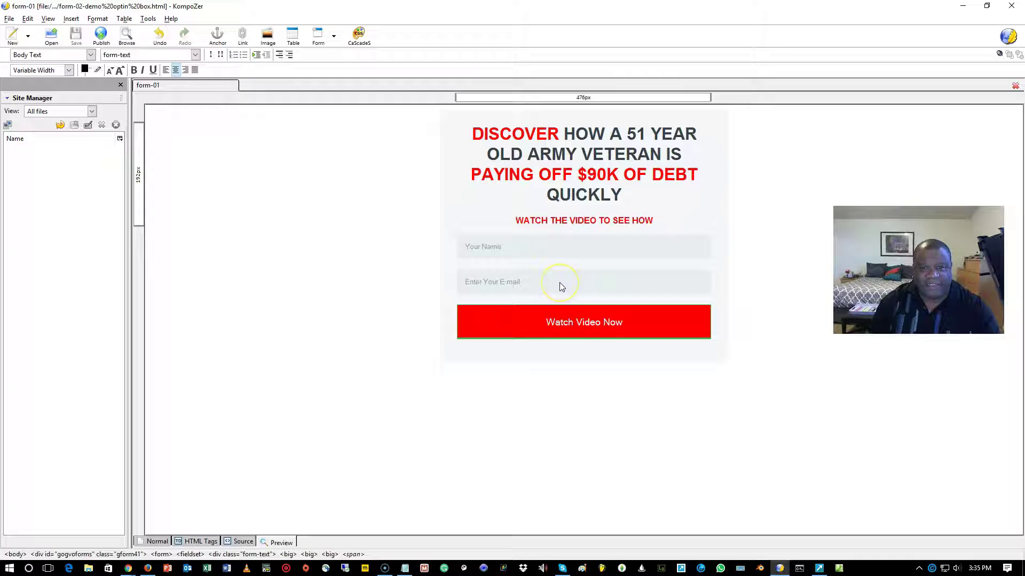
- Show the HTML source of the opt-in form and copy all of its code
click(241, 542)
click(280, 283)
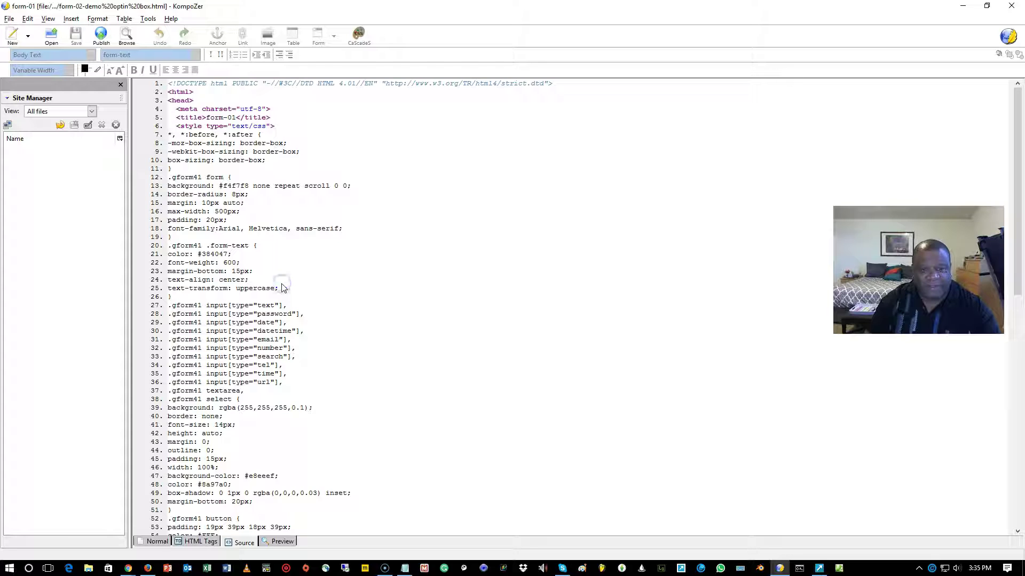
right_click(245, 279)
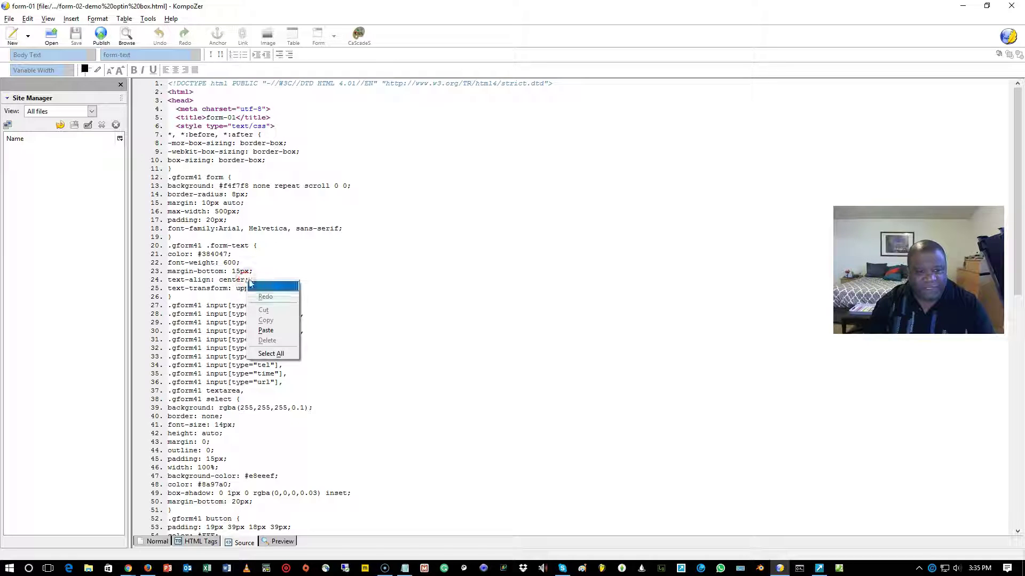
click(281, 355)
right_click(281, 352)
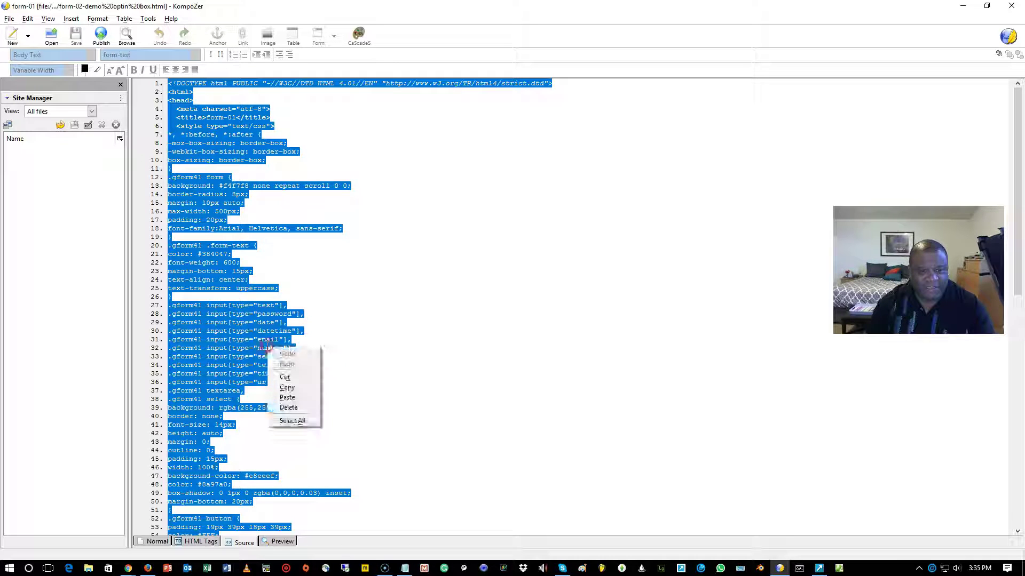
click(294, 391)
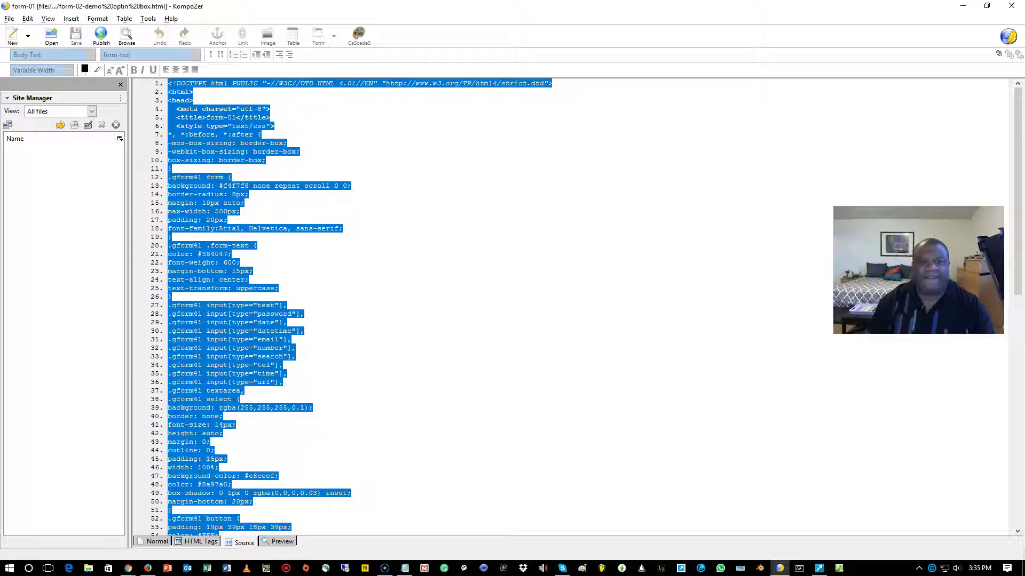
- Switch to Weebly in Chrome, leave the open theme selection and create a new site from the dashboard
click(970, 7)
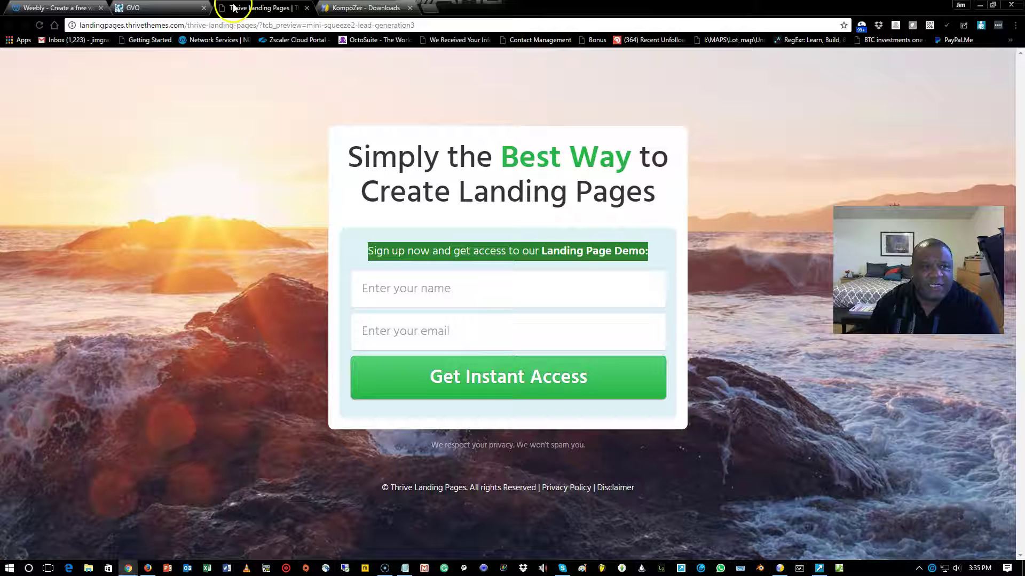
click(58, 8)
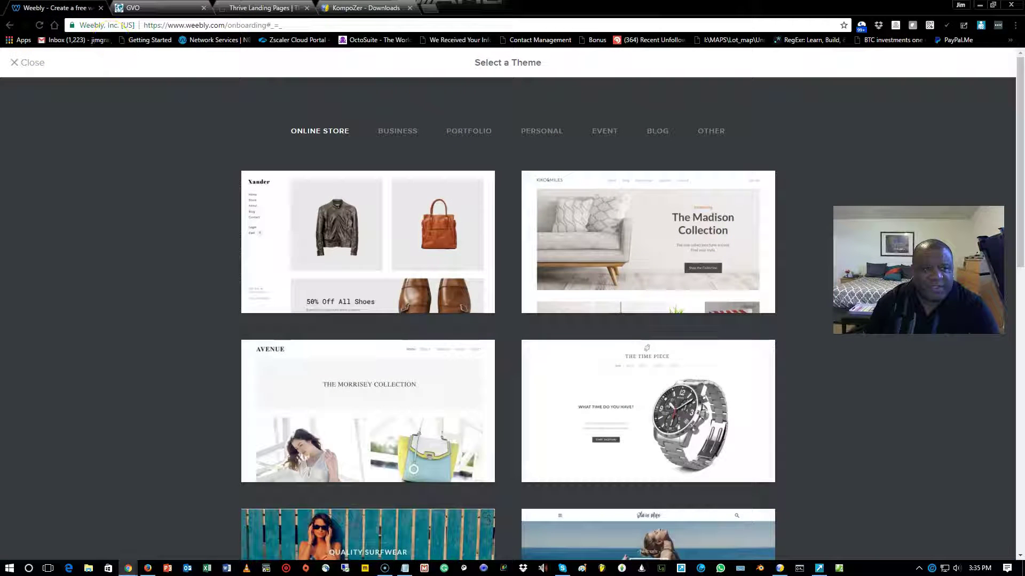
click(20, 62)
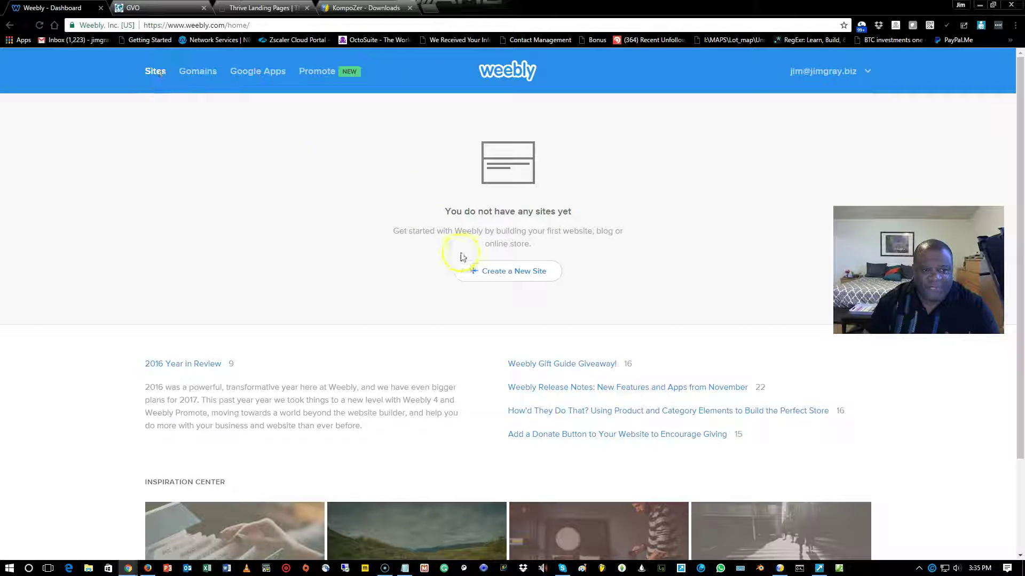
click(522, 275)
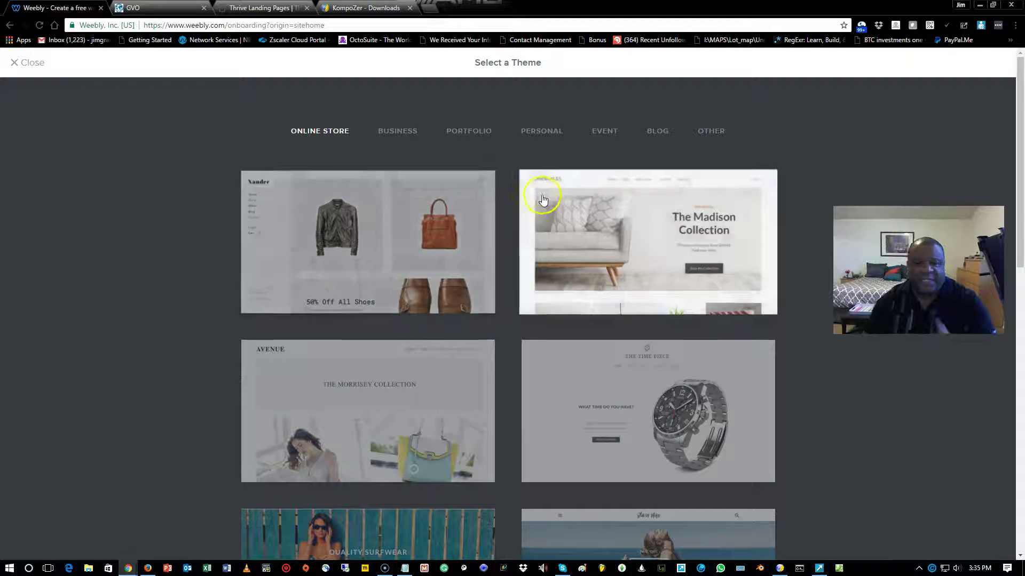
- Browse the Online Store and Business themes and preview the Southcorner "The Gentlemen's Barbershop" theme
scroll(542, 197, down, 10)
scroll(542, 201, down, 5)
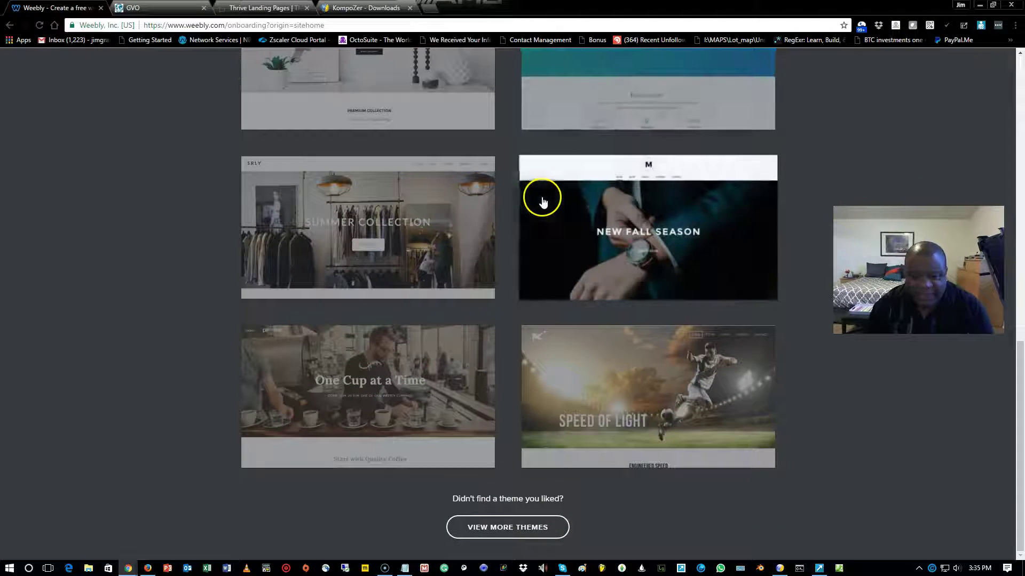
scroll(542, 202, up, 15)
click(399, 130)
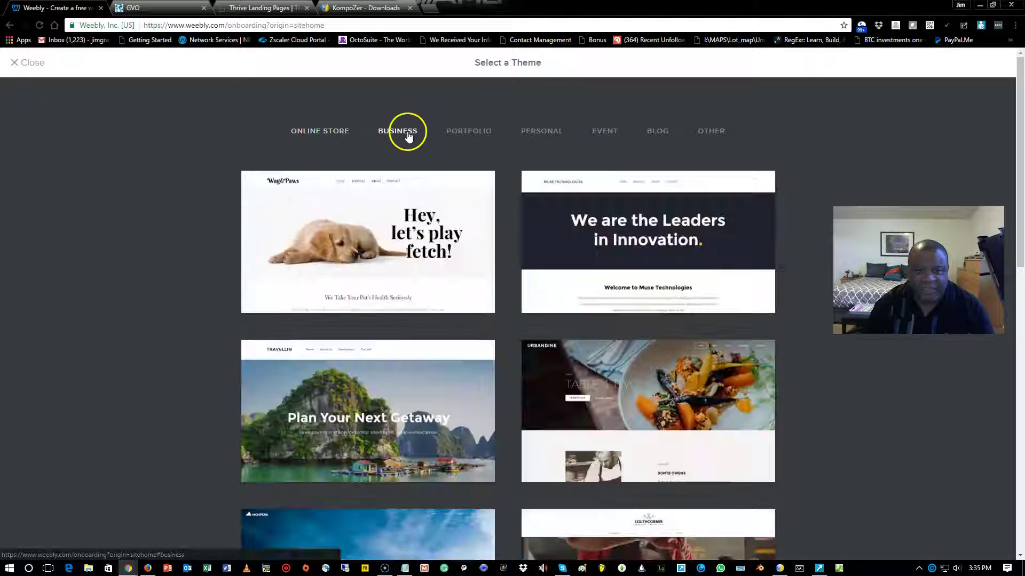
scroll(518, 214, down, 5)
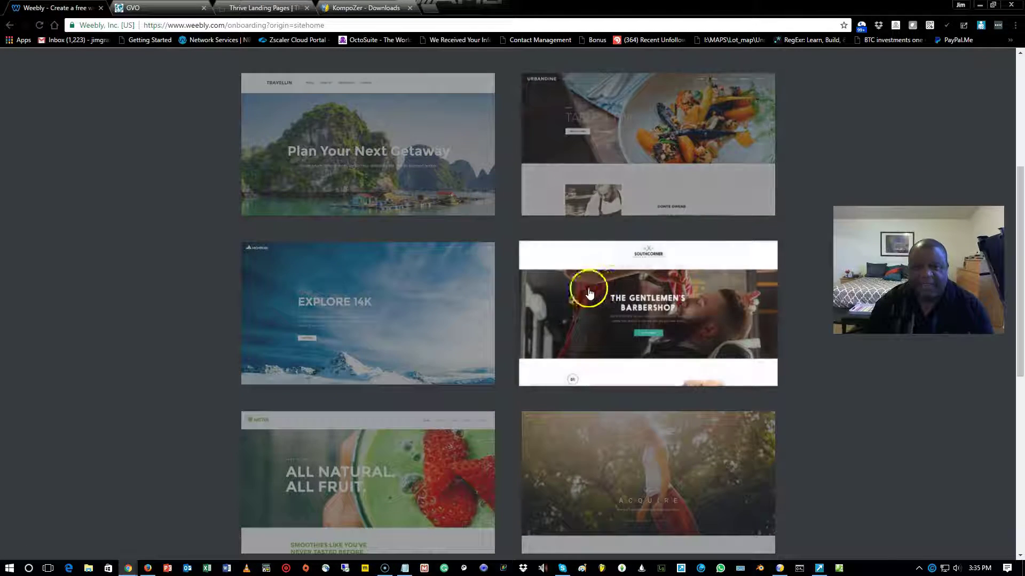
click(664, 308)
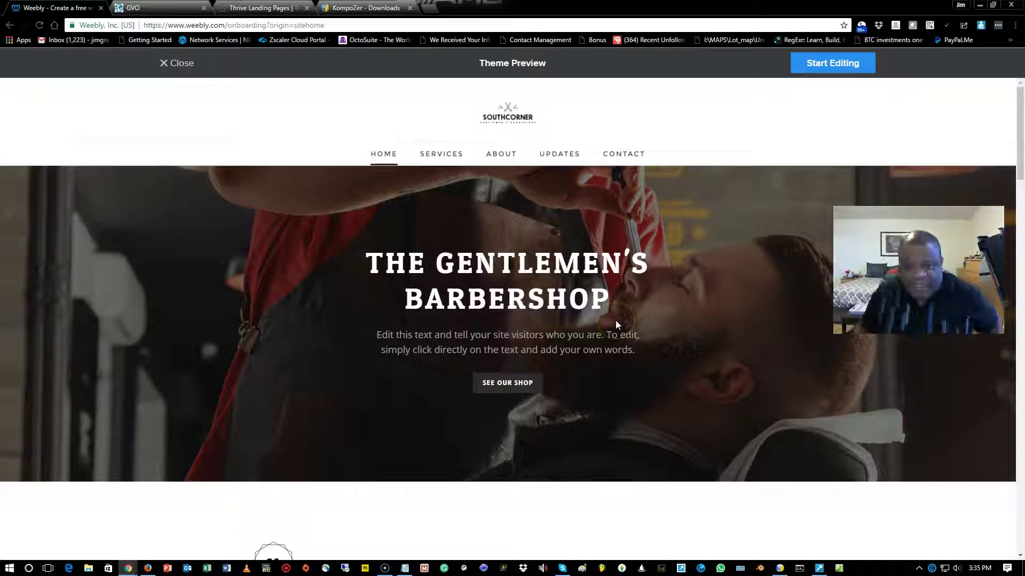
- Look over the Southcorner theme preview and start editing the site with this theme
scroll(656, 302, down, 8)
scroll(688, 313, down, 4)
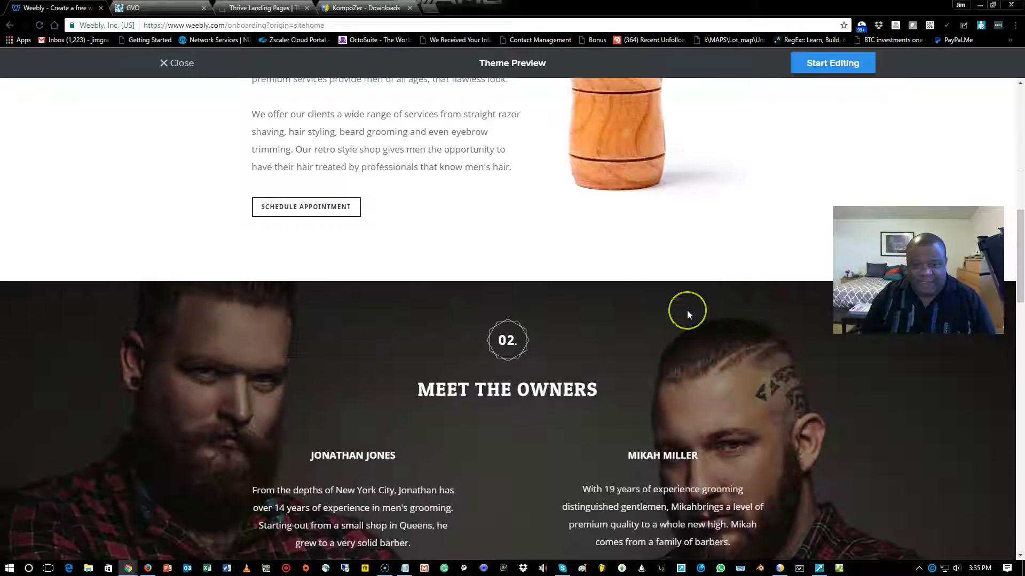
scroll(689, 312, up, 12)
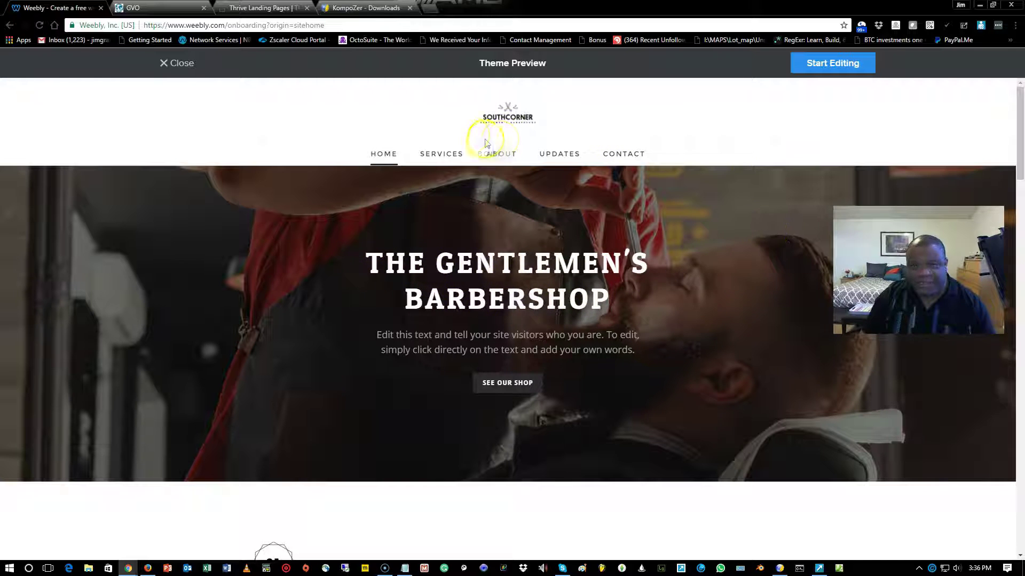
click(842, 62)
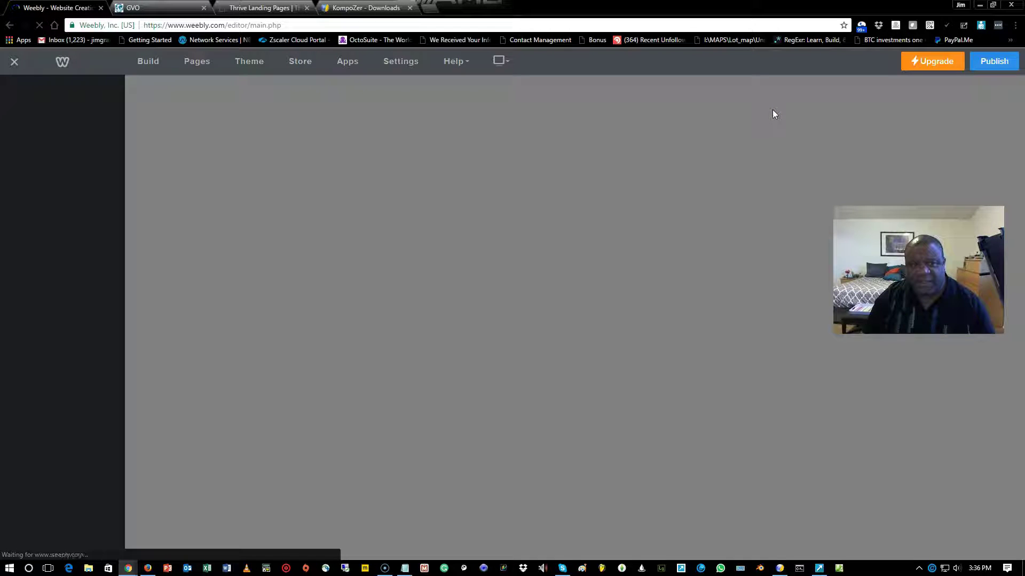
- Reserve the Weebly subdomain "jimstestdemo" as the new site's address
click(472, 264)
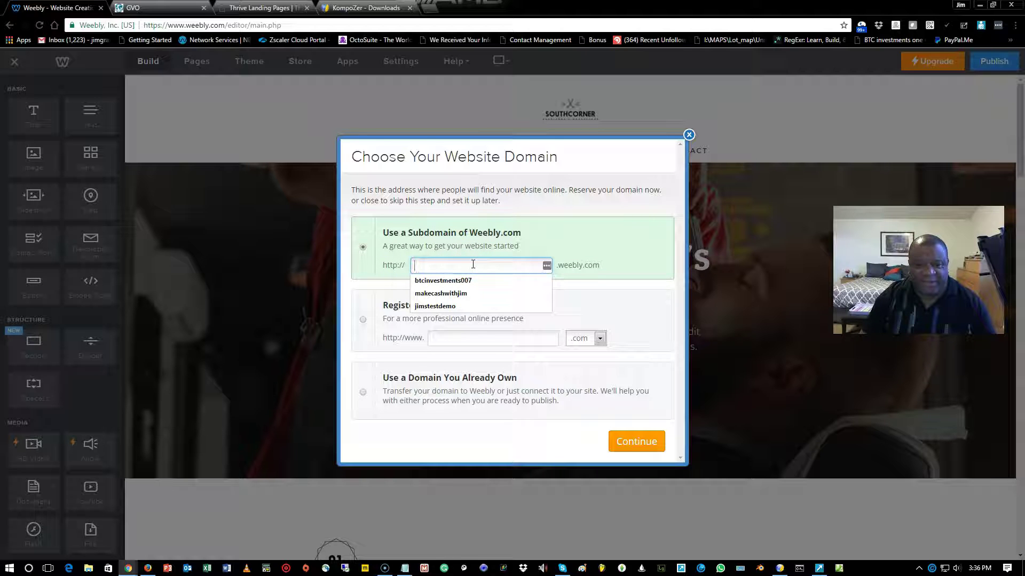
click(446, 306)
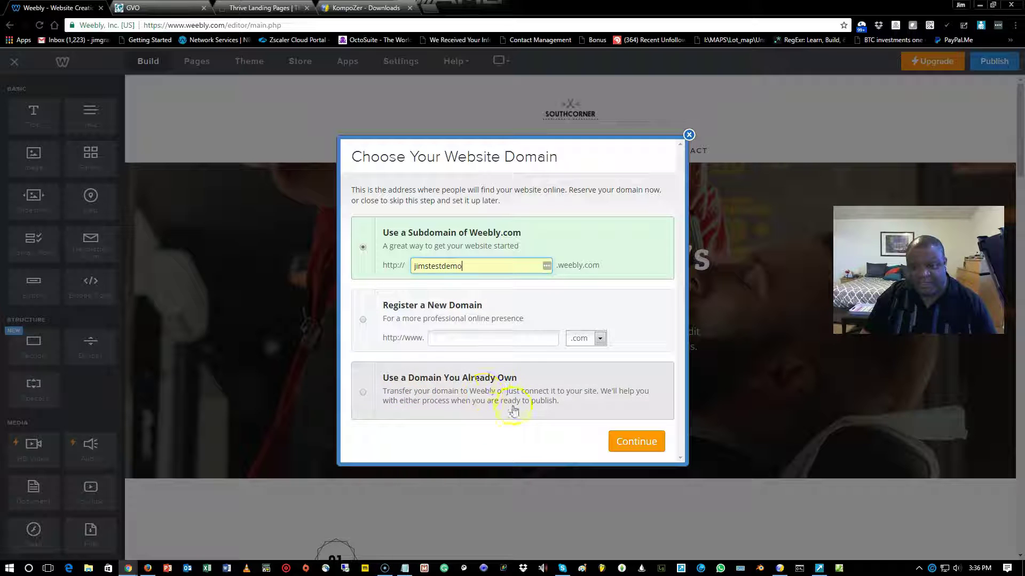
click(640, 442)
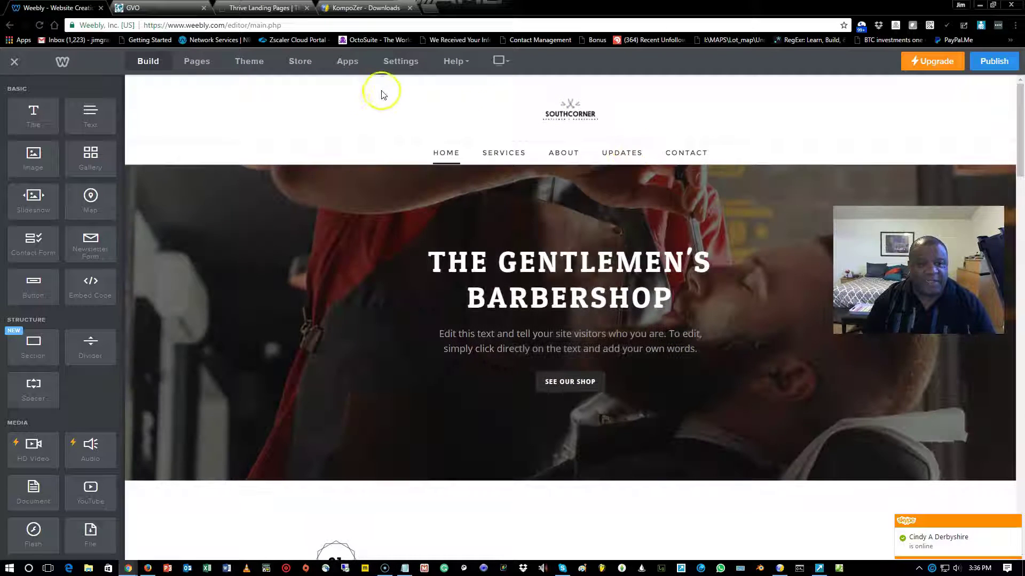
- Open the Home page's settings and hide the page in the site navigation
click(198, 68)
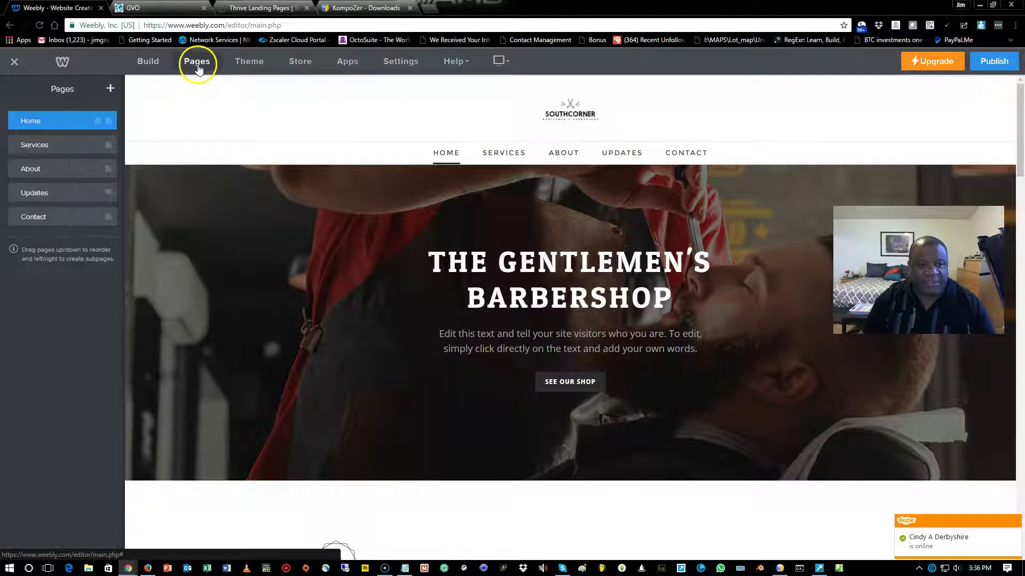
click(82, 120)
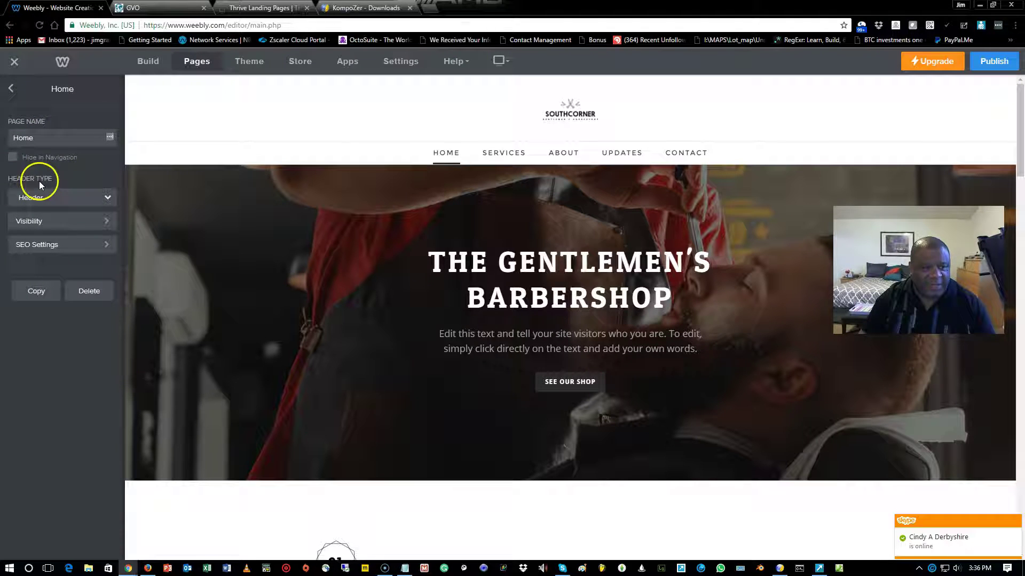
click(14, 158)
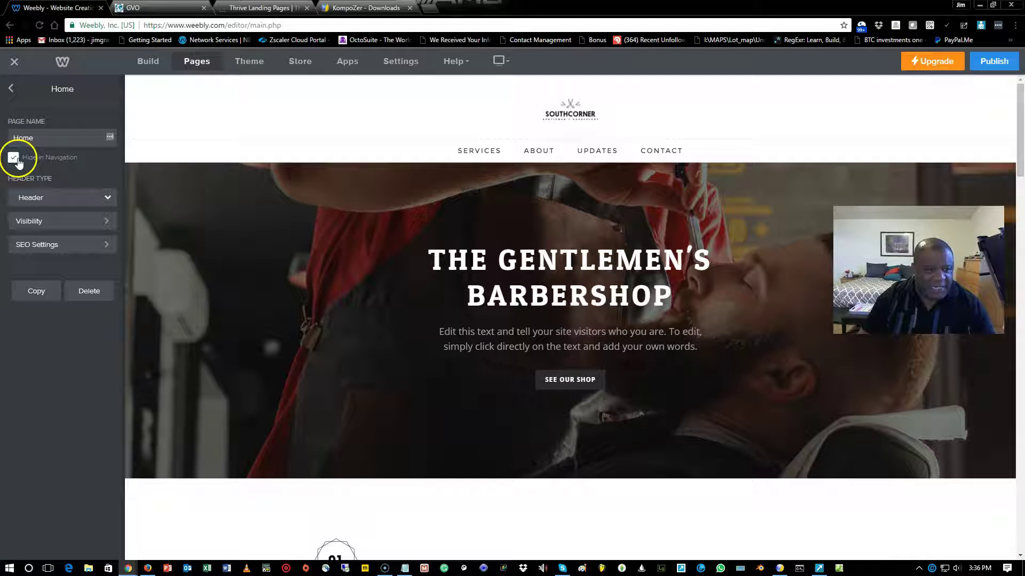
click(13, 157)
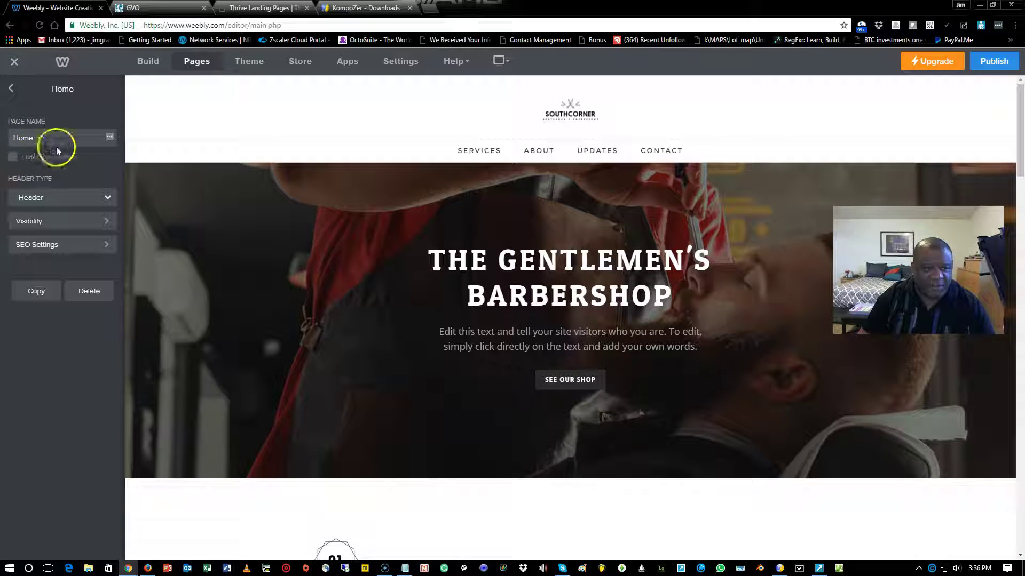
click(447, 151)
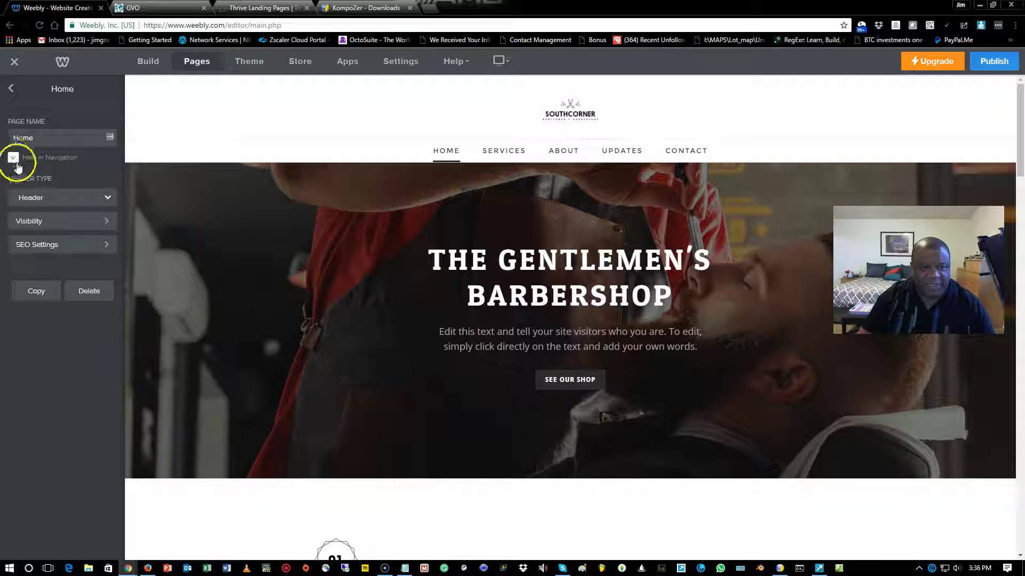
- Change the Home page's header type to Splash, accepting the merged sections, and look over the page
click(105, 197)
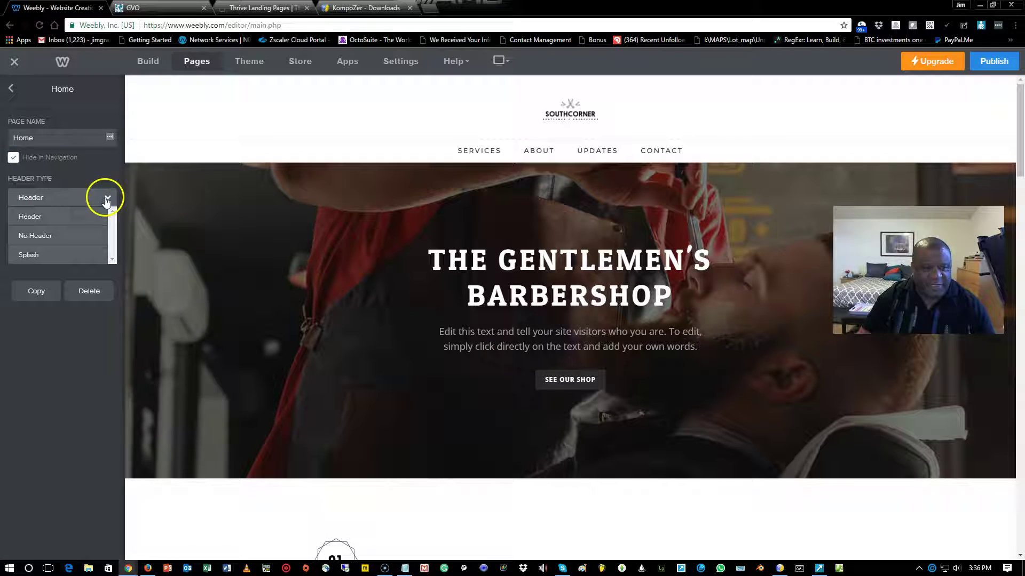
click(75, 256)
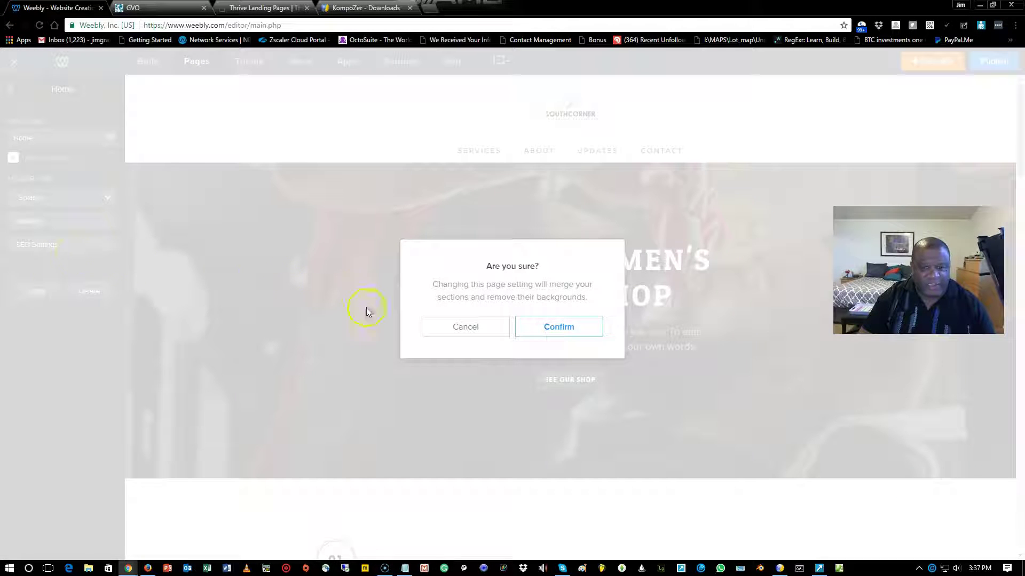
click(554, 328)
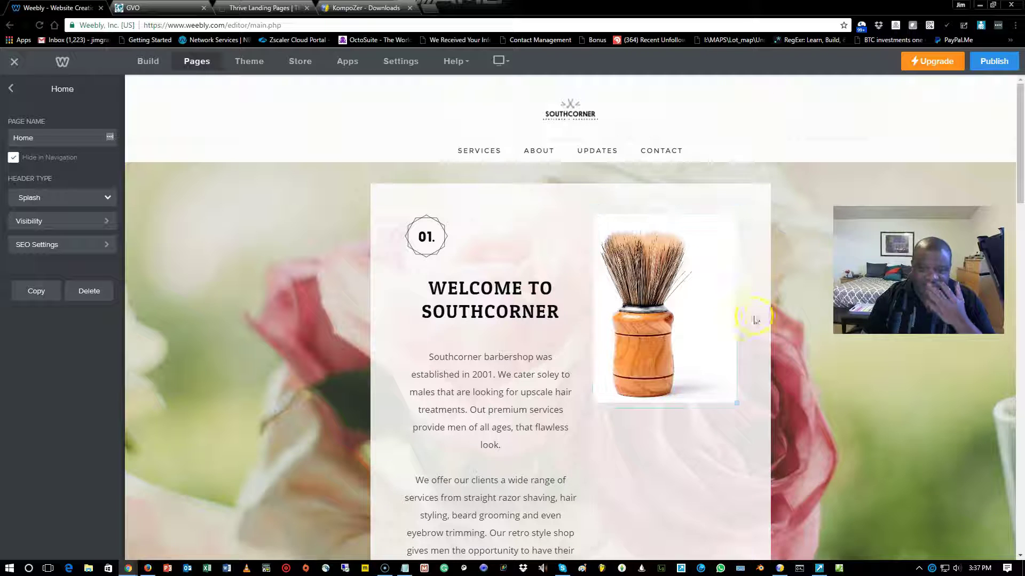
scroll(616, 333, down, 10)
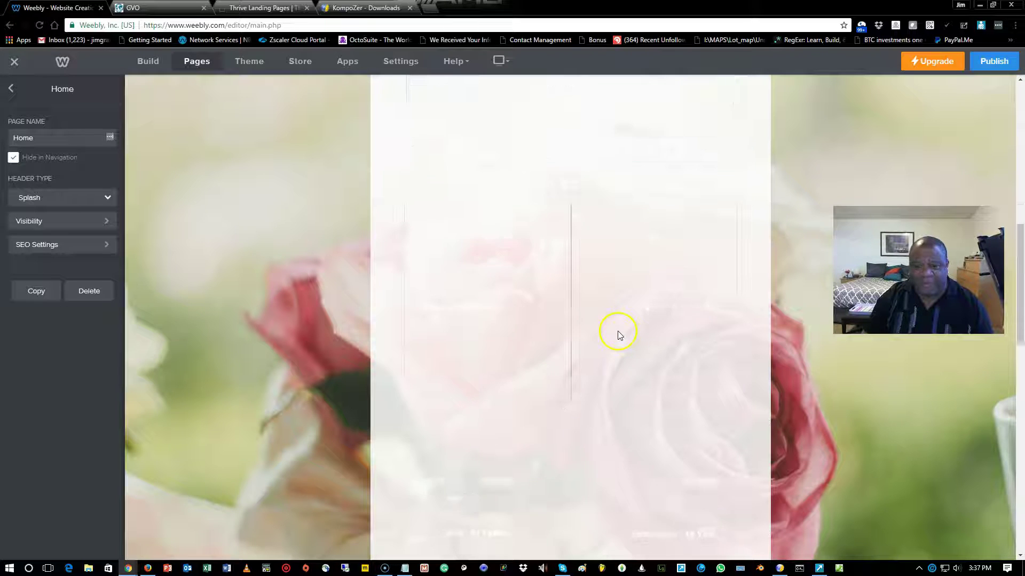
scroll(617, 334, down, 7)
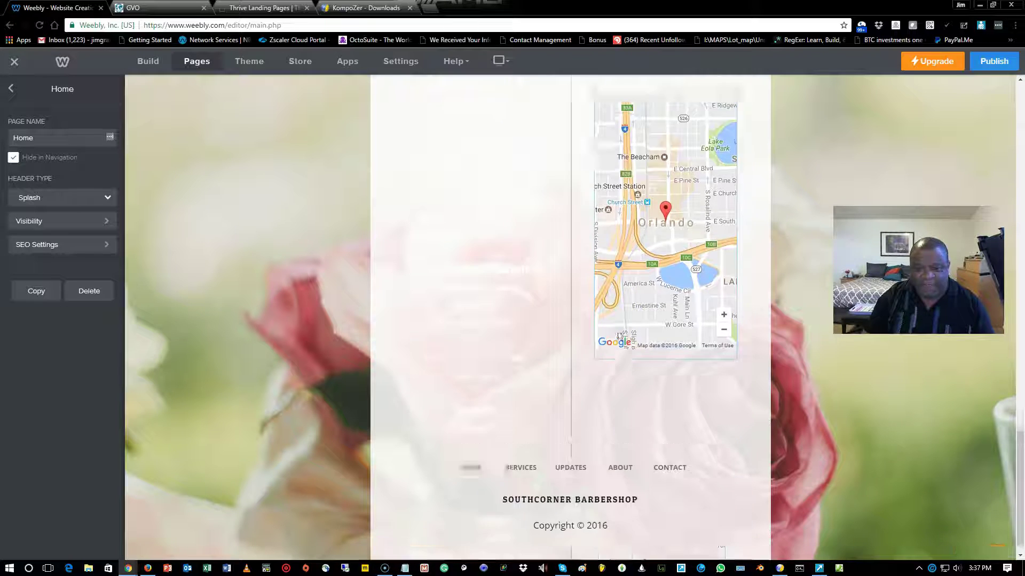
scroll(617, 334, up, 12)
scroll(617, 333, up, 10)
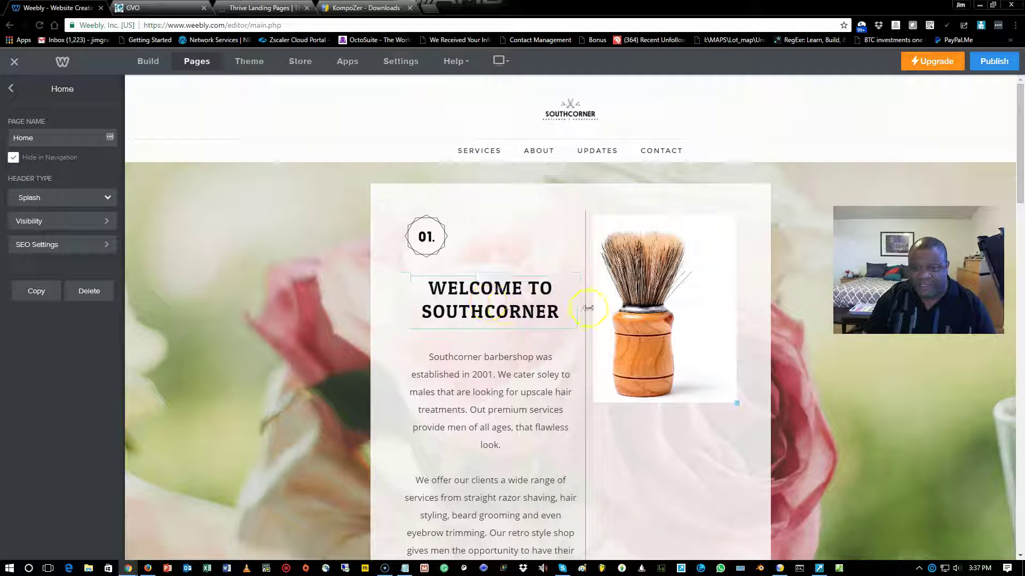
click(663, 316)
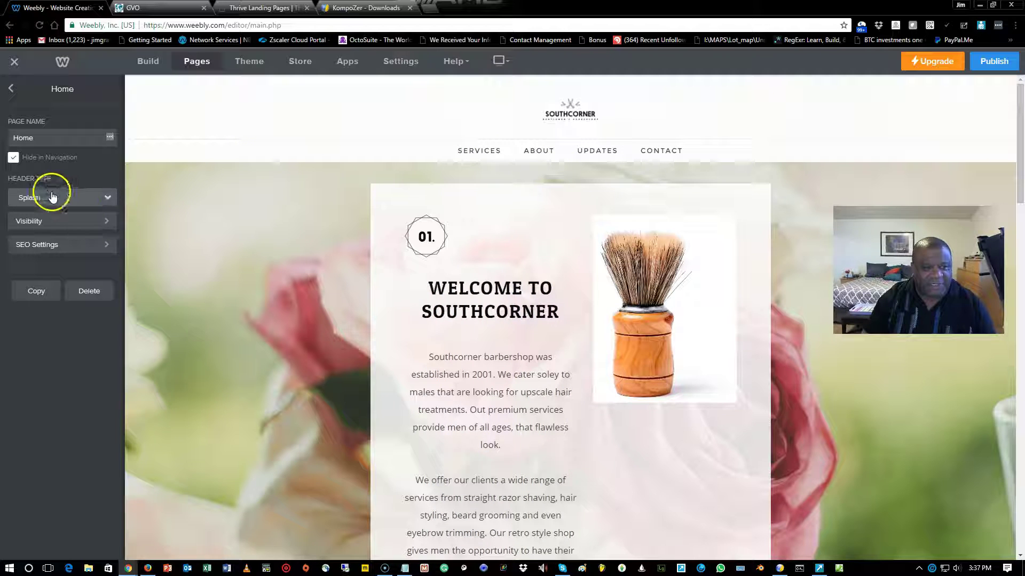
- Delete the Services and About pages from the site
click(9, 89)
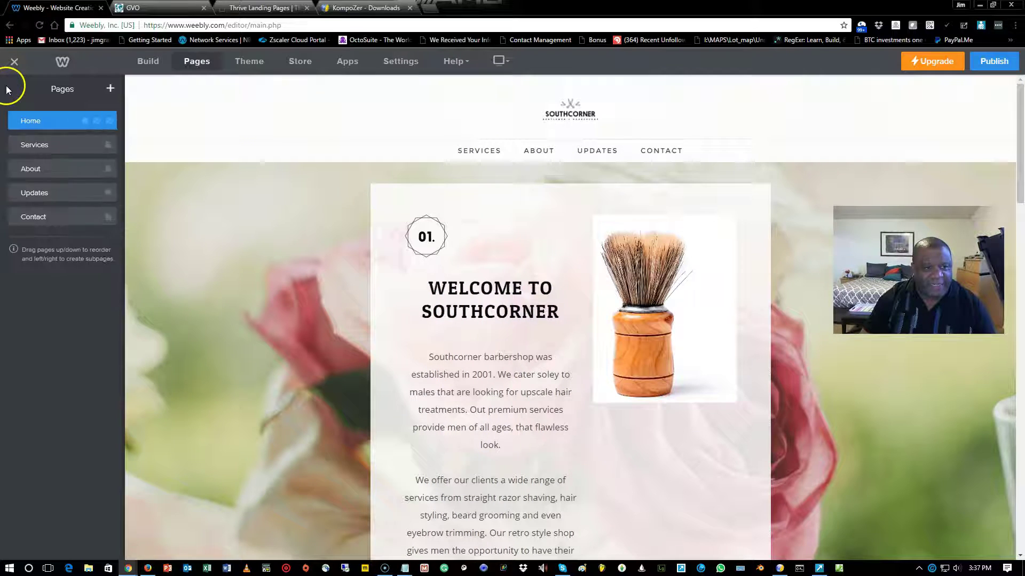
click(53, 146)
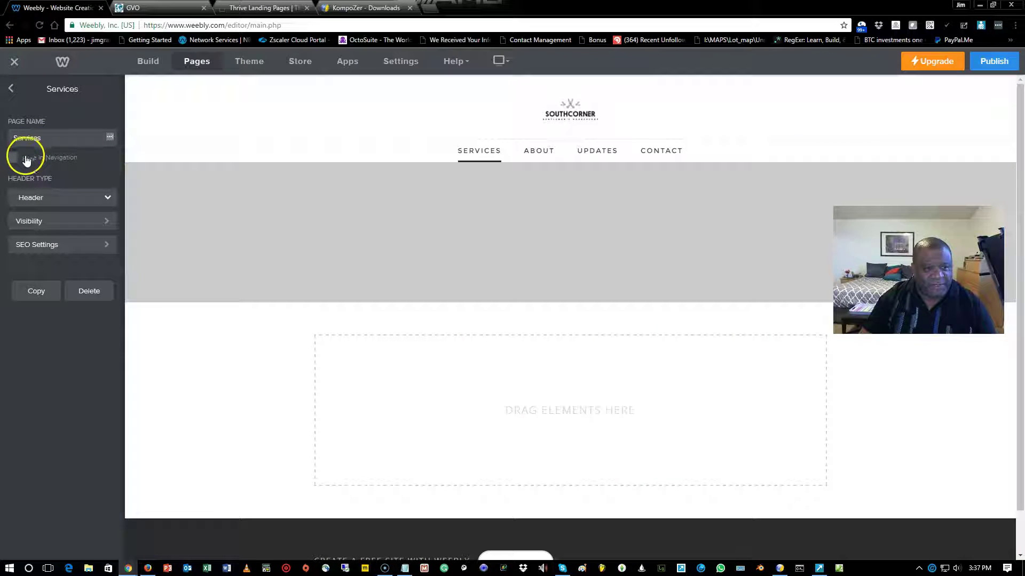
click(80, 291)
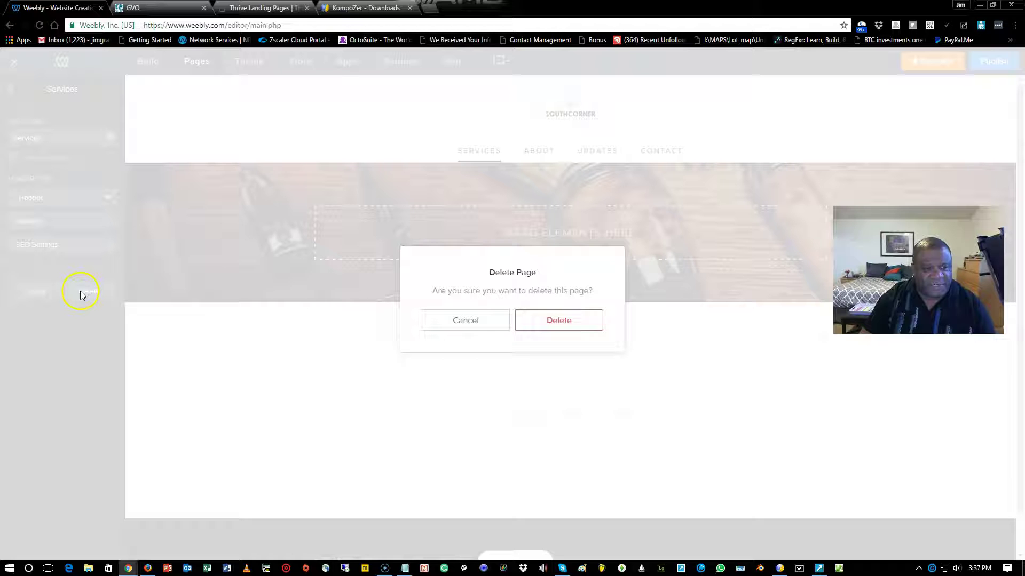
click(544, 320)
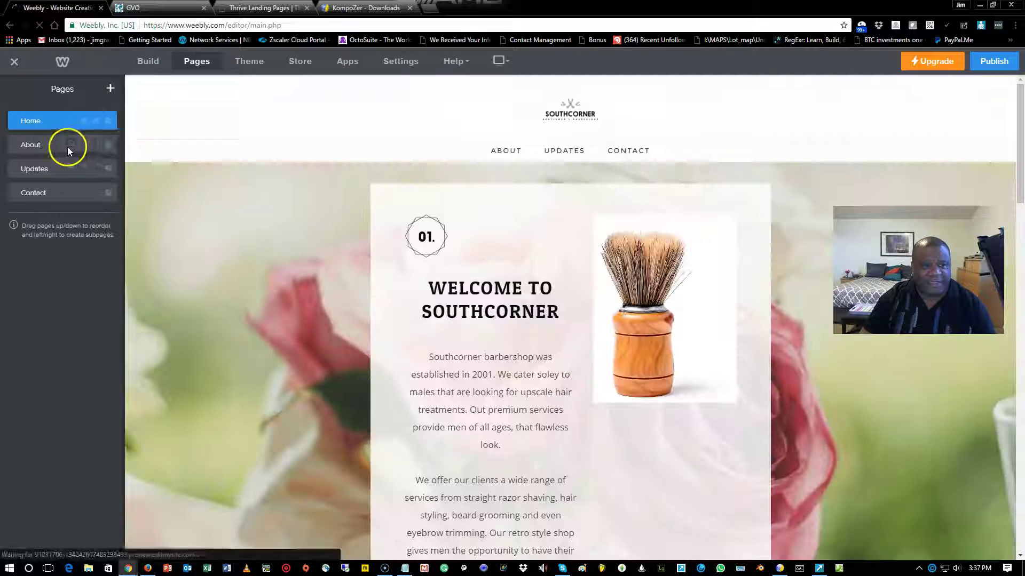
click(66, 147)
click(87, 288)
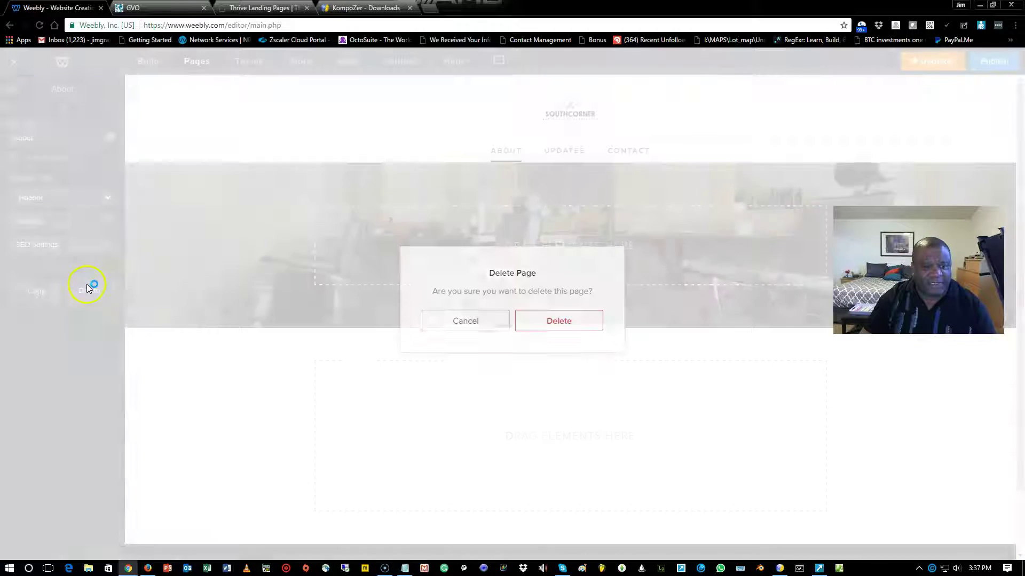
click(559, 320)
- Delete the Updates and Contact pages so that only Home is kept
click(51, 142)
click(90, 291)
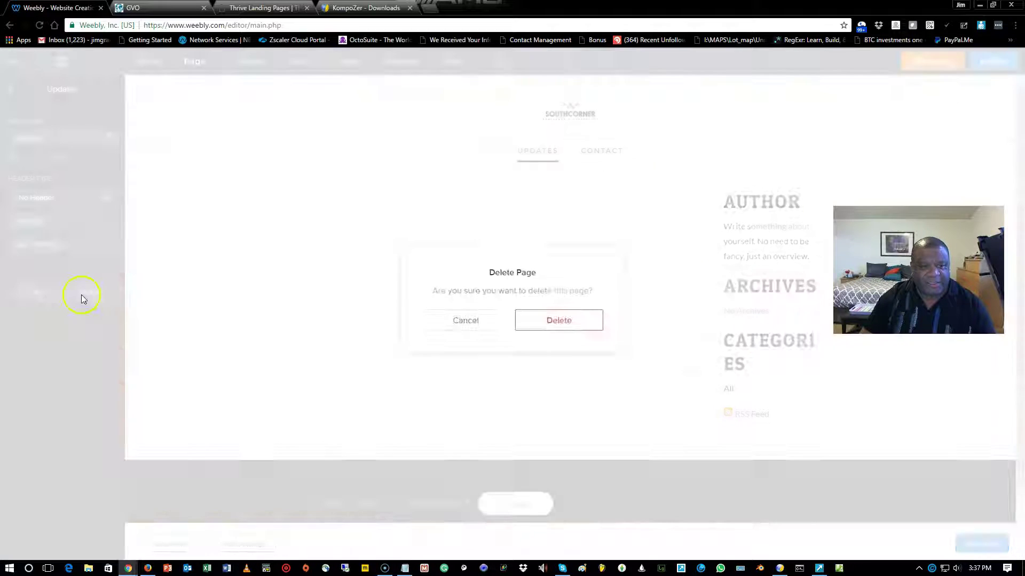
click(561, 322)
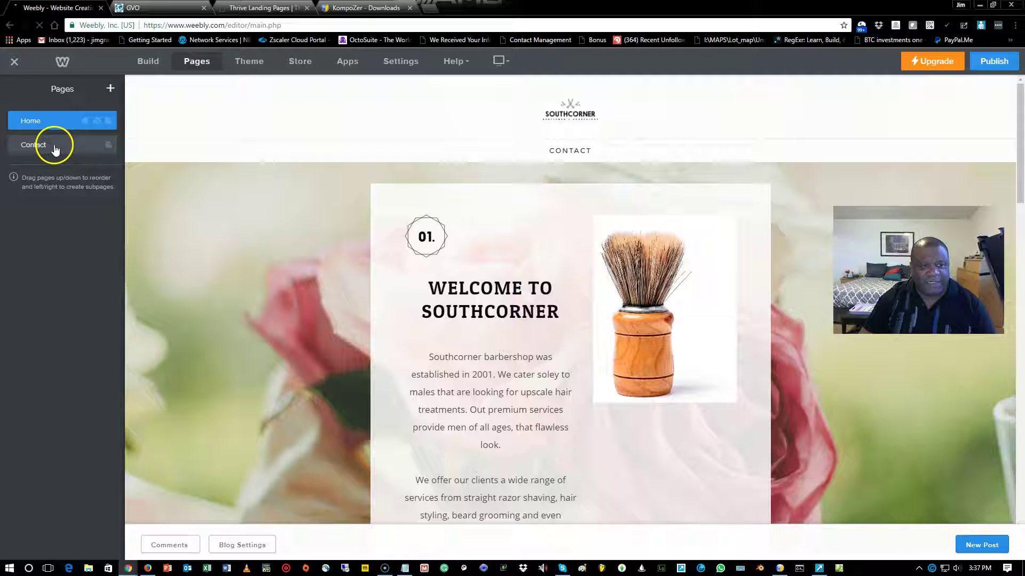
click(33, 144)
click(102, 291)
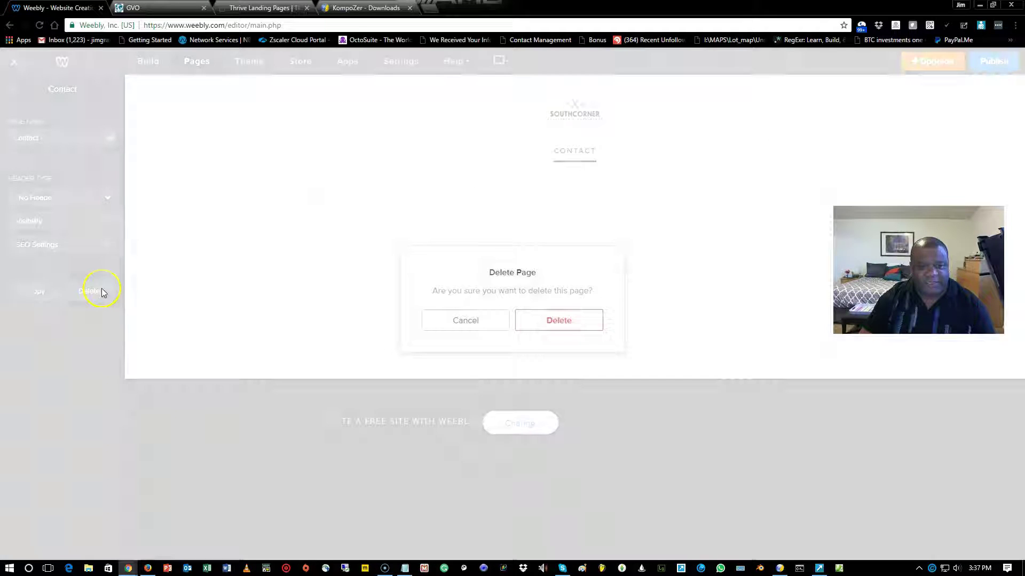
click(562, 322)
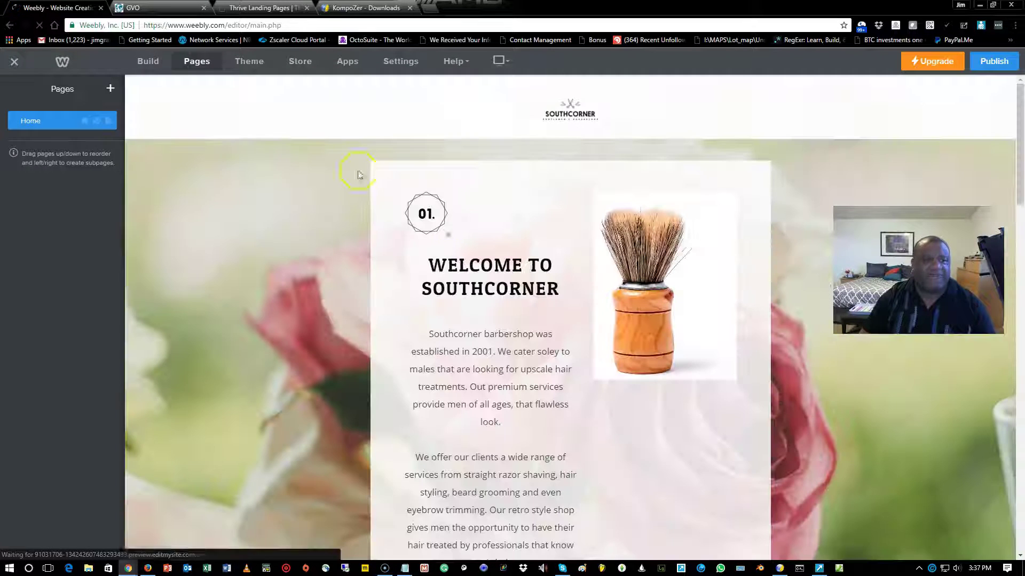
- Leave the editor for the Weebly dashboard, reopen the site for editing and look over the Home page
click(14, 63)
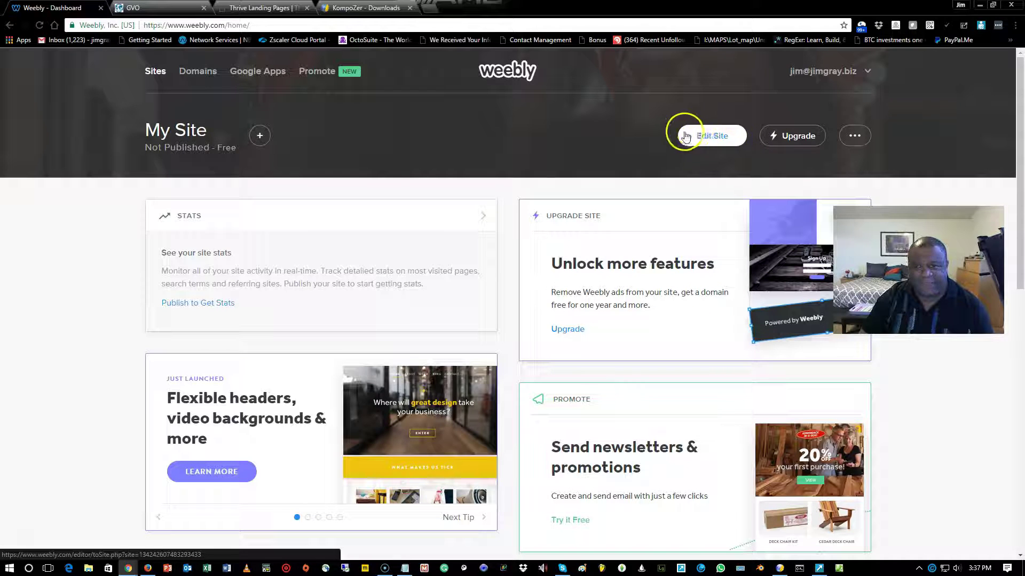
click(728, 138)
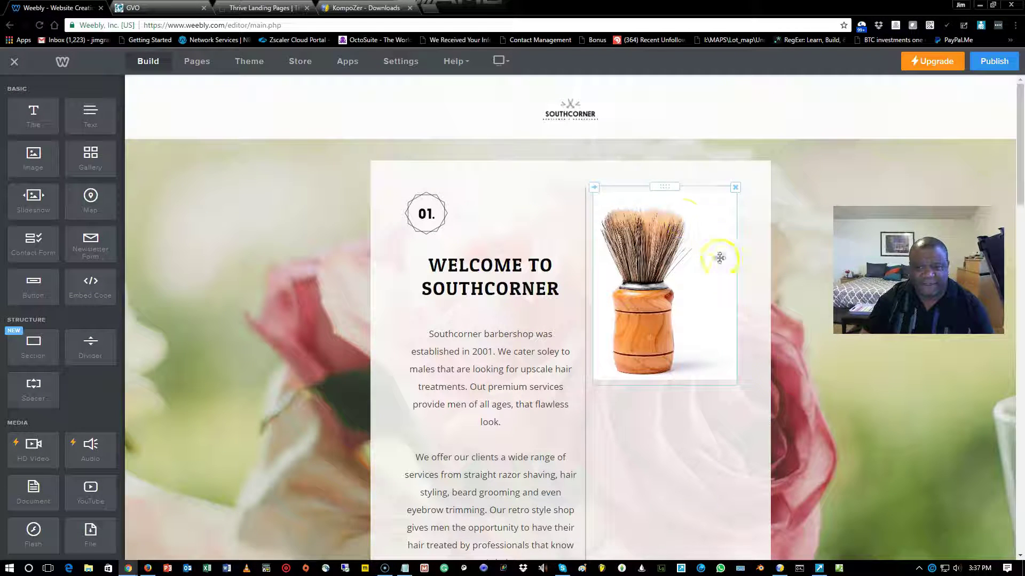
scroll(870, 490, down, 15)
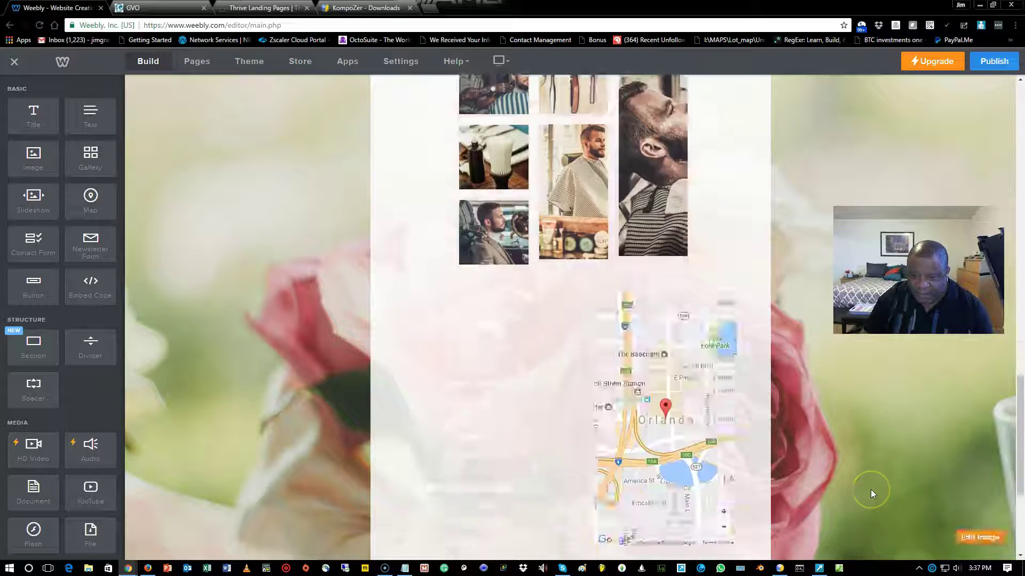
- Open the page's rose background image for editing and bring up the choice of replacement backgrounds
scroll(877, 485, up, 4)
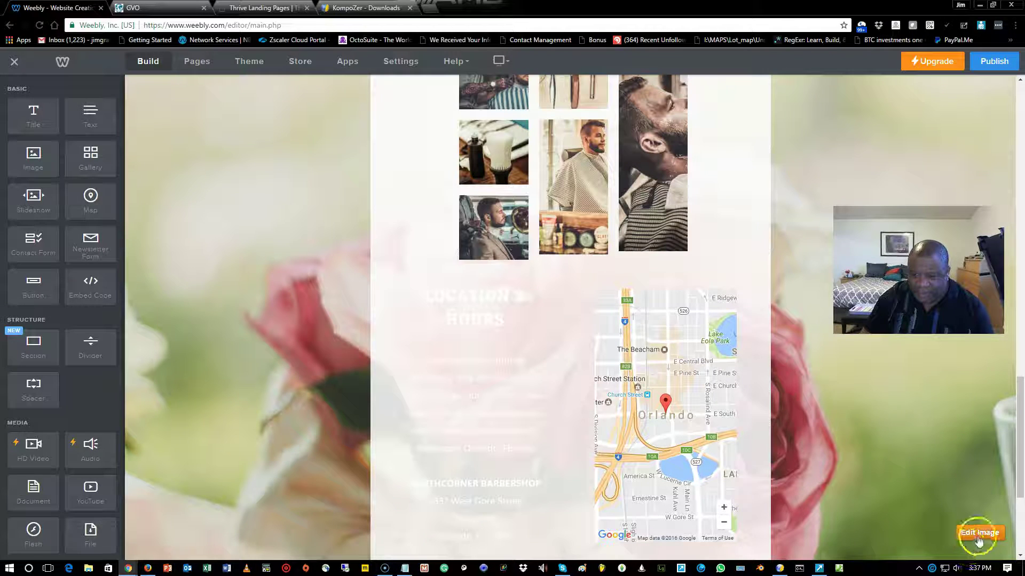
click(979, 534)
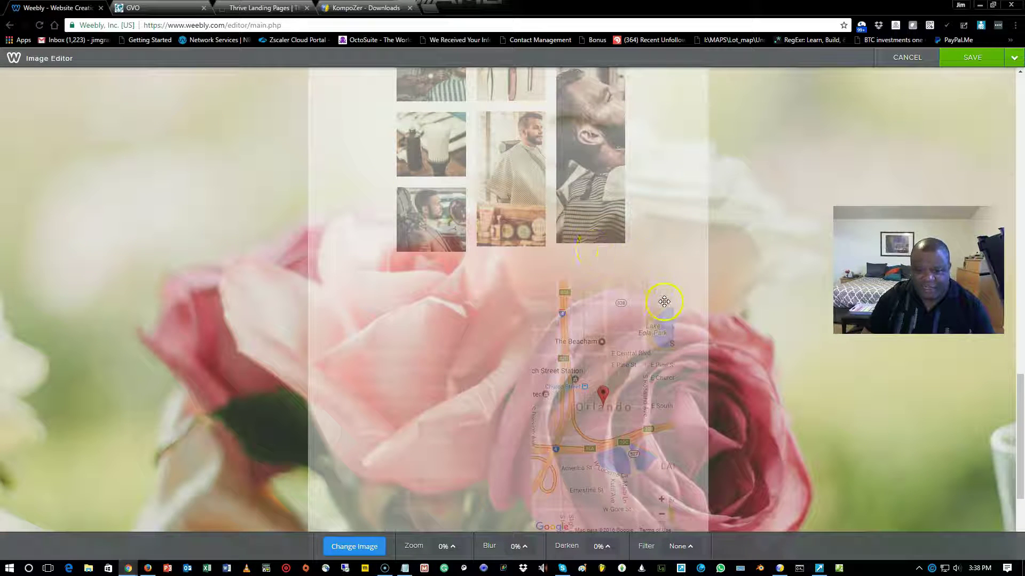
scroll(662, 300, up, 10)
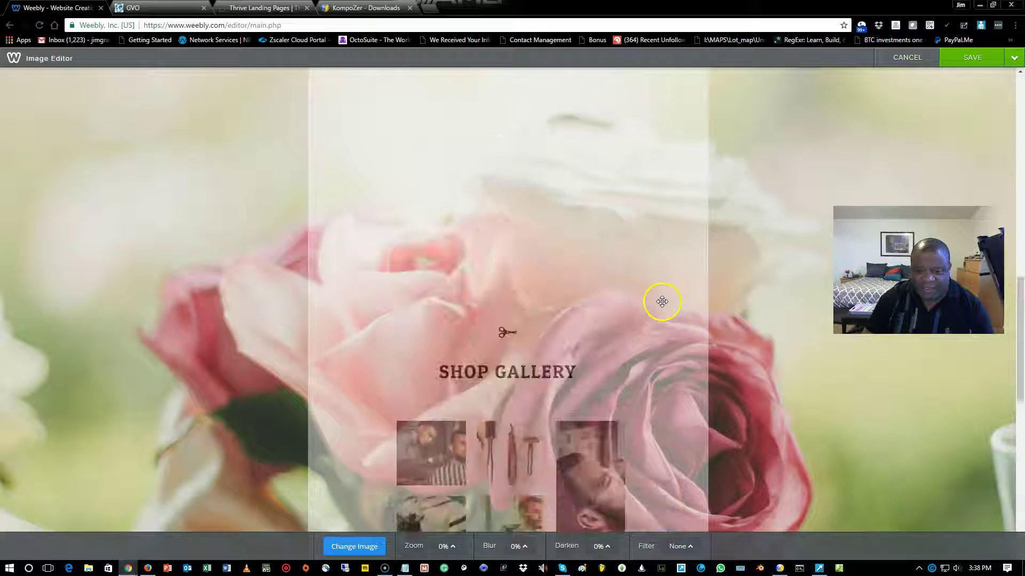
click(353, 546)
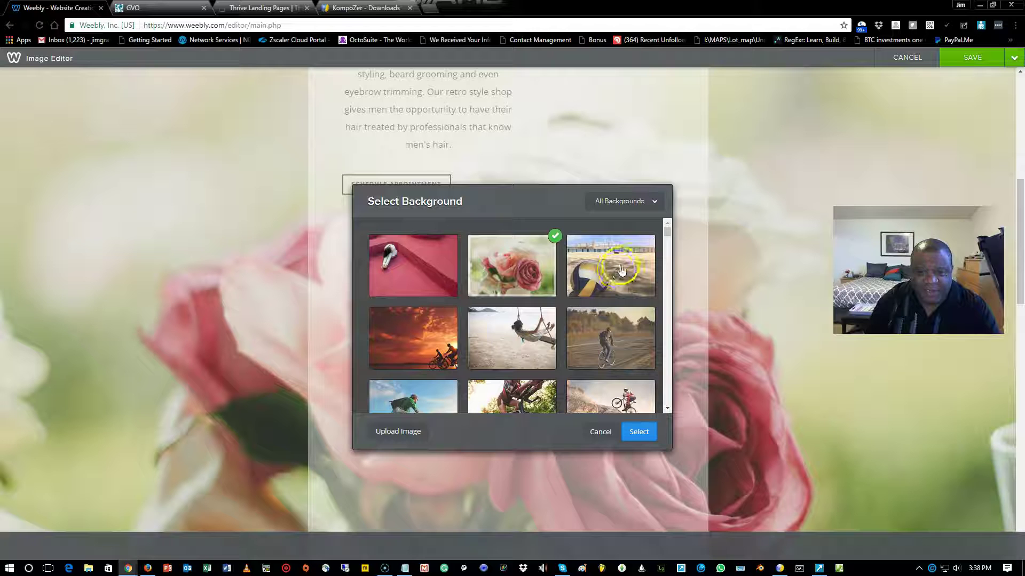
- Look through the thumbnails of all available backgrounds for a suitable replacement for the rose image
scroll(535, 304, down, 3)
scroll(480, 283, up, 3)
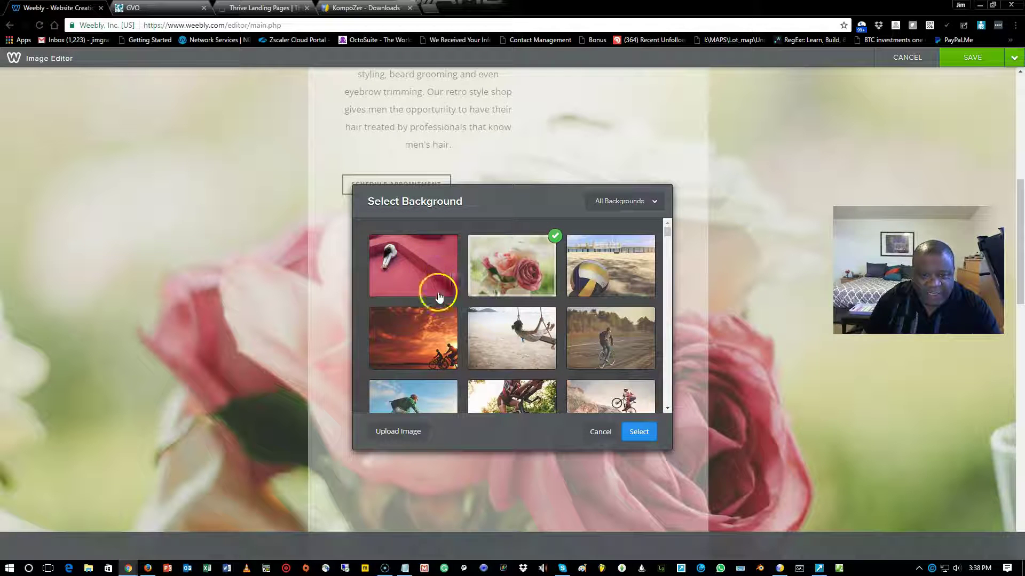
scroll(480, 289, down, 1)
scroll(477, 294, down, 3)
scroll(476, 293, down, 1)
scroll(485, 293, up, 4)
click(407, 296)
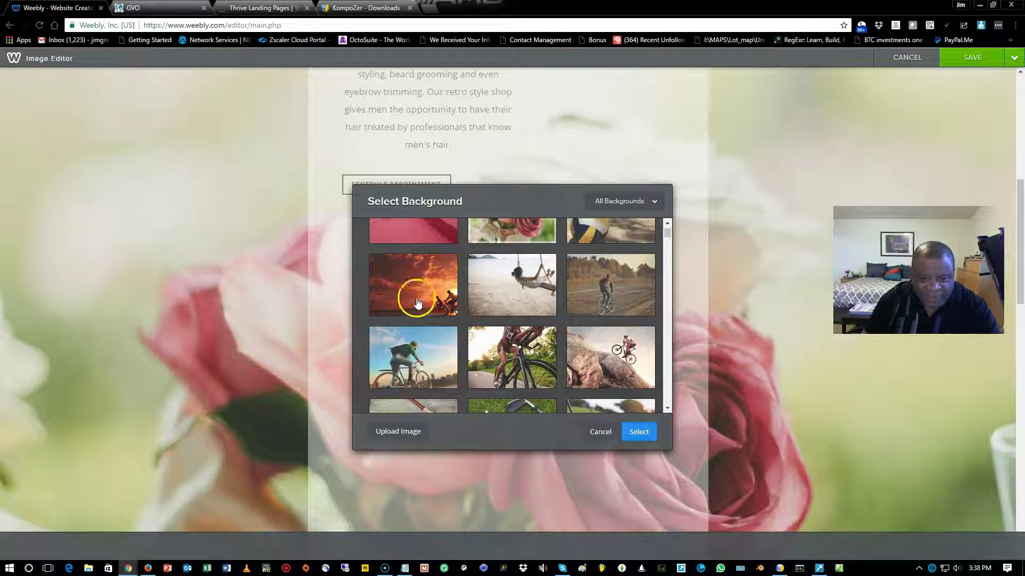
scroll(419, 291, down, 1)
scroll(441, 287, up, 2)
scroll(487, 280, down, 4)
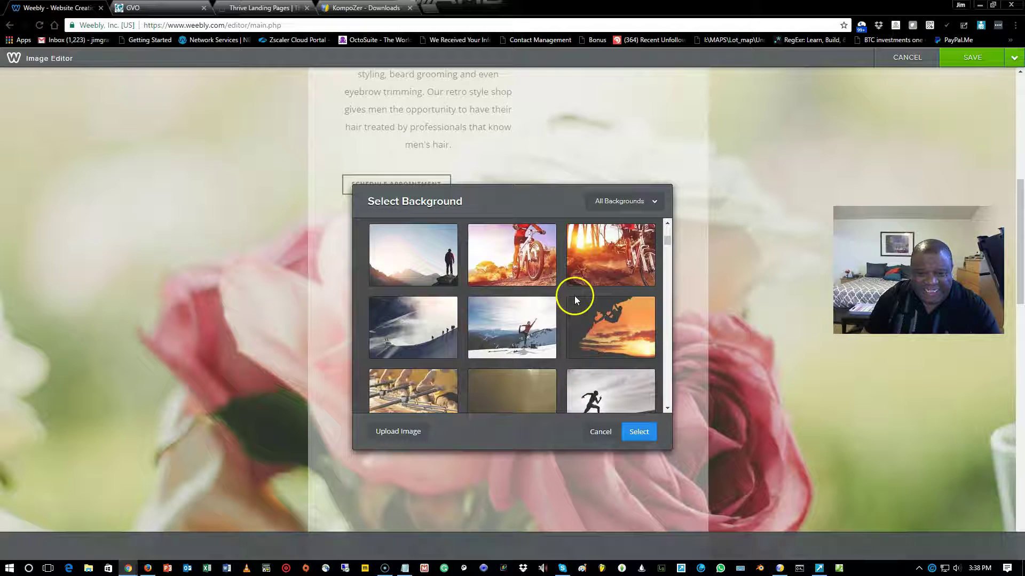
scroll(553, 304, down, 2)
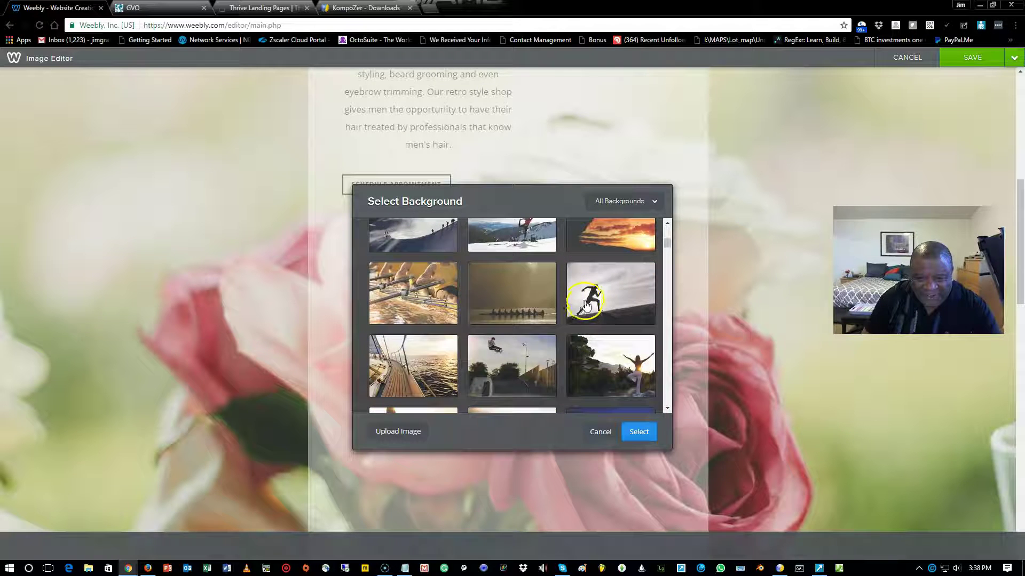
scroll(550, 301, down, 1)
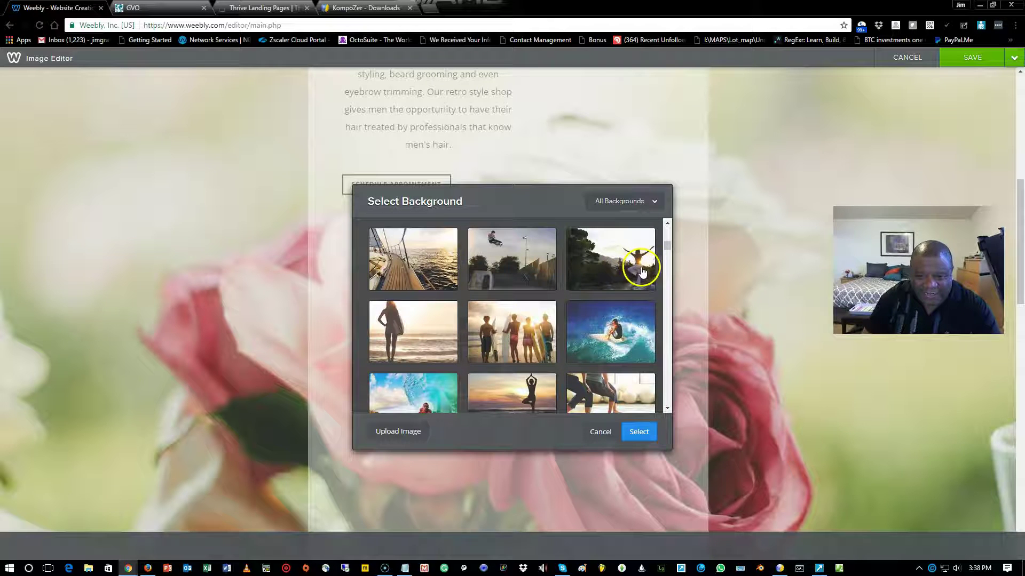
scroll(612, 325, down, 3)
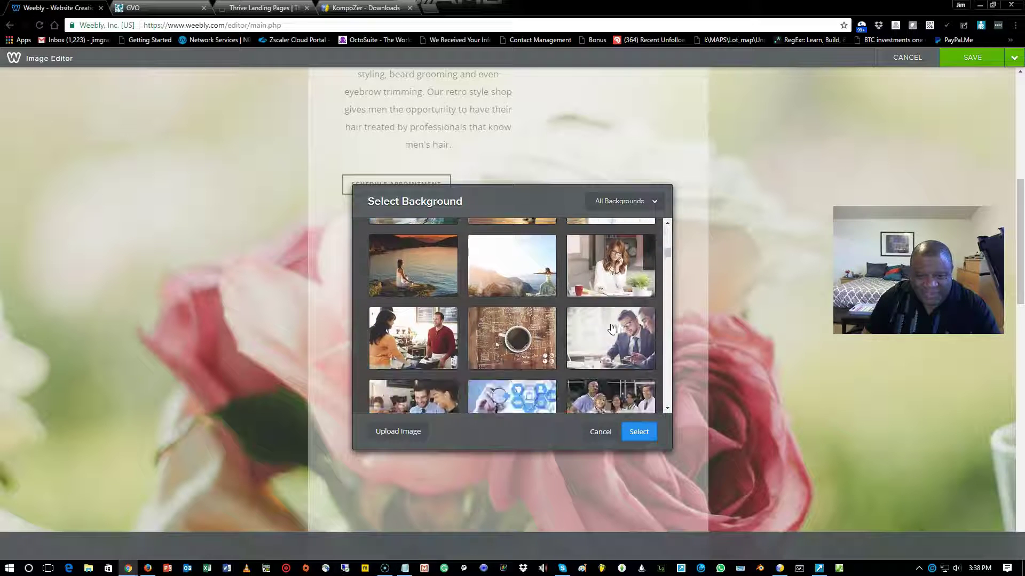
scroll(612, 327, down, 4)
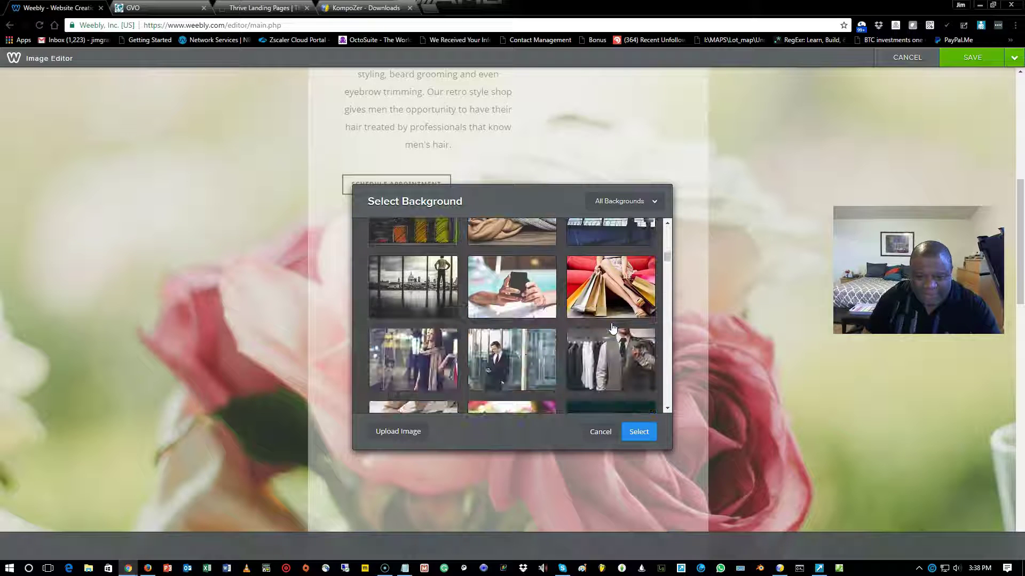
scroll(612, 327, down, 4)
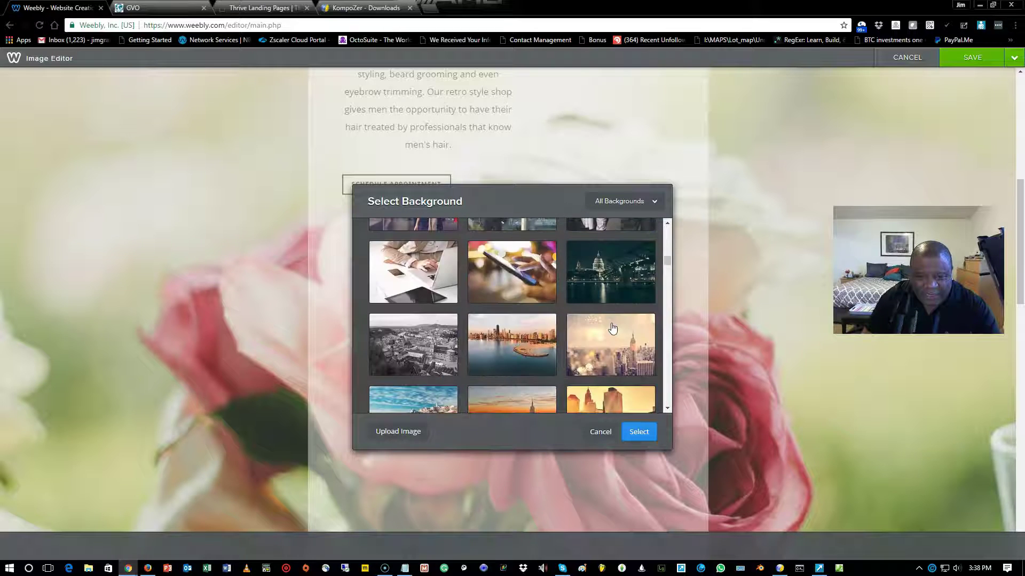
scroll(612, 327, down, 2)
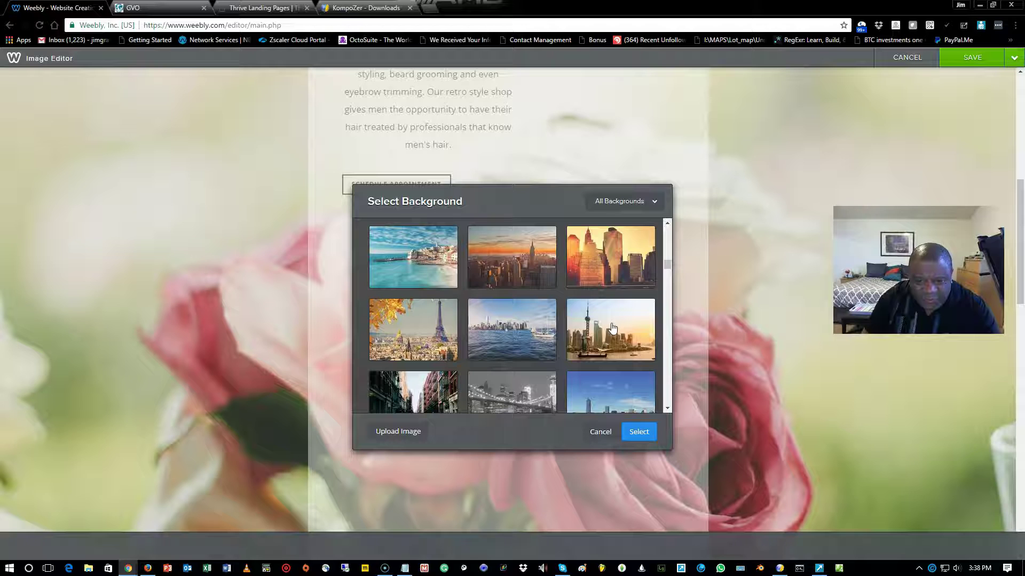
scroll(612, 327, down, 2)
scroll(612, 327, up, 1)
click(587, 285)
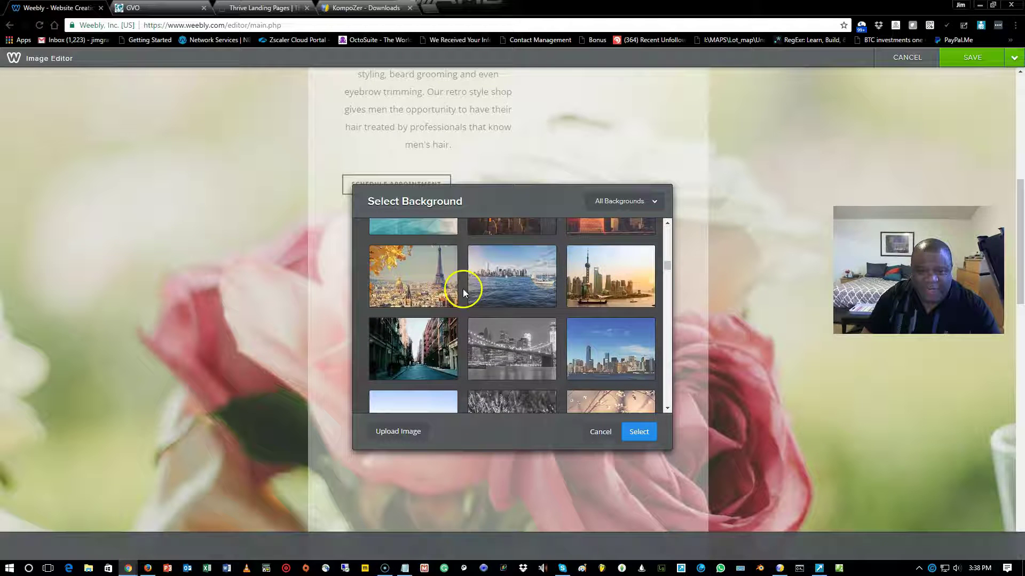
scroll(582, 300, down, 2)
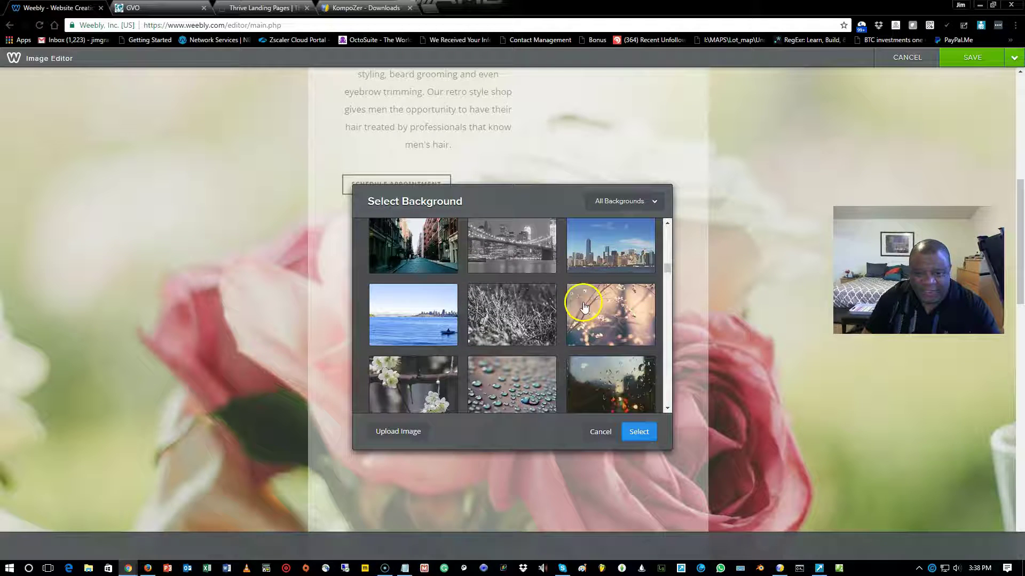
scroll(469, 301, down, 1)
scroll(480, 272, down, 4)
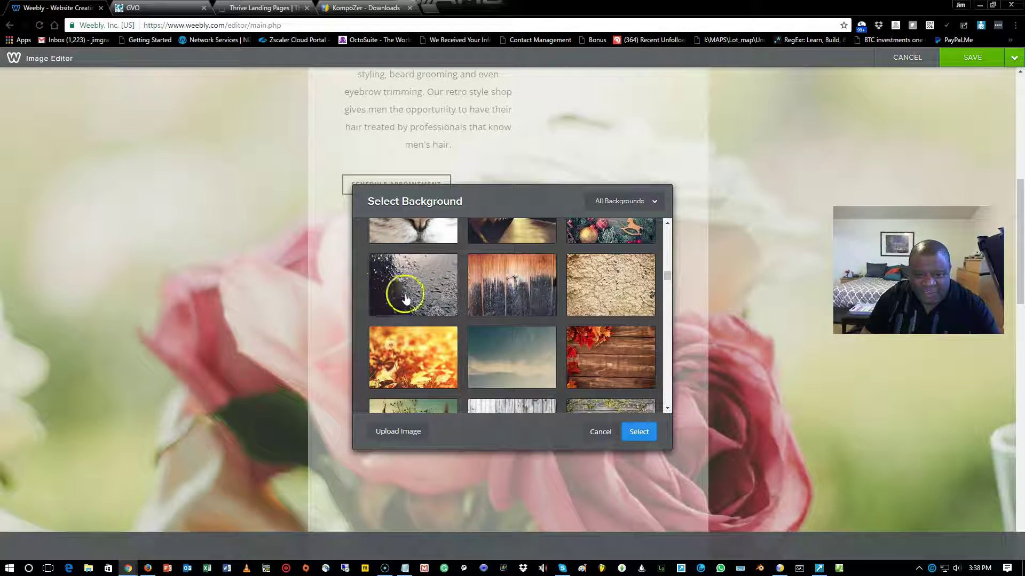
scroll(443, 291, down, 2)
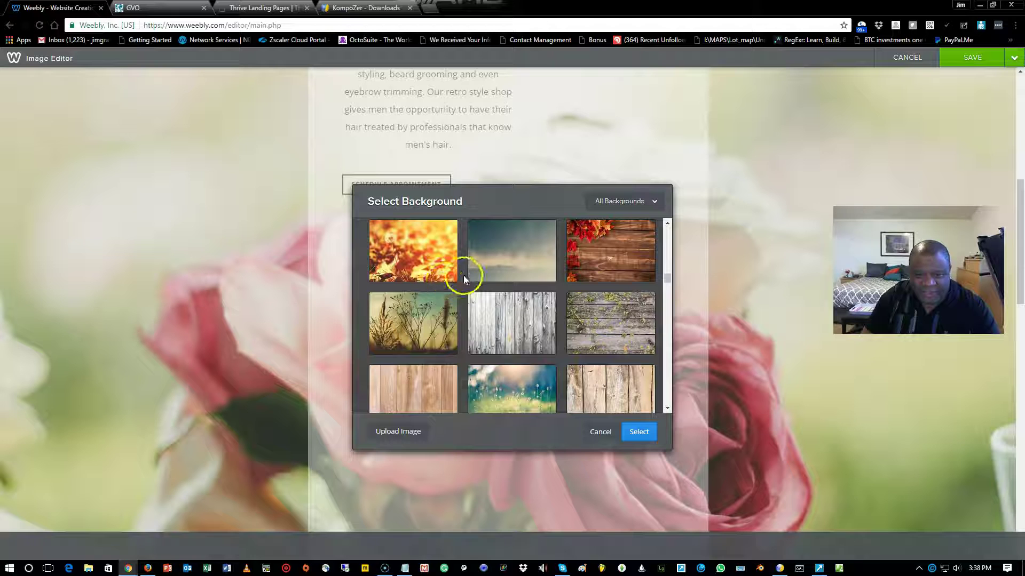
scroll(491, 277, down, 2)
scroll(544, 291, down, 2)
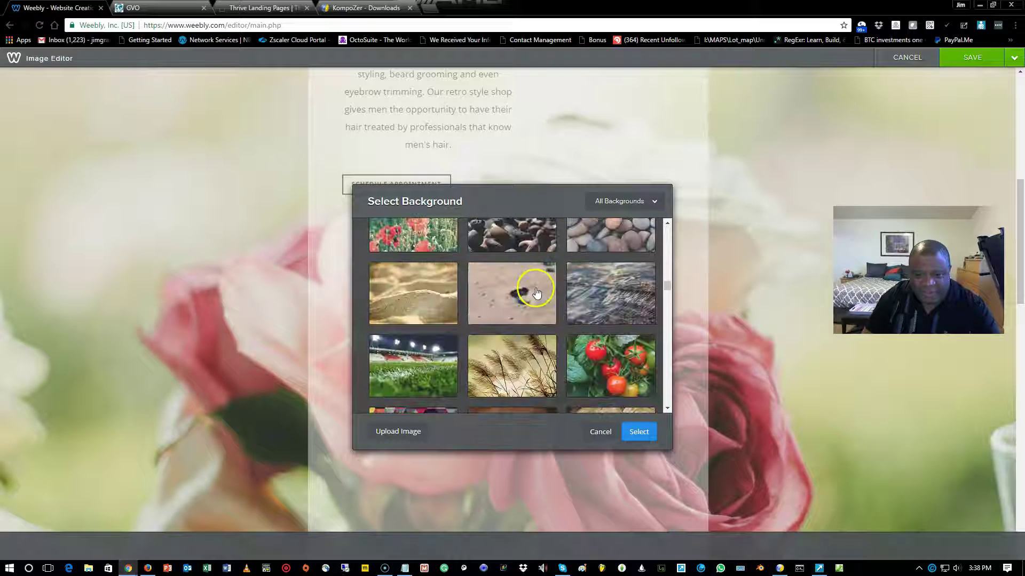
scroll(527, 293, down, 2)
scroll(527, 293, up, 2)
scroll(527, 293, down, 4)
scroll(527, 293, down, 6)
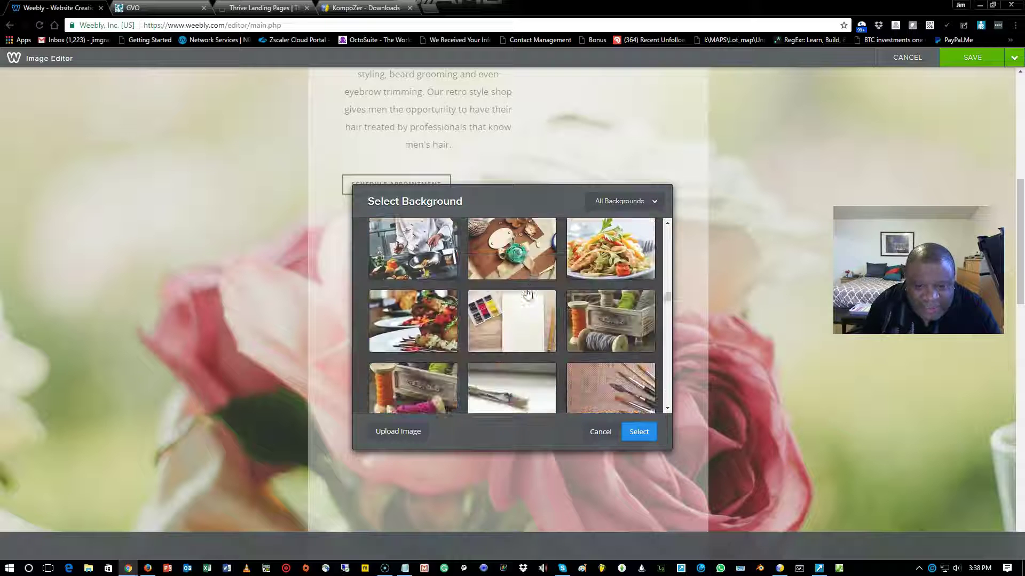
scroll(527, 293, down, 3)
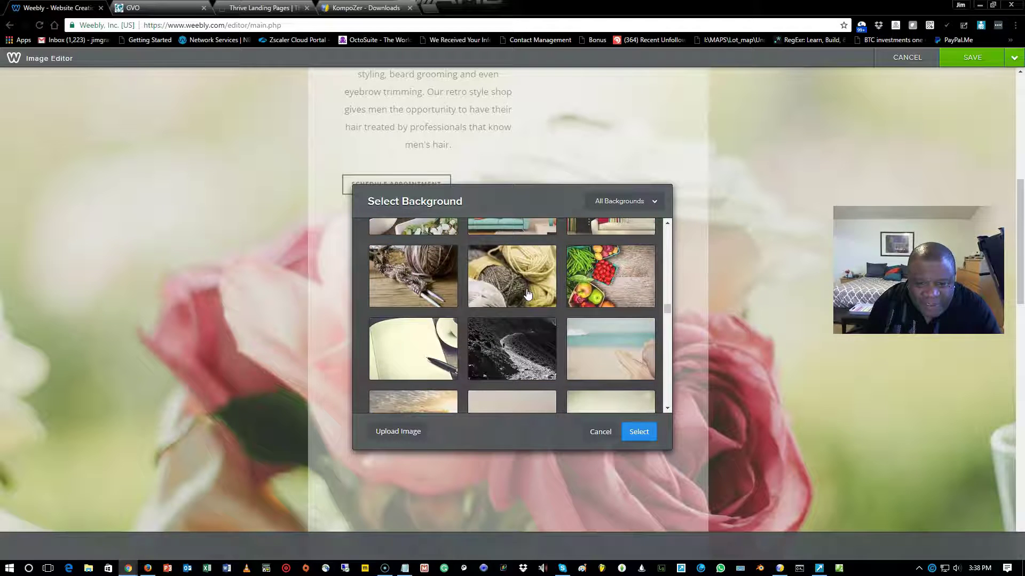
scroll(527, 294, down, 3)
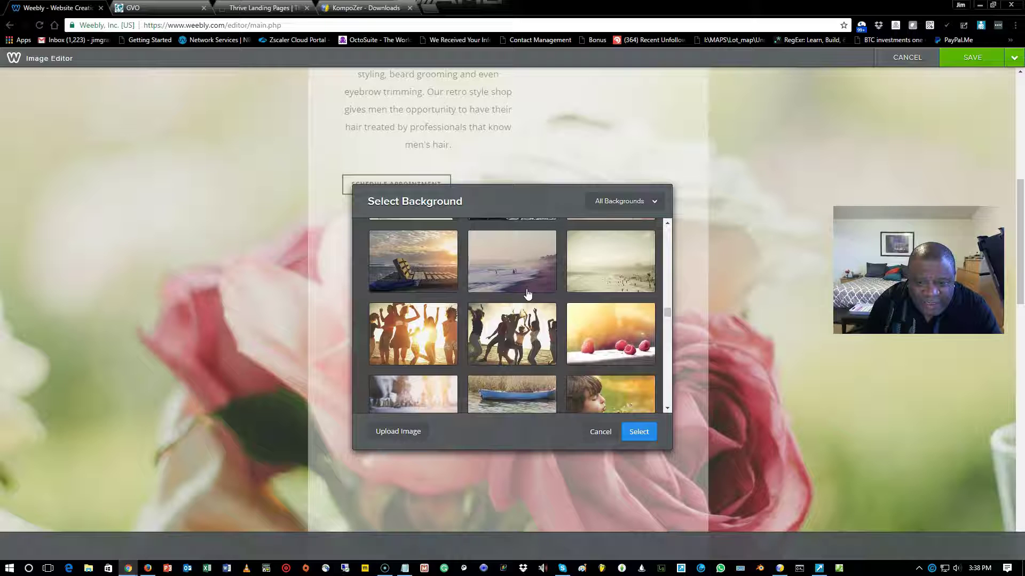
scroll(527, 293, down, 5)
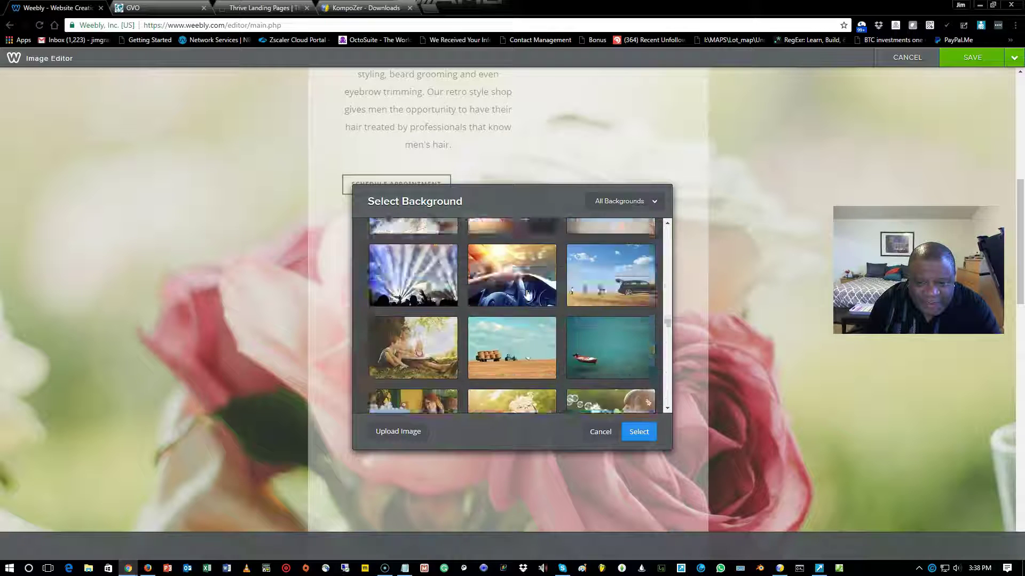
scroll(527, 293, down, 1)
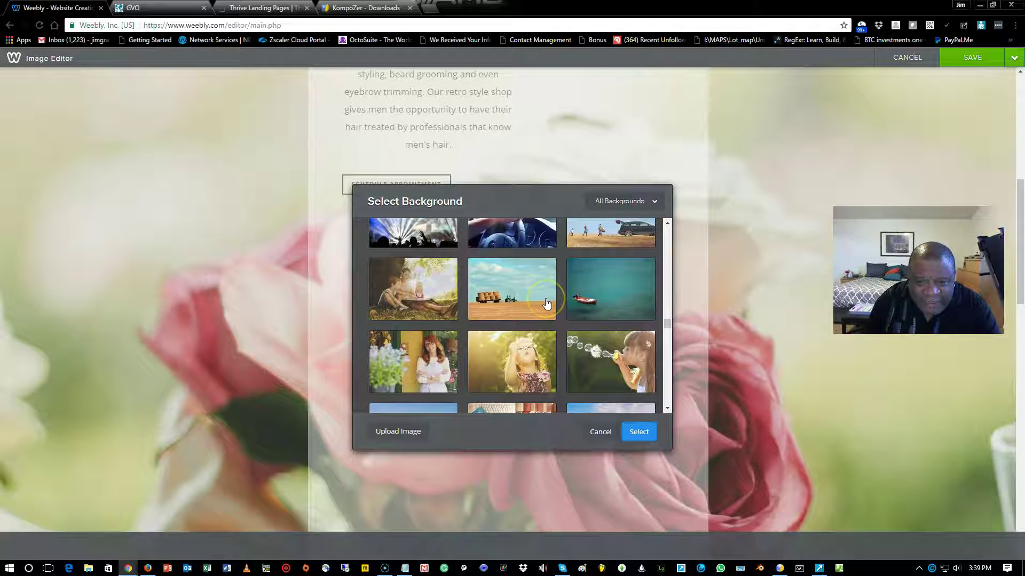
scroll(547, 303, down, 6)
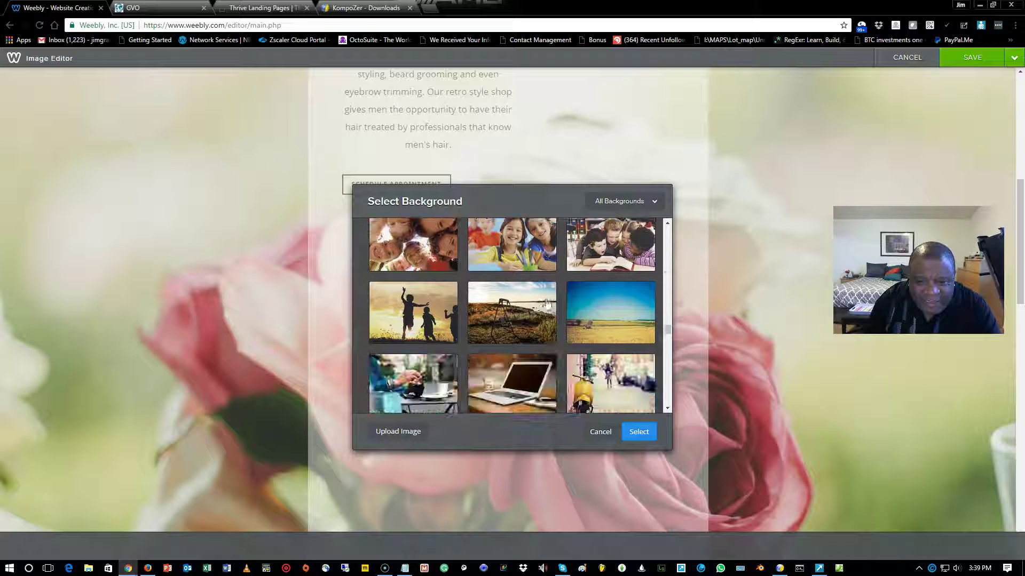
scroll(563, 303, down, 1)
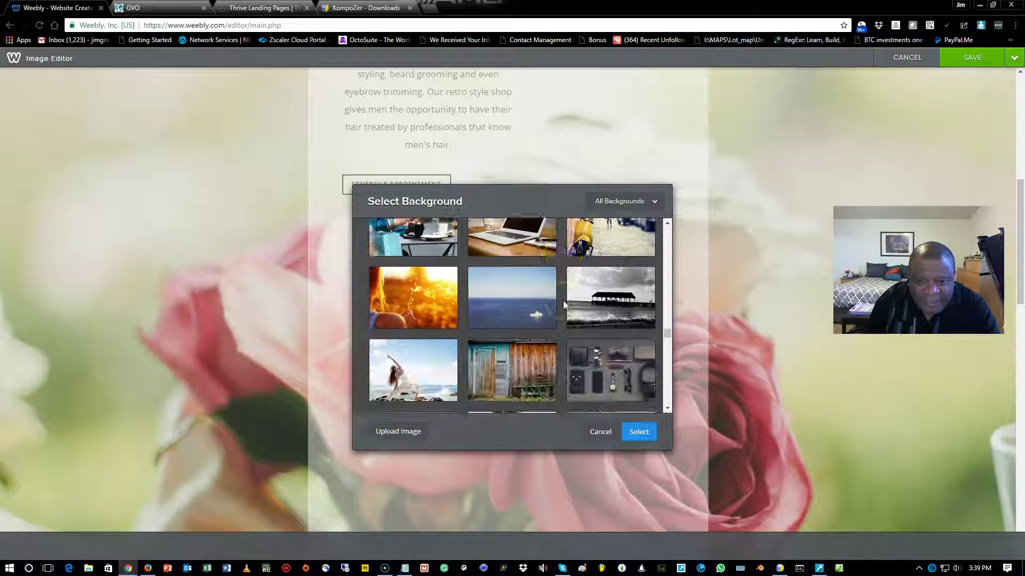
scroll(564, 305, down, 1)
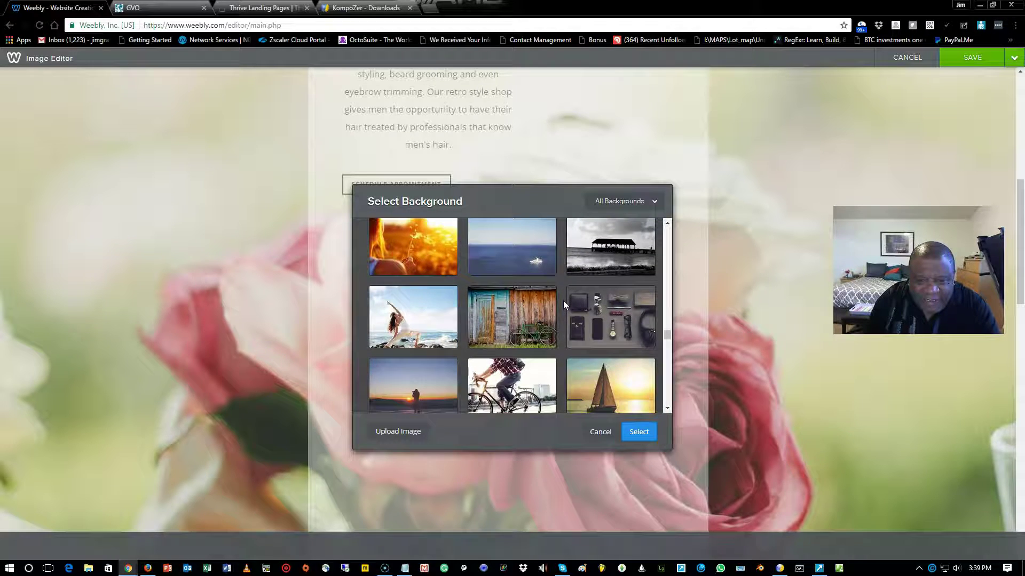
scroll(563, 302, down, 2)
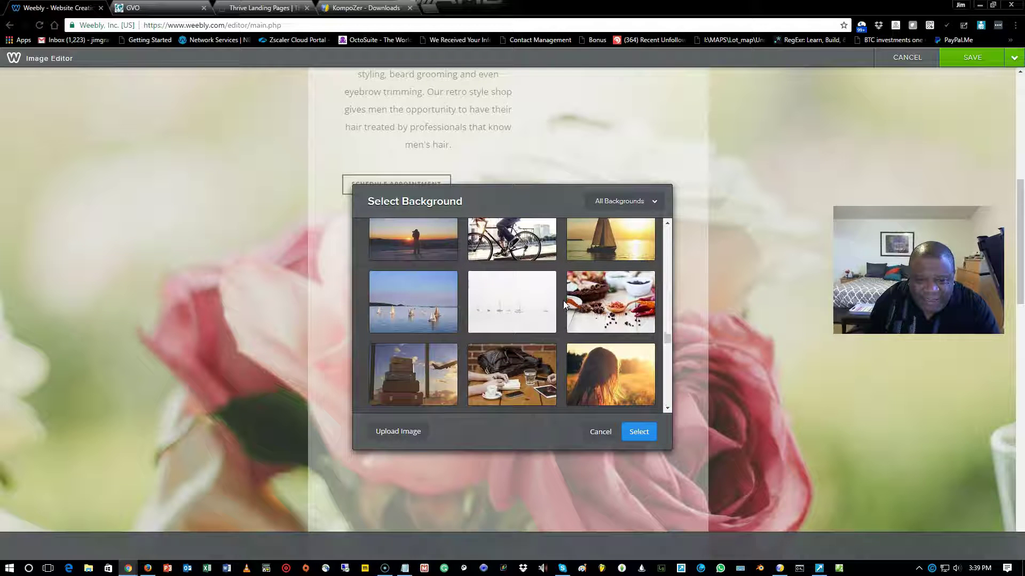
scroll(563, 305, down, 2)
scroll(582, 307, down, 2)
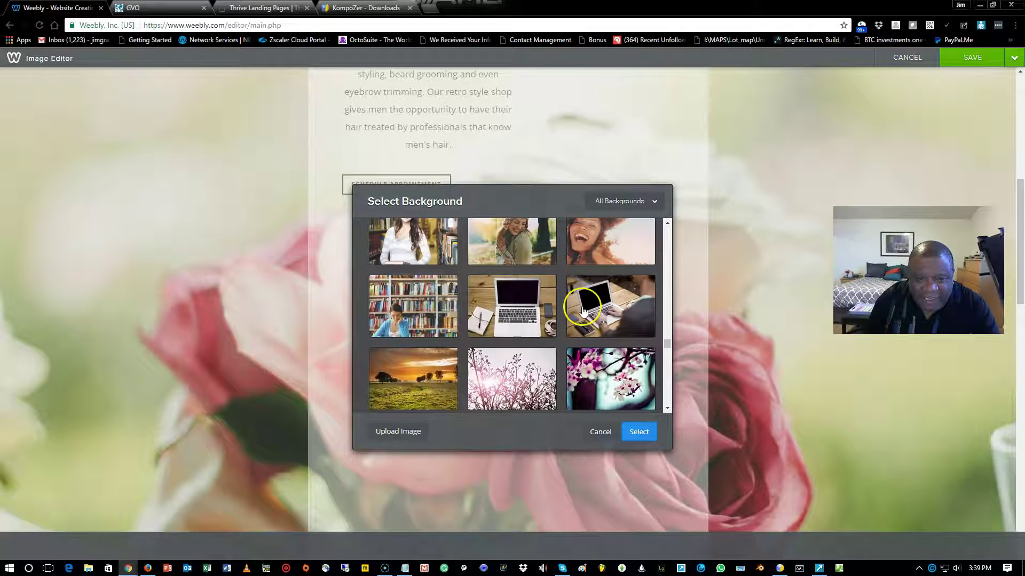
scroll(582, 309, up, 1)
scroll(576, 313, up, 1)
scroll(549, 316, down, 2)
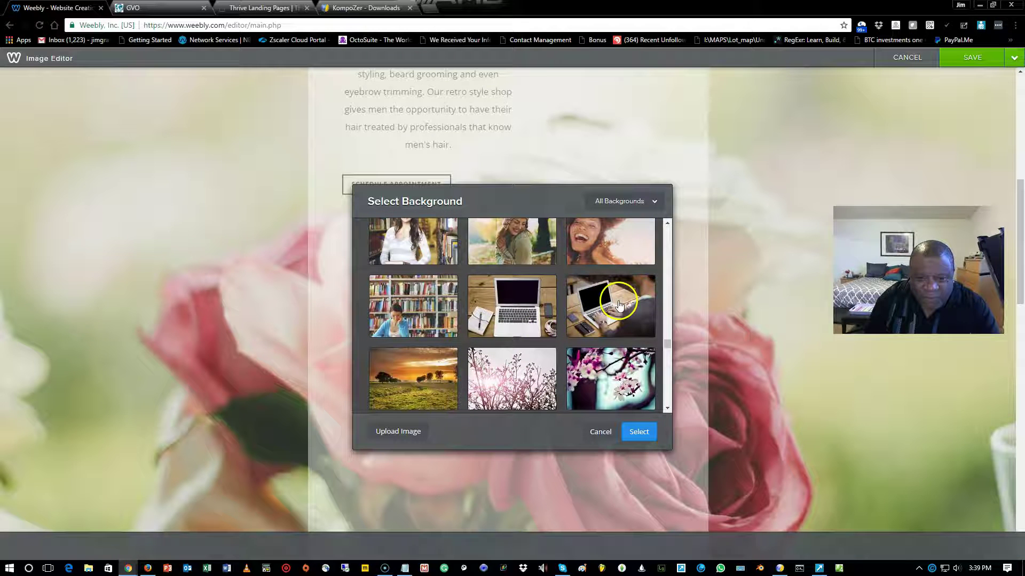
scroll(527, 283, up, 1)
scroll(527, 283, down, 3)
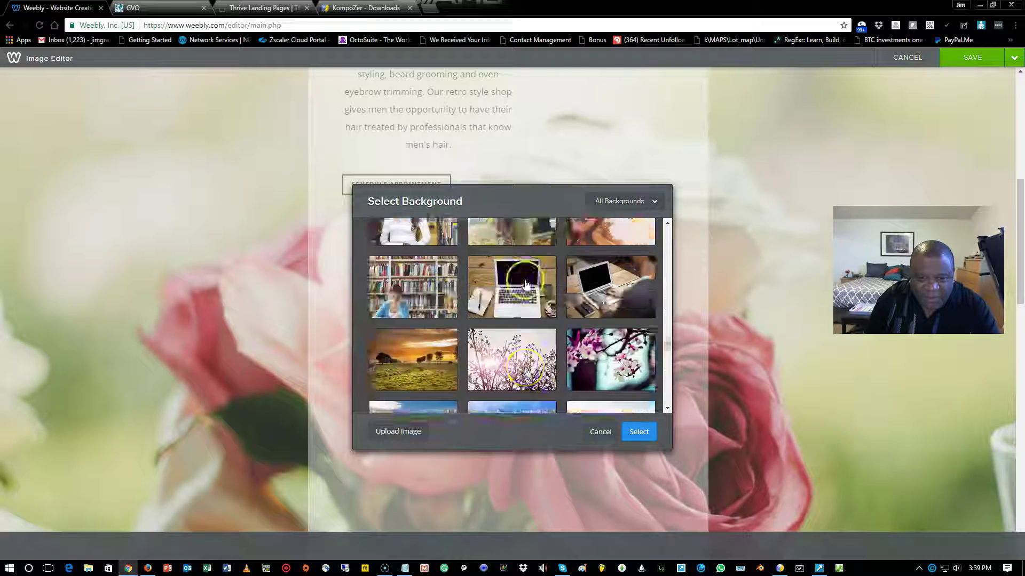
scroll(528, 285, down, 6)
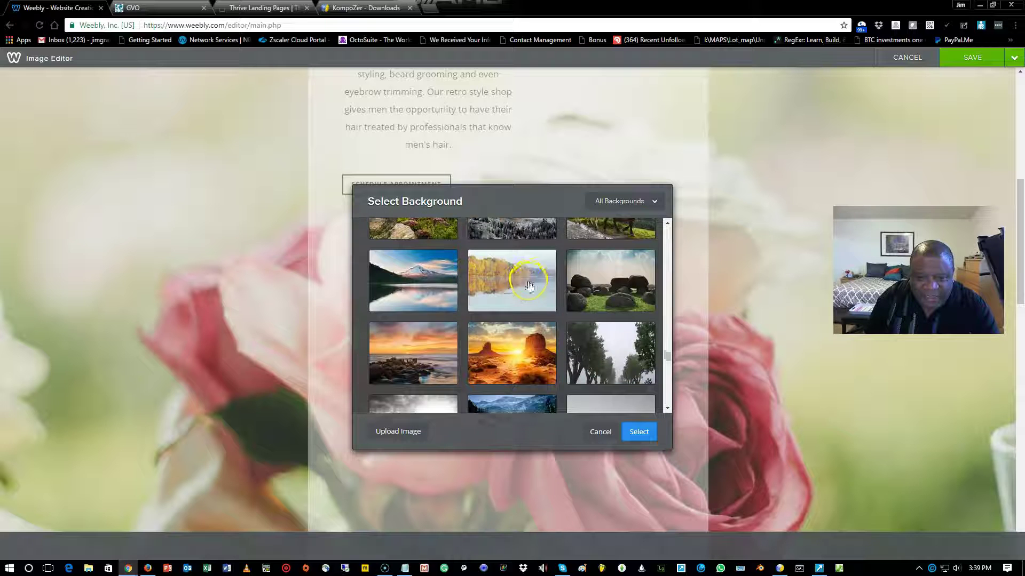
scroll(534, 283, up, 3)
scroll(614, 338, down, 3)
- Pick the golden beach sunset with flying birds as the page's background image
scroll(615, 339, down, 10)
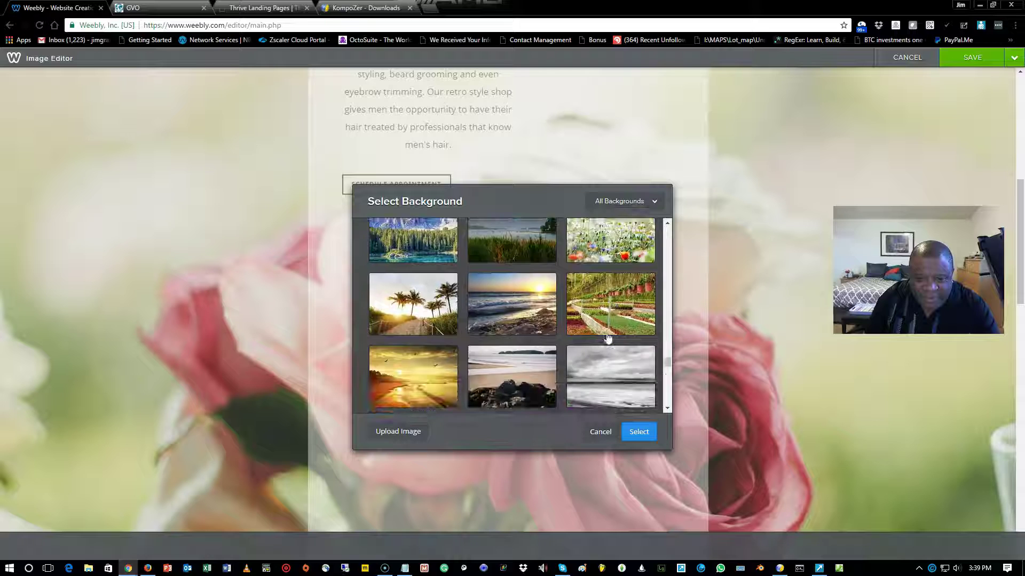
scroll(607, 337, up, 1)
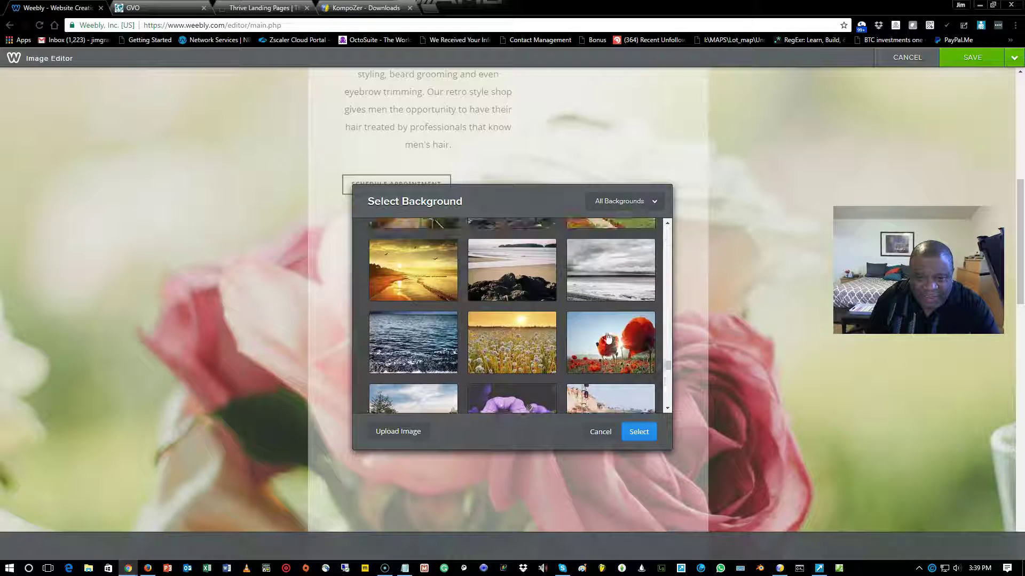
click(427, 279)
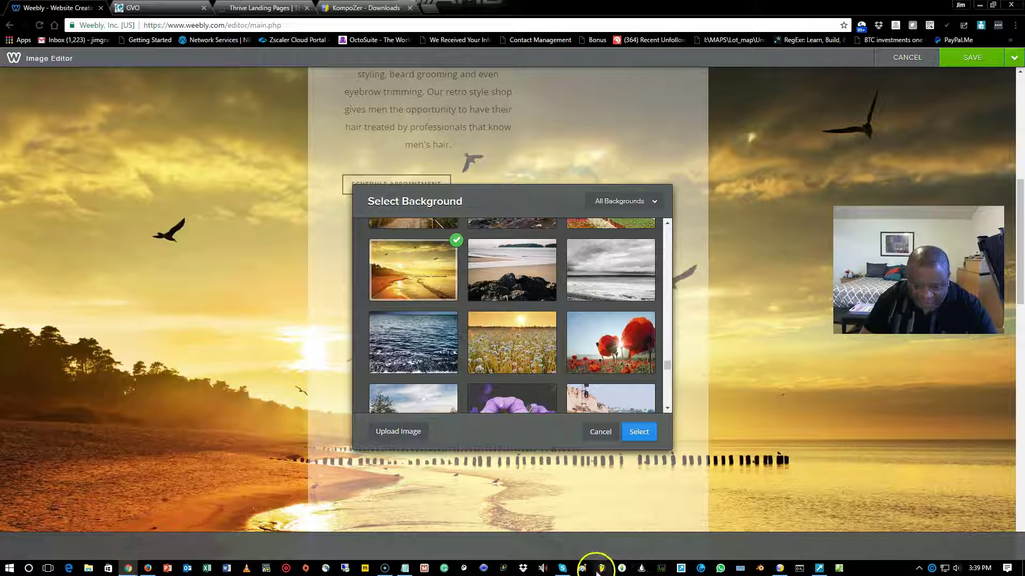
- Switch to KompoZer to preview the rendered opt-in form, and return to Weebly's background picker
click(780, 569)
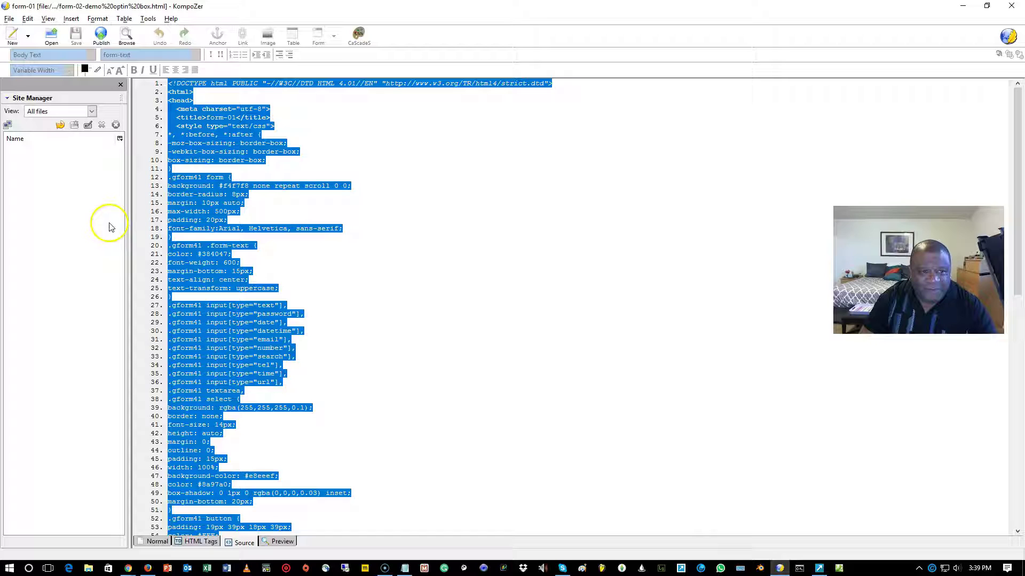
click(281, 542)
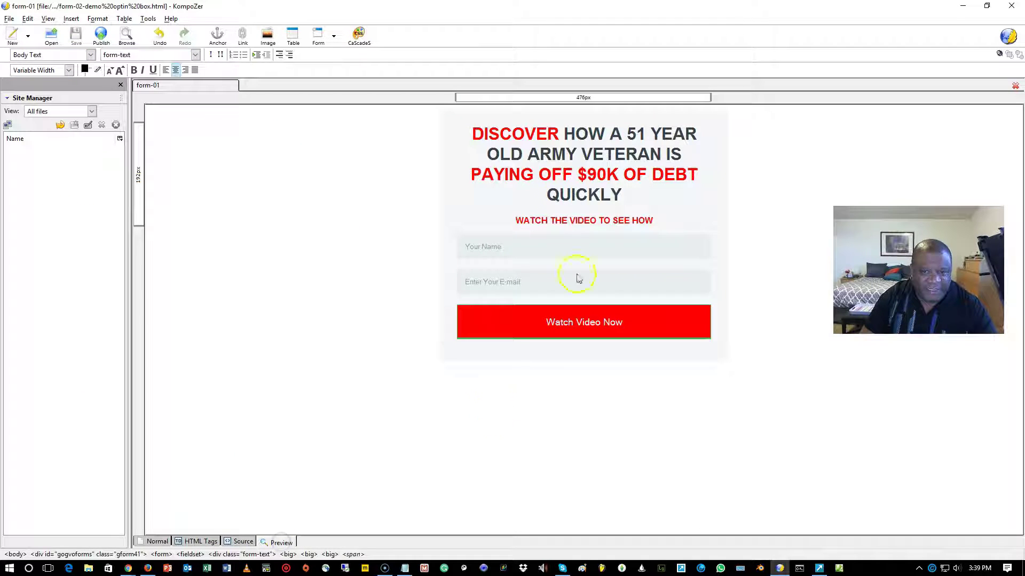
click(966, 8)
- Look through more background thumbnails and compare them with the Thrive landing page's opt-in example
scroll(626, 349, down, 1)
scroll(626, 350, down, 8)
scroll(626, 349, down, 5)
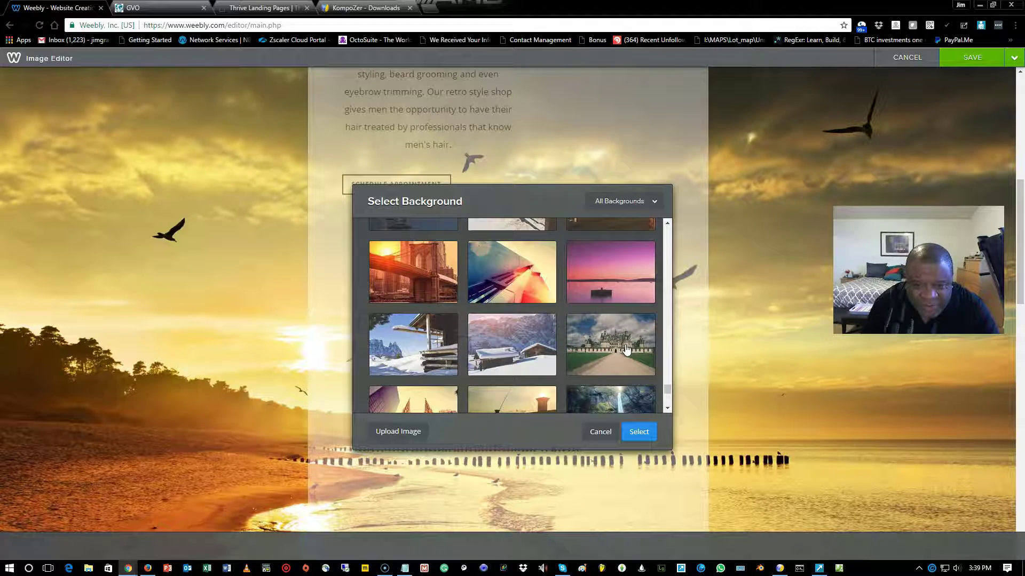
scroll(626, 350, down, 8)
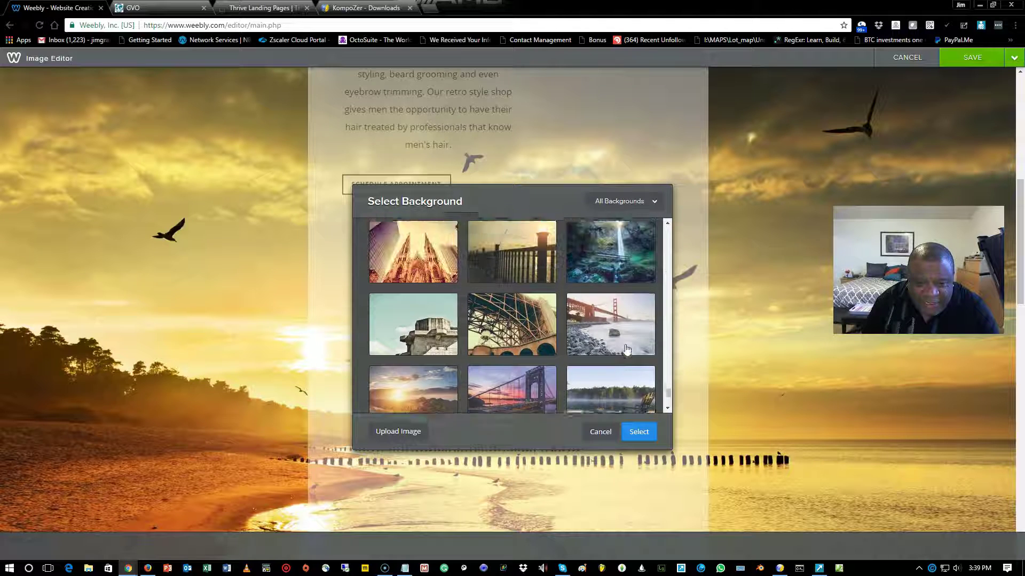
scroll(626, 350, down, 3)
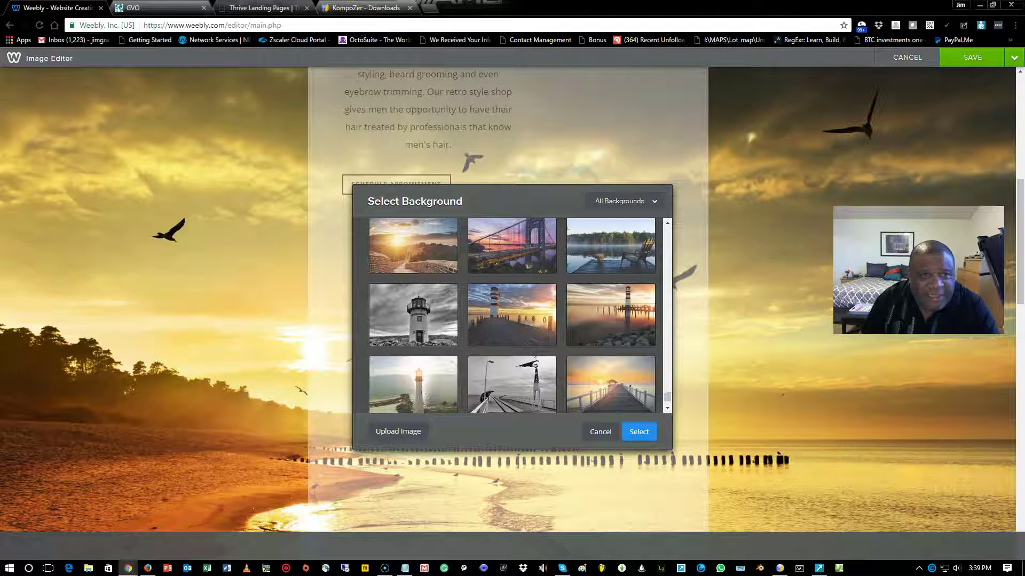
click(251, 7)
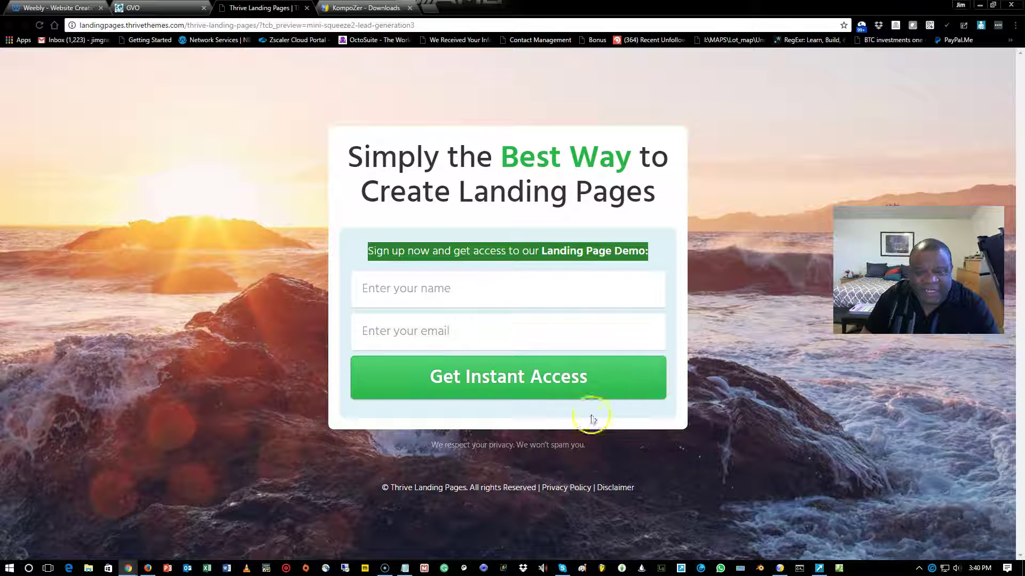
click(160, 7)
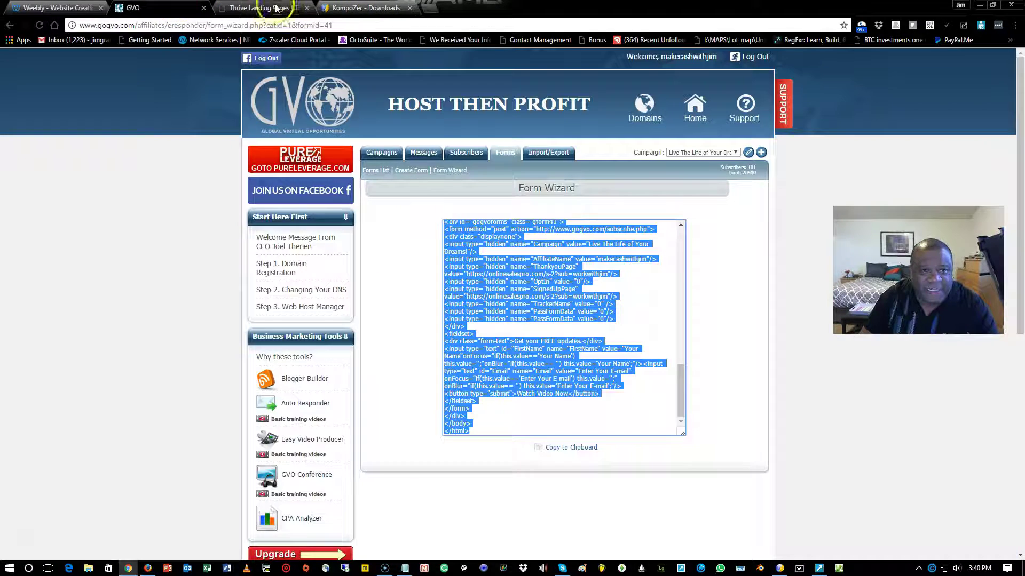
click(59, 7)
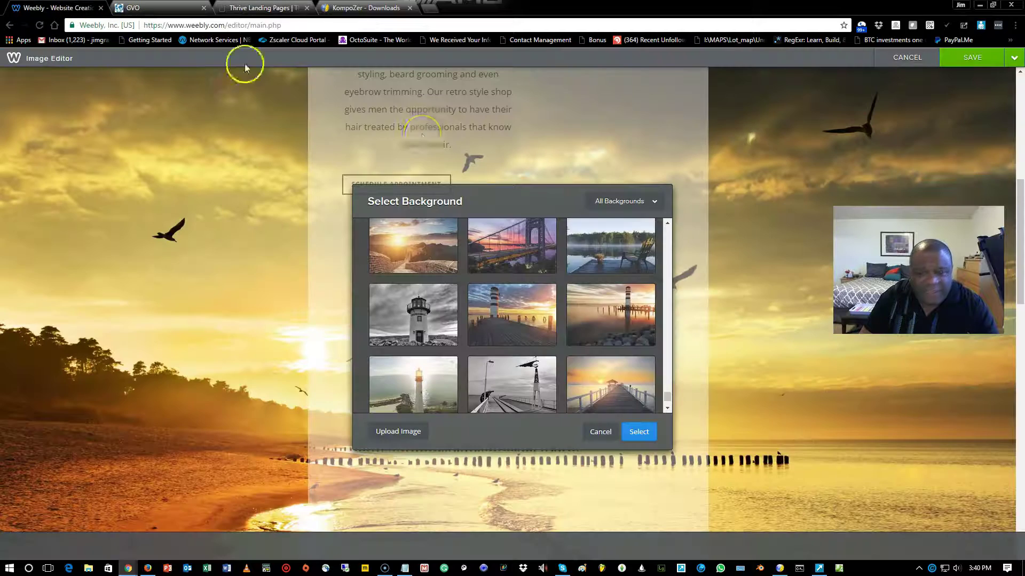
- Try the lighthouse sunset background, and replace it with the black-and-white pier photo as the page's background image
click(619, 318)
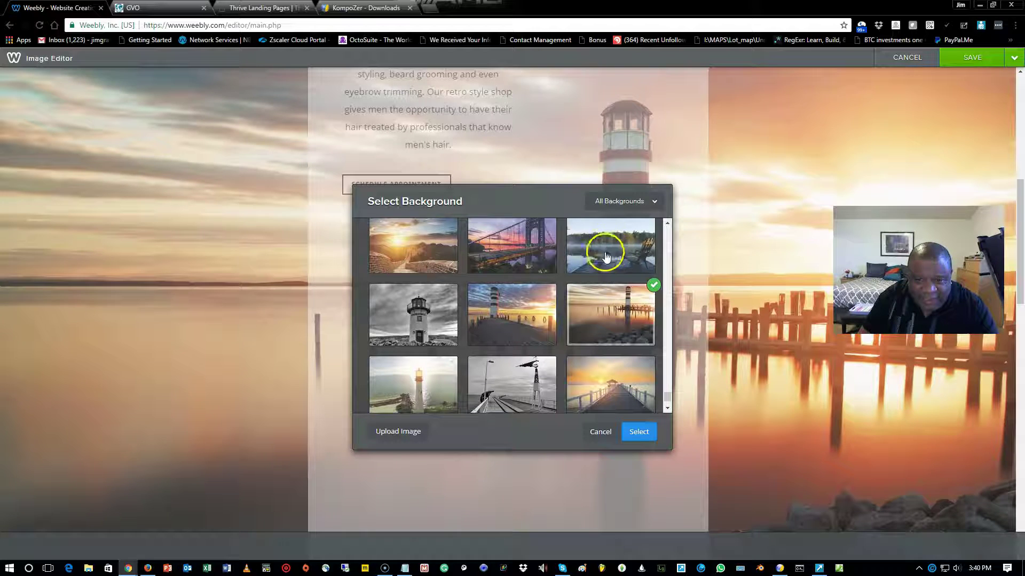
scroll(603, 261, down, 2)
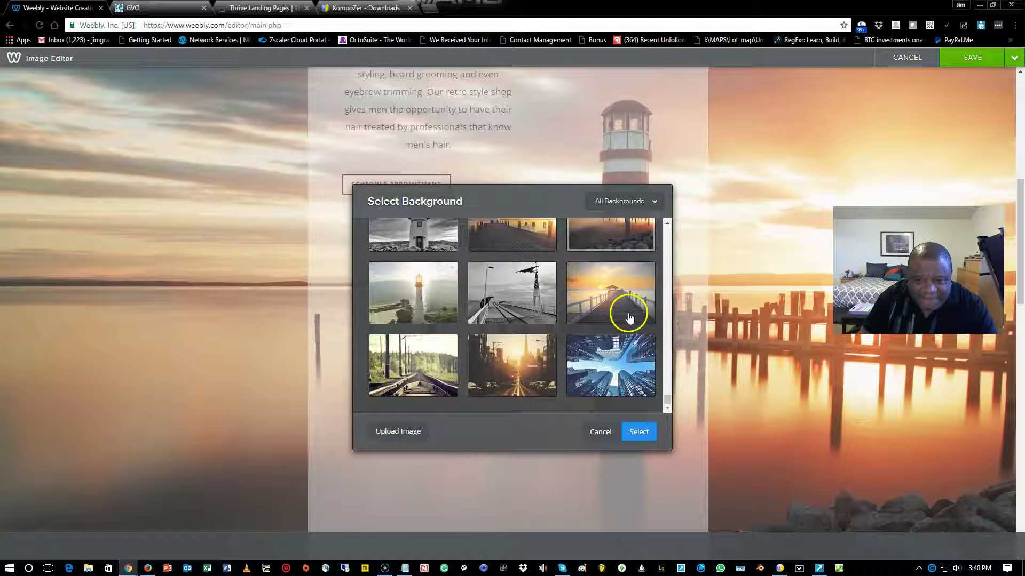
click(518, 300)
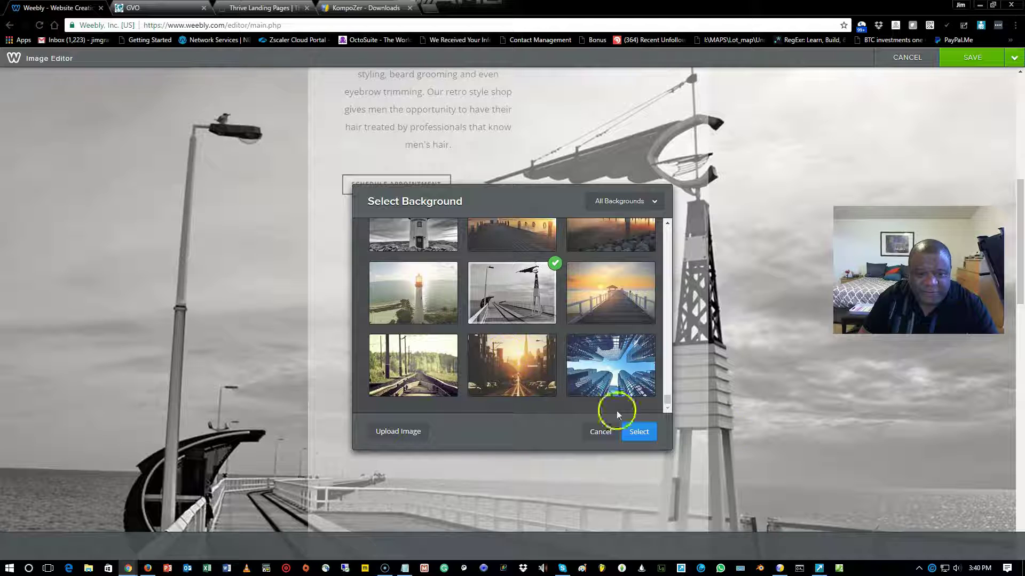
click(640, 432)
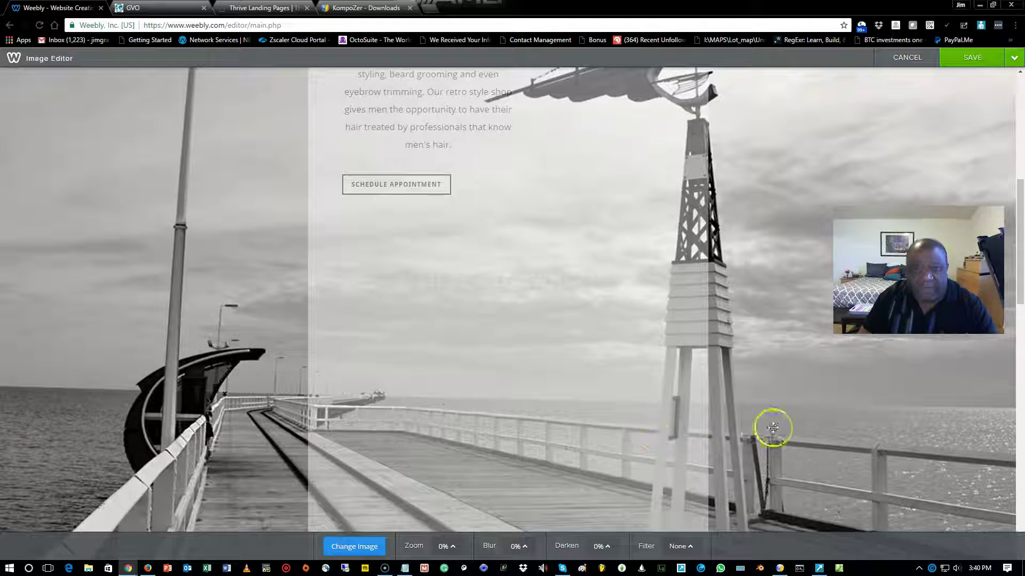
- Save the pier background image to only this page
scroll(814, 293, up, 2)
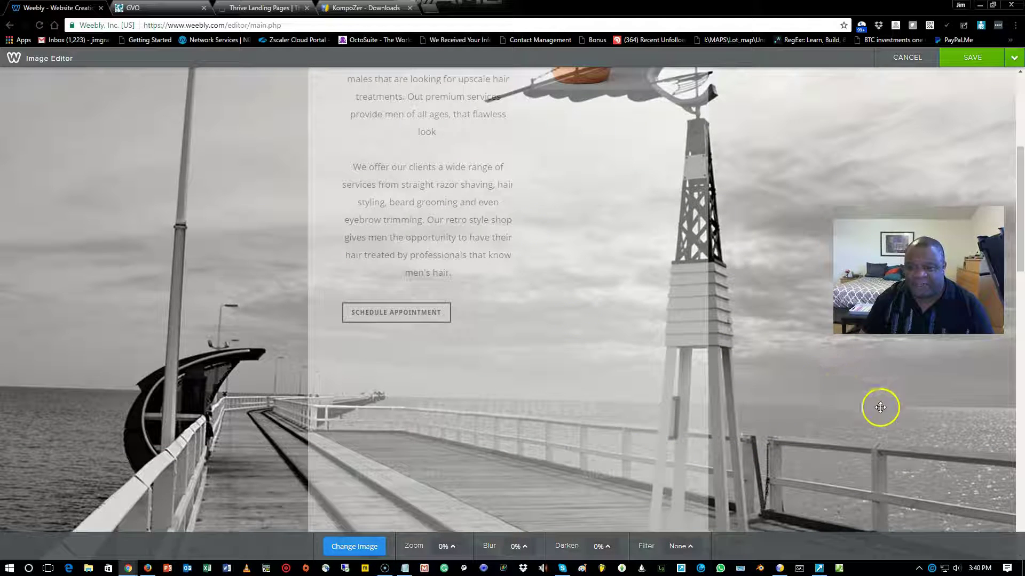
click(983, 66)
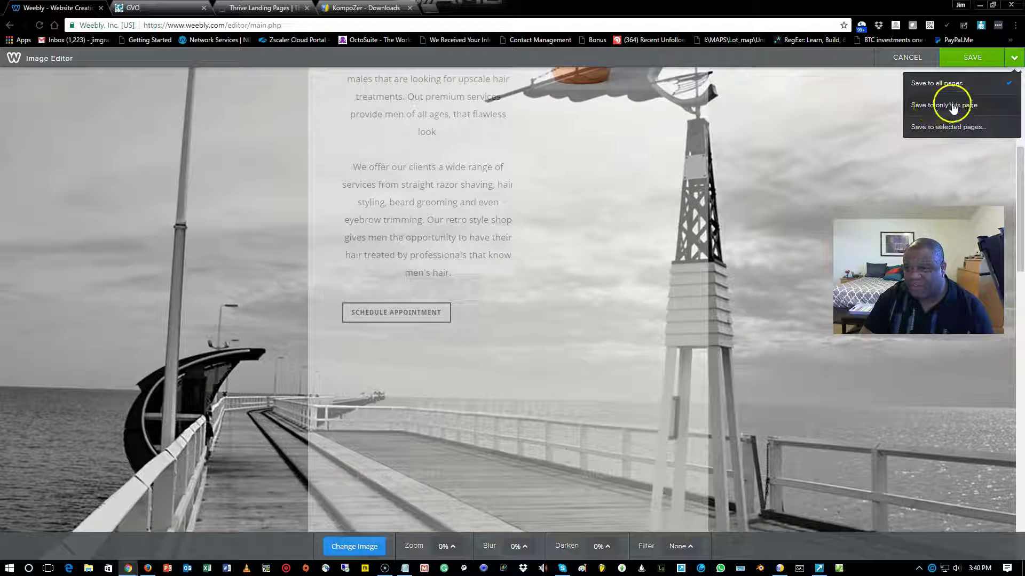
click(969, 106)
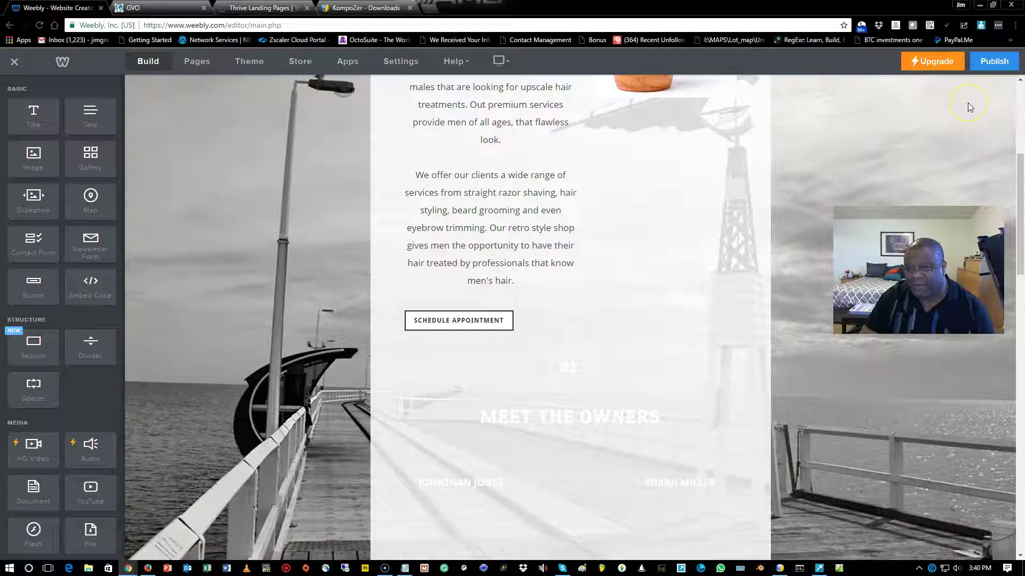
click(949, 113)
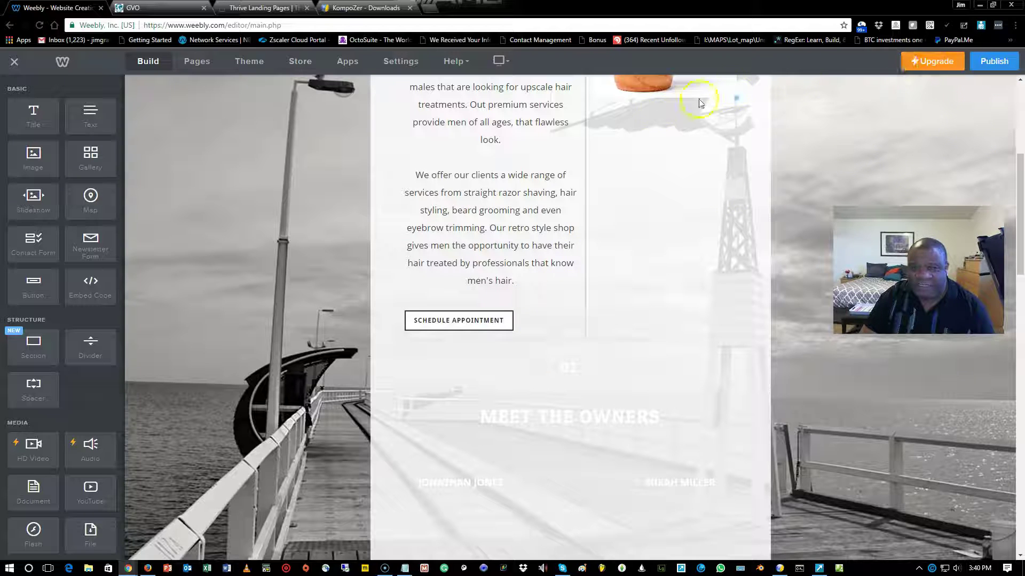
- Open the theme gallery to change the site's theme
scroll(956, 344, up, 5)
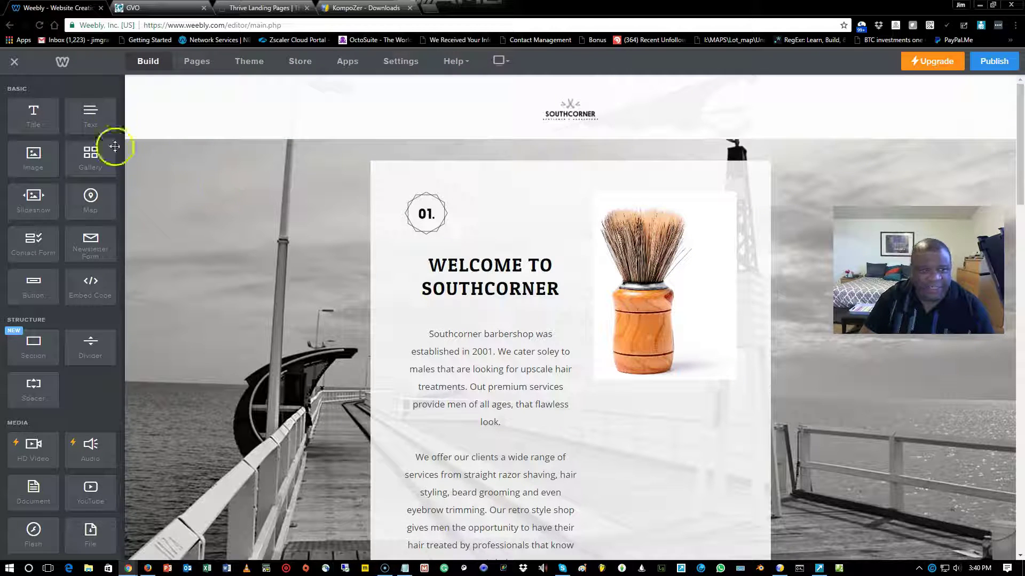
click(197, 62)
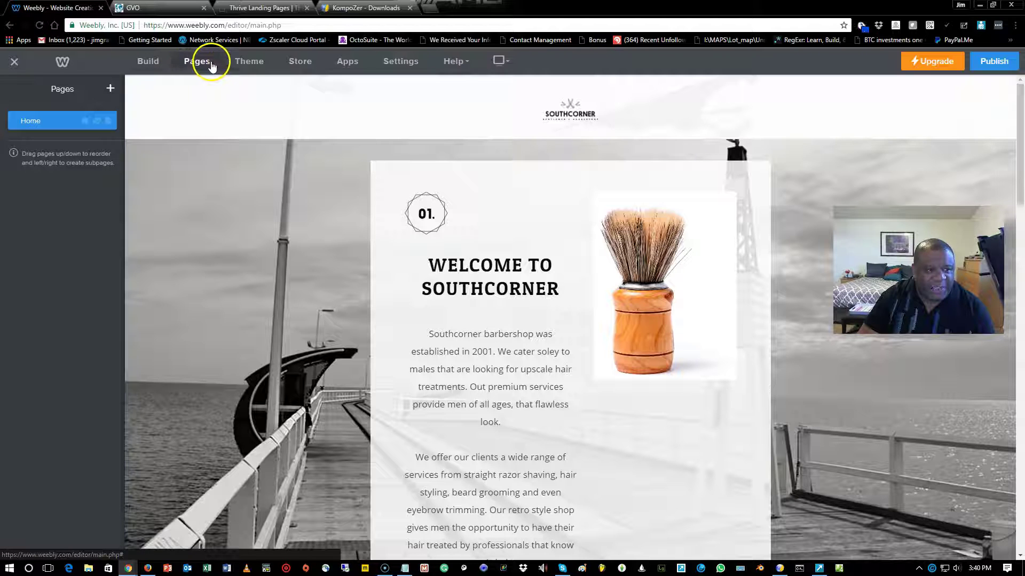
click(249, 62)
click(106, 152)
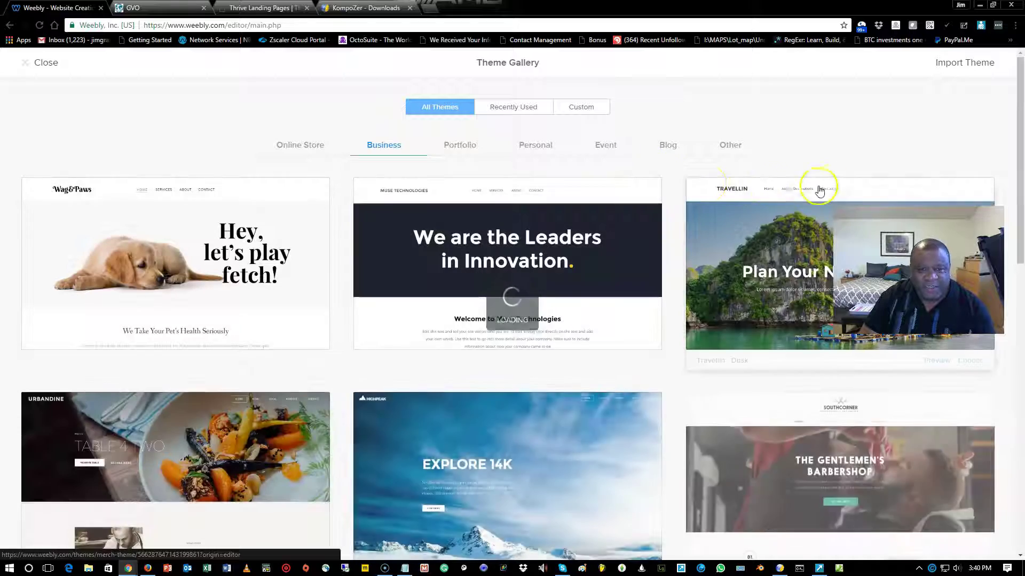
- Preview the Southcorner - Haberdasher theme on the site, cancel the preview and return to the theme gallery
scroll(817, 240, down, 1)
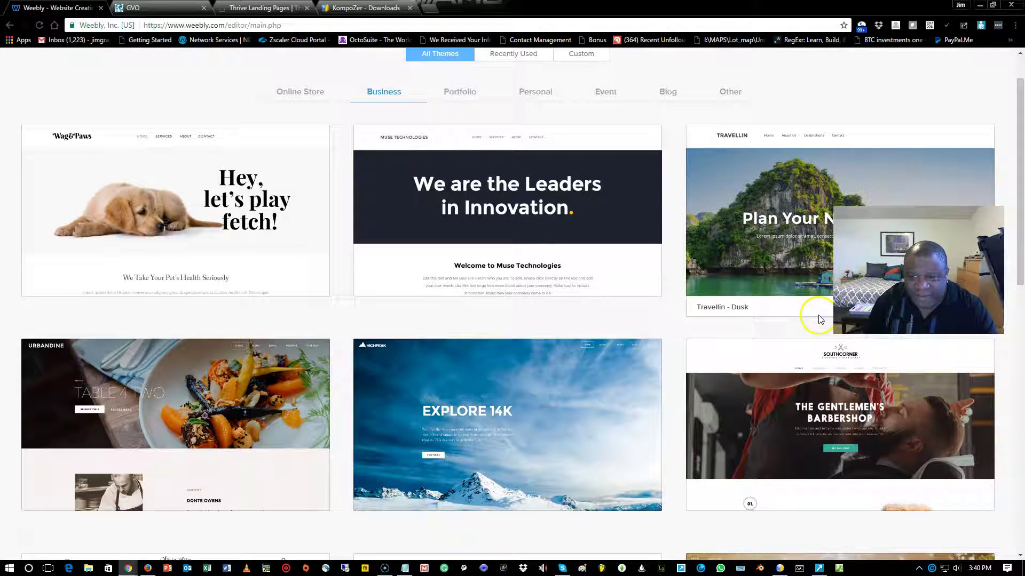
scroll(822, 406, down, 3)
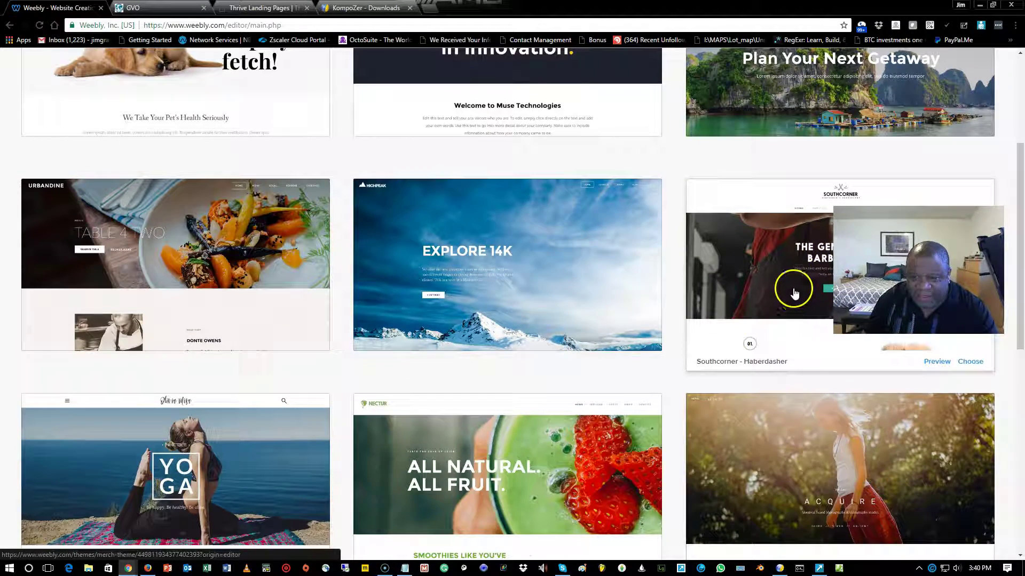
click(793, 291)
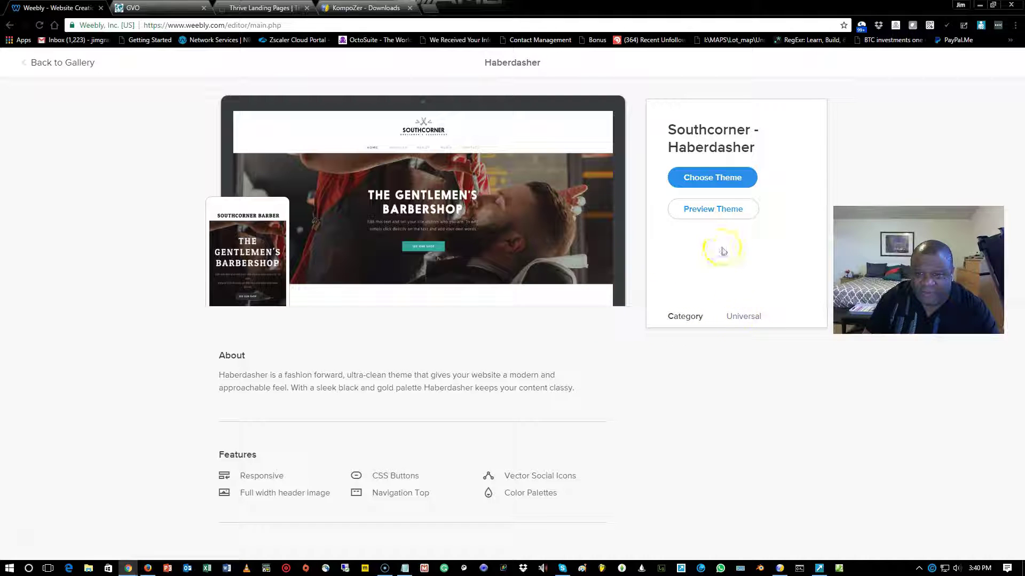
click(702, 209)
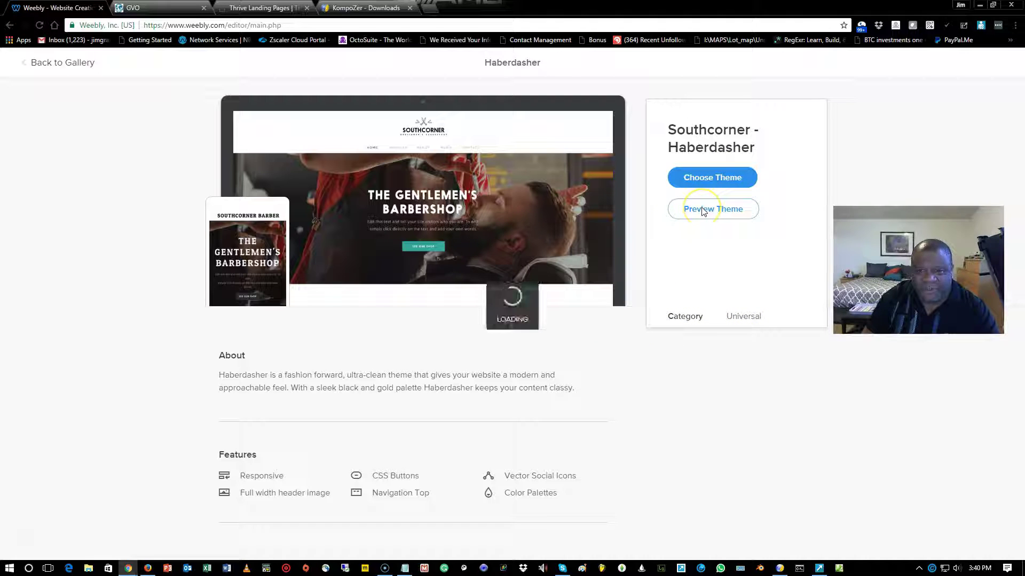
scroll(738, 270, down, 5)
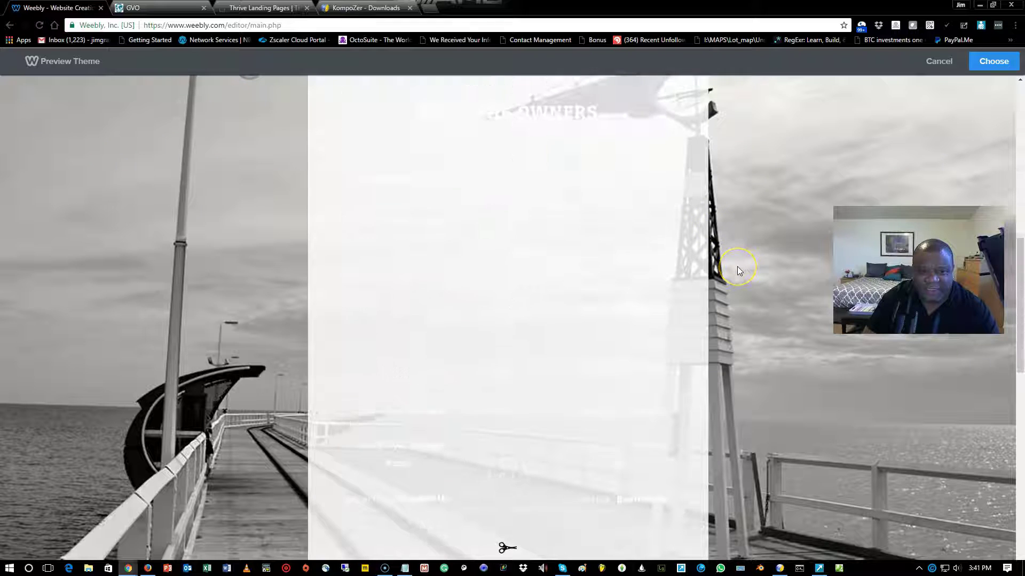
scroll(737, 269, down, 10)
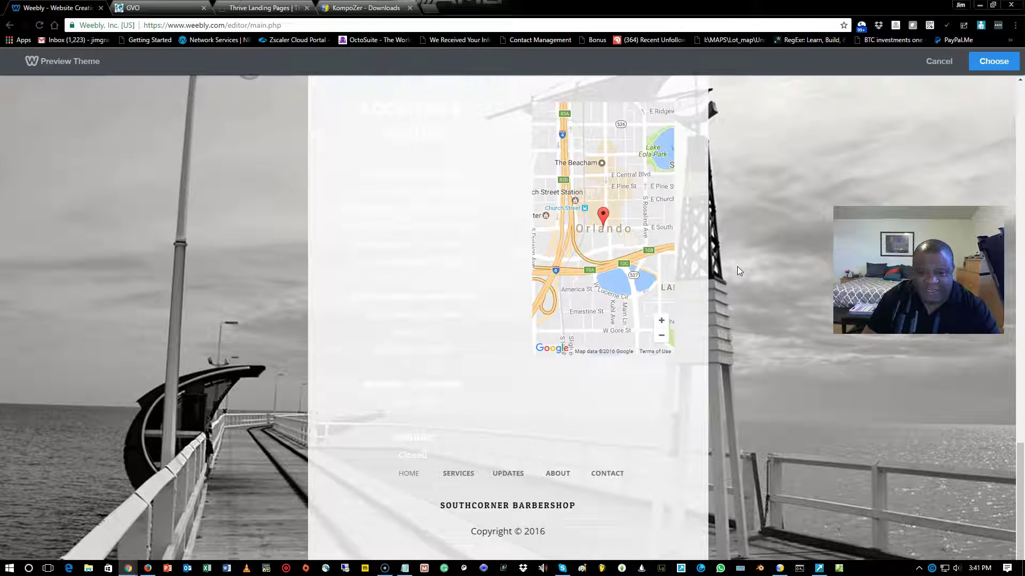
scroll(738, 267, up, 10)
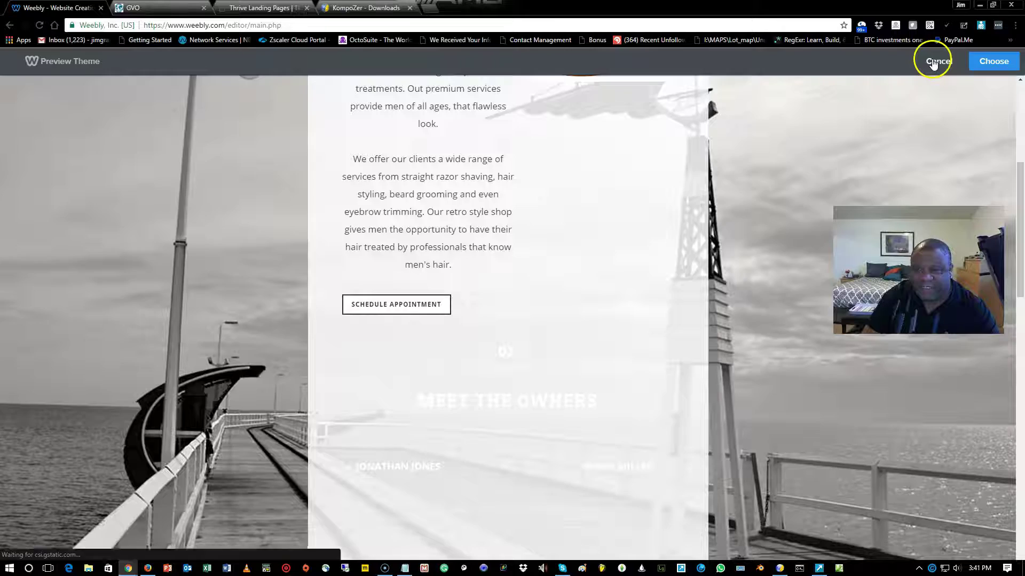
click(933, 61)
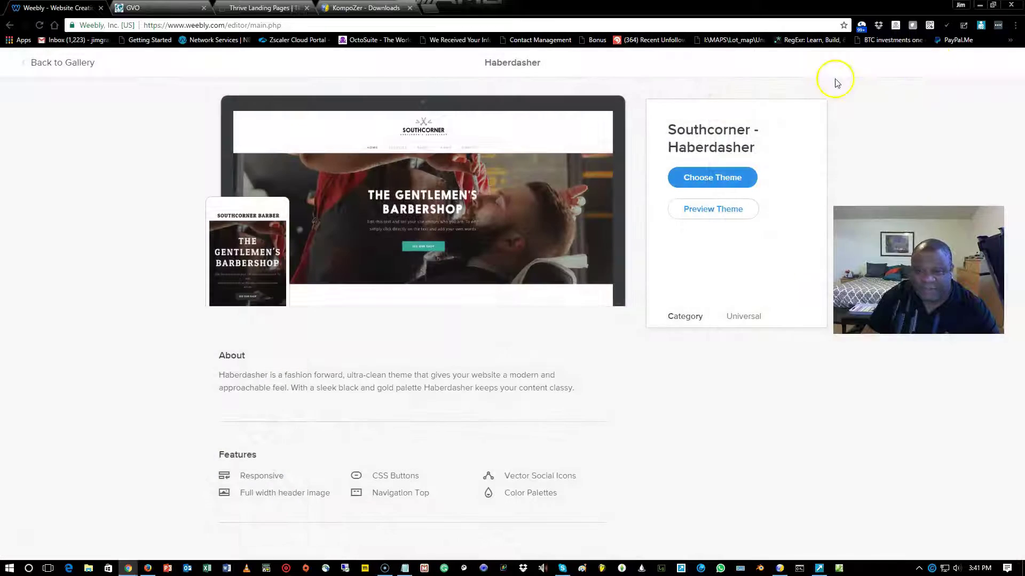
click(42, 65)
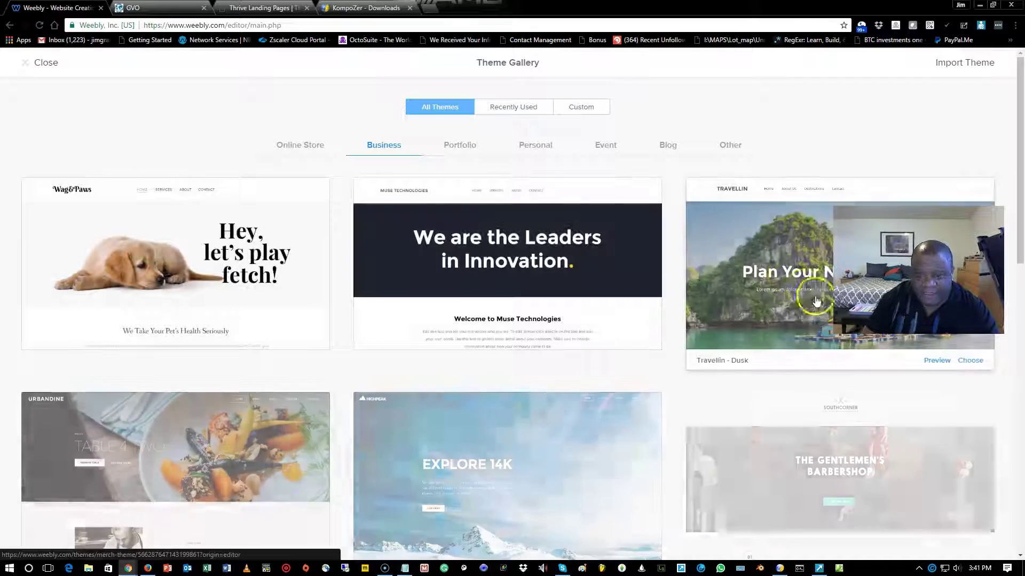
- Look through the gallery's Business and Online Store themes for a suitable alternative
scroll(816, 301, down, 6)
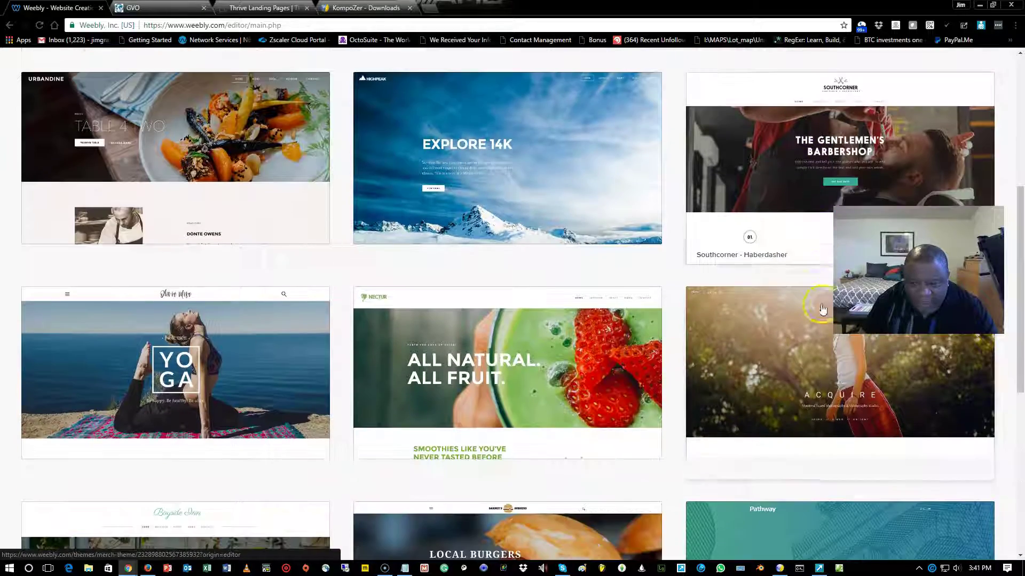
scroll(752, 281, down, 2)
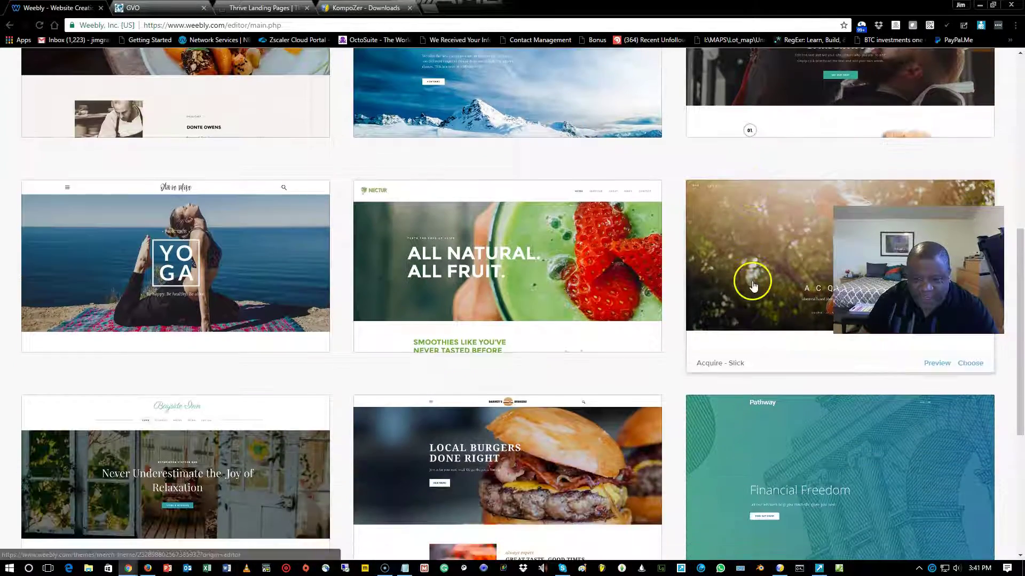
scroll(753, 285, down, 4)
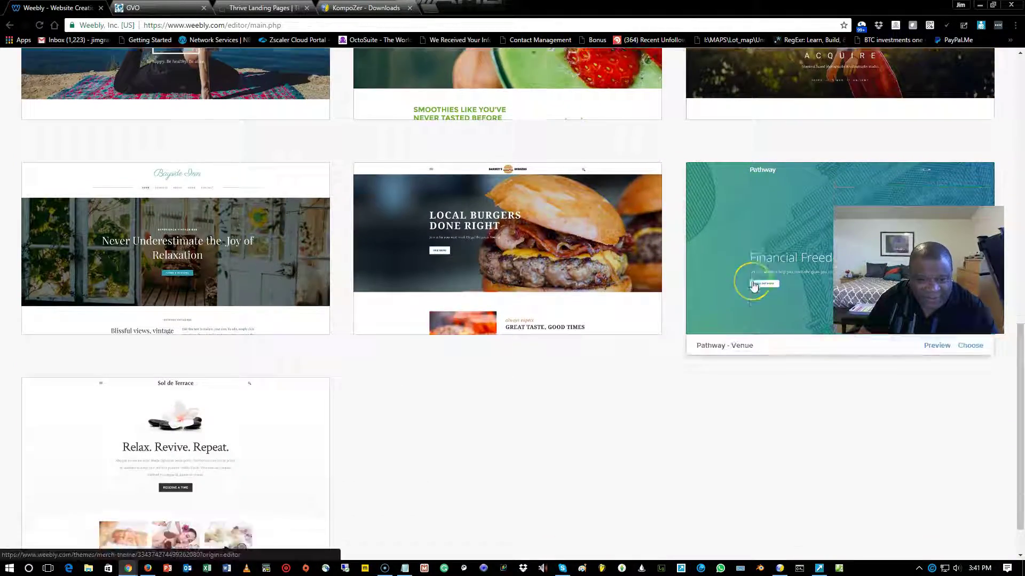
scroll(752, 285, up, 13)
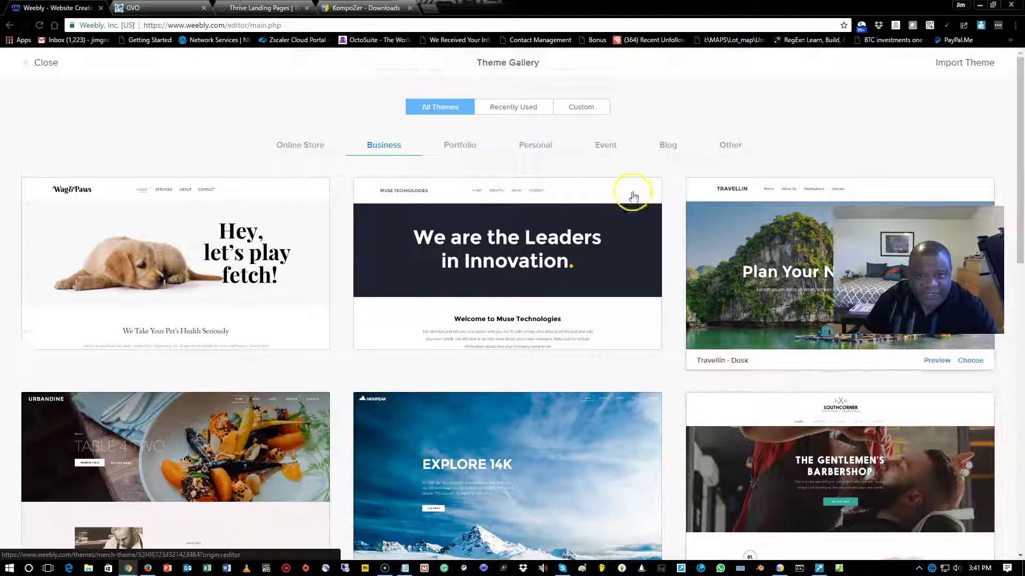
click(300, 144)
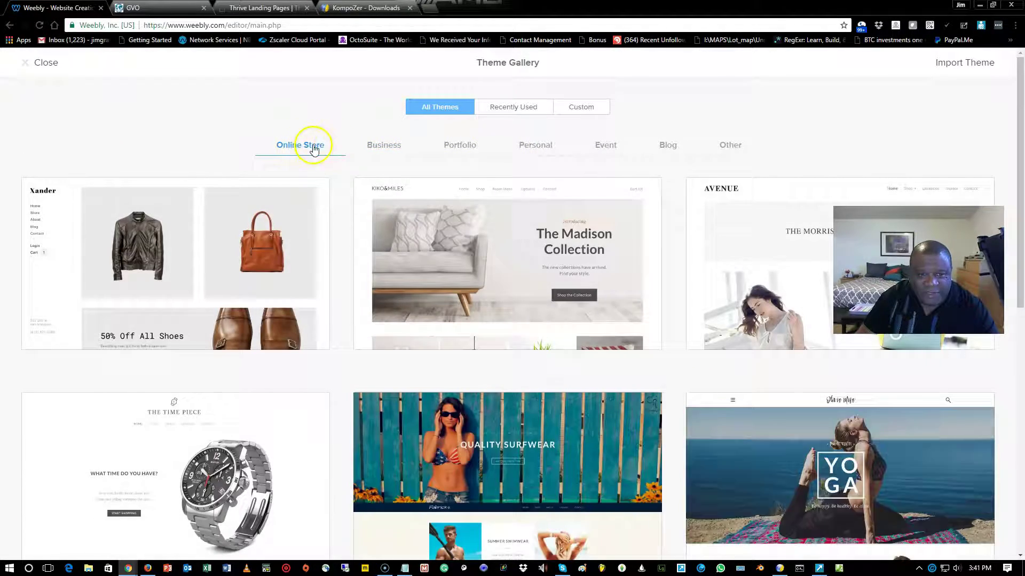
scroll(683, 235, down, 6)
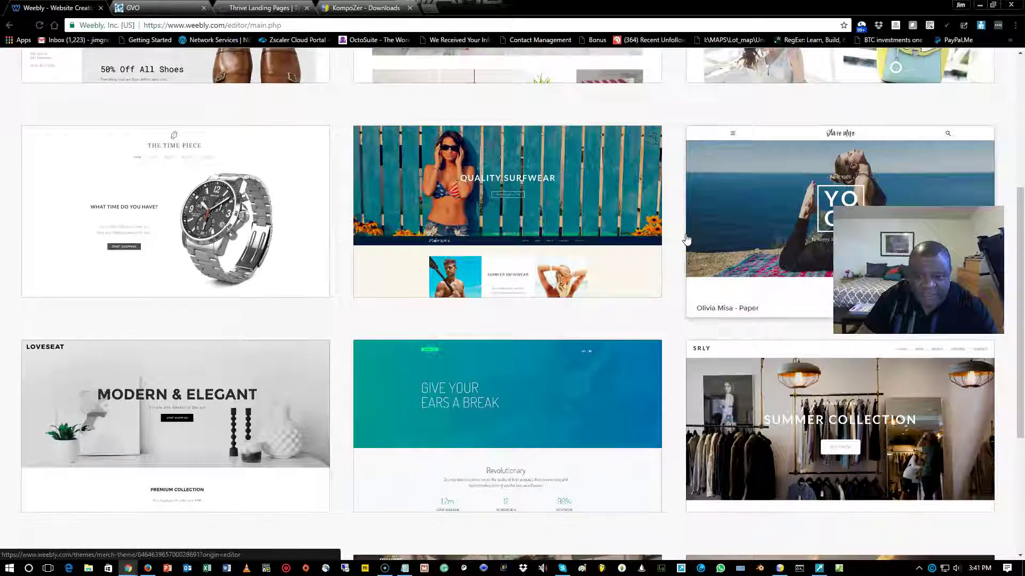
scroll(687, 239, down, 3)
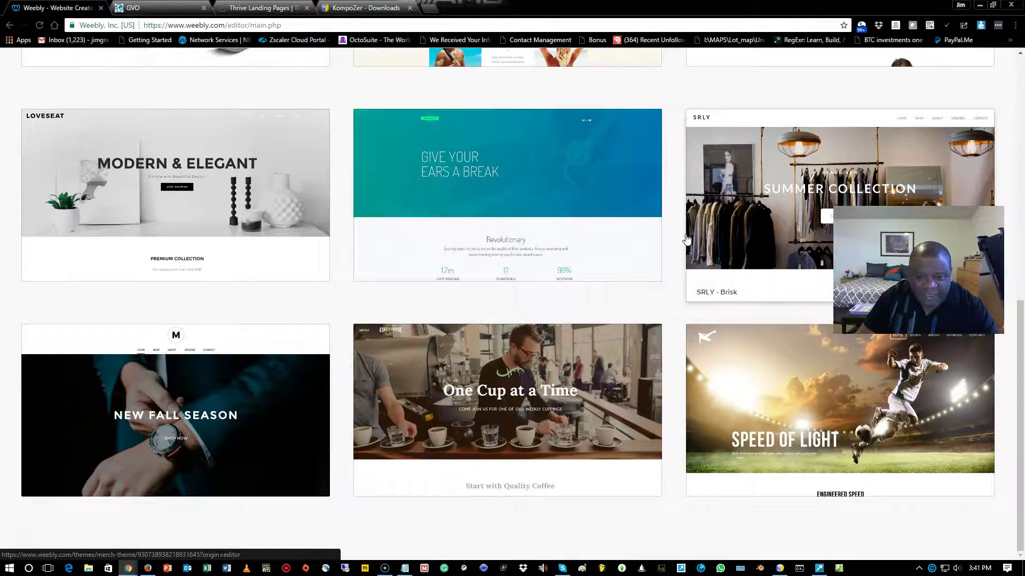
- Look through the gallery's Portfolio, Personal, Event, Blog and Other themes for a suitable alternative
scroll(687, 240, up, 6)
scroll(686, 240, up, 3)
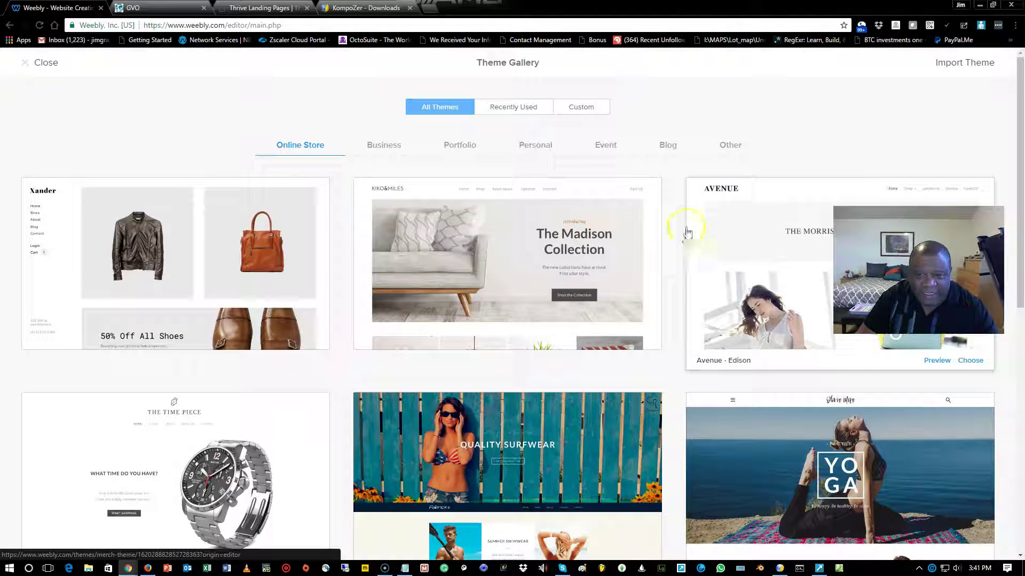
click(450, 144)
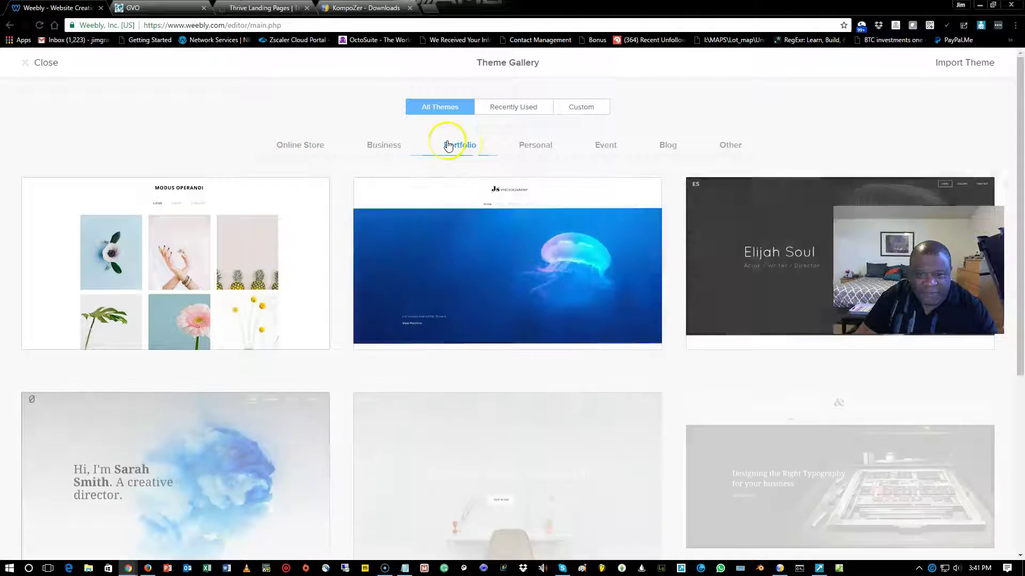
scroll(592, 234, down, 4)
scroll(592, 237, up, 4)
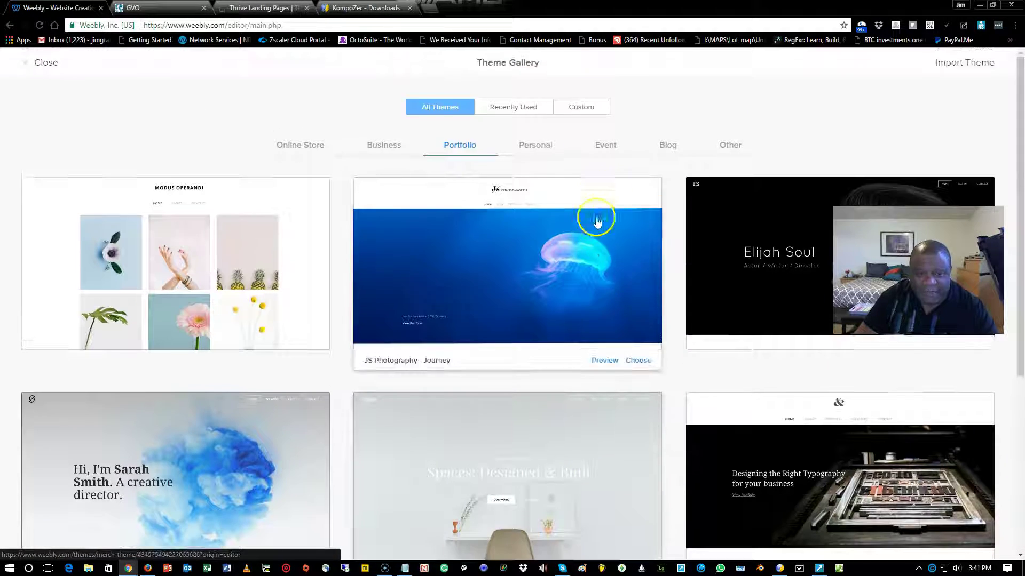
click(525, 145)
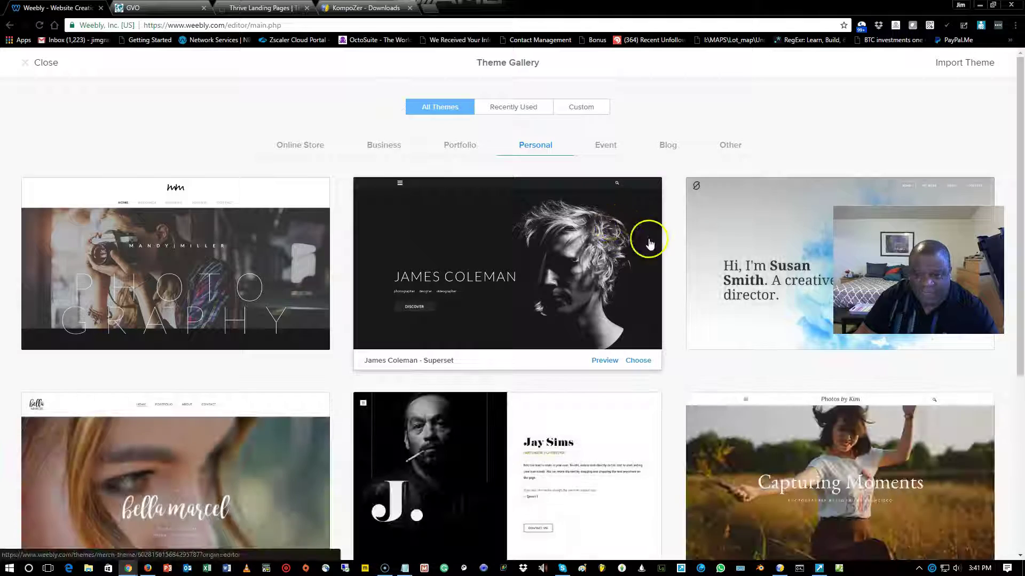
scroll(647, 238, down, 5)
scroll(650, 244, up, 5)
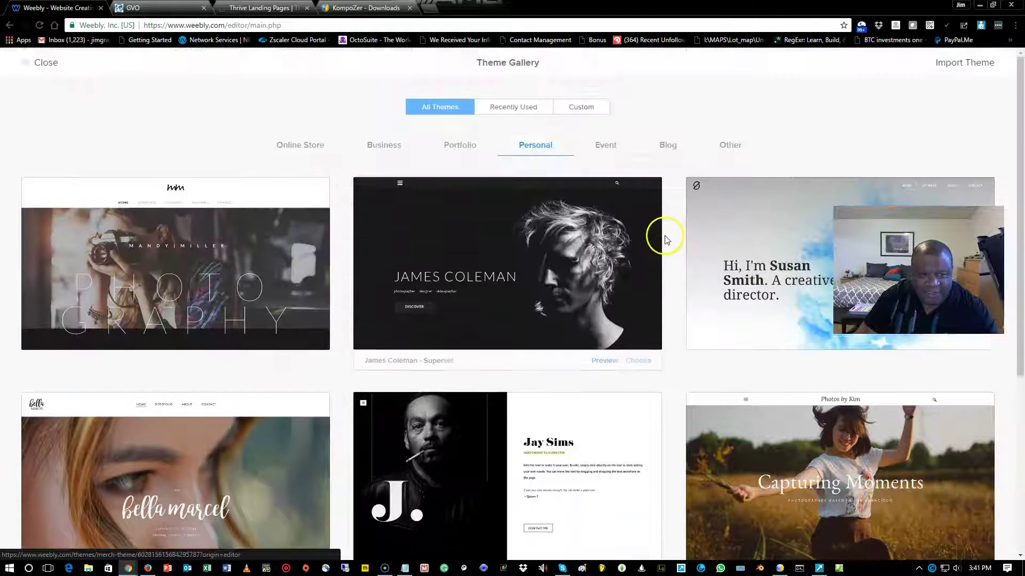
click(596, 147)
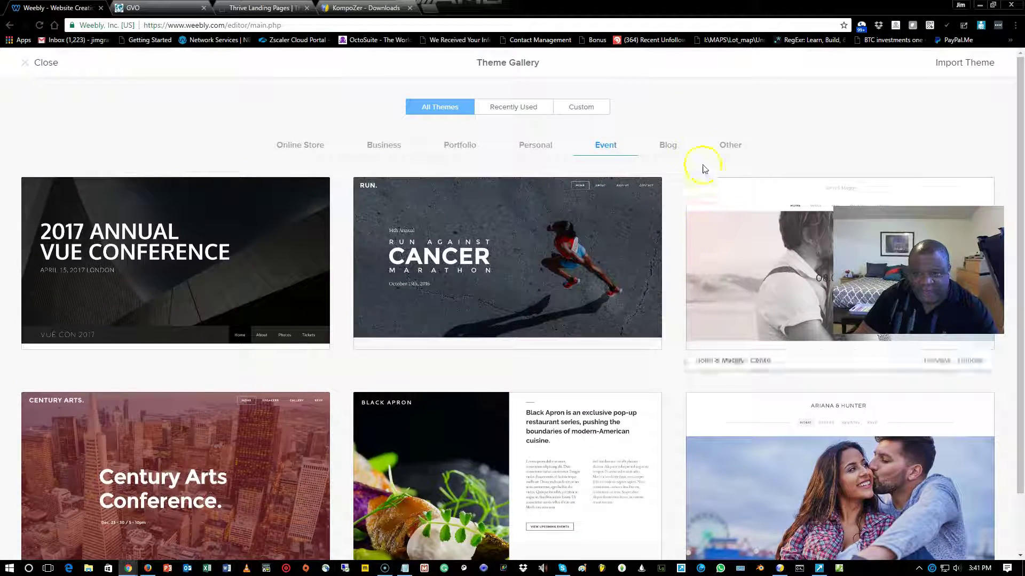
click(668, 143)
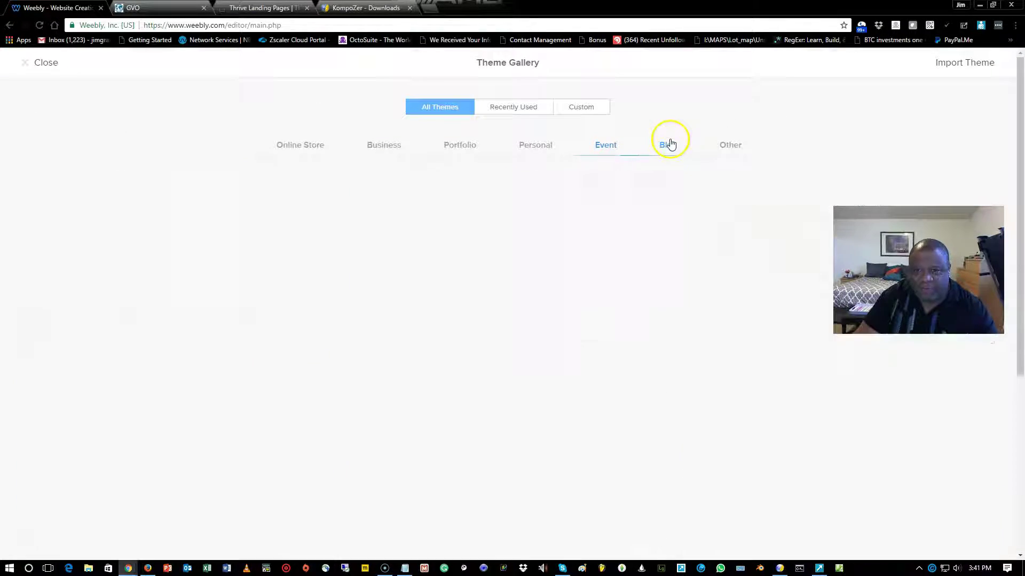
mouse_move(702, 184)
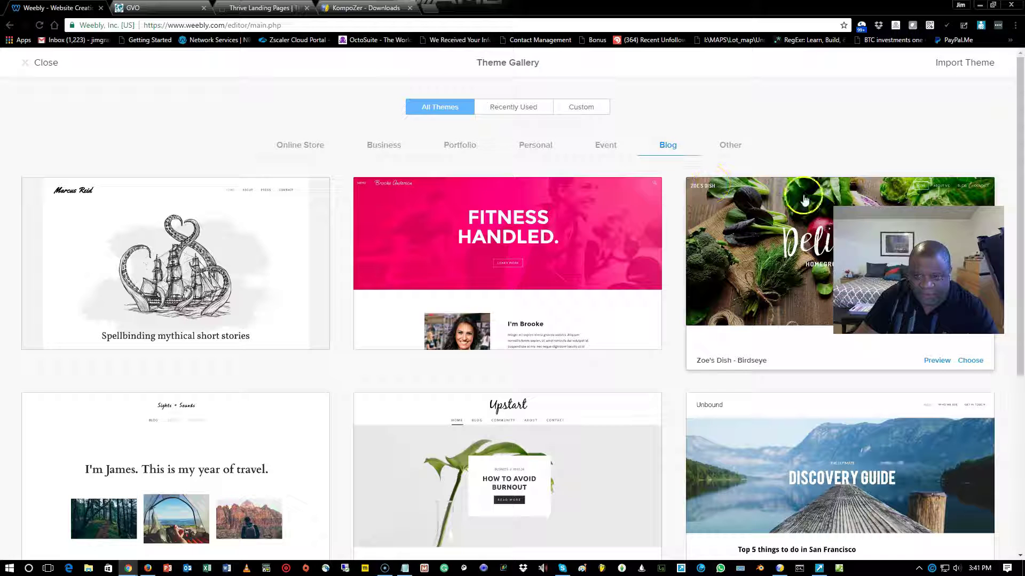
scroll(795, 221, down, 4)
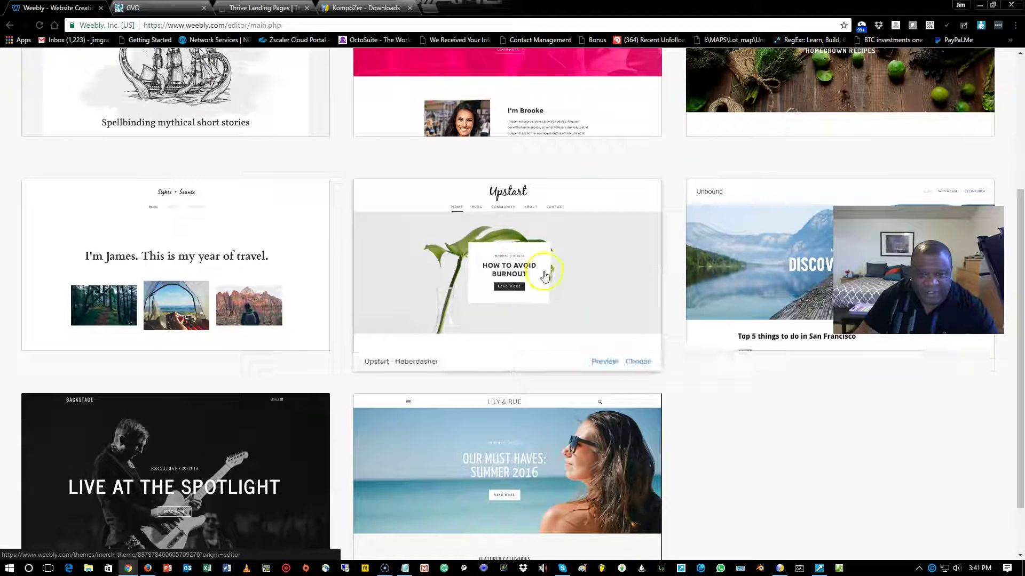
scroll(788, 251, up, 4)
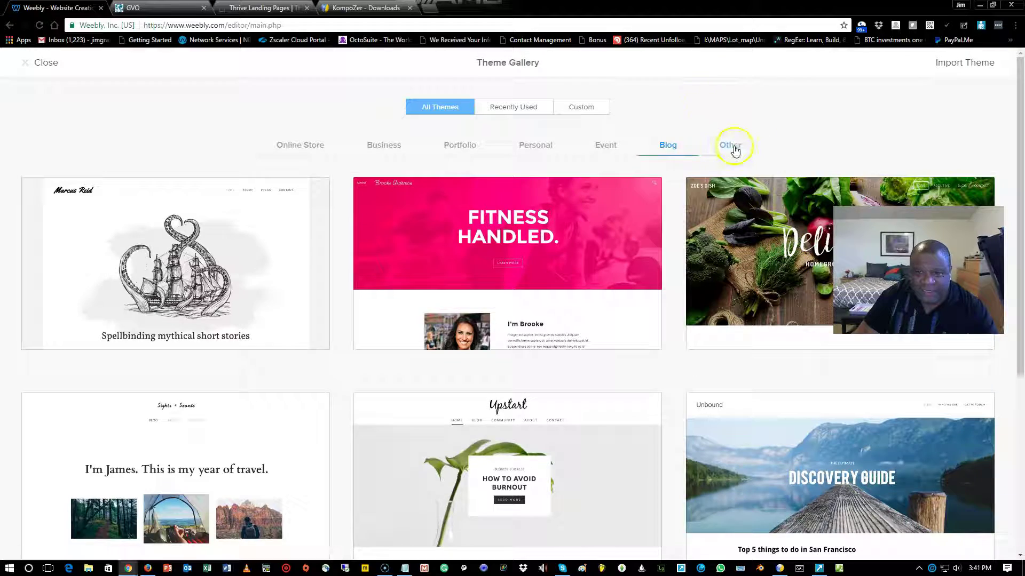
click(734, 147)
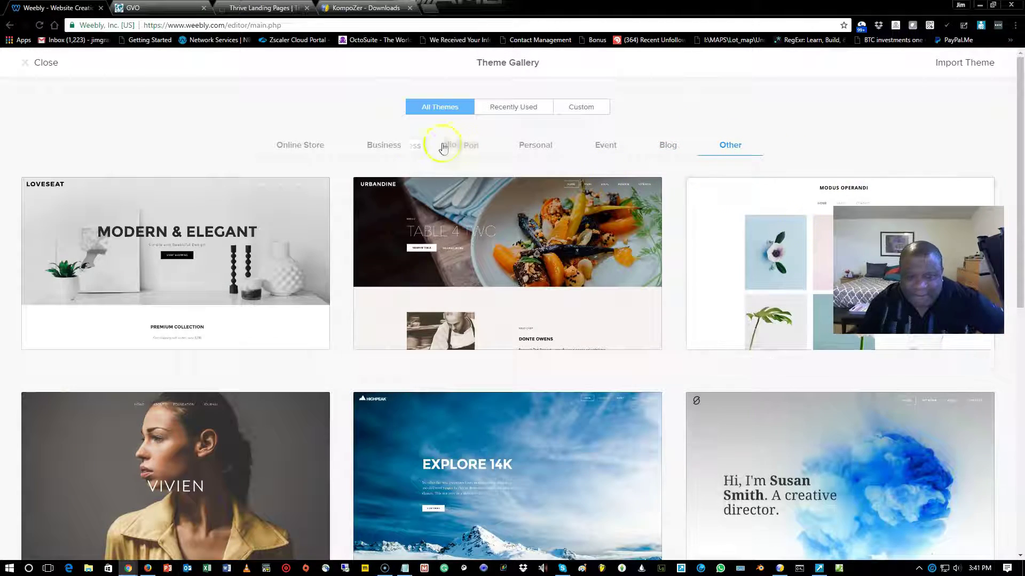
- Preview the Muse Technologies - Unite theme from the Business category and apply it to the site
click(399, 145)
scroll(786, 310, down, 1)
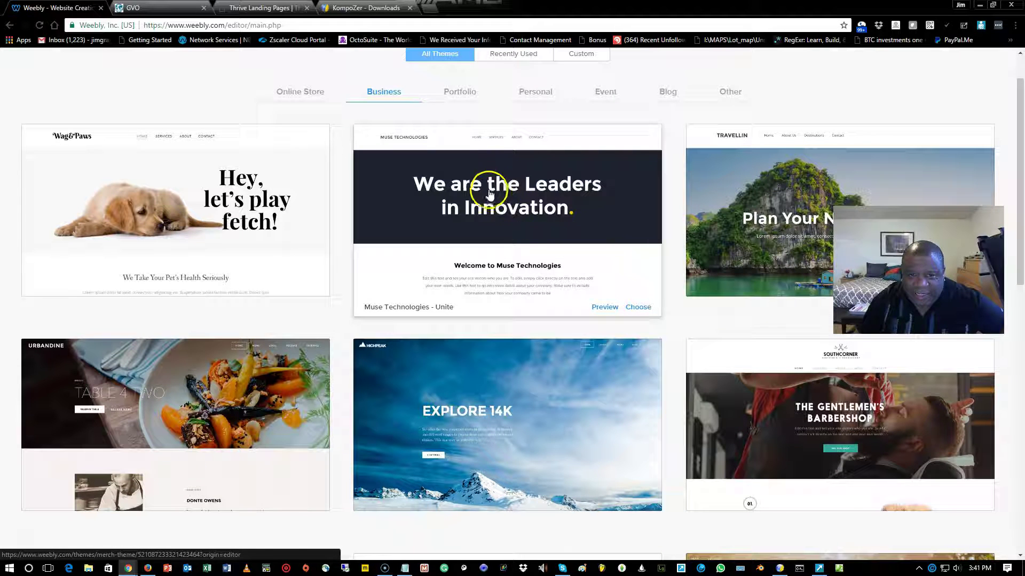
click(604, 308)
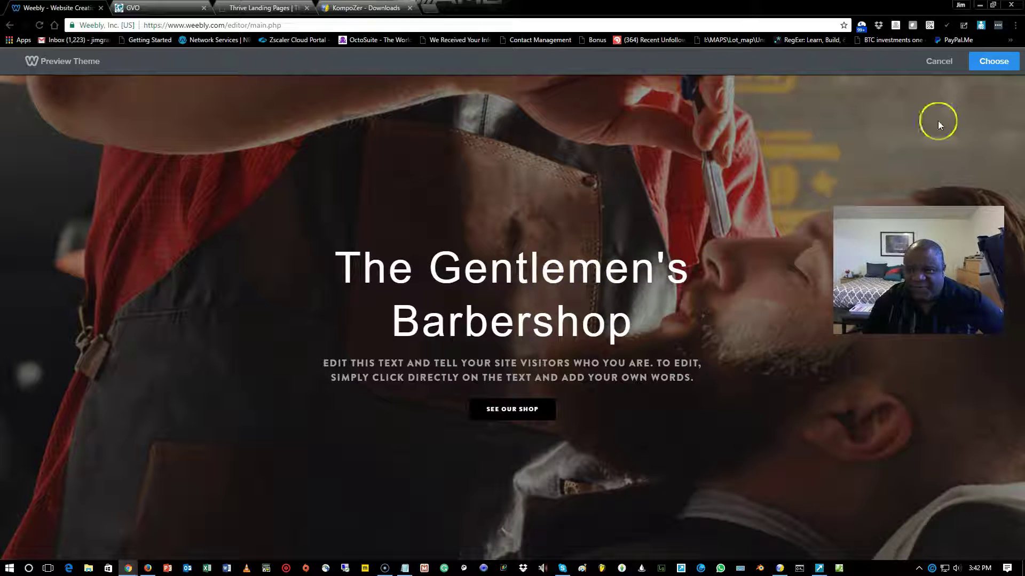
click(988, 63)
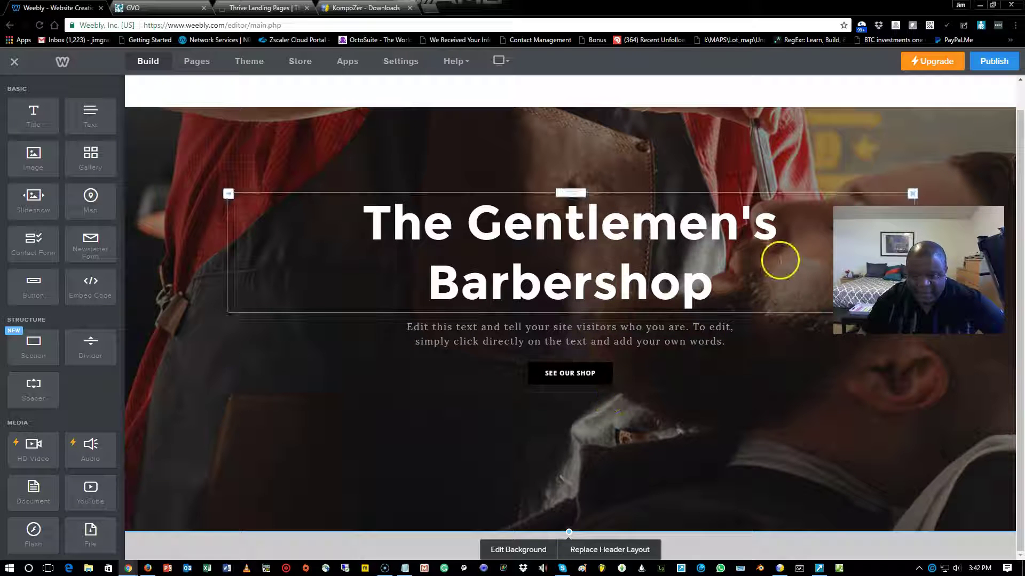
- Delete the Gentlemen's Barbershop title, the See Our Shop button and the placeholder text from the header
click(912, 194)
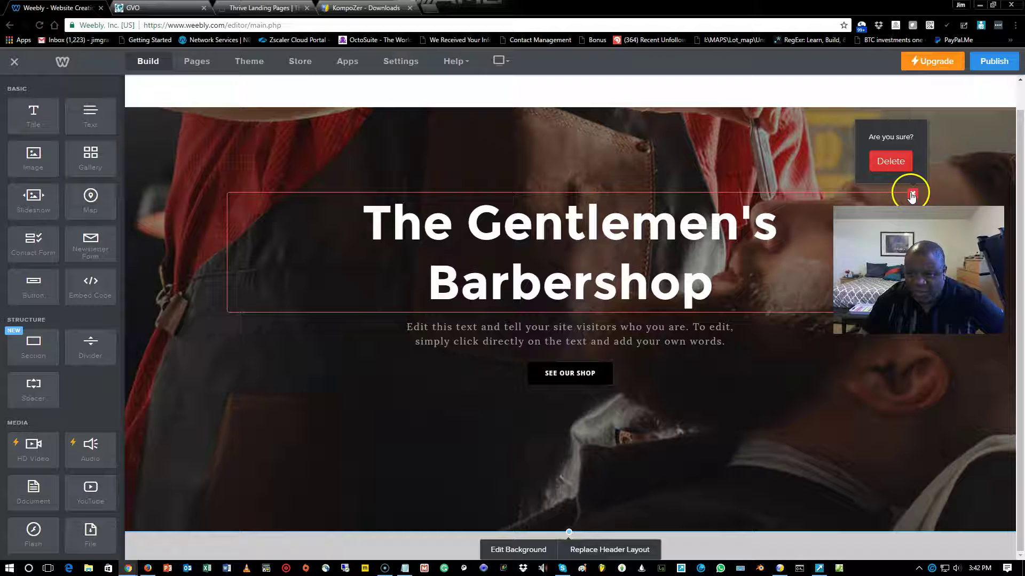
click(890, 162)
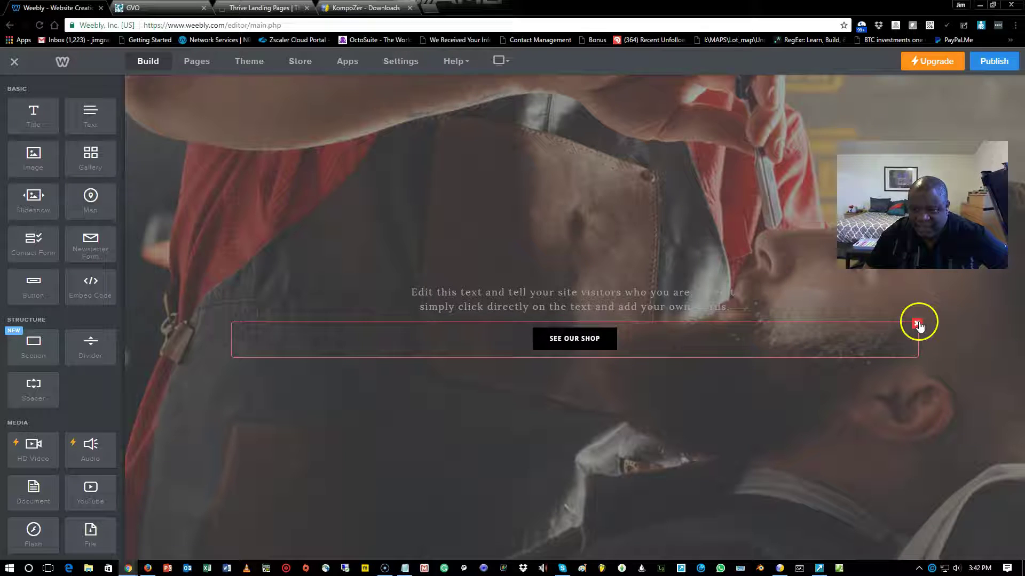
click(917, 323)
click(905, 301)
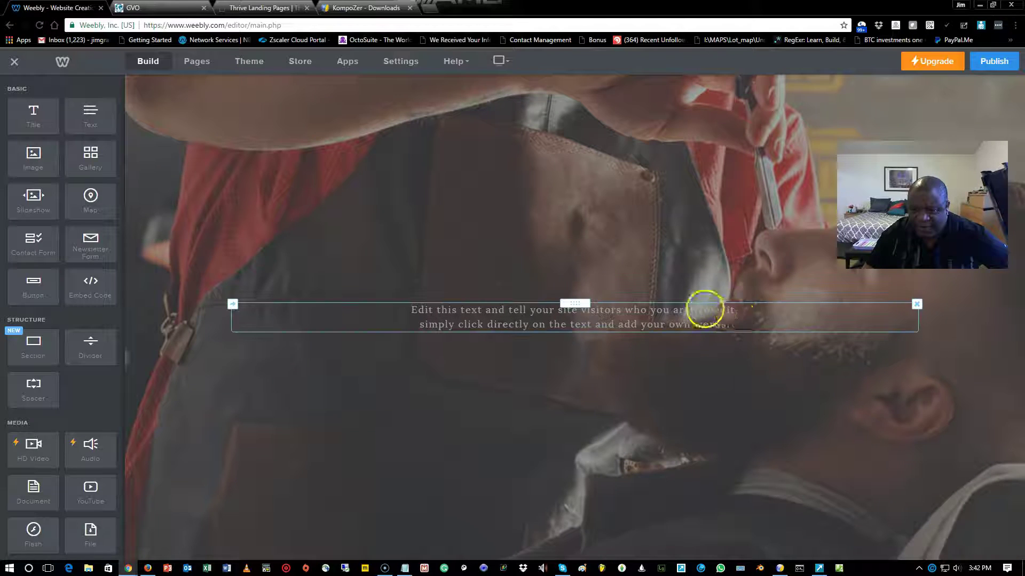
click(916, 304)
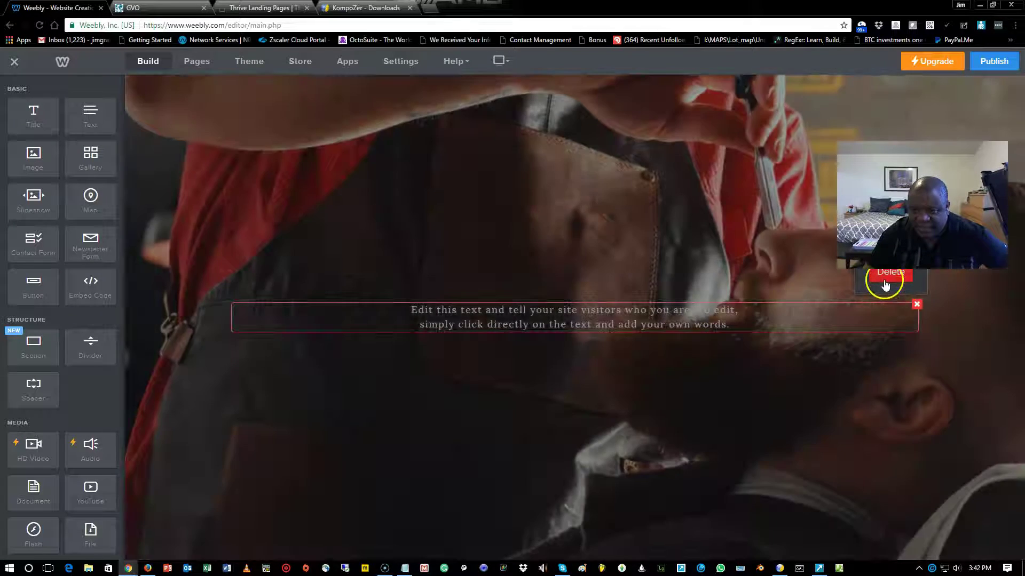
click(885, 275)
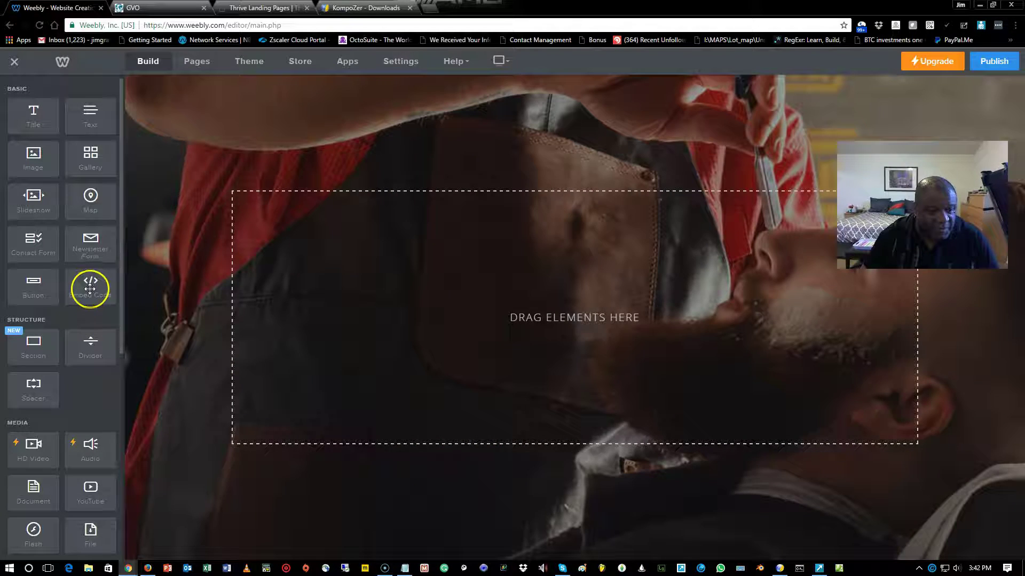
- Add an Embed Code element to the empty header area and replace its placeholder with the copied opt-in form HTML
drag(91, 292, 586, 322)
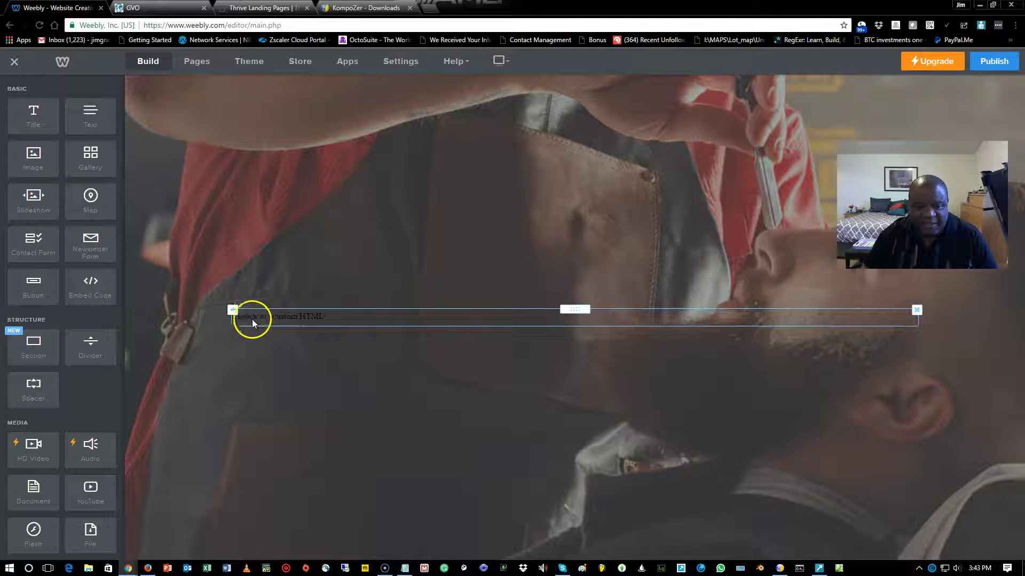
click(310, 318)
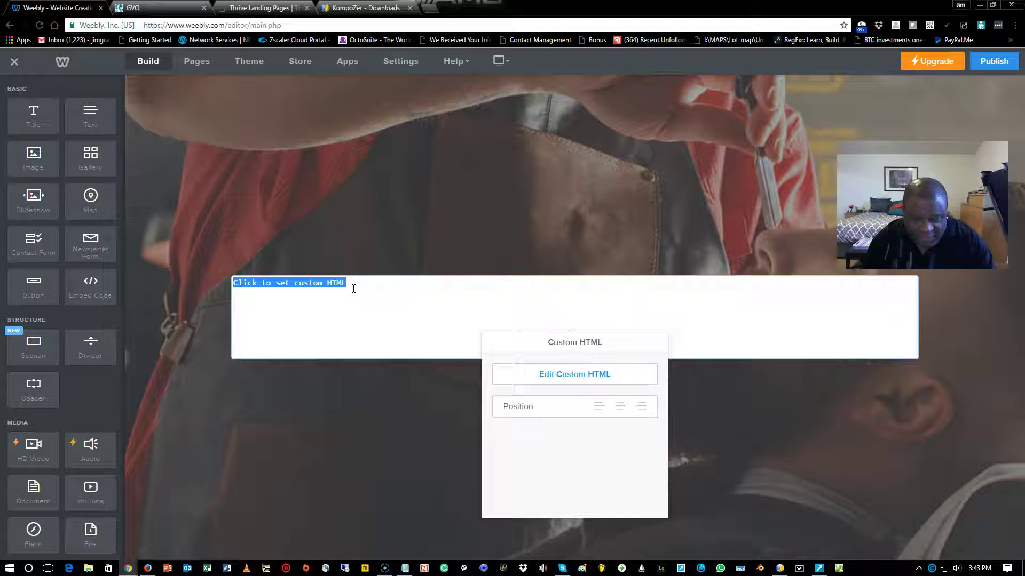
key(BackSpace)
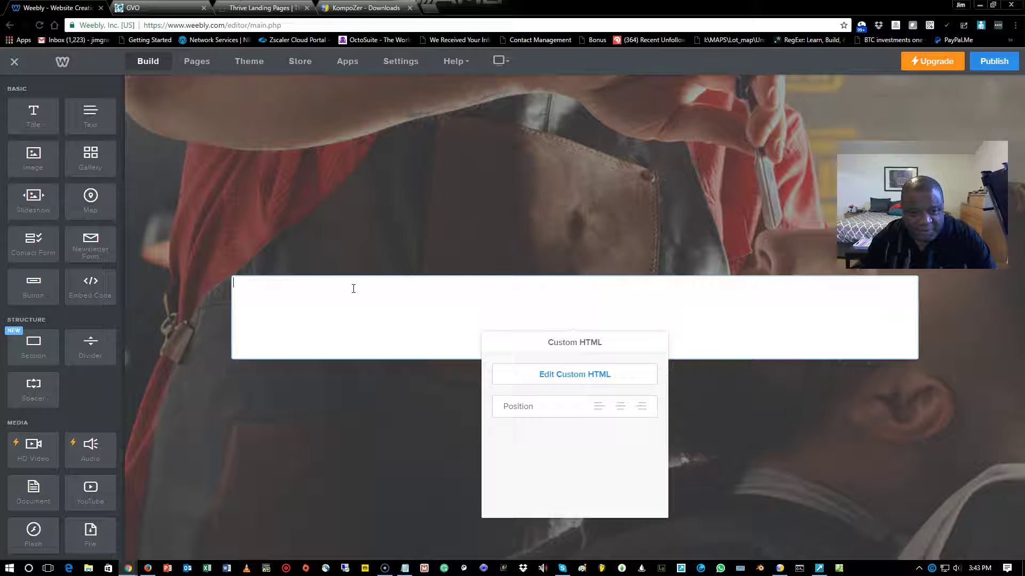
right_click(353, 288)
click(382, 348)
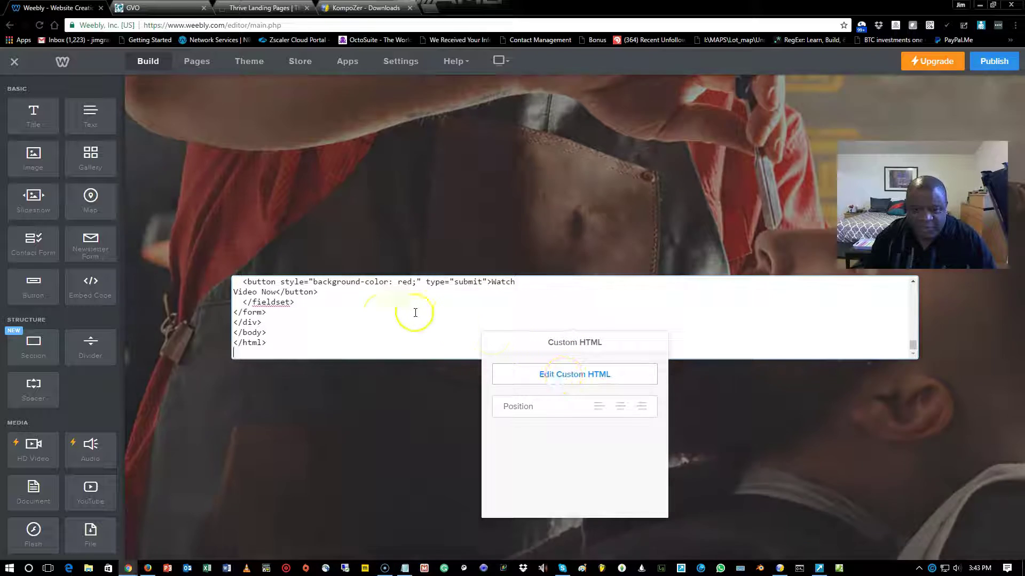
click(573, 375)
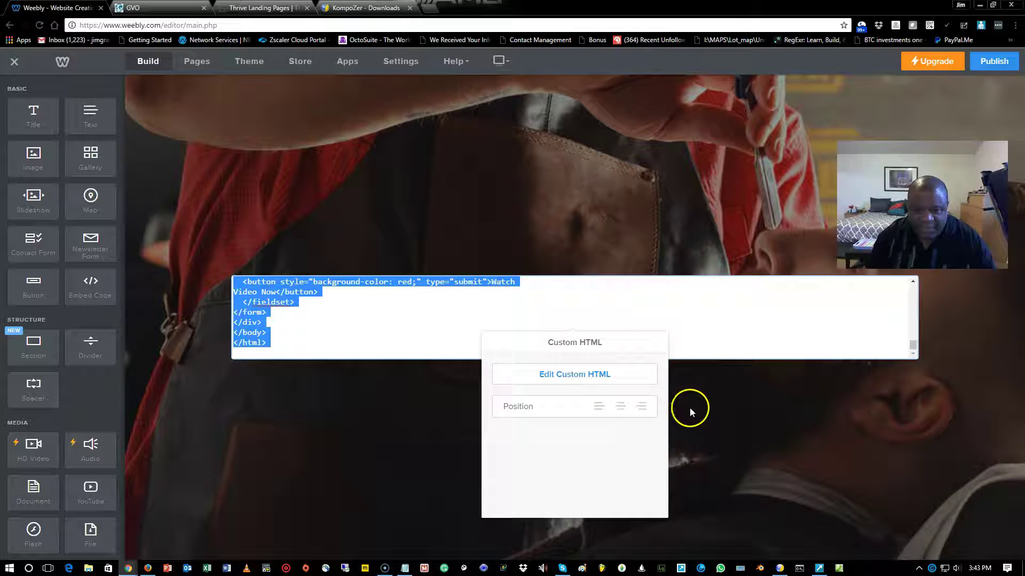
click(697, 410)
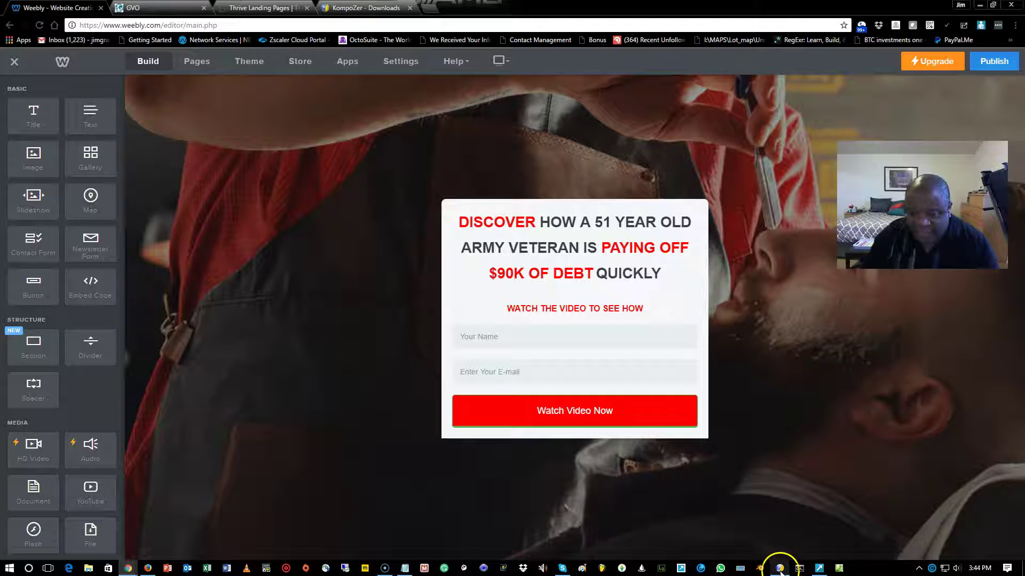
- Review the GVO form code and the Thrive sample landing page, and return to the Weebly editor
mouse_move(781, 572)
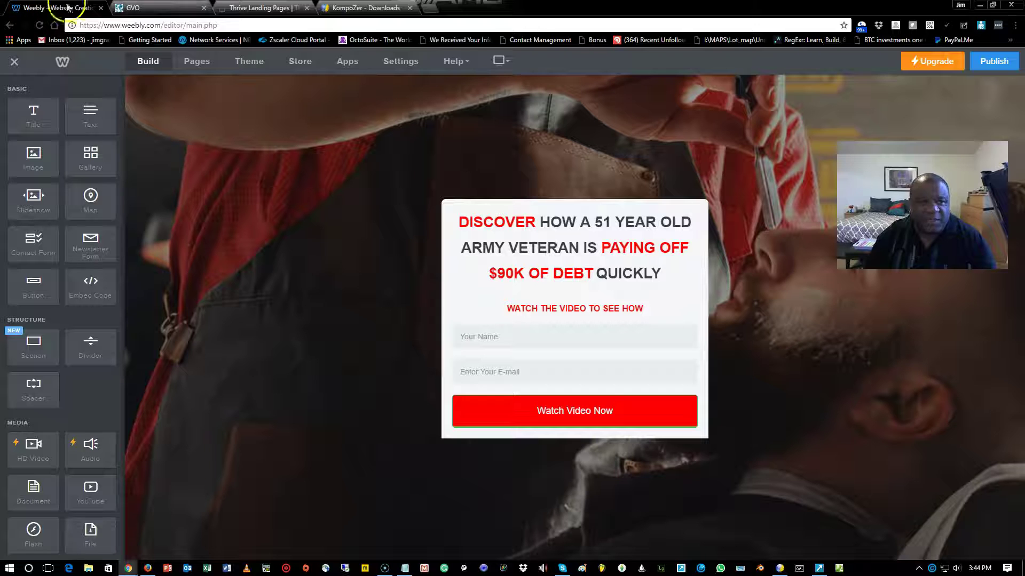
click(172, 9)
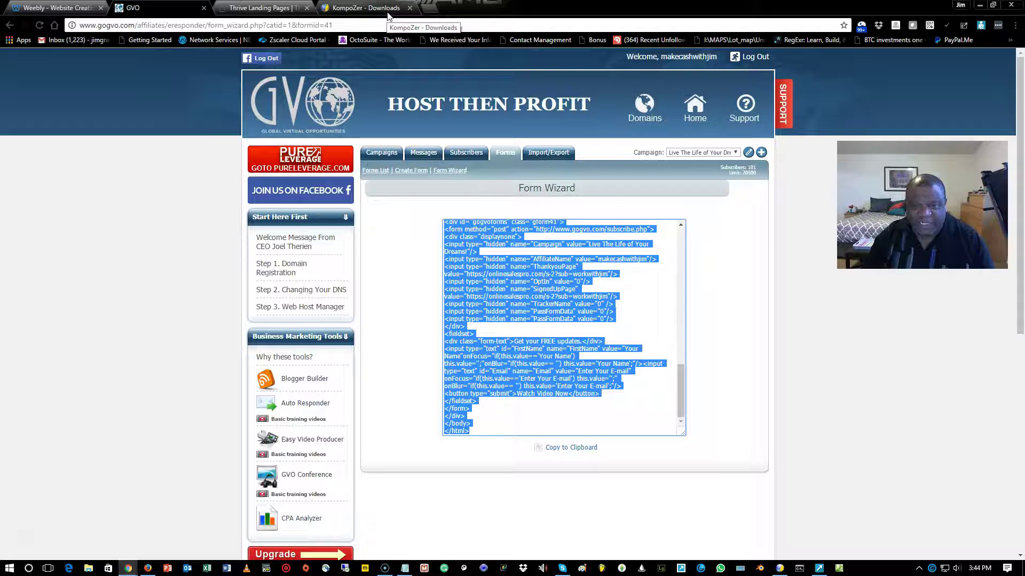
click(274, 7)
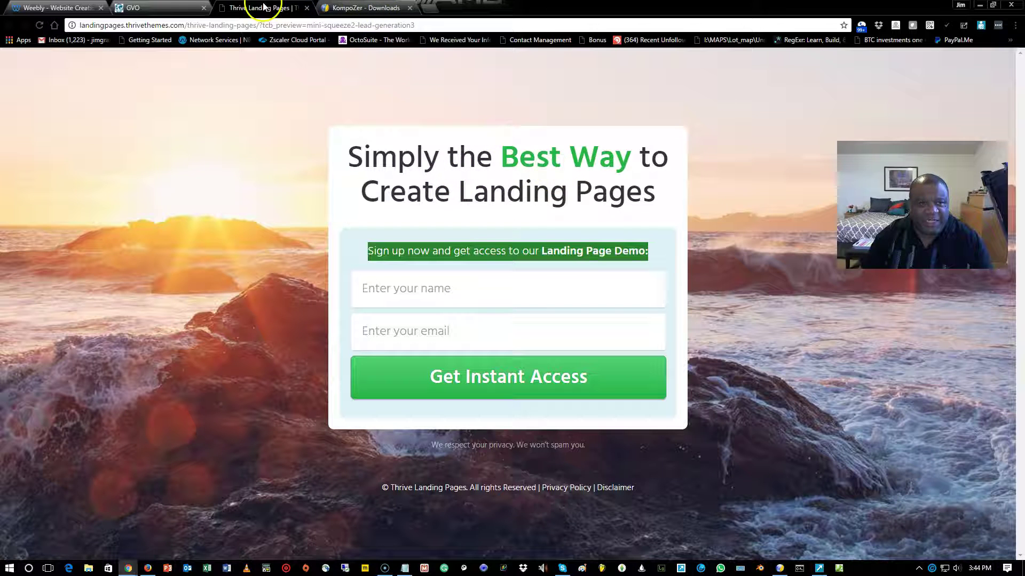
click(68, 9)
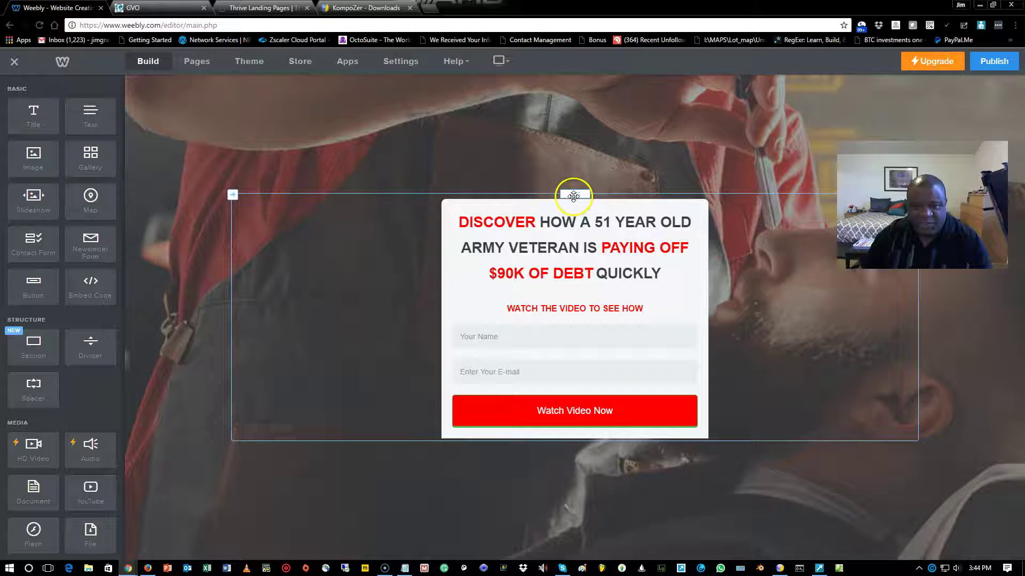
- Set the form's max-width to 550px in the embedded custom HTML
click(574, 224)
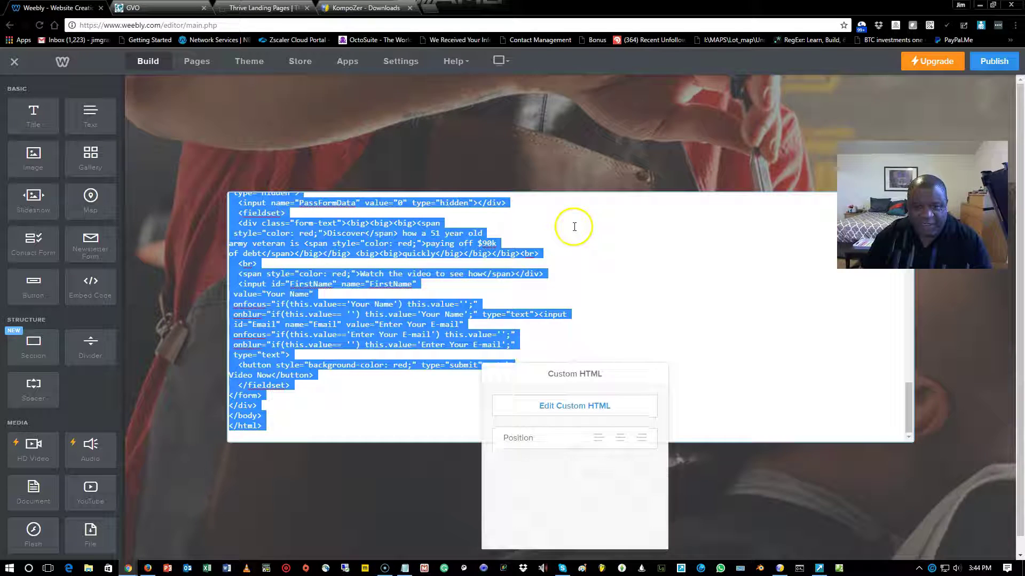
scroll(501, 339, down, 5)
scroll(501, 339, up, 10)
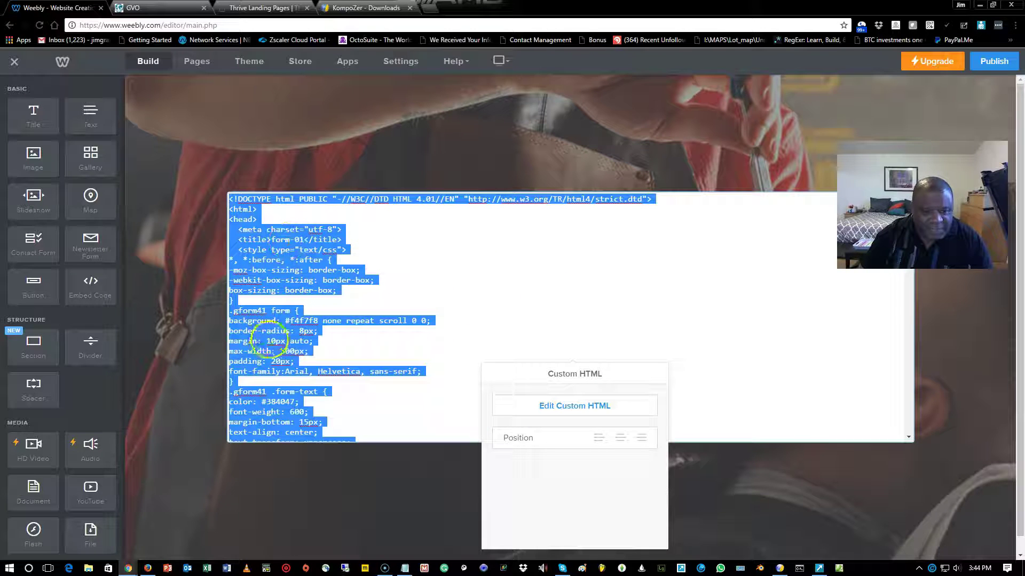
click(286, 352)
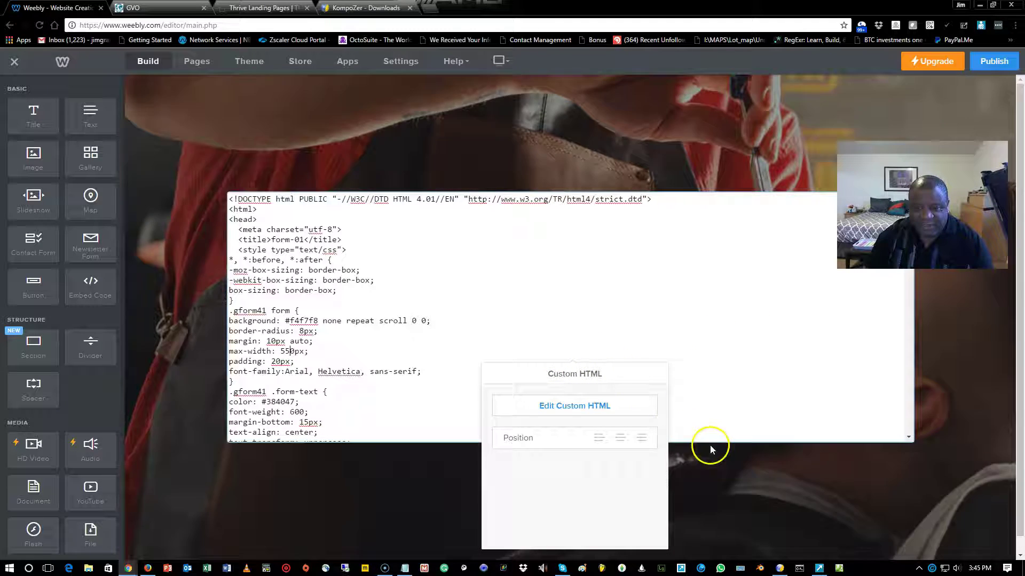
click(714, 455)
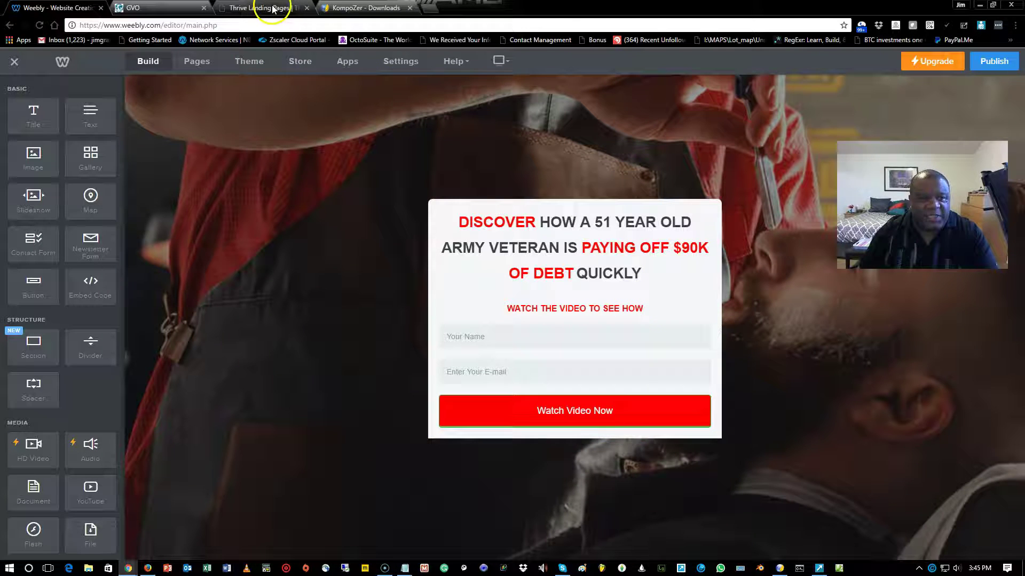
- Switch to GVO and open the Form Wizard's selection of form templates
click(169, 8)
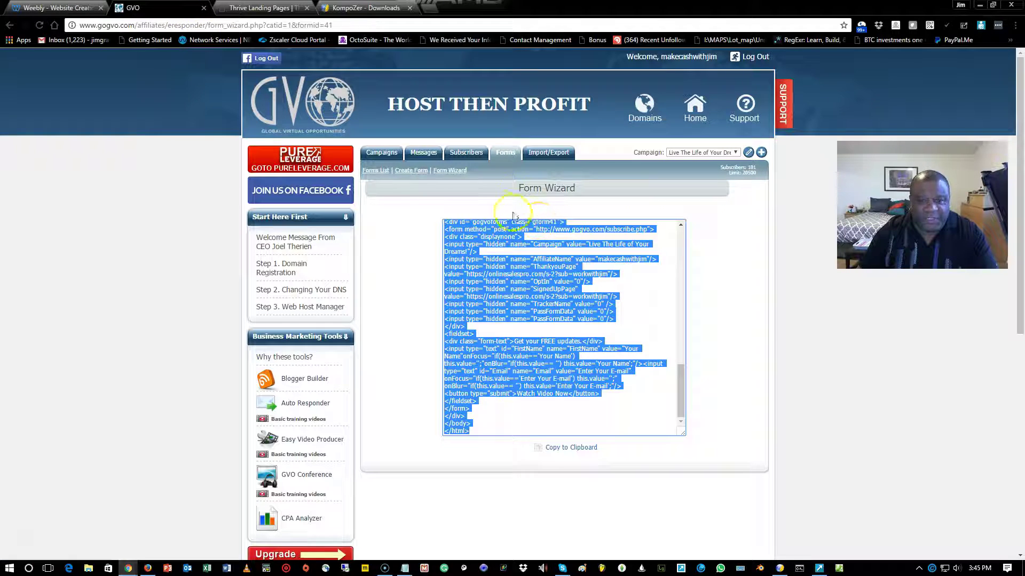
click(451, 170)
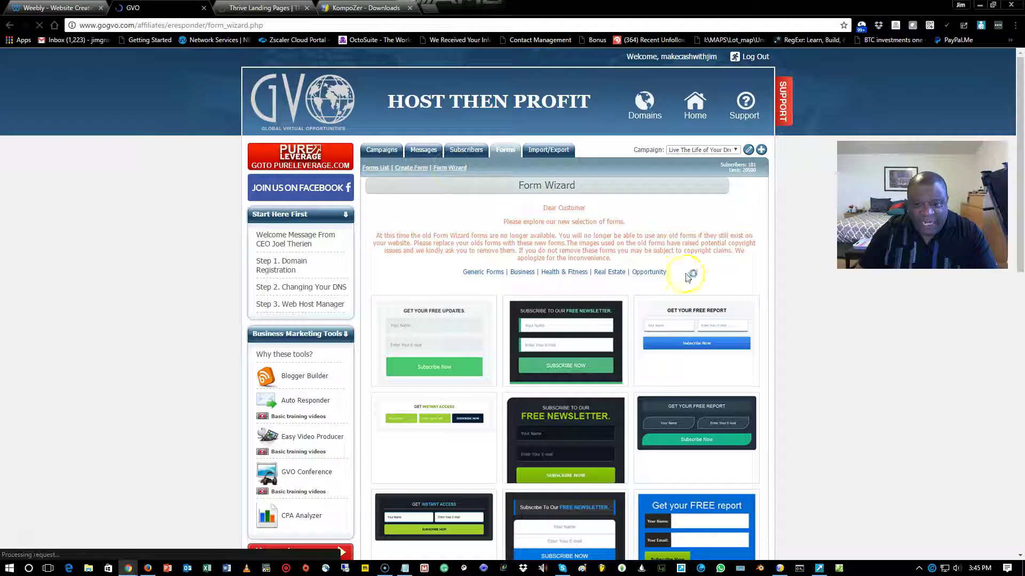
- Examine the range of opt-in form templates offered in the GVO Form Wizard, from the first row to the last
scroll(690, 274, down, 2)
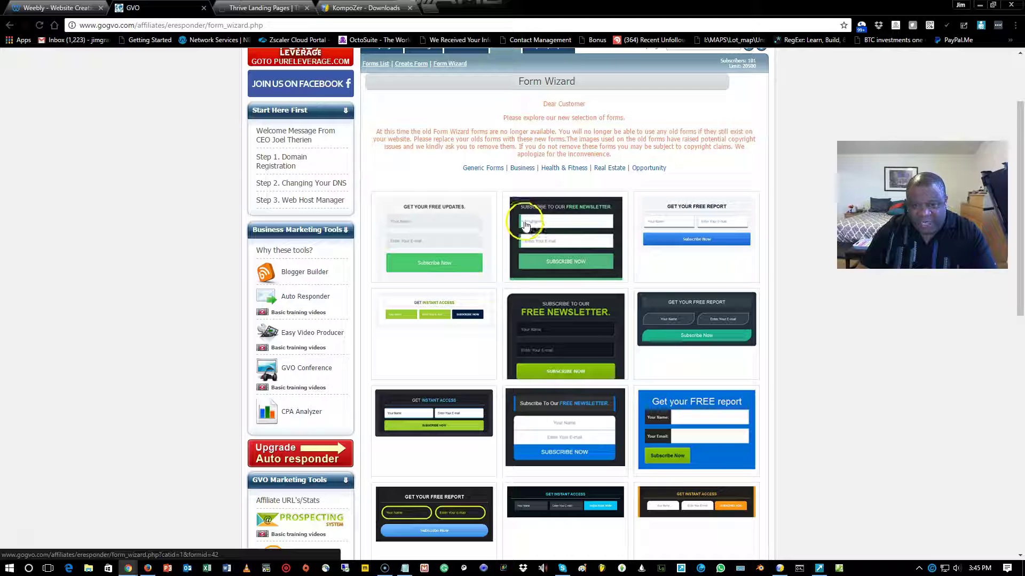
scroll(541, 257, down, 1)
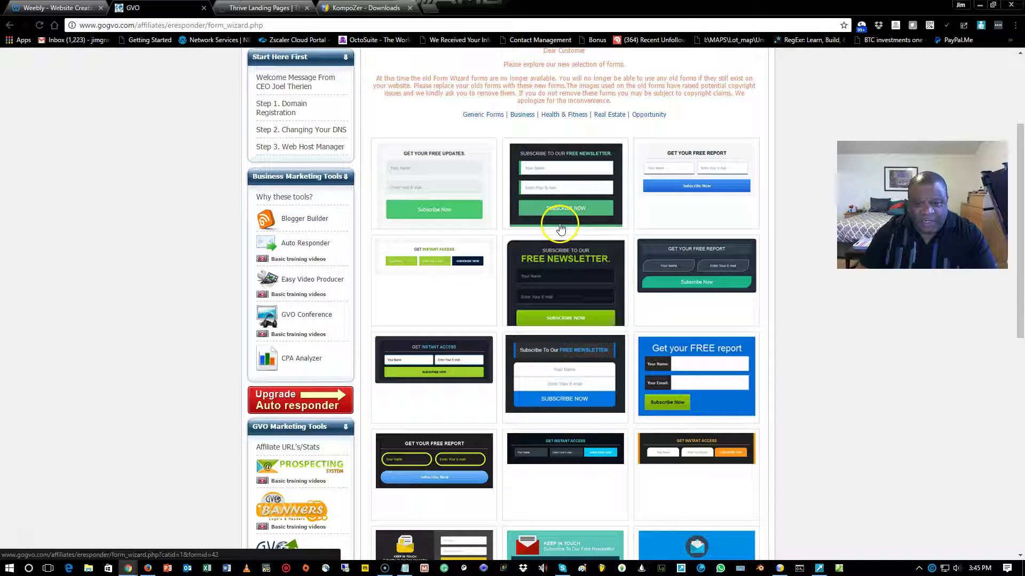
scroll(563, 231, down, 1)
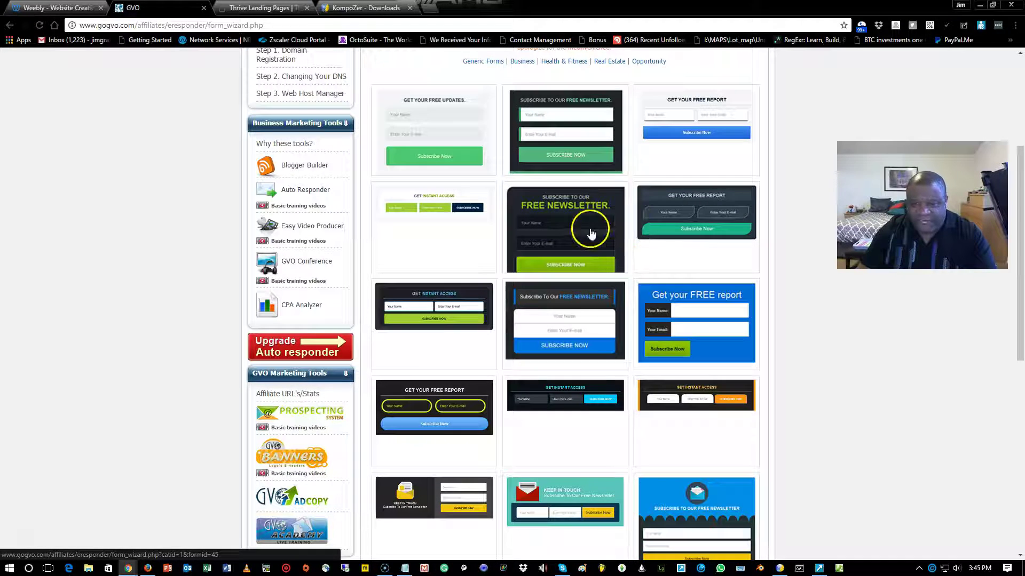
scroll(677, 254, down, 4)
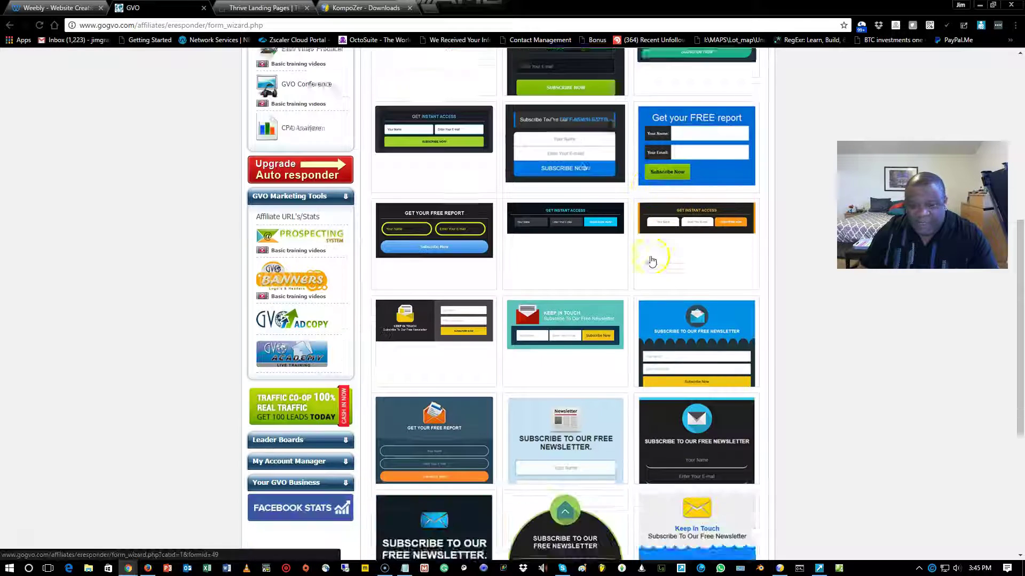
scroll(716, 283, down, 1)
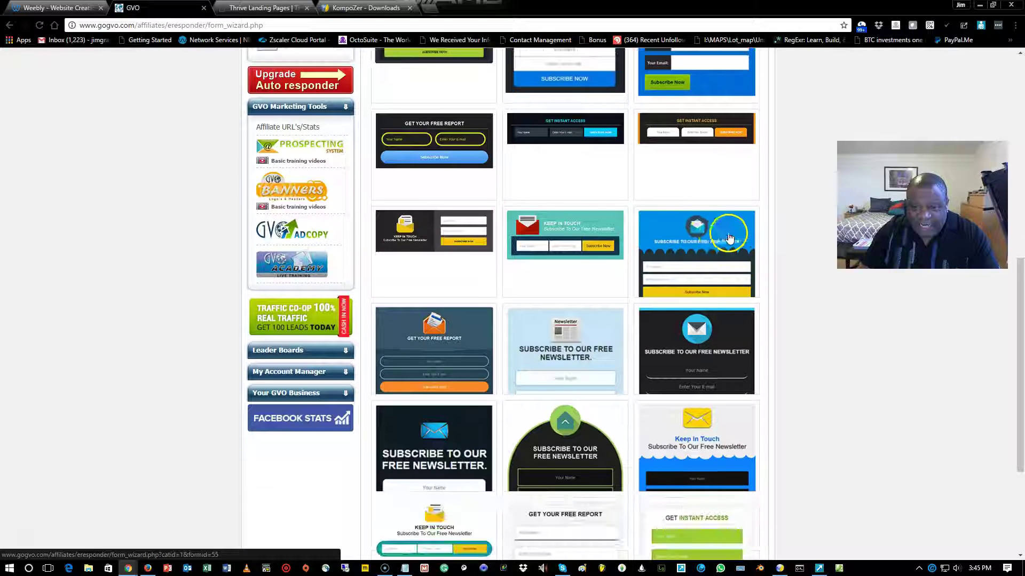
scroll(758, 234, down, 1)
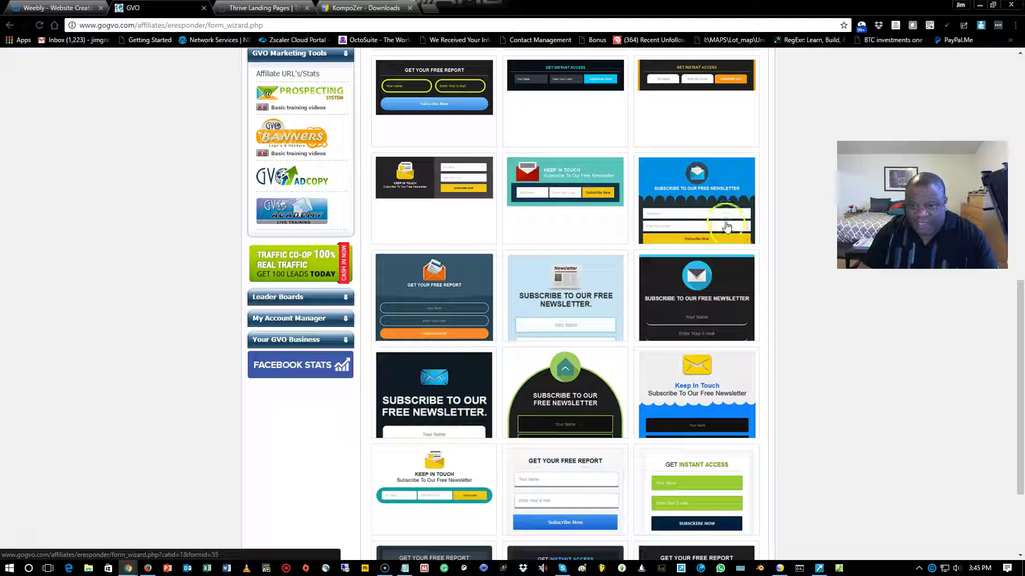
scroll(711, 240, up, 4)
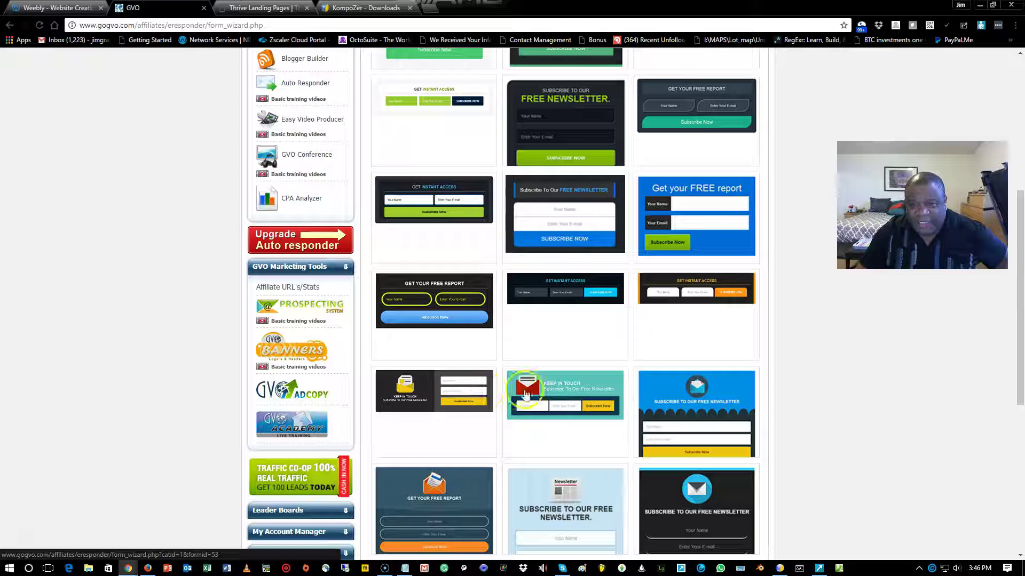
scroll(483, 410, up, 1)
scroll(483, 410, up, 2)
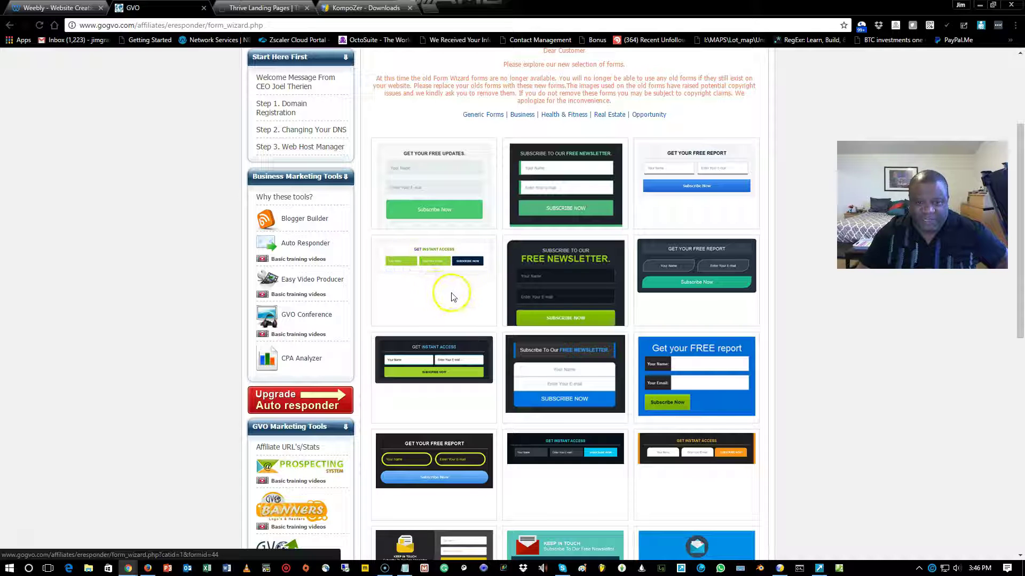
scroll(717, 459, up, 3)
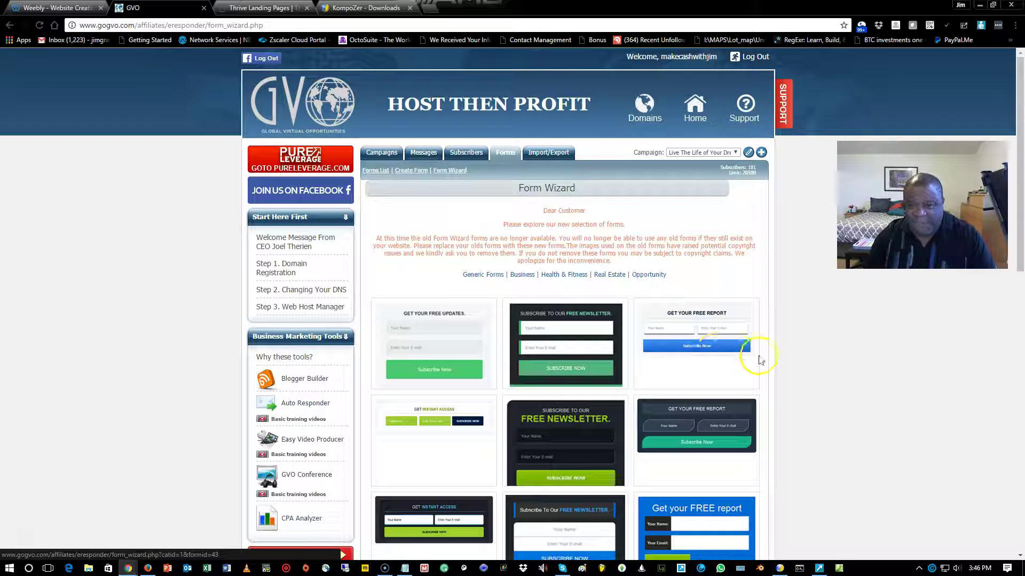
scroll(602, 341, down, 6)
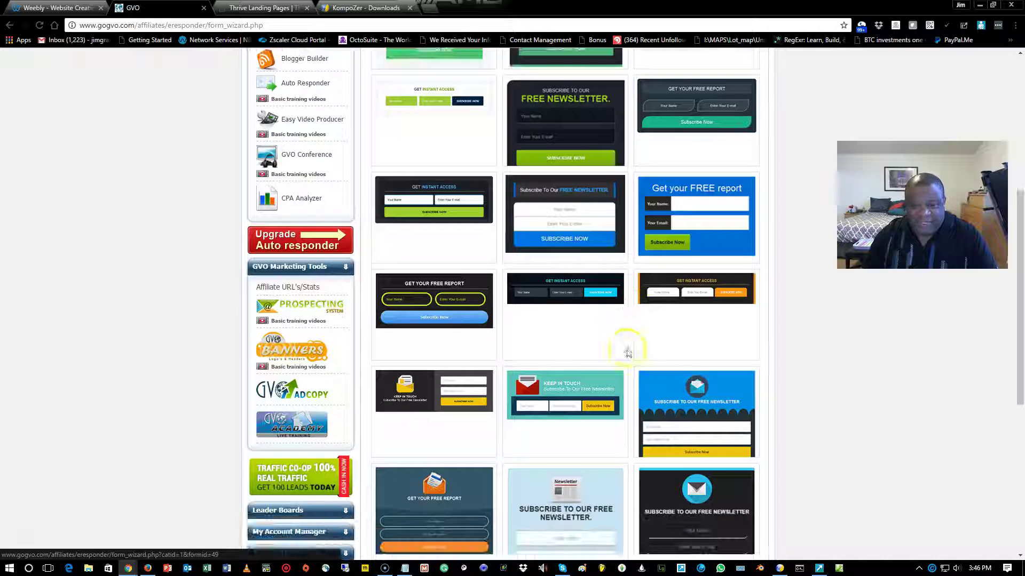
scroll(628, 352, down, 2)
scroll(697, 419, down, 5)
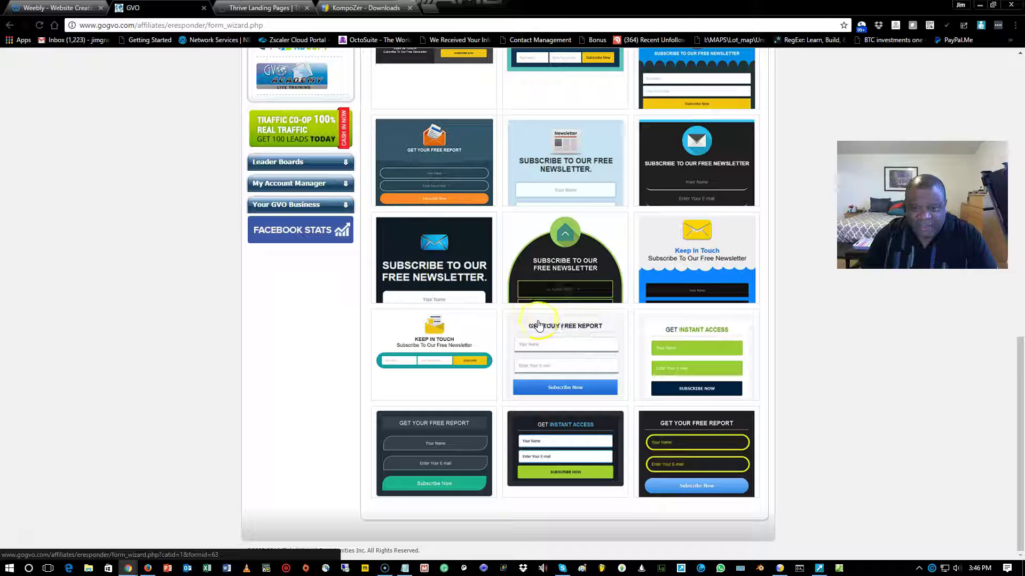
scroll(559, 382, up, 15)
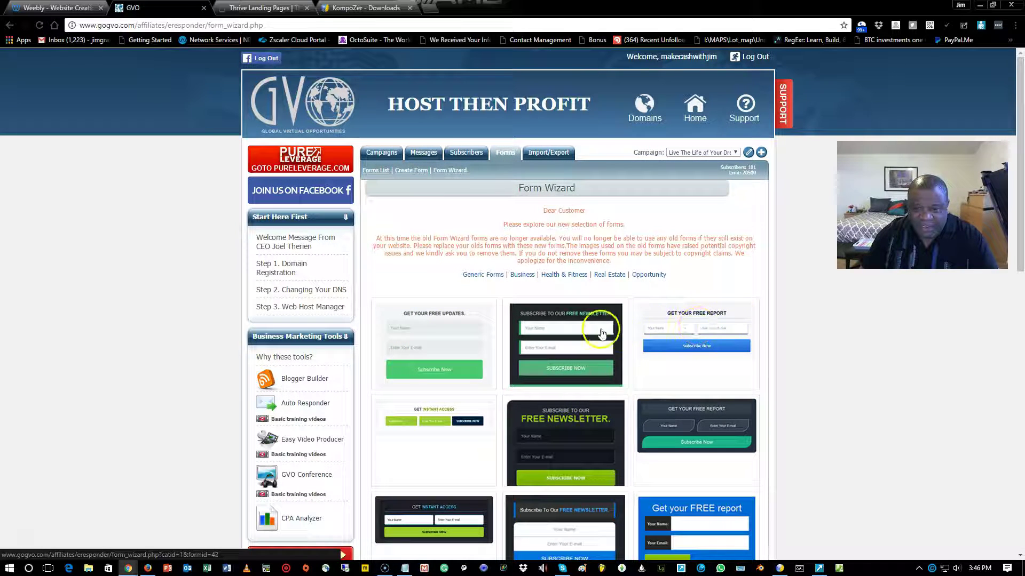
scroll(667, 389, down, 4)
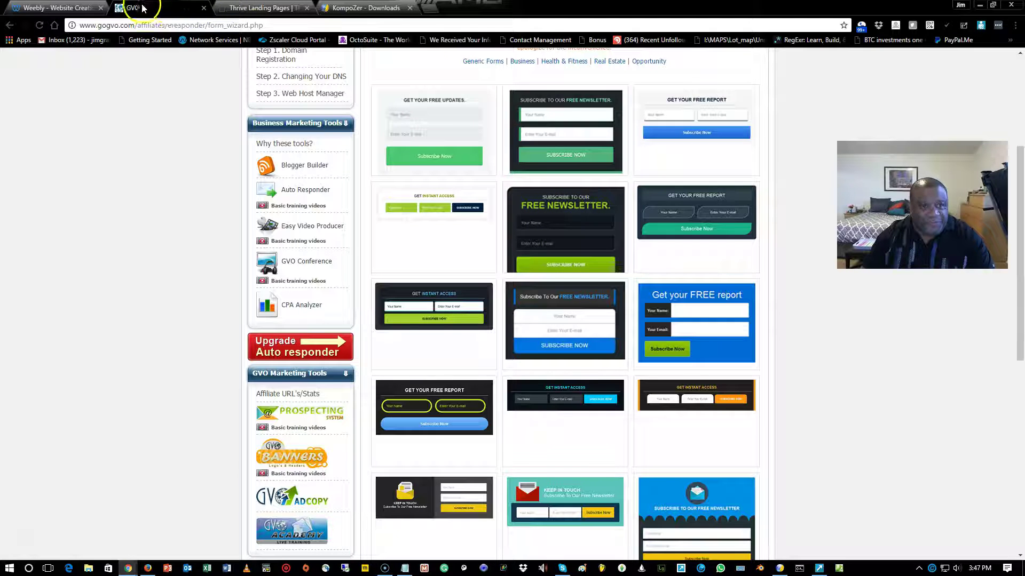
- Switch to Weebly, publish the site to the jimstestdemo Weebly subdomain, and open the published page
click(42, 8)
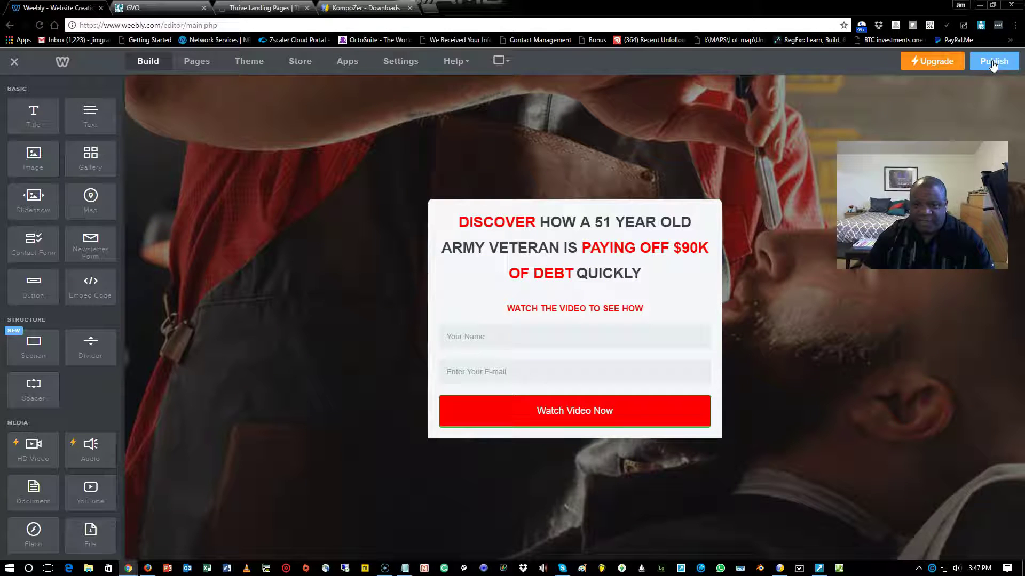
click(992, 62)
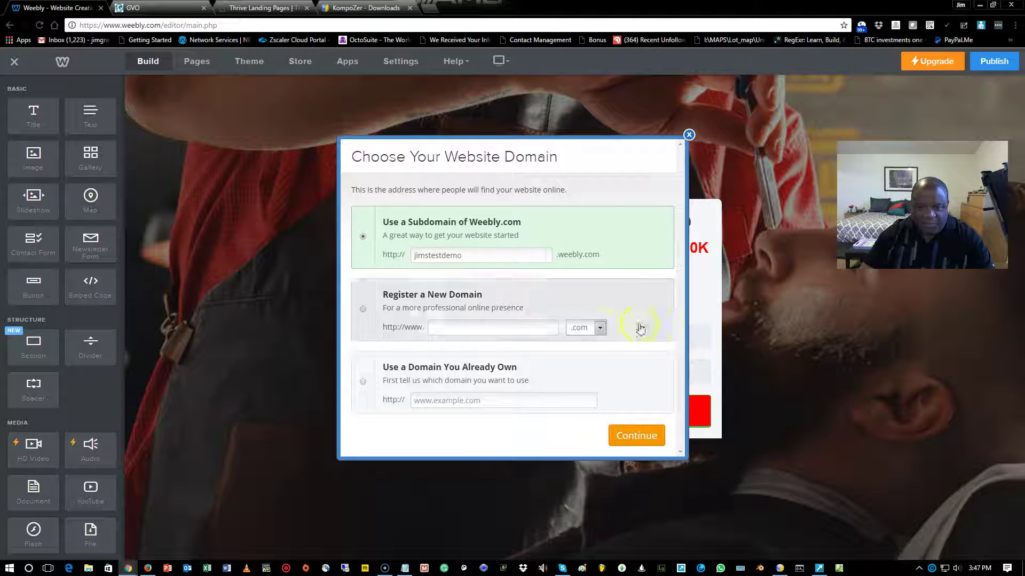
click(633, 436)
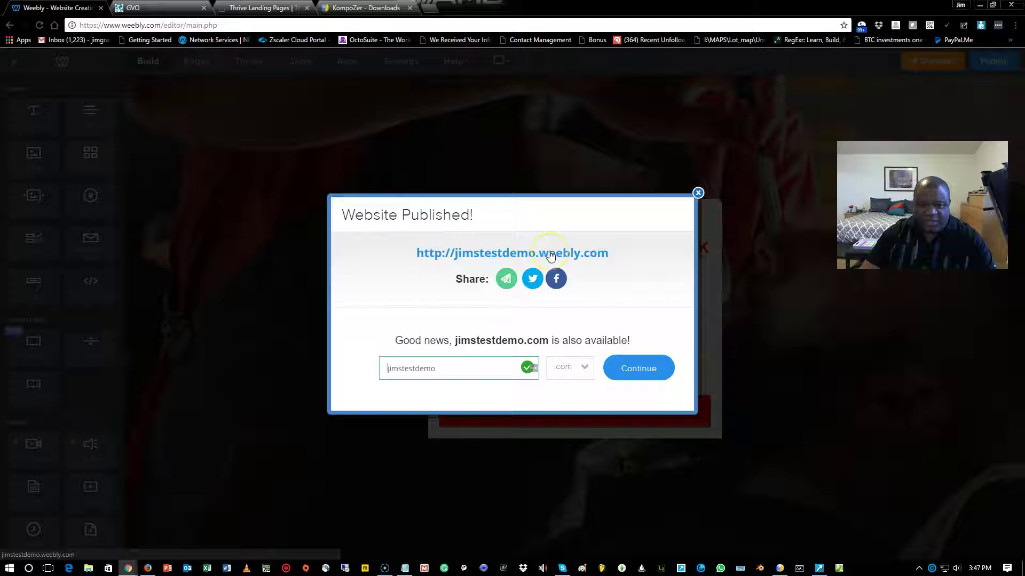
click(505, 290)
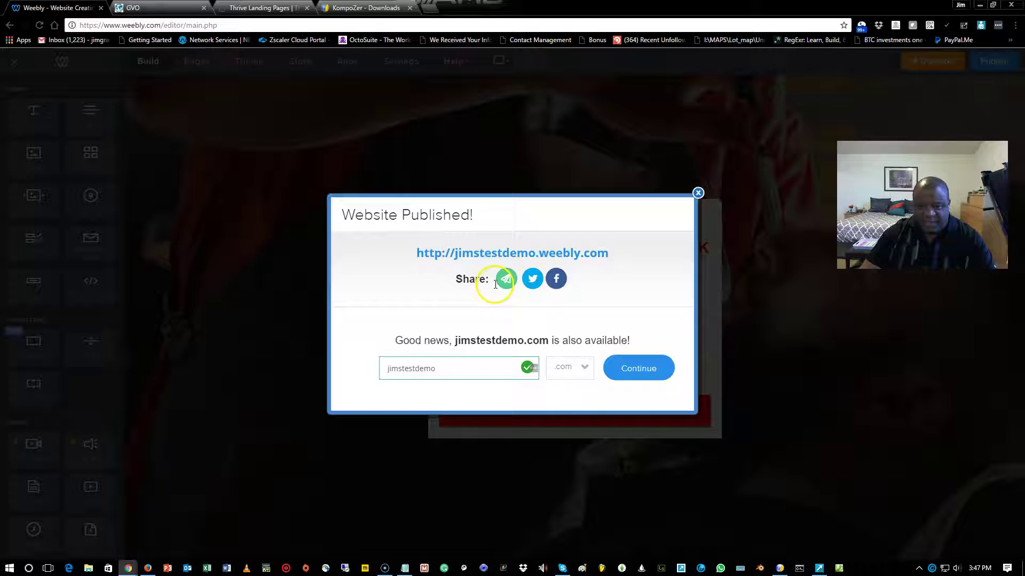
click(558, 254)
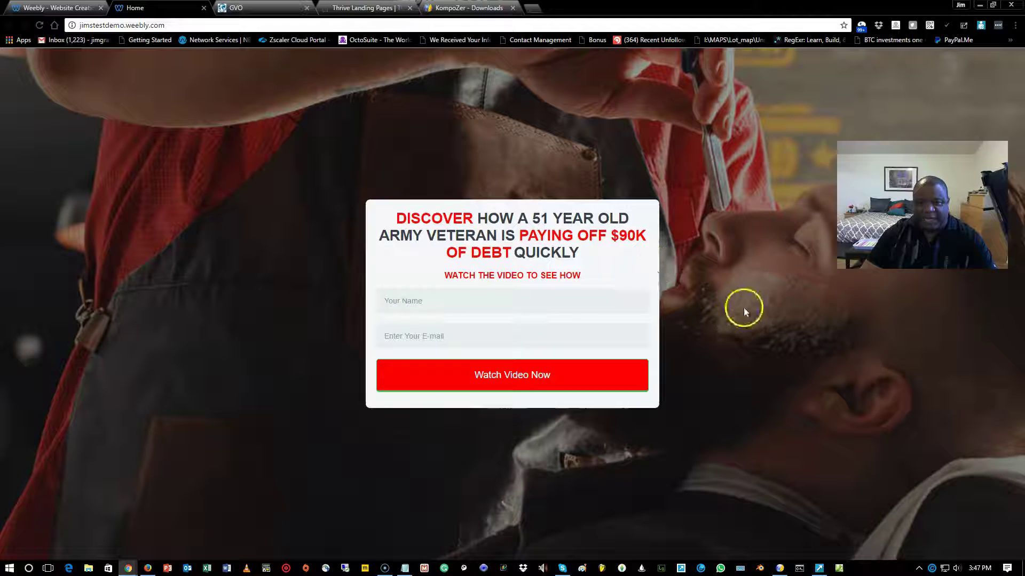
- Test the published opt-in form by filling in a name and e-mail address and submitting it, then pause the video on the destination page
click(452, 293)
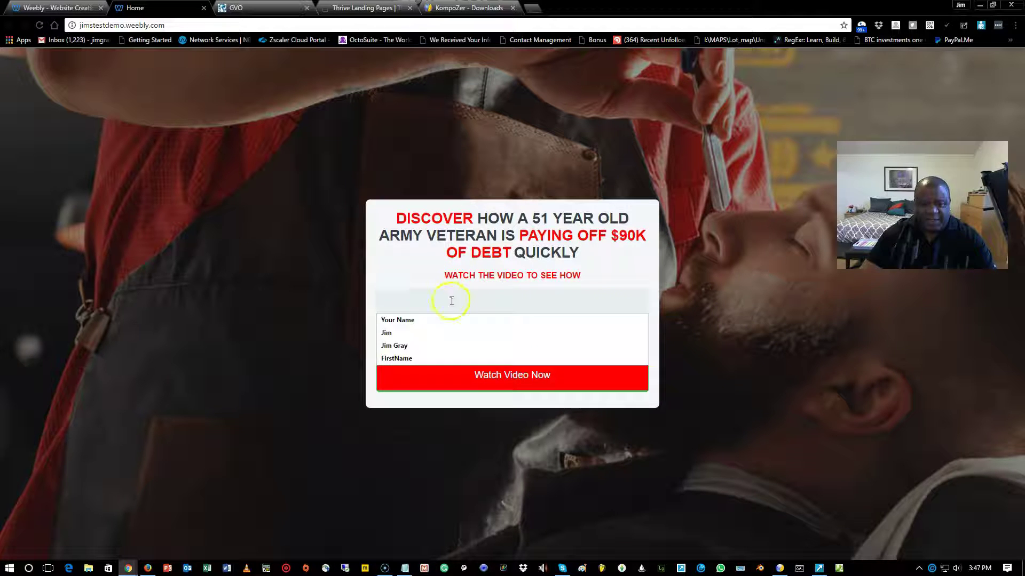
click(433, 349)
click(440, 340)
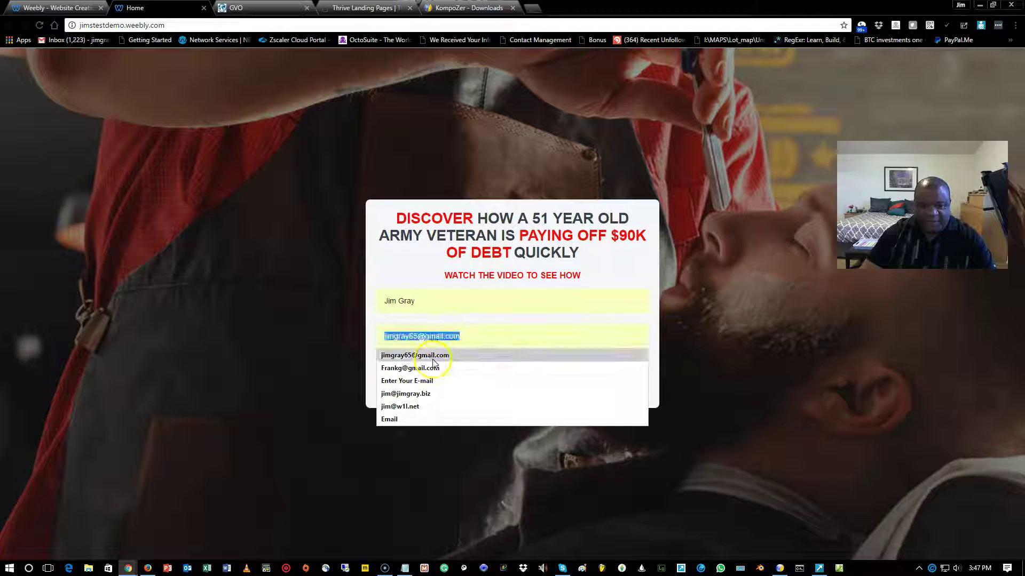
click(451, 354)
click(502, 378)
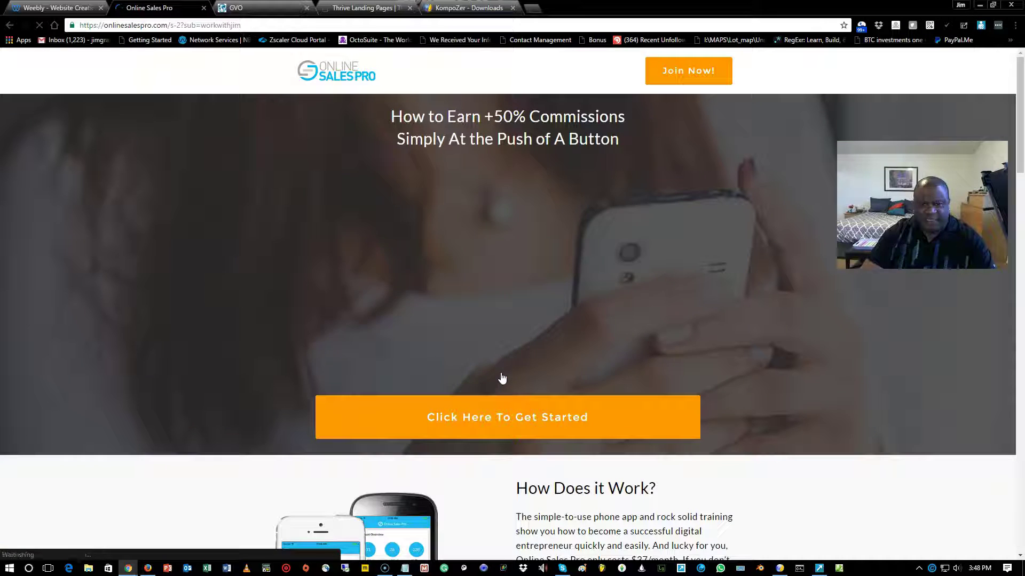
click(571, 367)
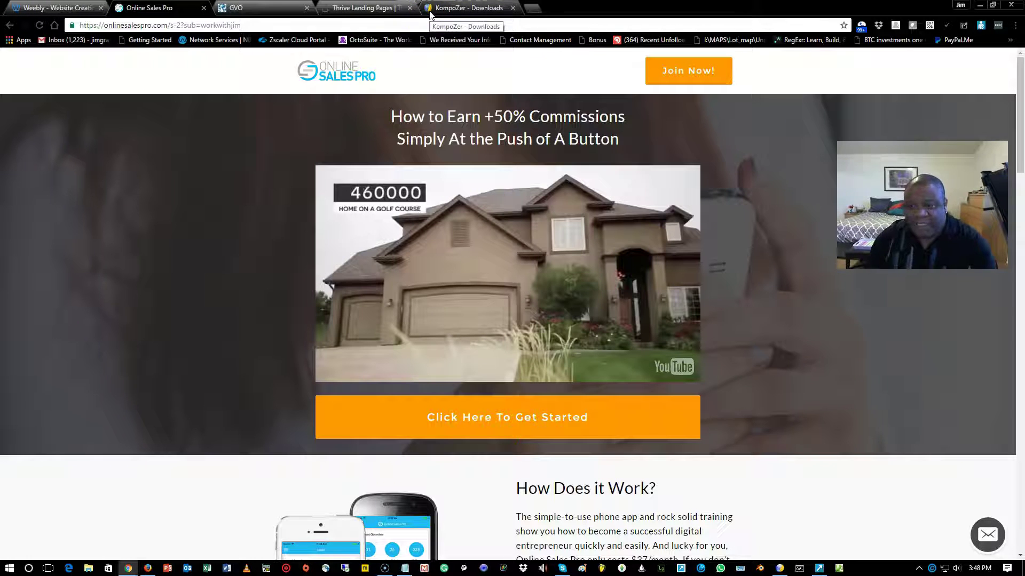
- Return to the Weebly editor, dismiss the publishing confirmation, and open the image selection for replacing the header background
click(46, 13)
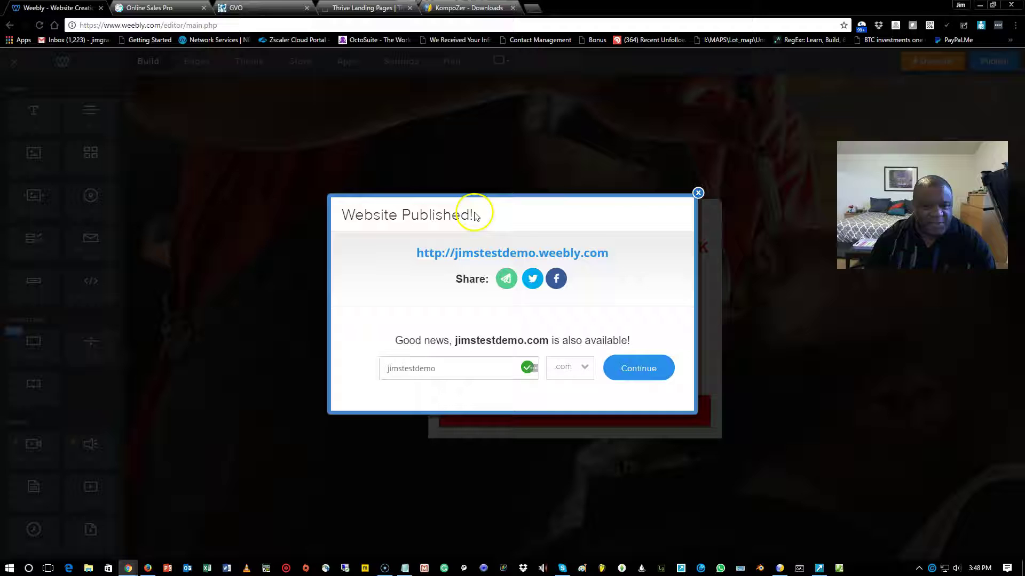
click(696, 194)
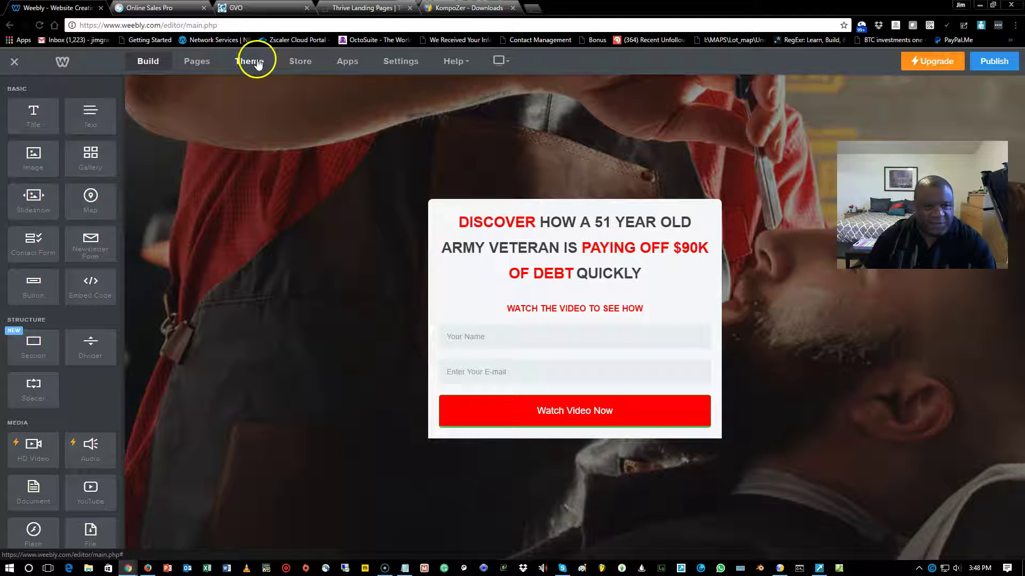
click(211, 63)
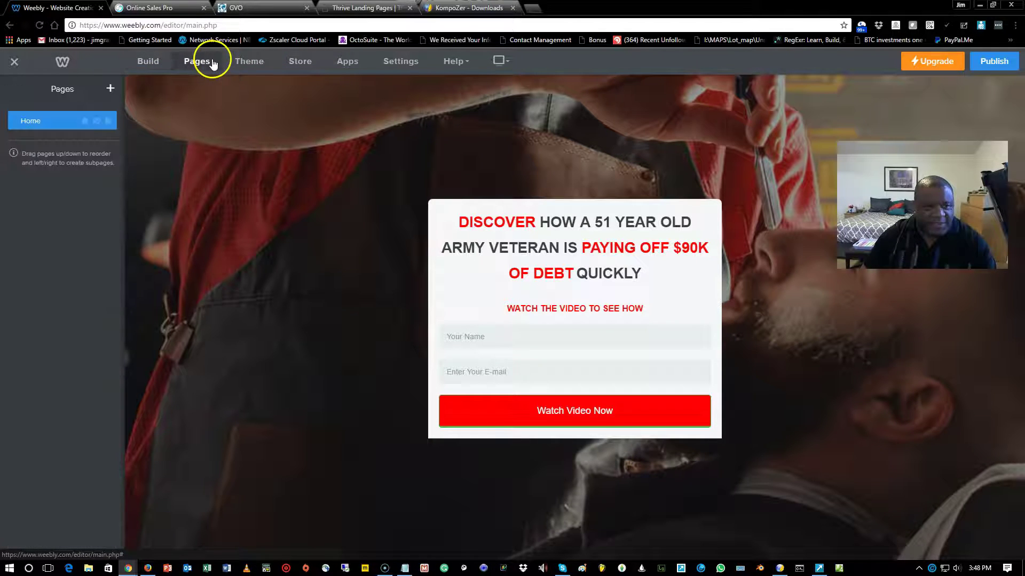
click(250, 57)
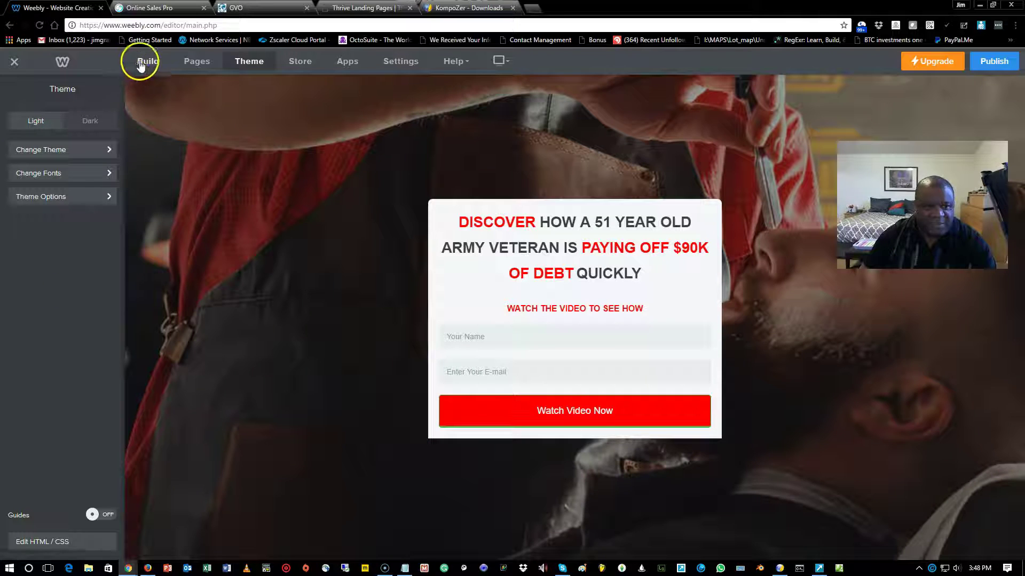
click(141, 64)
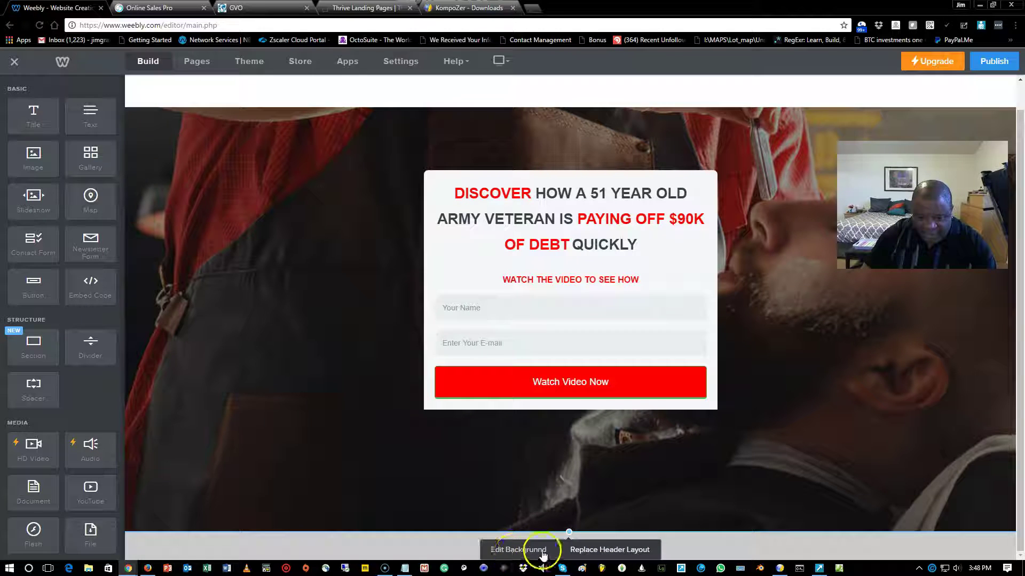
click(526, 550)
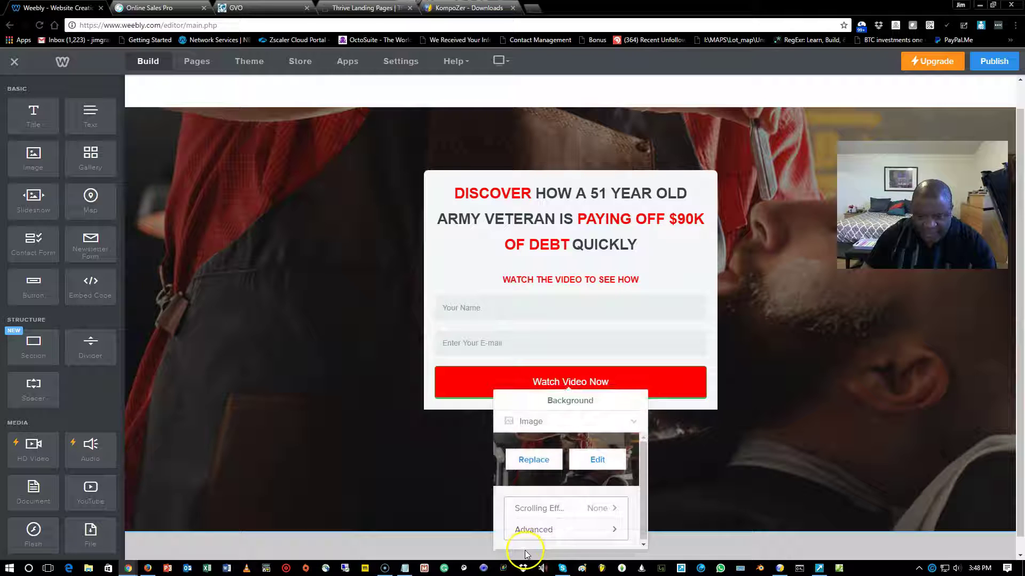
click(534, 460)
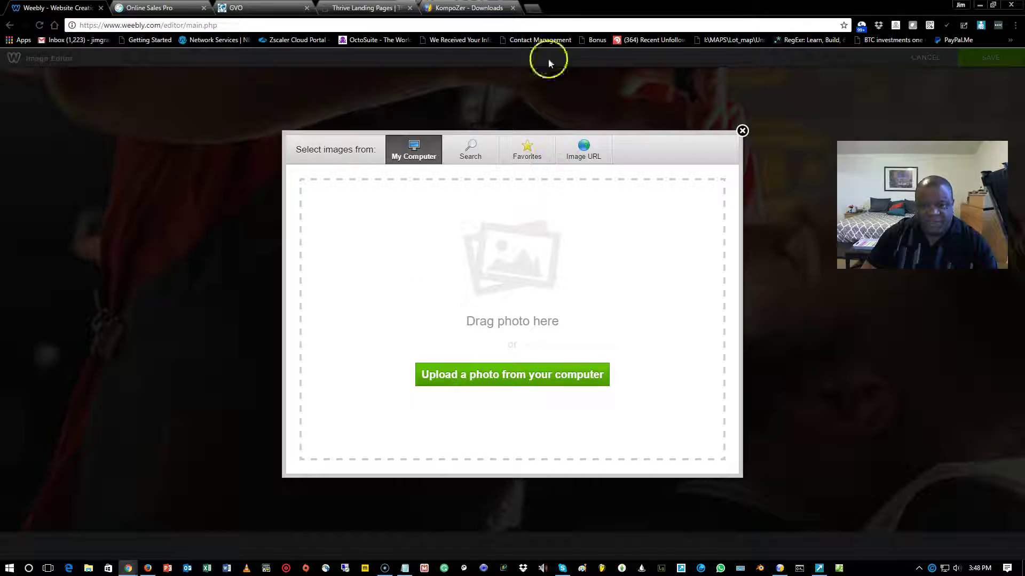
- Open google.com in a new browser tab and search for "mansion"
click(533, 8)
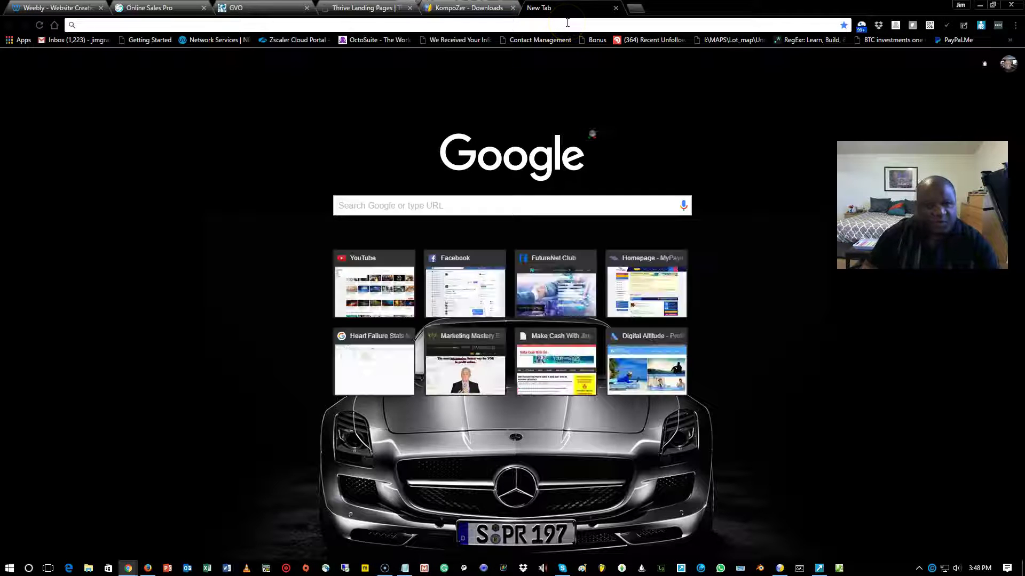
text(google)
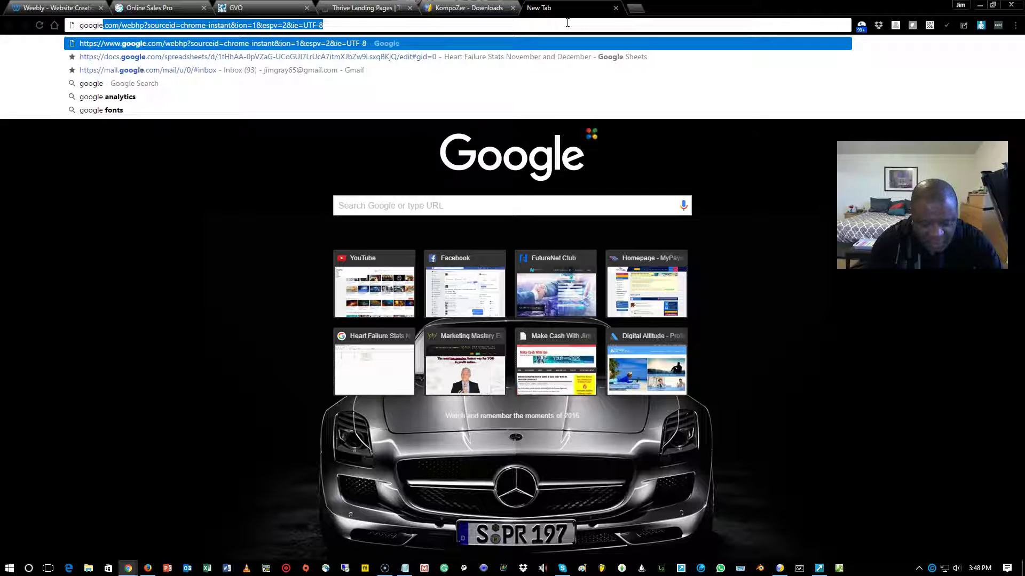
text(.com)
key(Return)
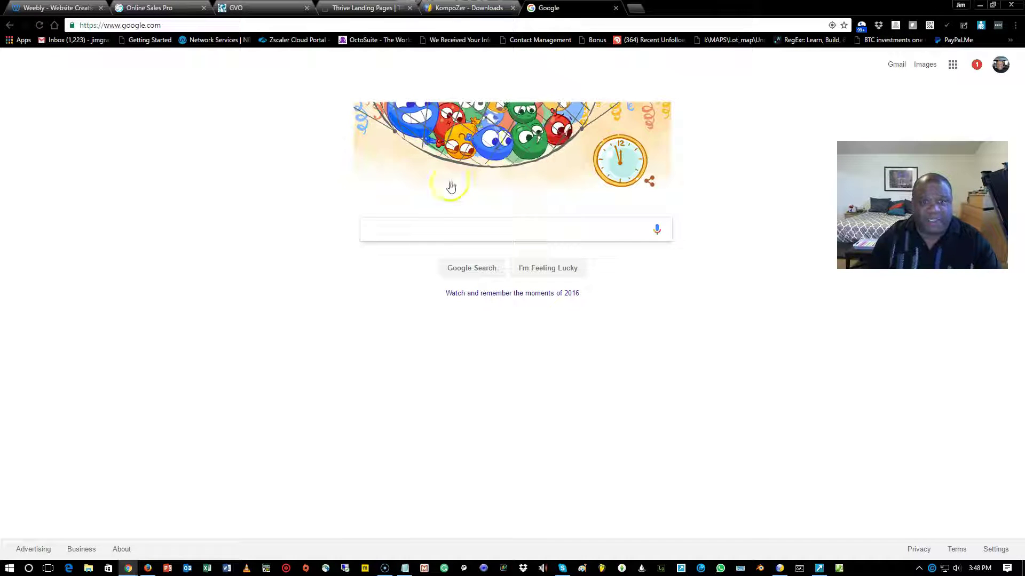
click(427, 233)
text(ma)
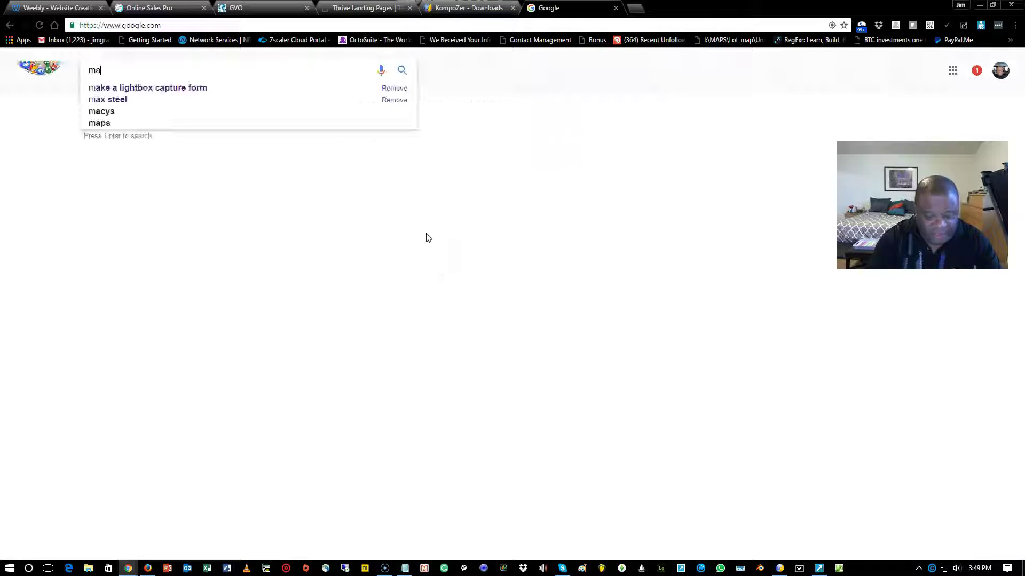
text(nsion)
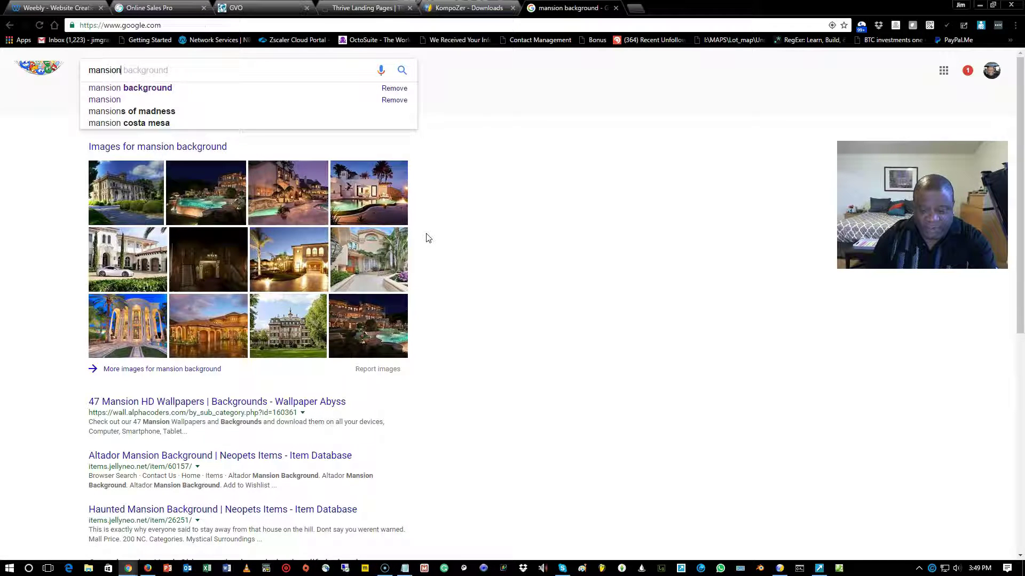
key(Return)
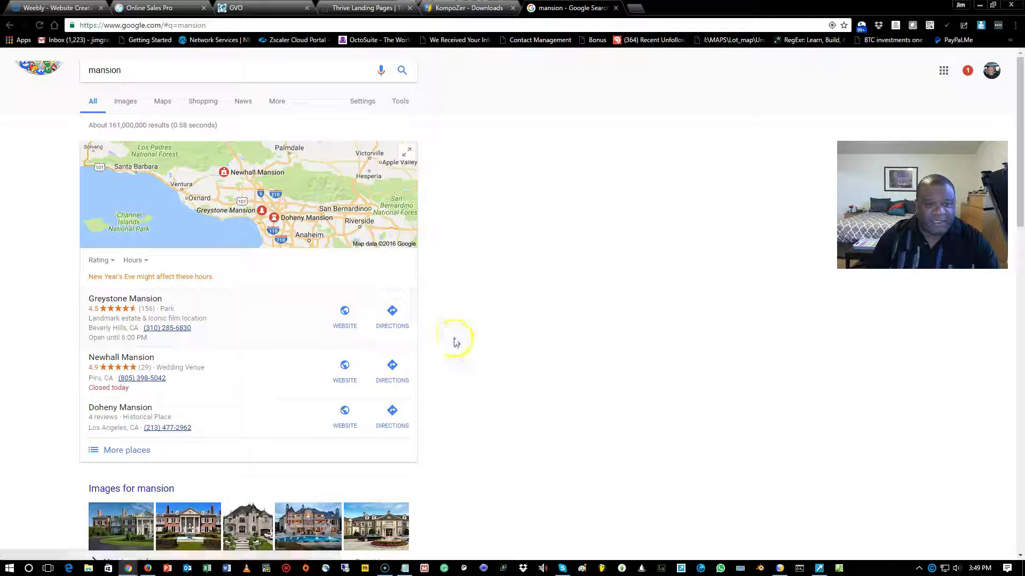
- Show the image results for "mansion", compare candidates, and open the full-size 1910 × 1000 Stone Mansion in Alpine, N.J. picture
click(130, 101)
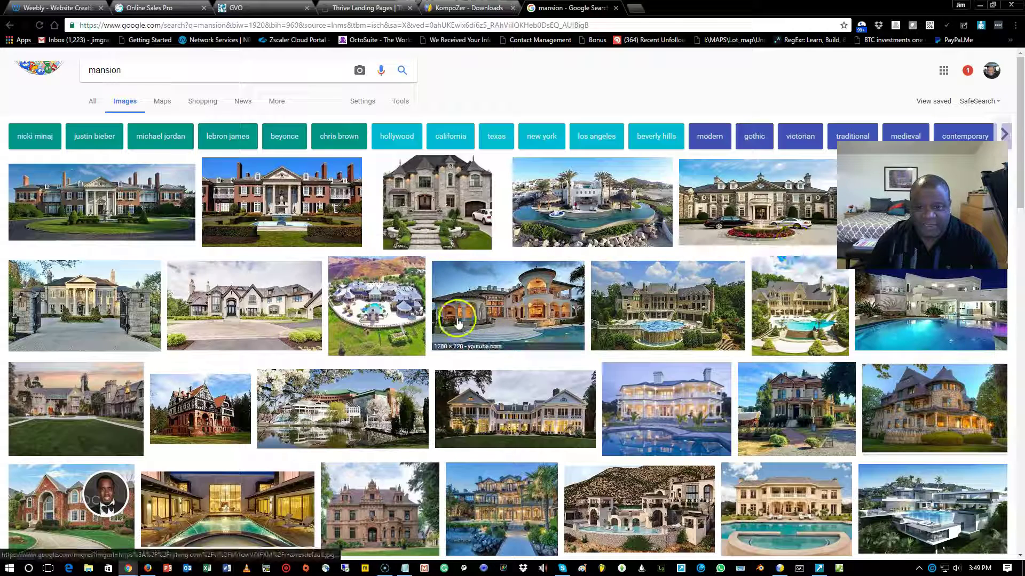
click(776, 206)
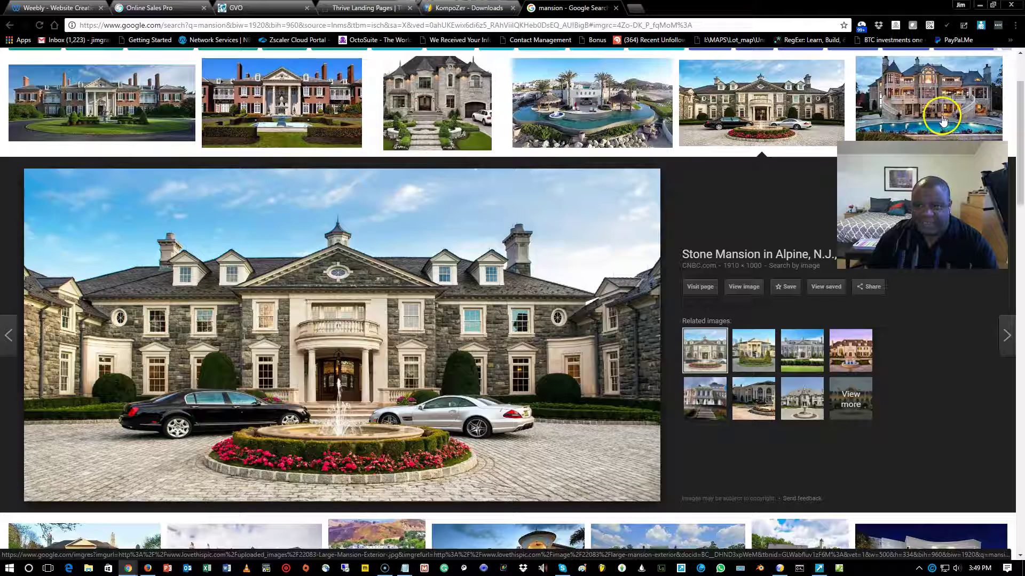
click(910, 122)
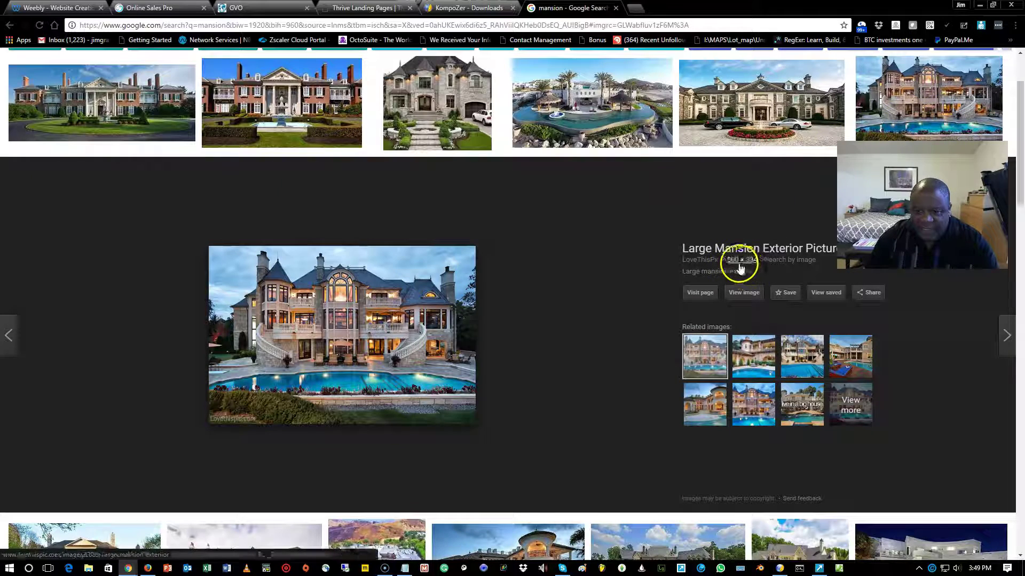
click(756, 120)
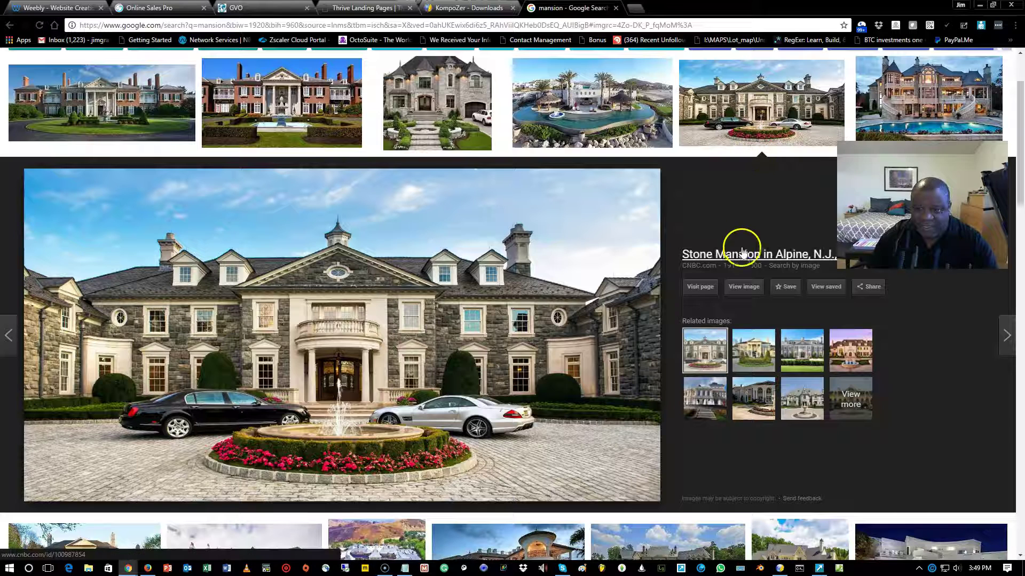
click(654, 330)
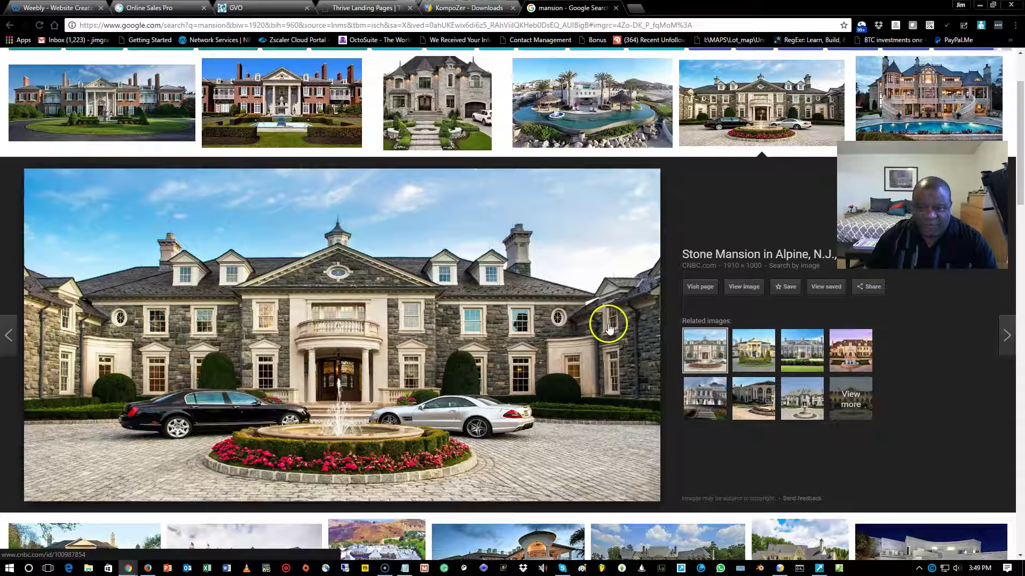
click(743, 287)
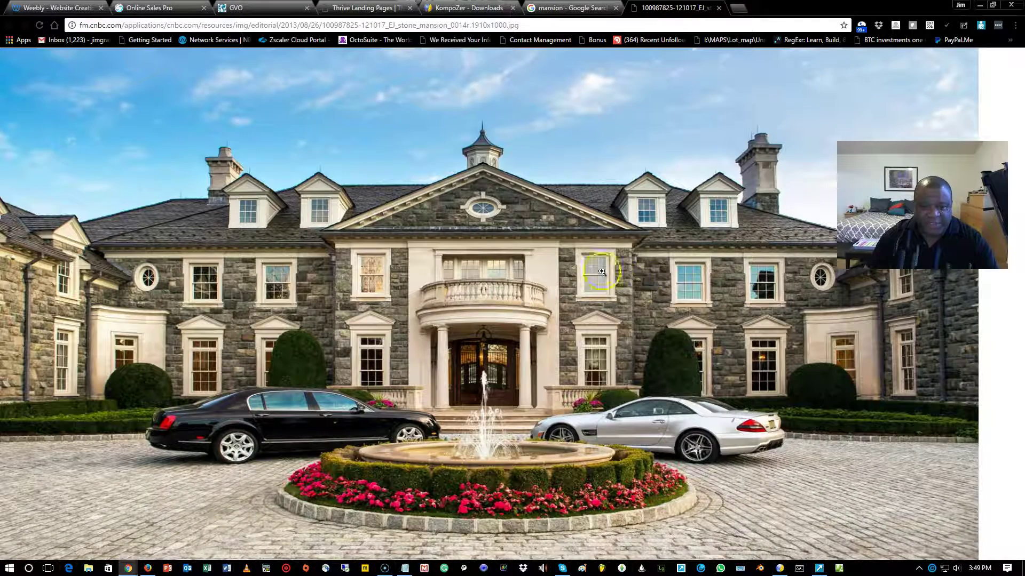
- Save the full-size stone mansion picture to the Desktop as a JPEG image under its suggested file name
right_click(522, 242)
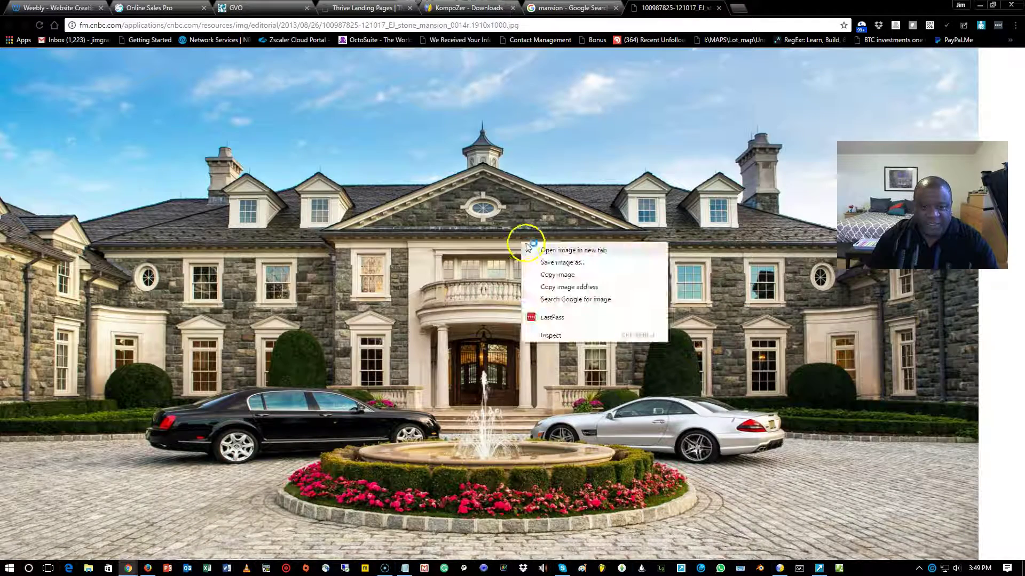
click(574, 263)
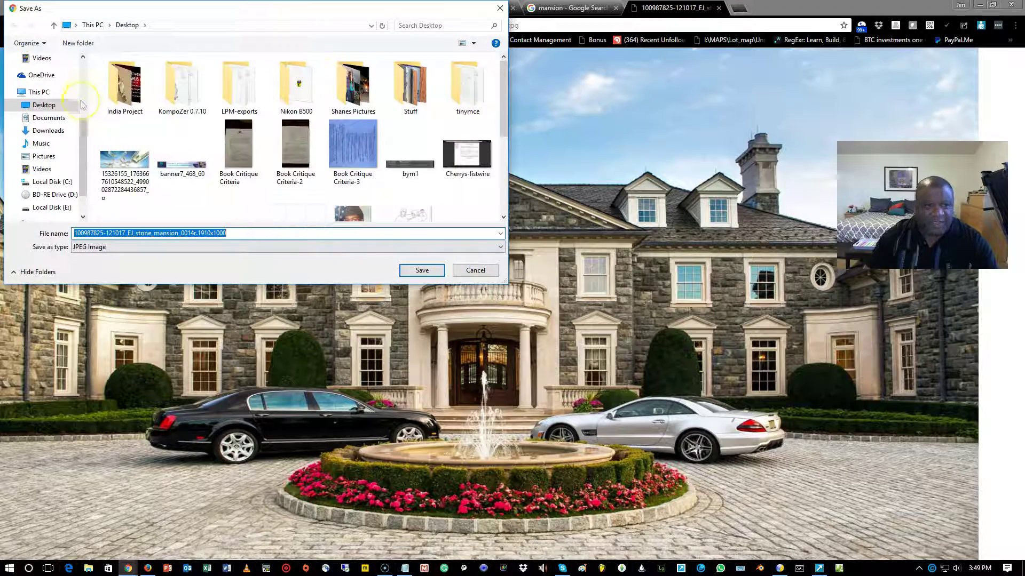
click(422, 272)
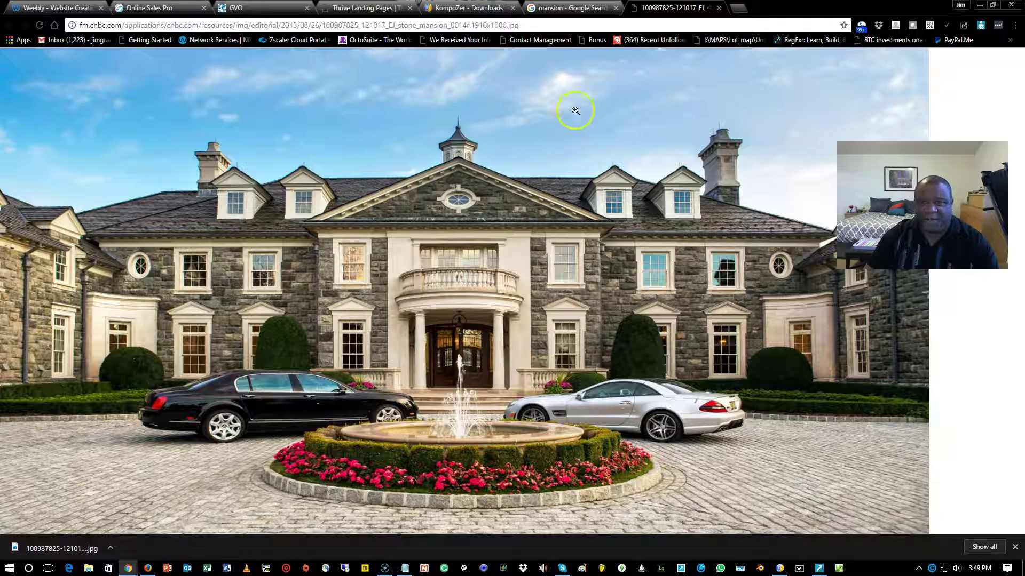
- Return to Weebly, upload the stone mansion JPEG from the Desktop as the header background, and save the background change
click(54, 7)
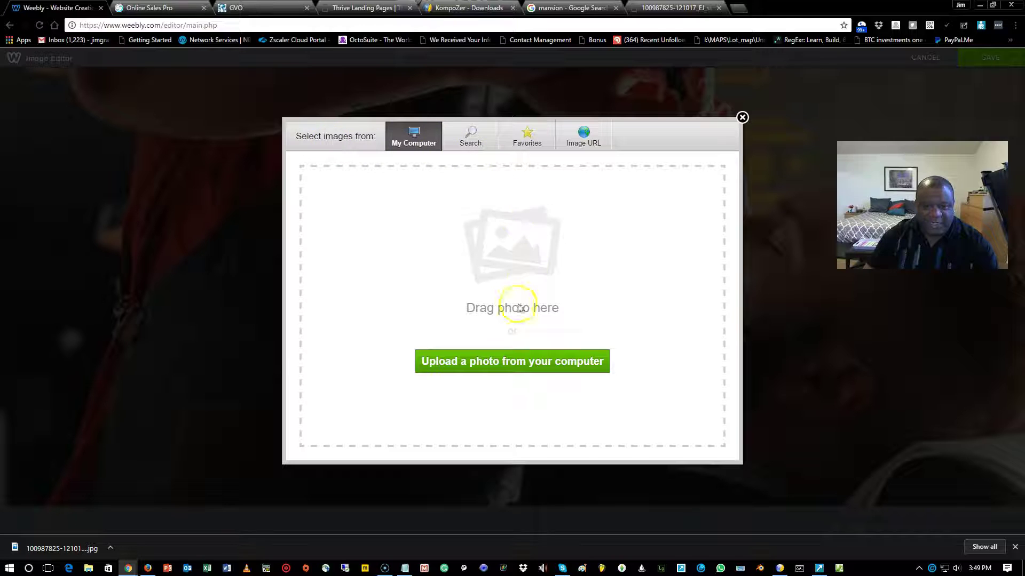
click(495, 363)
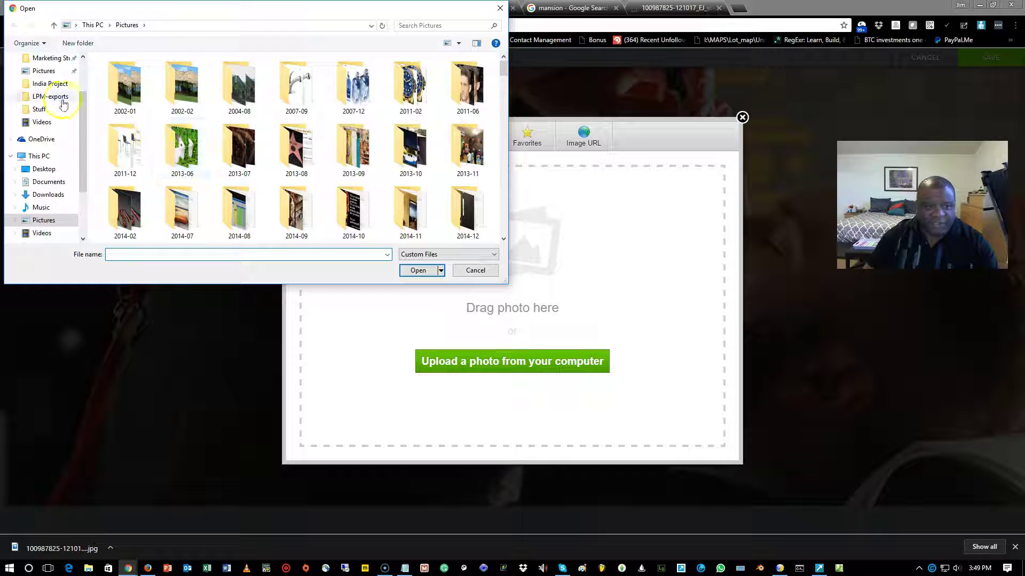
click(43, 168)
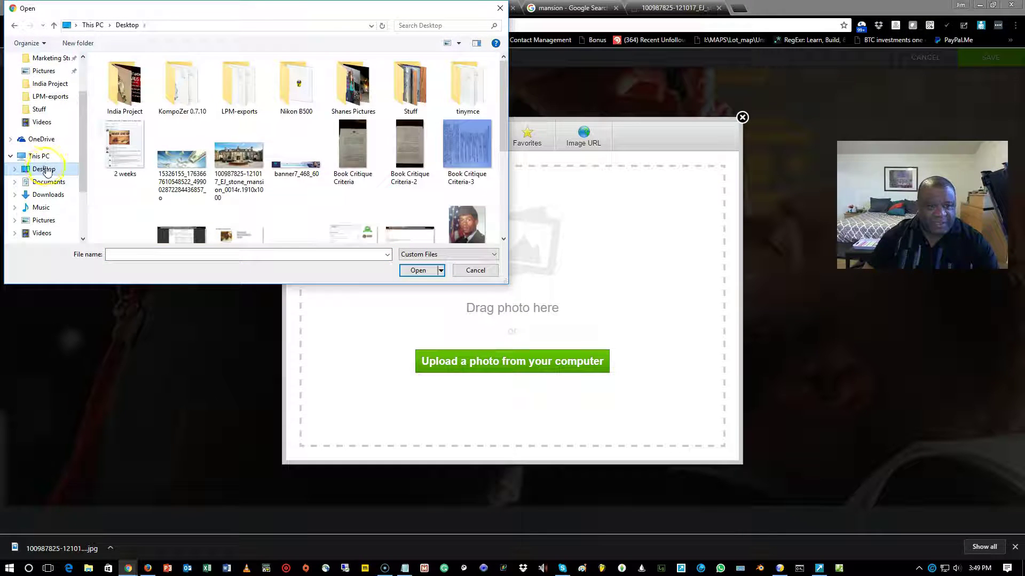
click(221, 172)
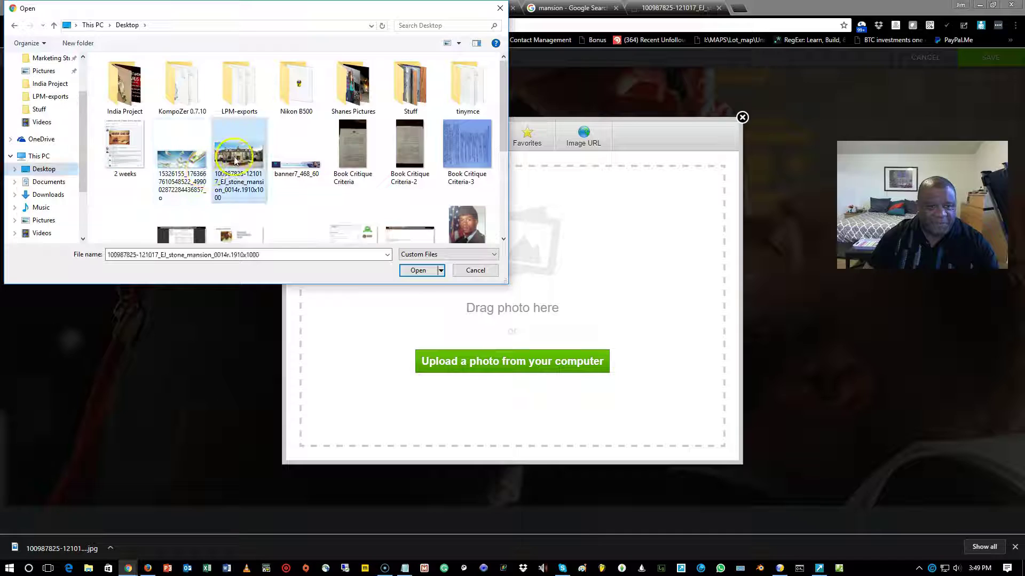
click(418, 270)
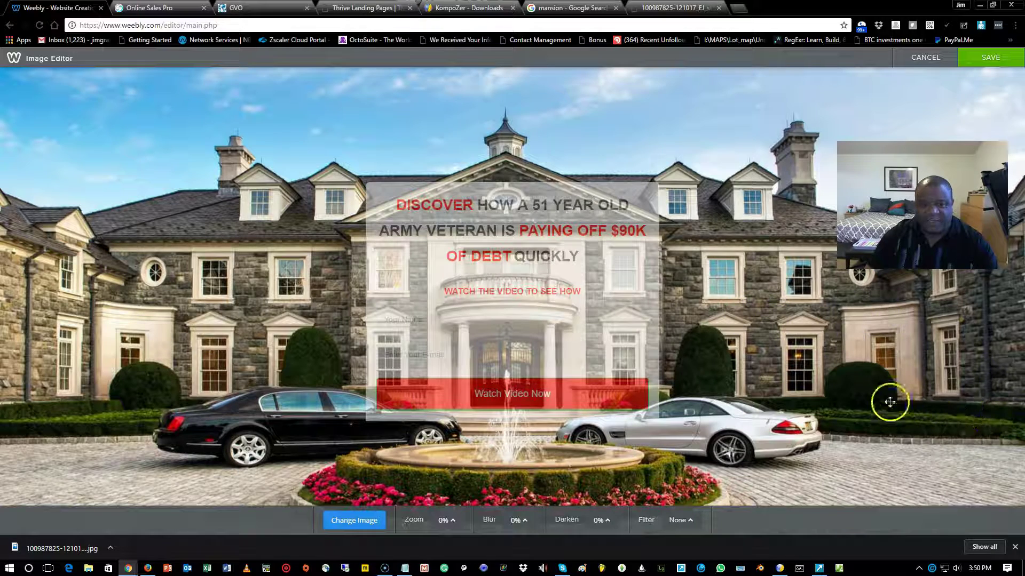
click(986, 57)
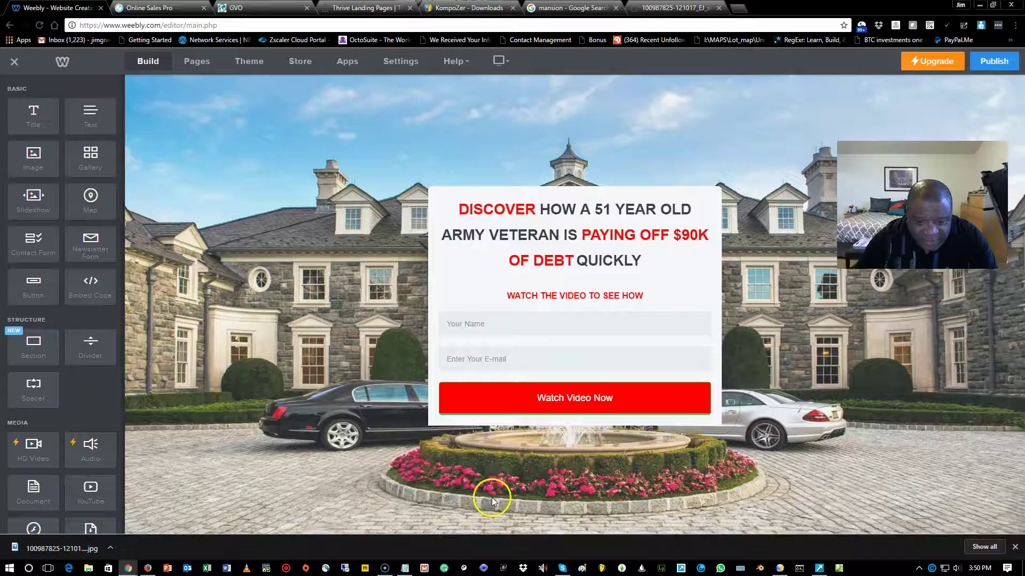
- Reopen the image selection for replacing the header background and choose to load an image from a web URL
scroll(491, 497, down, 1)
click(515, 526)
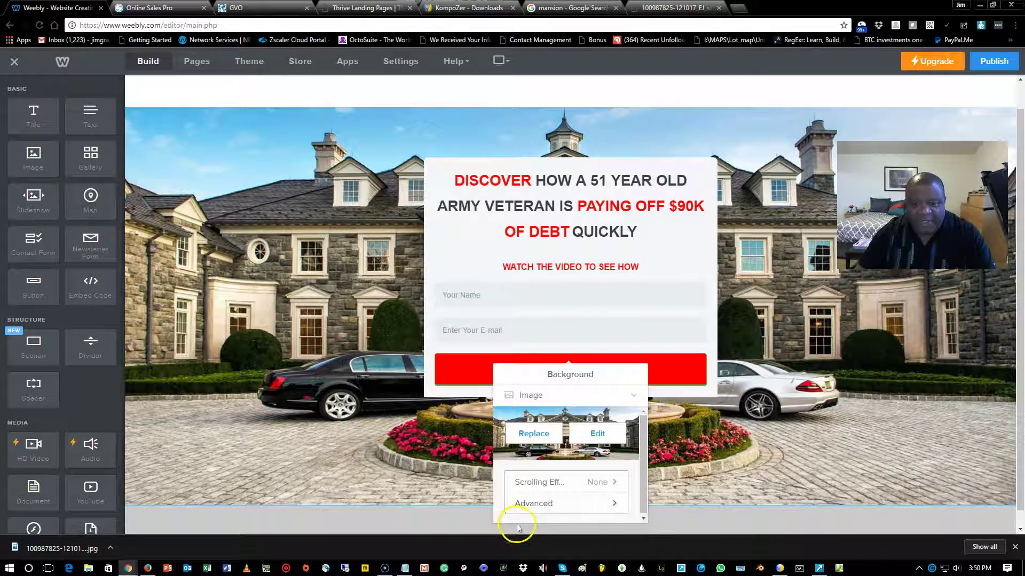
click(534, 434)
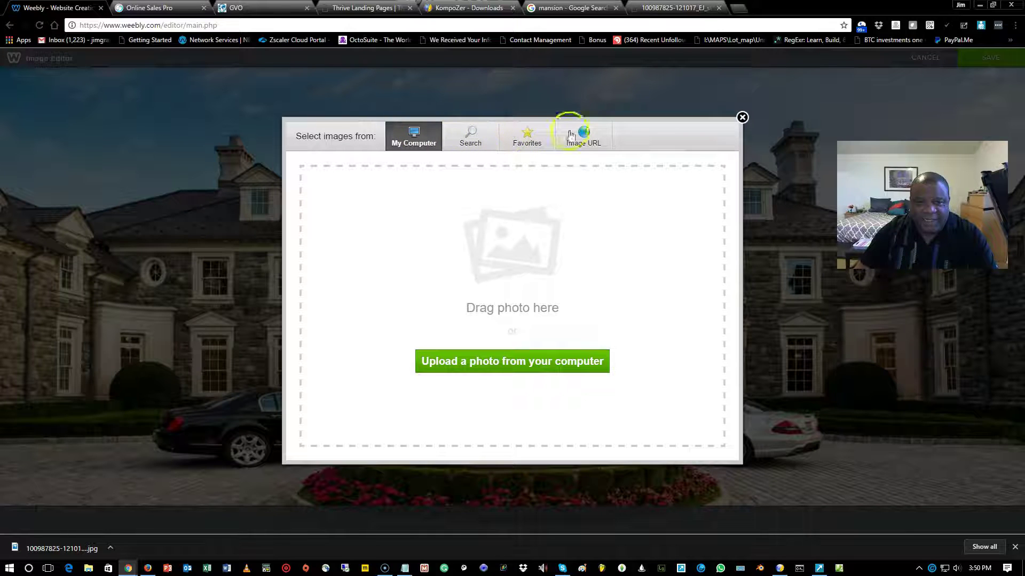
click(587, 134)
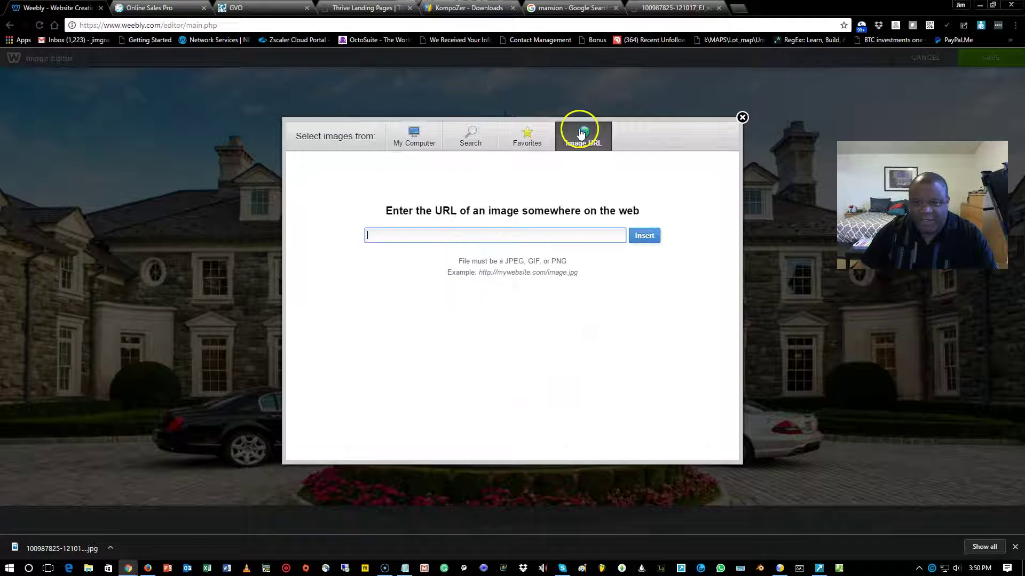
- Switch to the full-size mansion image and copy its web address
click(649, 8)
click(530, 25)
right_click(530, 25)
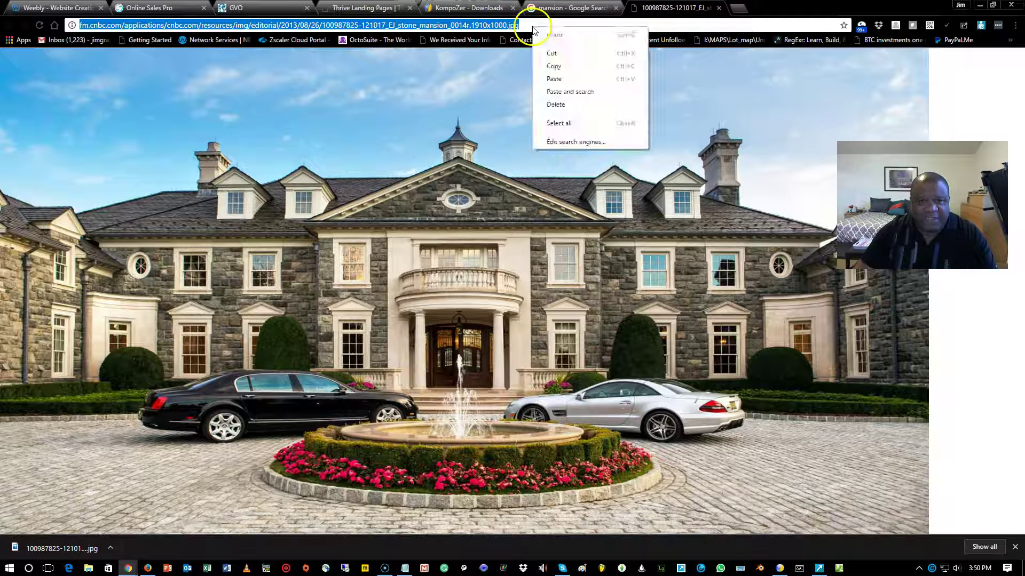
click(559, 67)
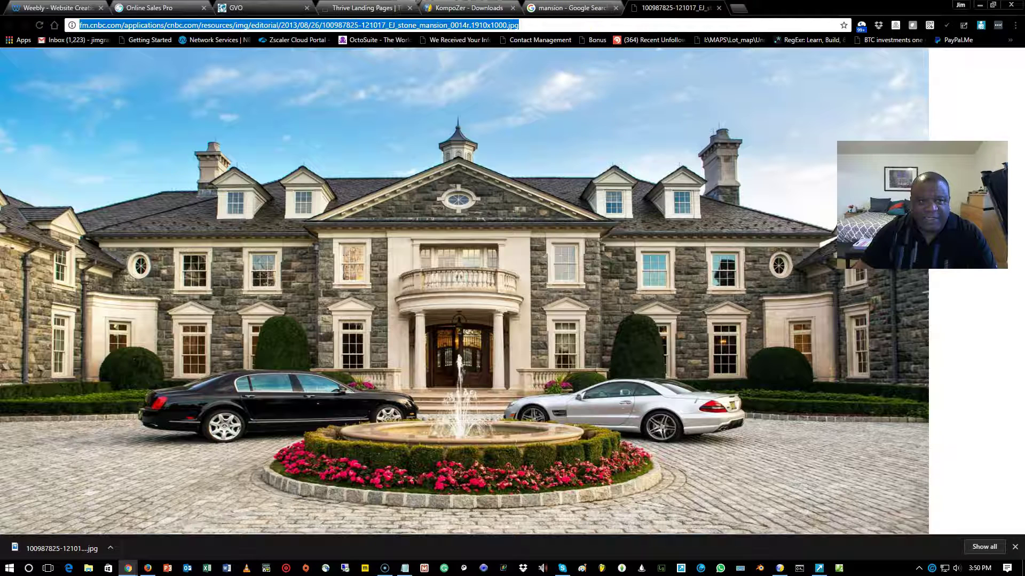
- Return to Weebly and insert the header background from the copied mansion image URL
click(56, 8)
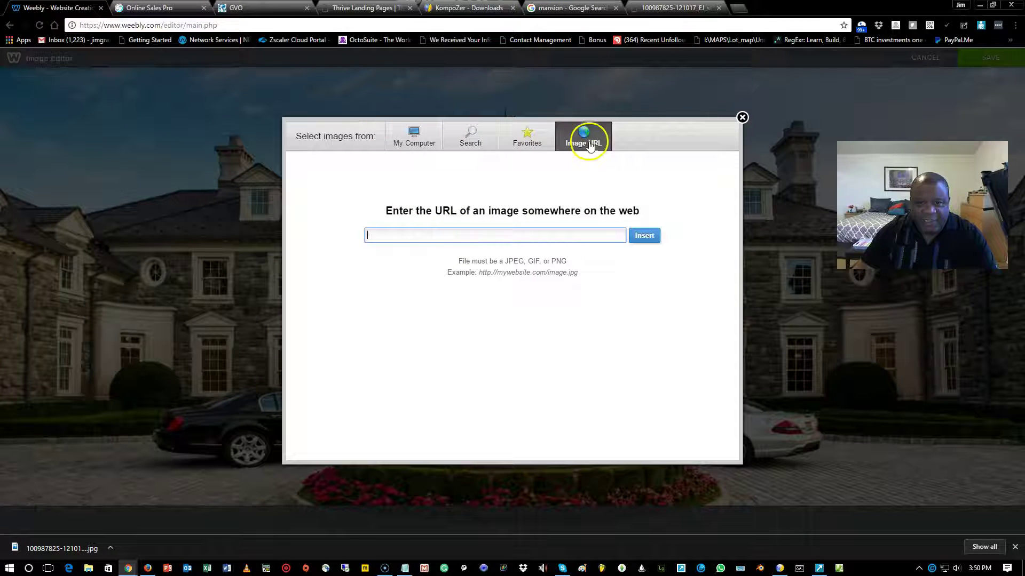
right_click(519, 236)
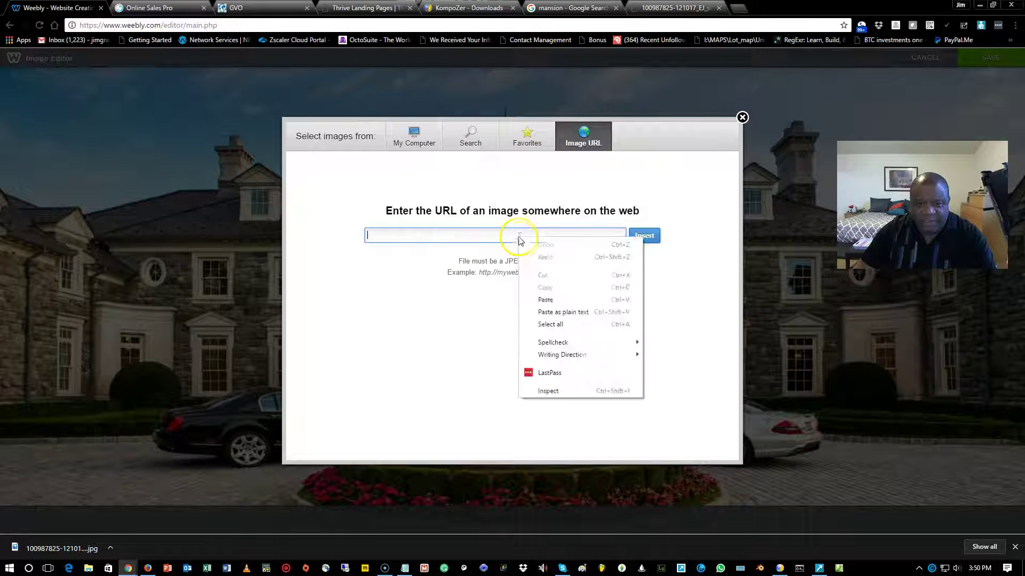
click(544, 296)
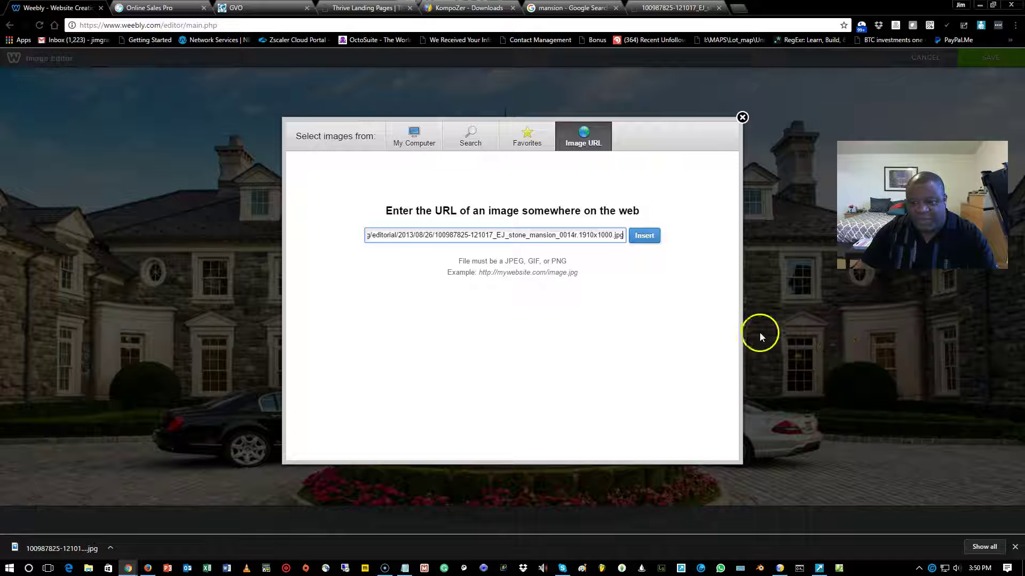
click(642, 235)
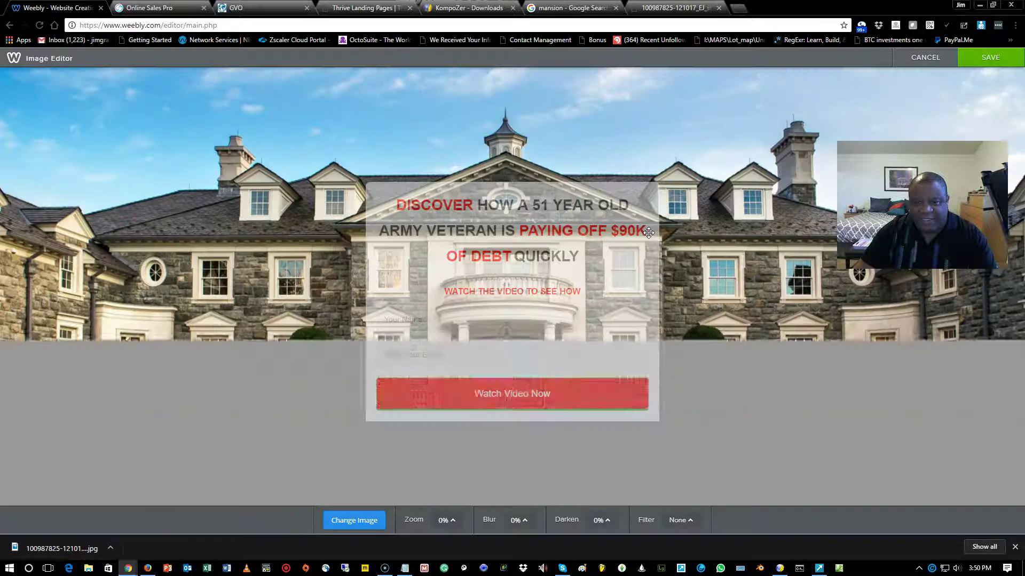
mouse_move(649, 233)
mouse_down()
mouse_move(675, 229)
mouse_move(681, 256)
mouse_move(691, 138)
mouse_up()
- Revisit the full-size mansion image and its Google result, return to the Weebly image editor, and close the full-size image's tab
click(665, 12)
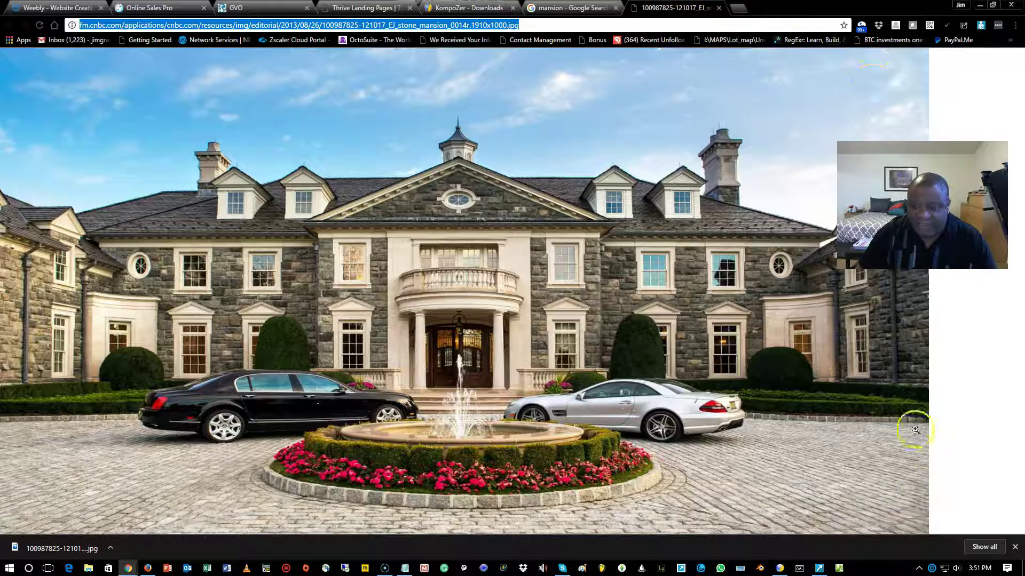
click(569, 8)
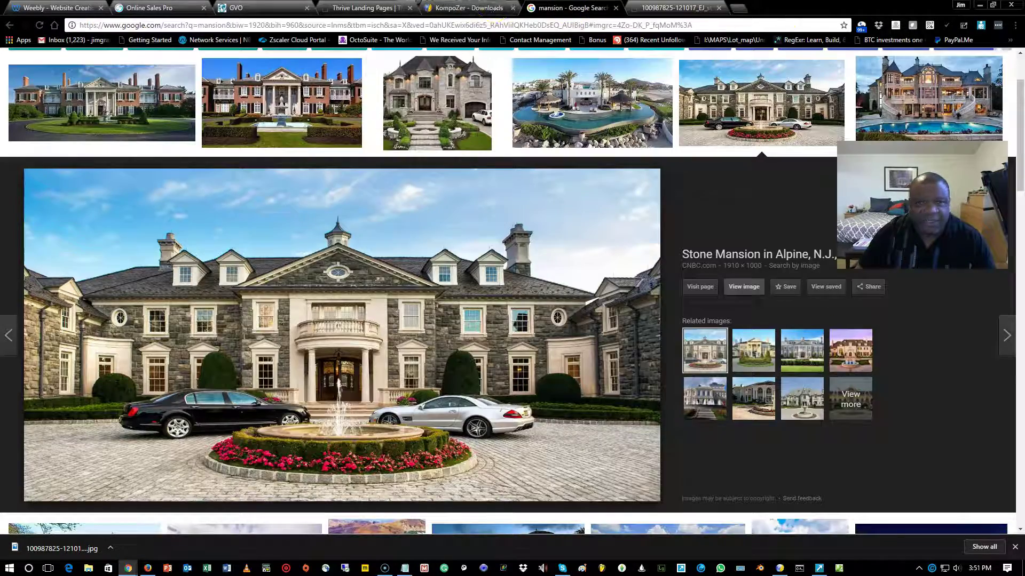
click(57, 8)
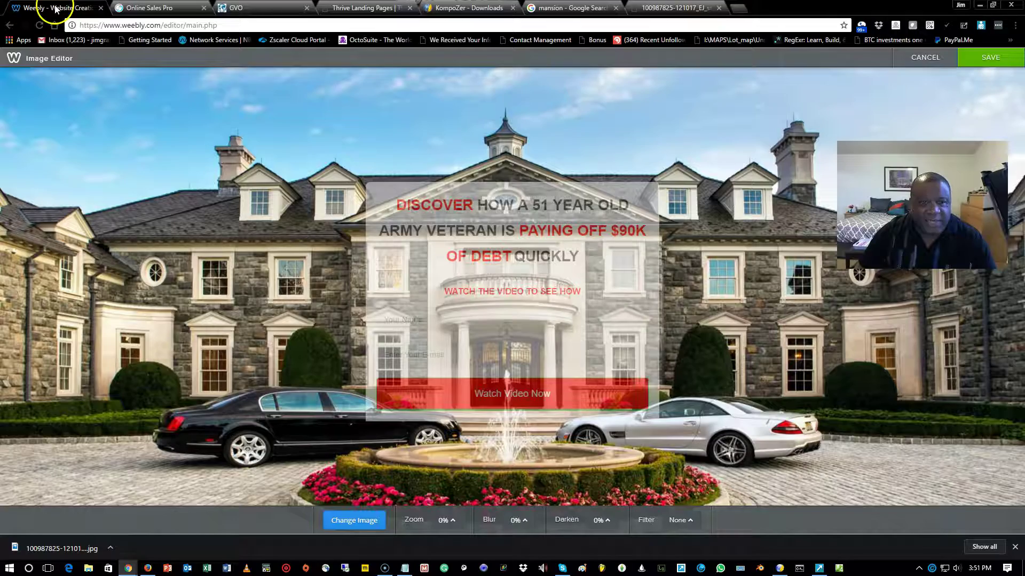
click(719, 8)
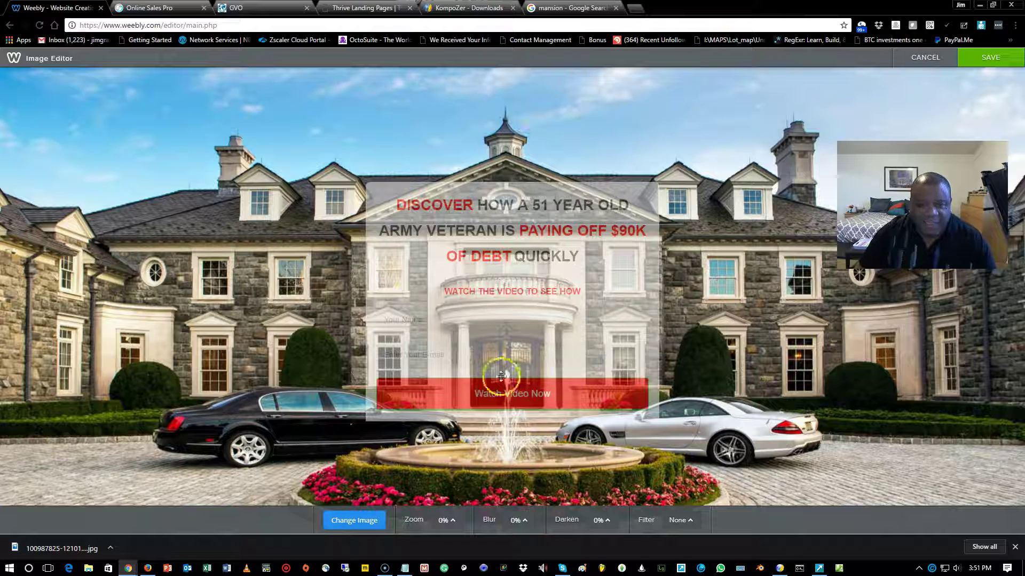
- Open the background picker from the image editor and browse the stock pictures under All Backgrounds
click(354, 521)
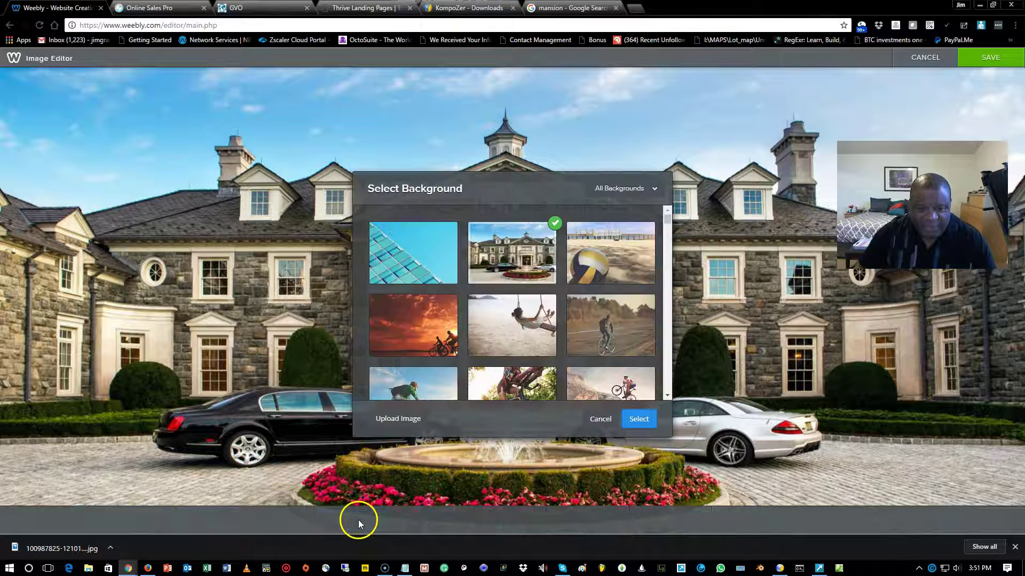
scroll(499, 293, down, 1)
scroll(549, 293, up, 1)
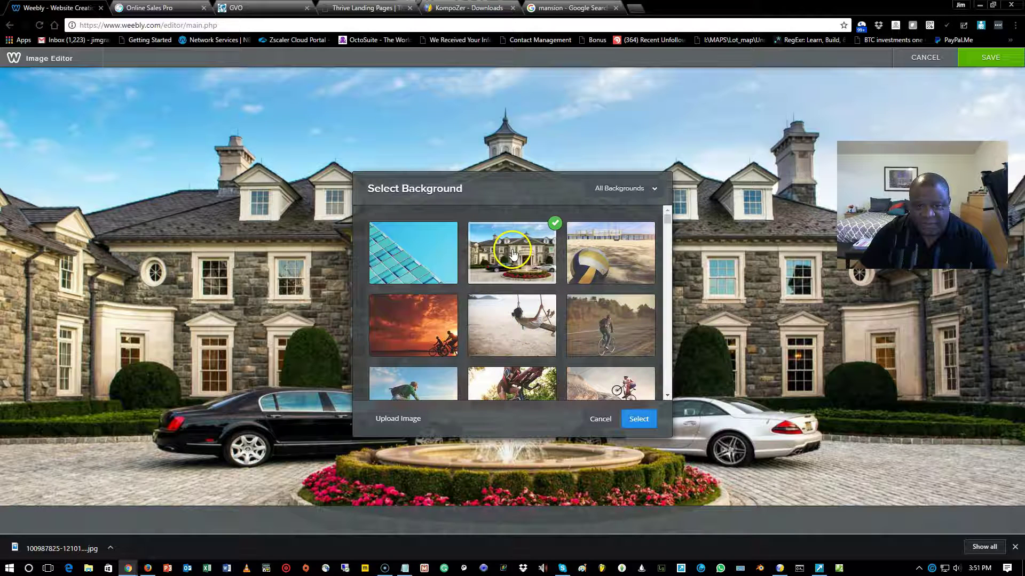
scroll(513, 254, down, 1)
scroll(515, 255, down, 1)
scroll(514, 255, down, 3)
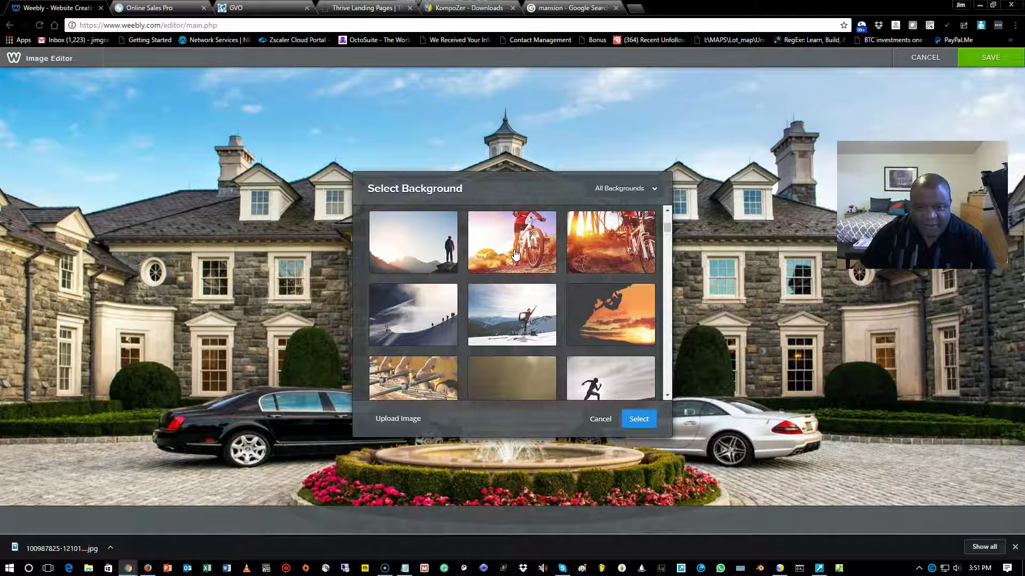
scroll(515, 255, down, 3)
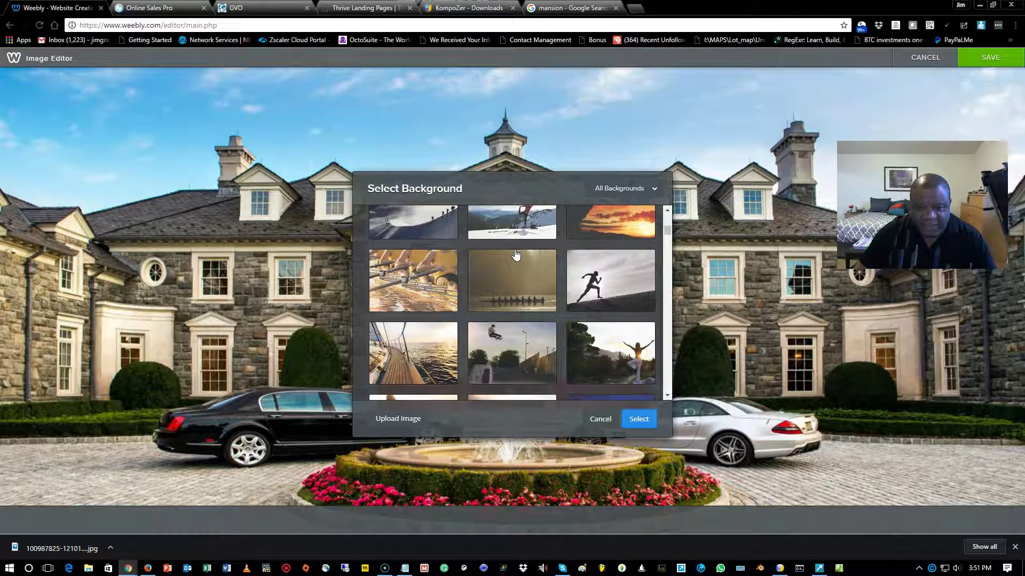
scroll(515, 255, down, 2)
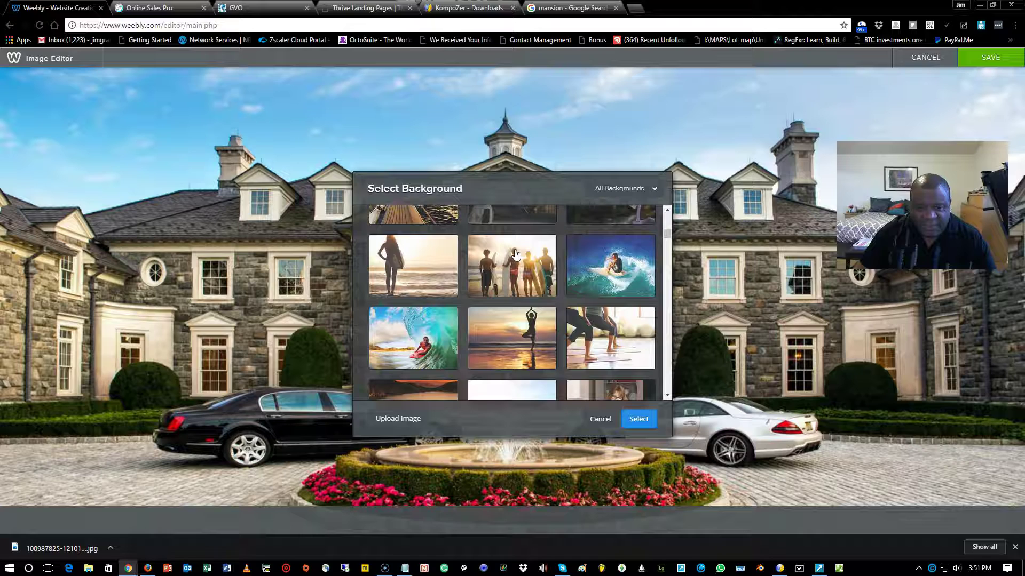
scroll(597, 293, down, 2)
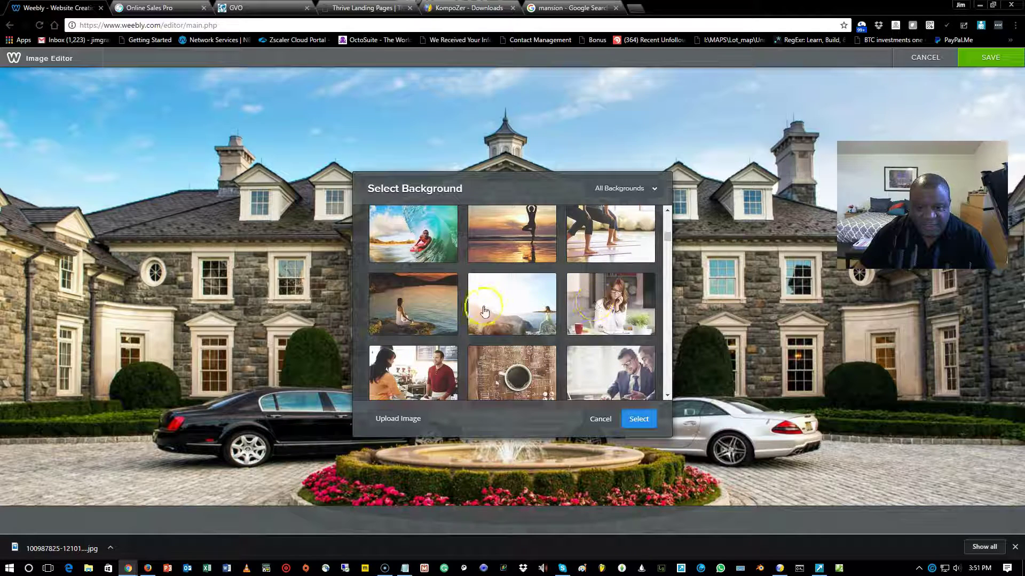
scroll(490, 307, down, 1)
scroll(534, 277, down, 3)
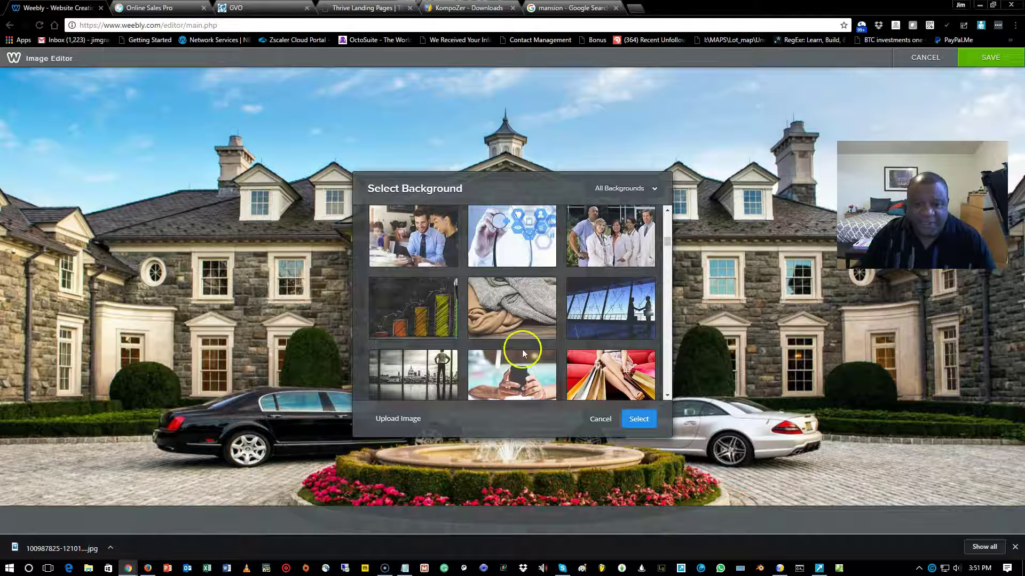
- Replace the header background with the stock picture of a man standing at a window overlooking a city skyline, and save it
click(451, 373)
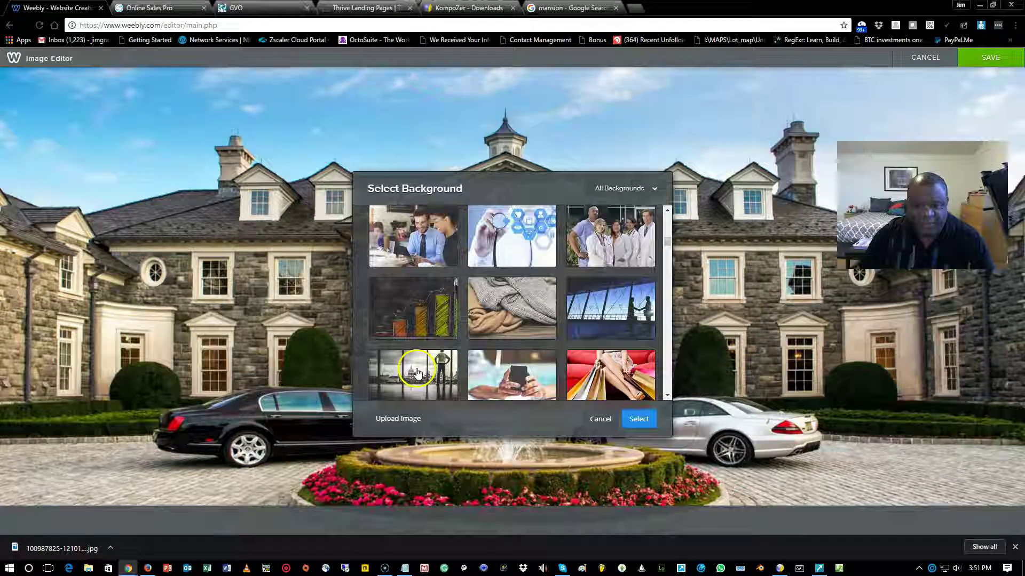
click(639, 420)
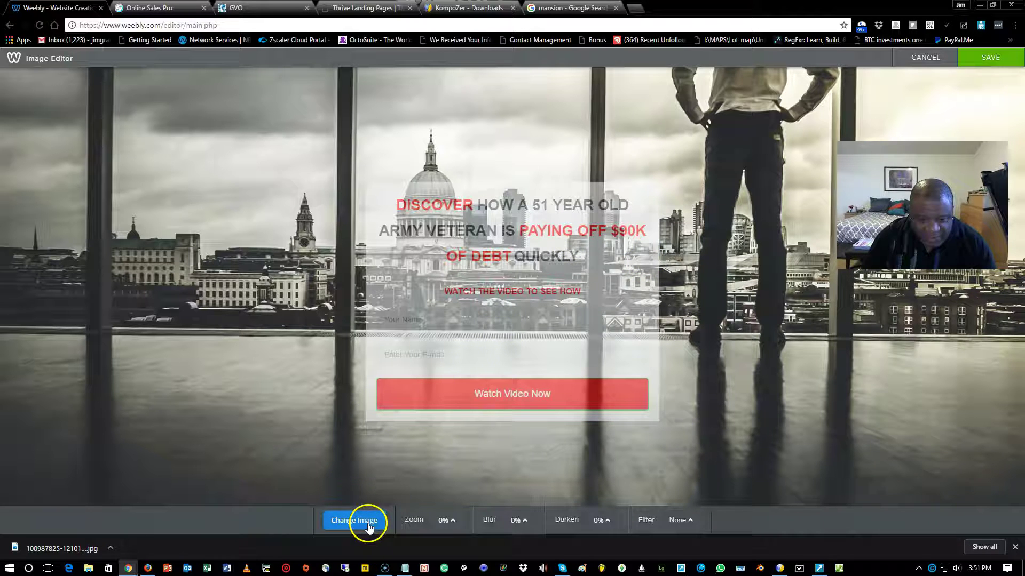
click(990, 57)
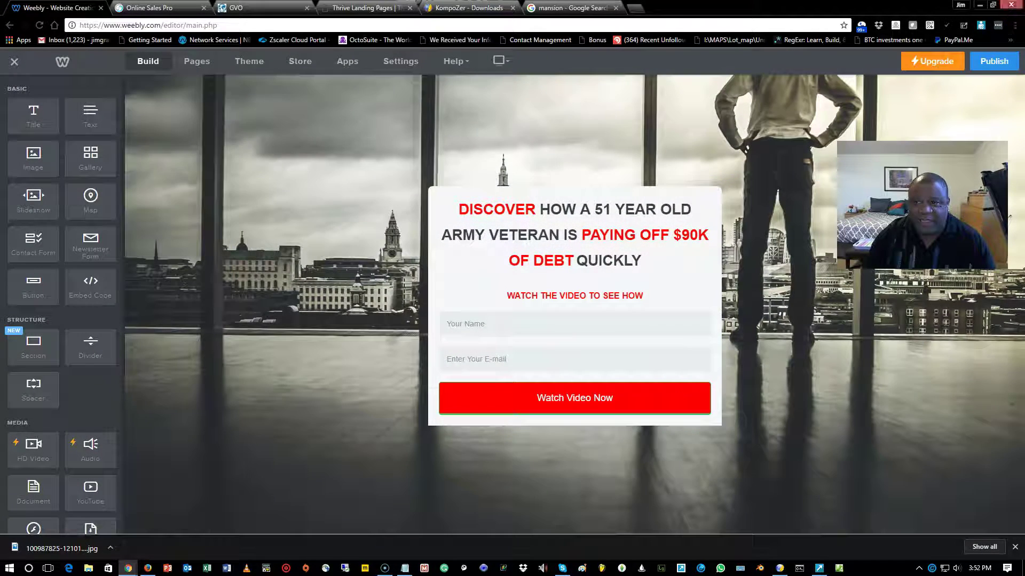
- Publish the website and open the live page at jimstestdemo.weebly.com
click(994, 60)
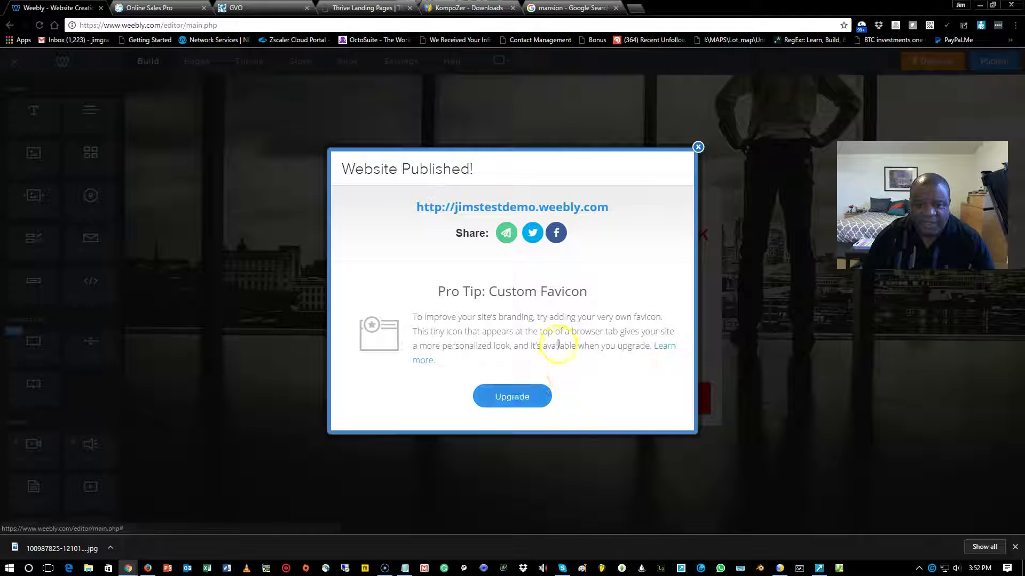
click(520, 213)
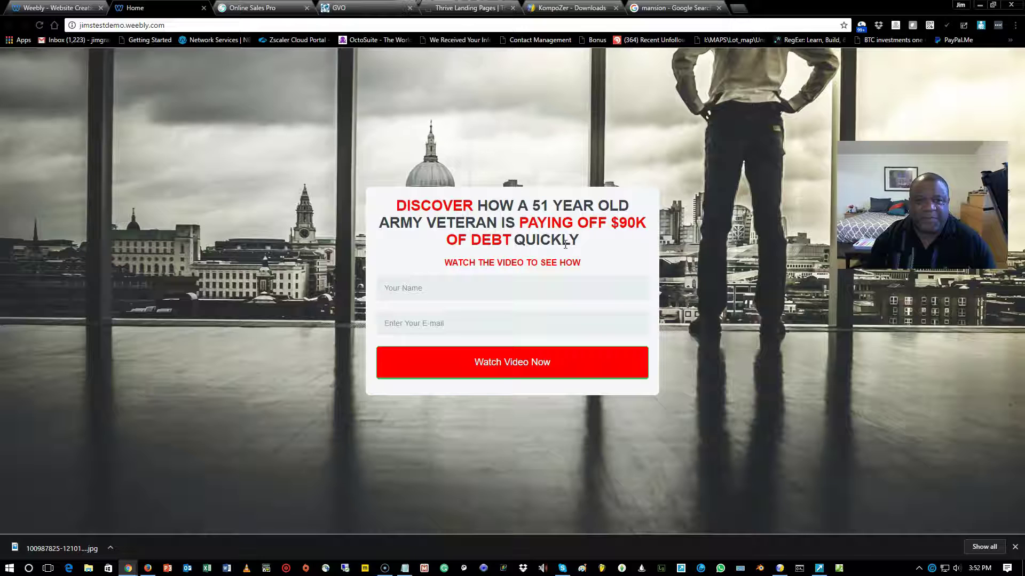
- Switch to the GVO back office and review the Auto Responder's total statistics by campaign and message type
click(350, 8)
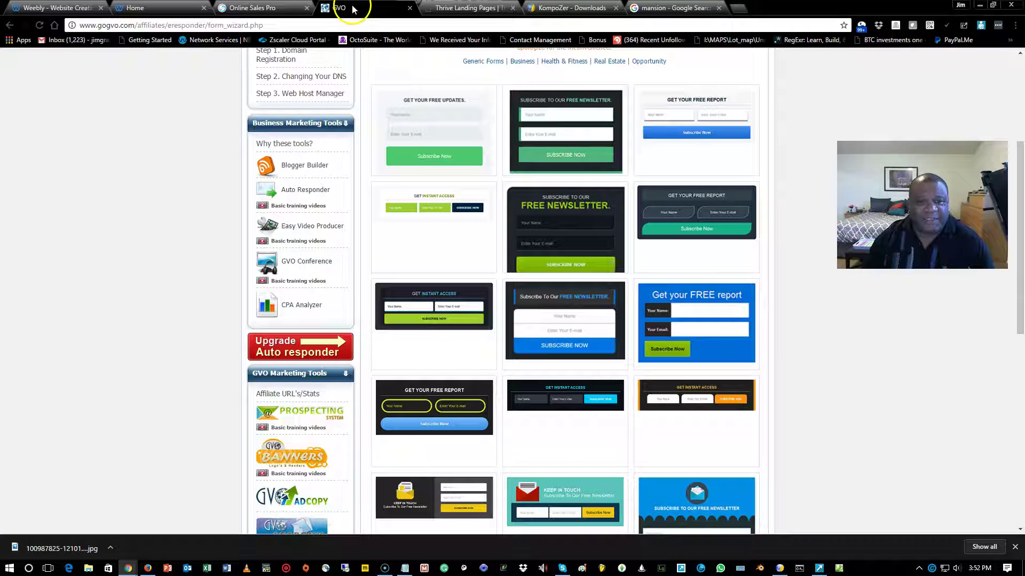
scroll(354, 194, up, 4)
scroll(341, 240, down, 3)
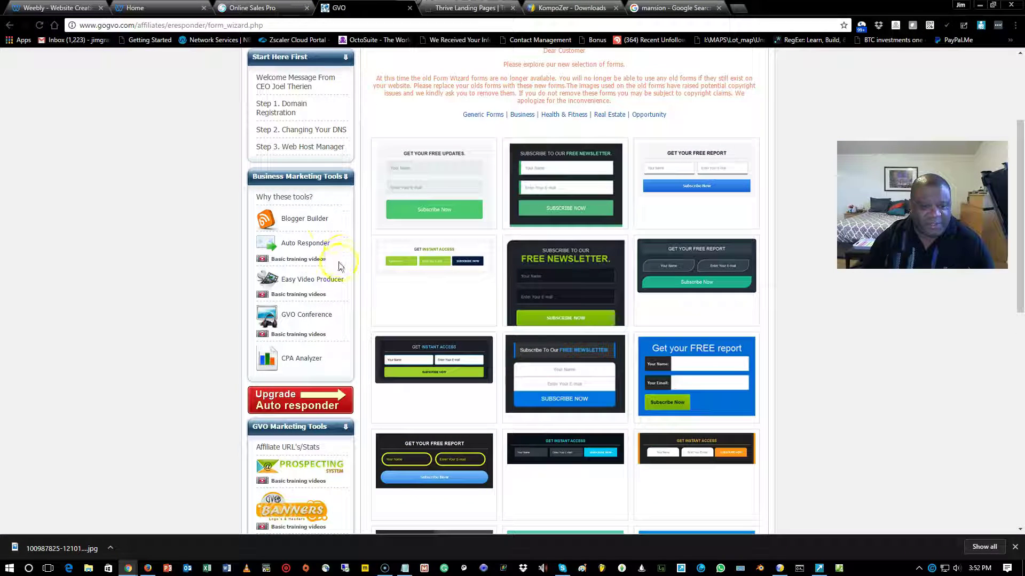
click(298, 244)
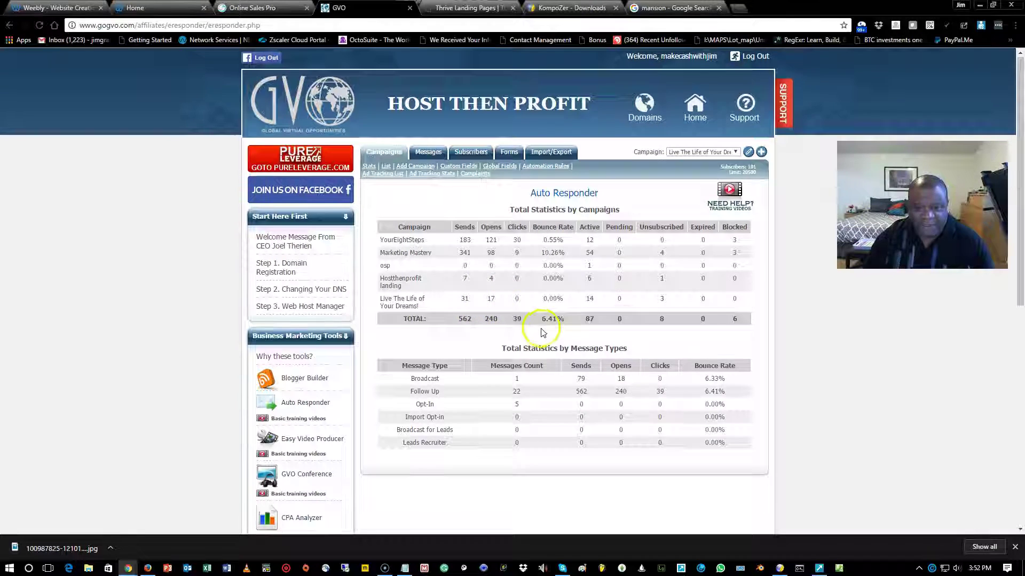
scroll(544, 325, down, 2)
scroll(569, 289, up, 2)
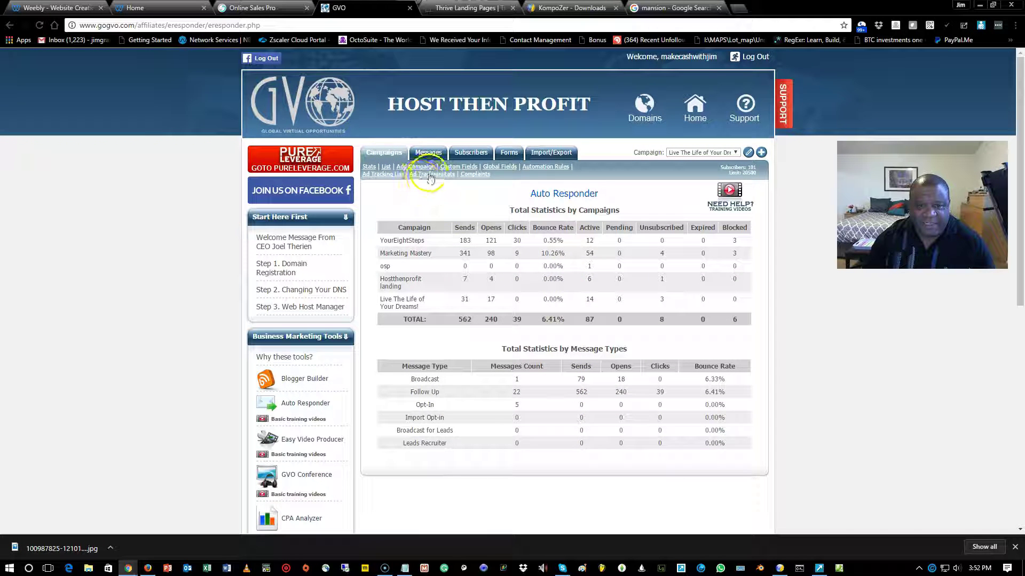
- Review the subscriber statistics per campaign, look at the Thrive landing page example, and return to the GVO statistics
click(479, 155)
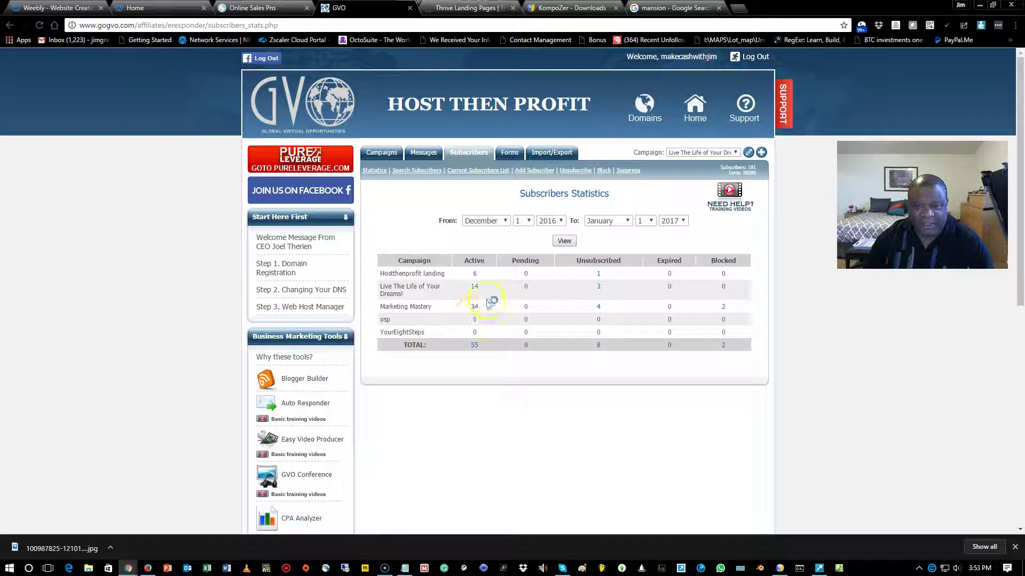
click(468, 348)
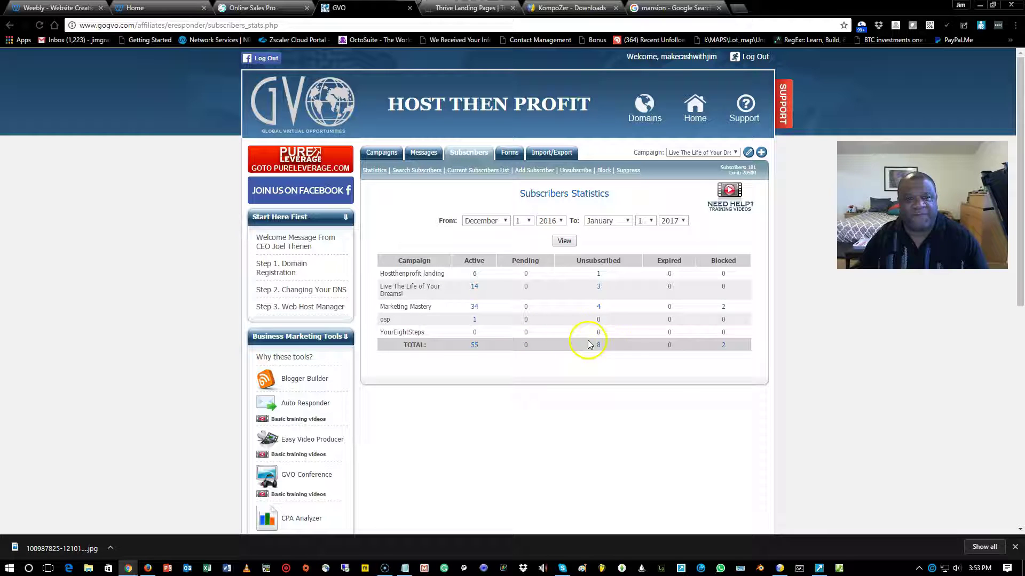
click(470, 9)
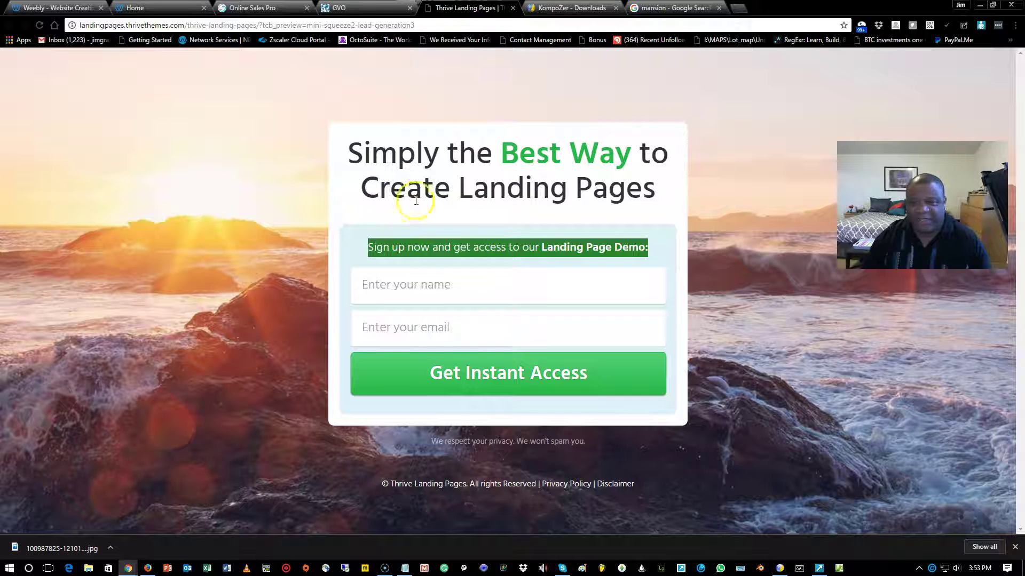
click(372, 11)
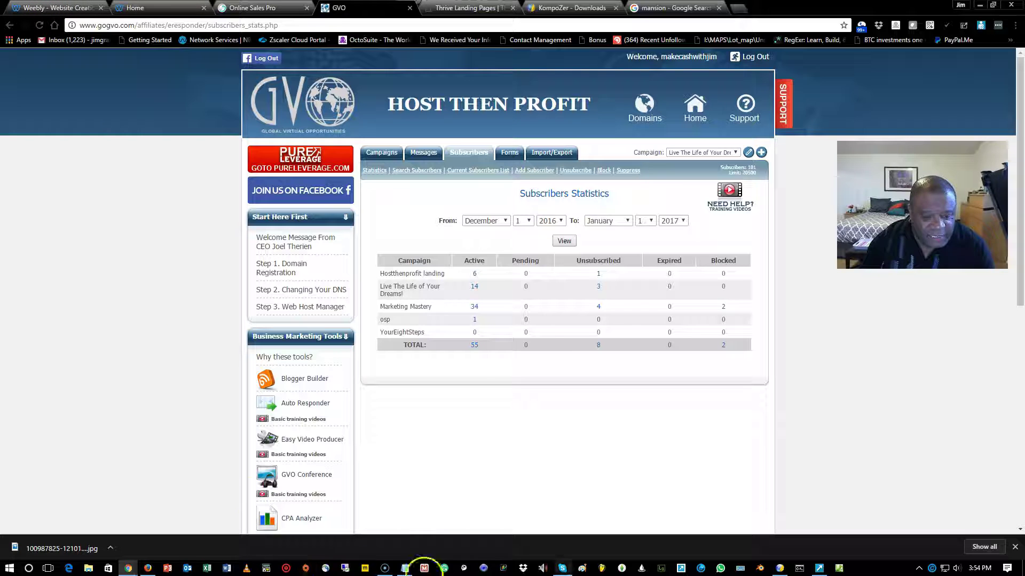
- Switch to KompoZer, view the opt-in form's HTML source, restore the Normal view, and minimize the editor
click(779, 568)
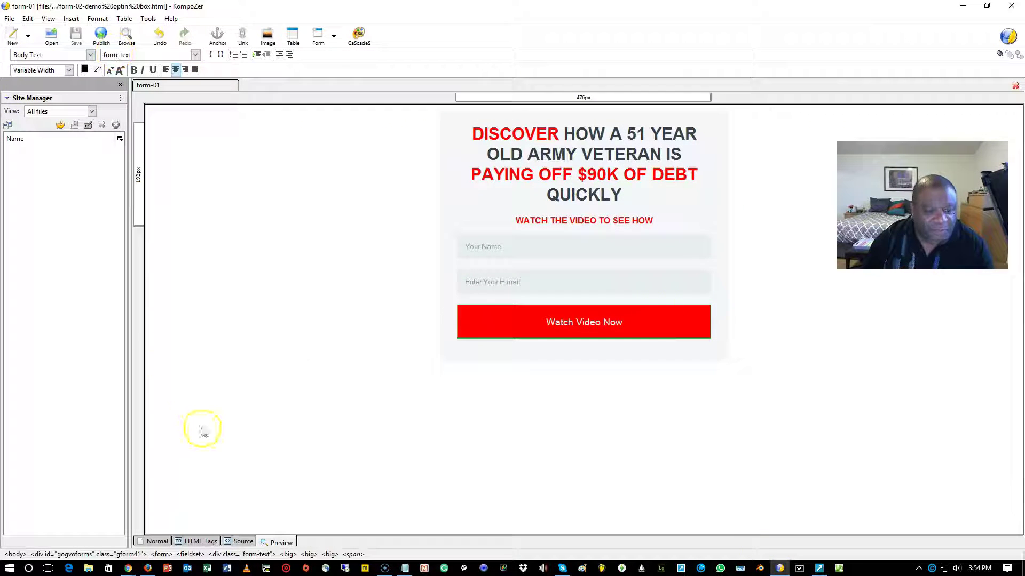
click(243, 541)
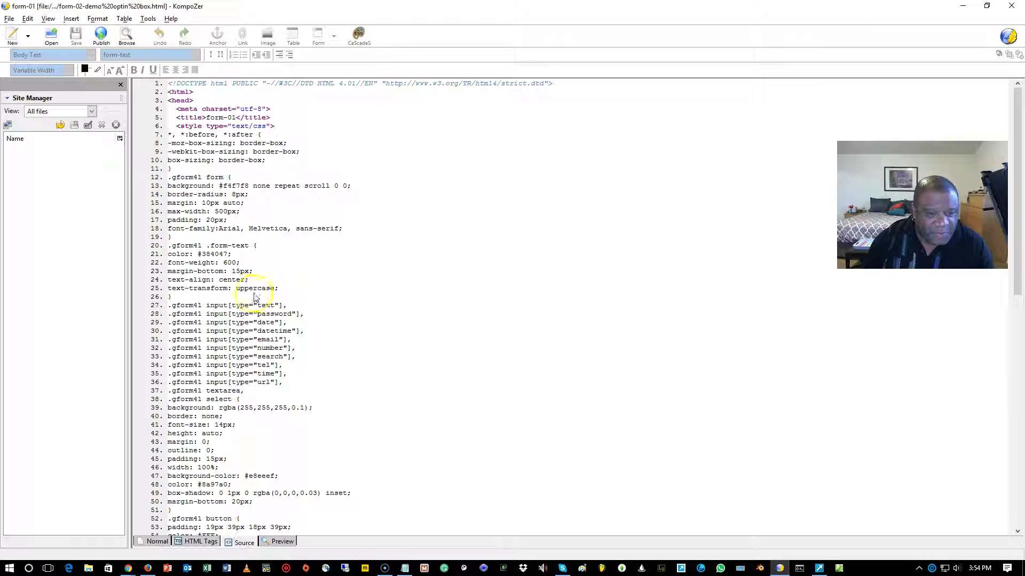
click(155, 541)
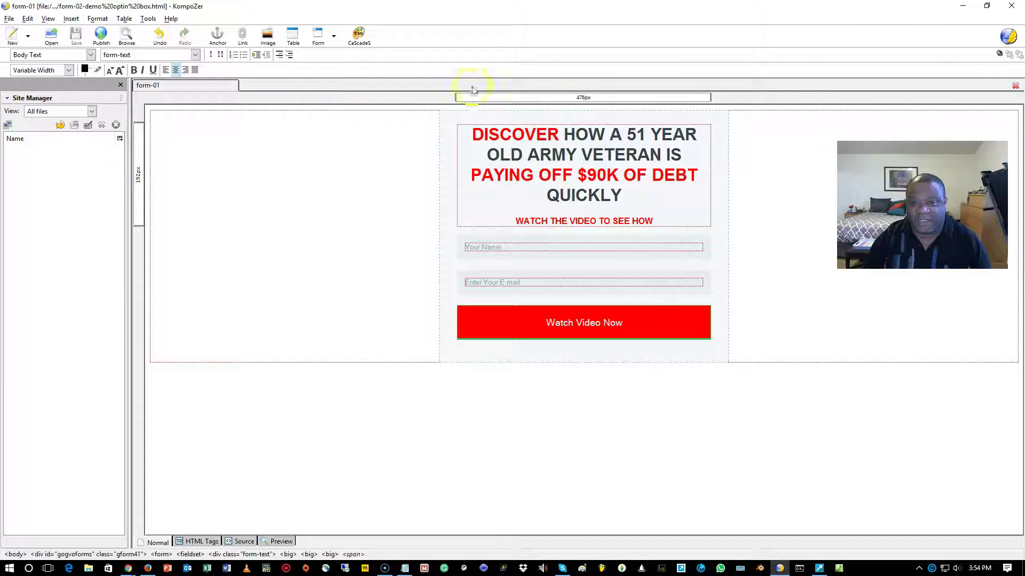
click(963, 7)
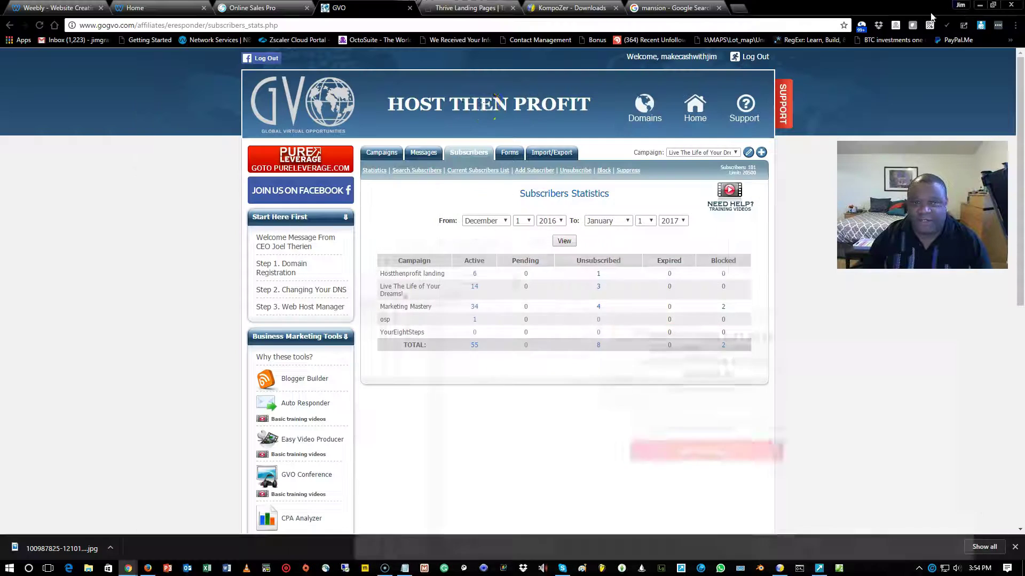
- Find the Auto Responder upgrade offer in GVO and open its subscriber upgrades page
scroll(332, 216, down, 2)
scroll(332, 216, down, 2)
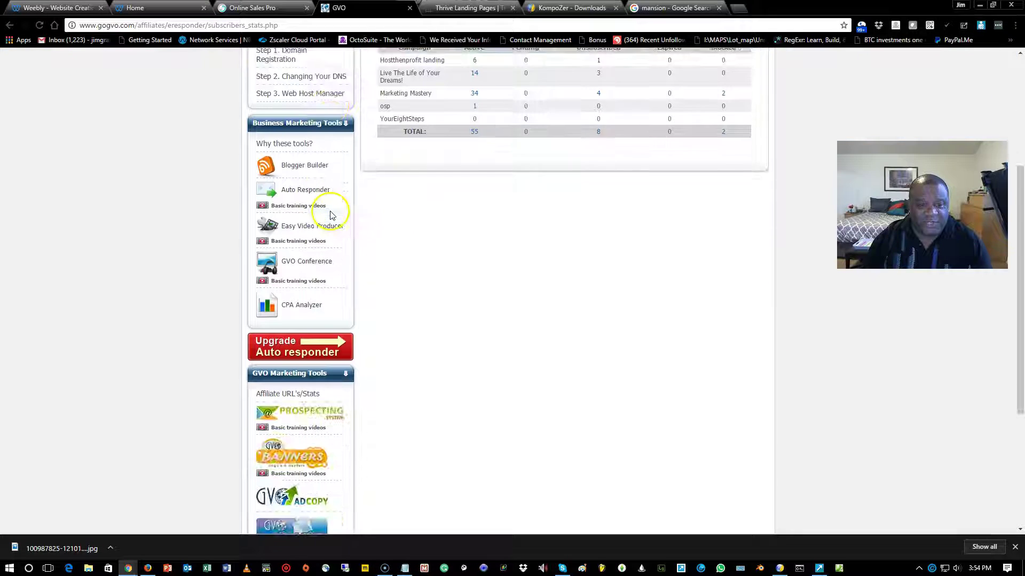
scroll(481, 201, up, 3)
scroll(342, 214, down, 3)
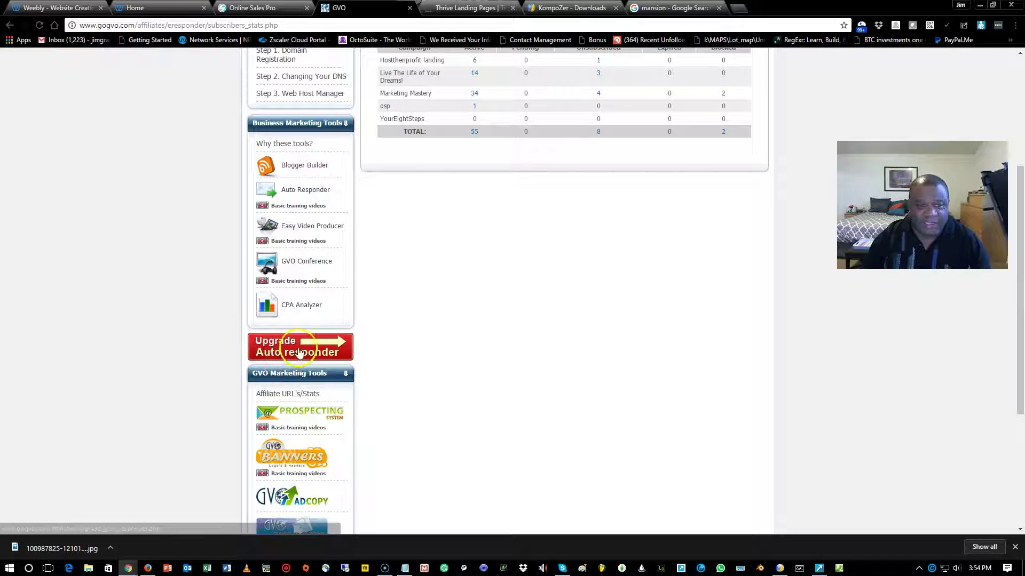
click(288, 348)
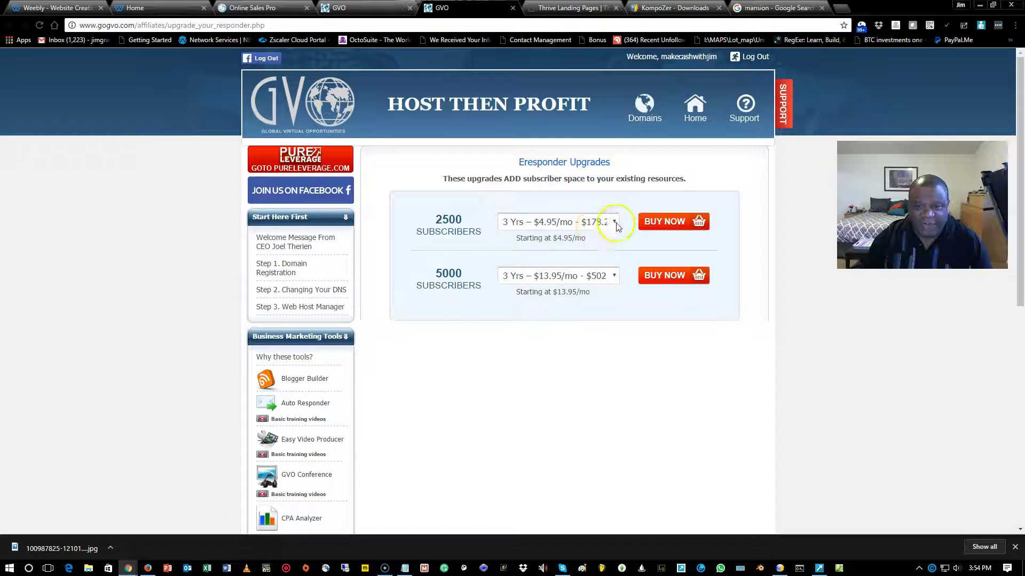
- Set the 2500-subscriber upgrade to Monthly - $12/mo and view the billing options for the 5000-subscriber upgrade without changing them
click(615, 226)
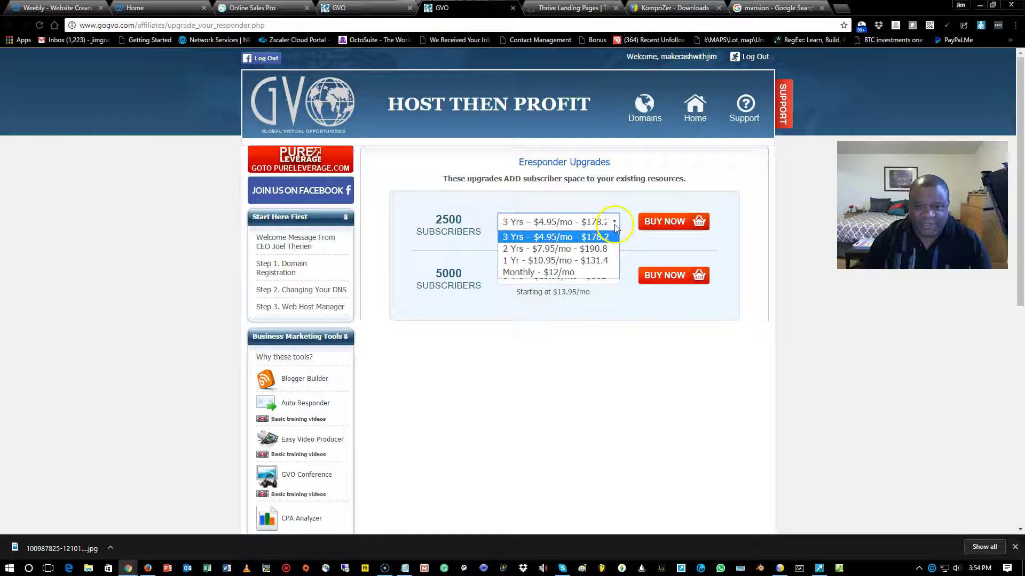
click(566, 272)
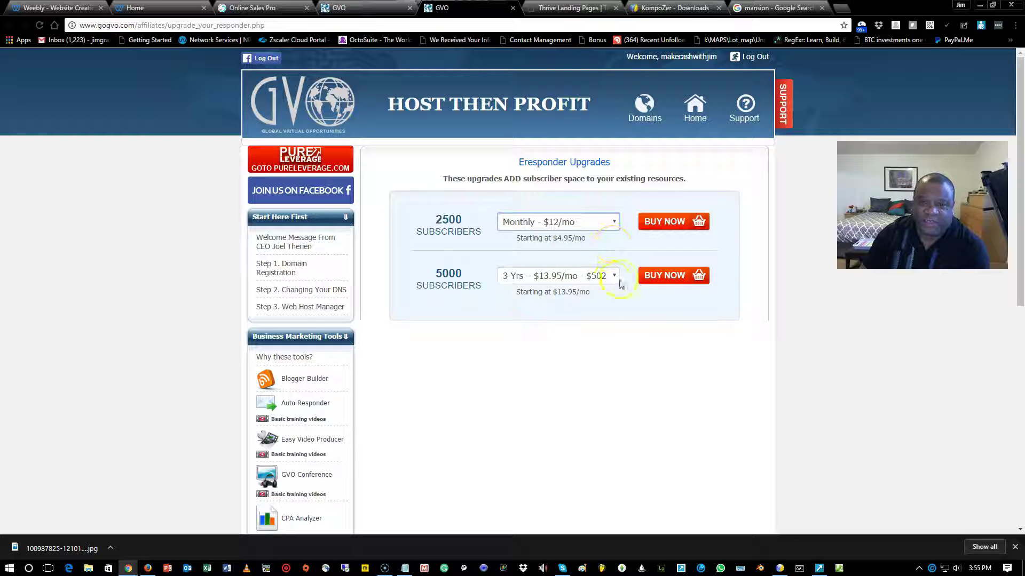
click(615, 223)
click(610, 276)
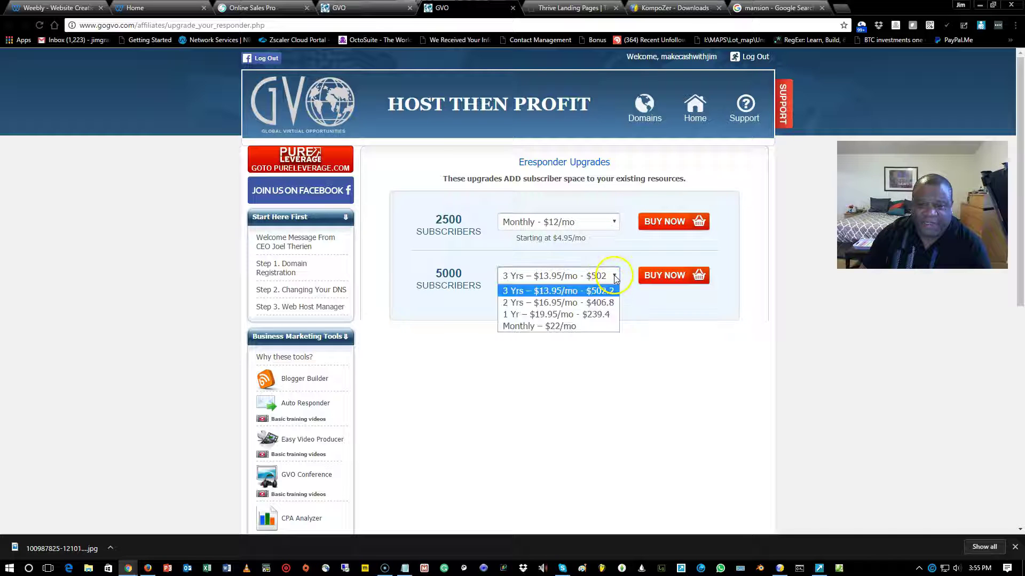
click(650, 323)
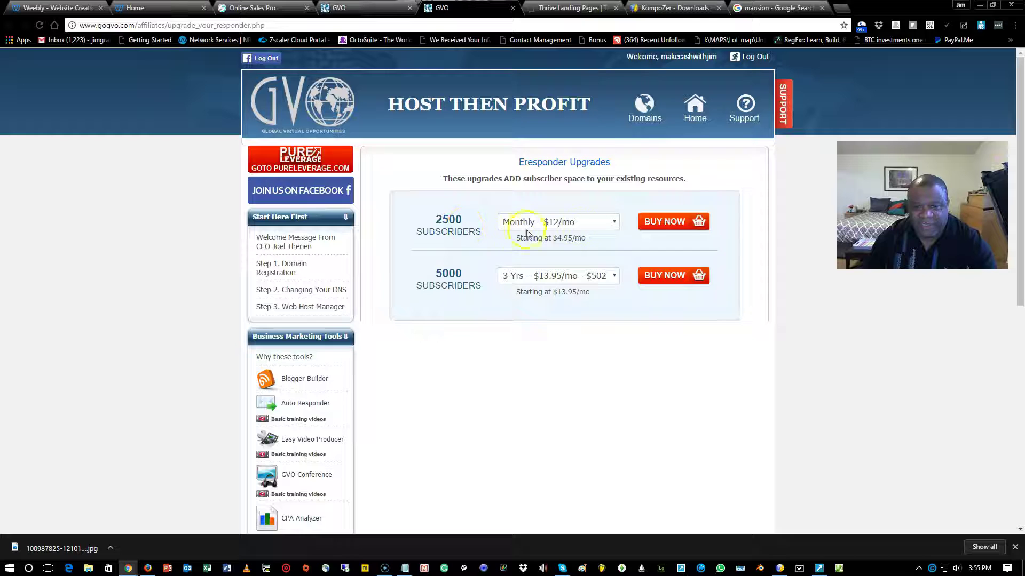
click(332, 162)
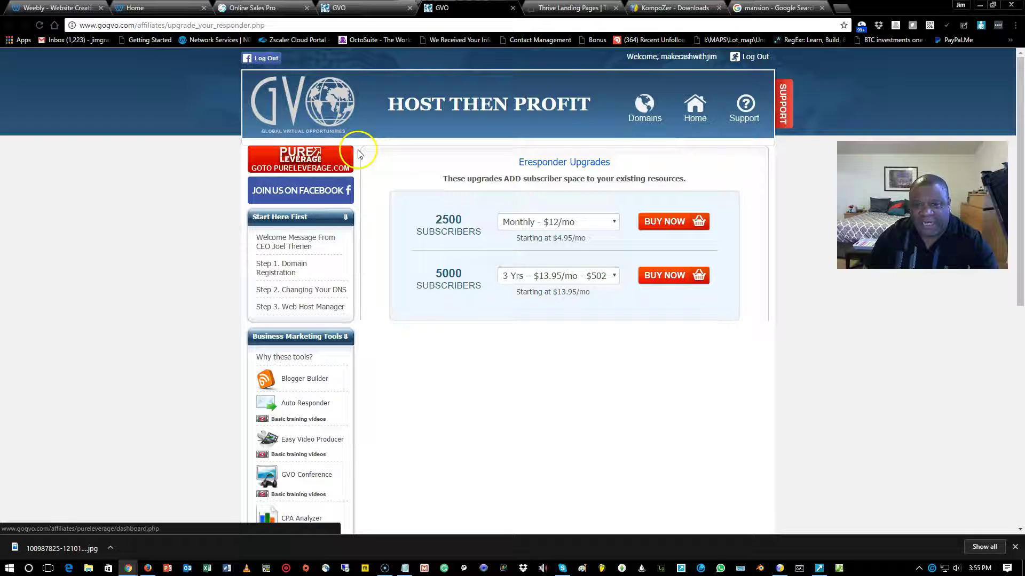
scroll(323, 285, down, 3)
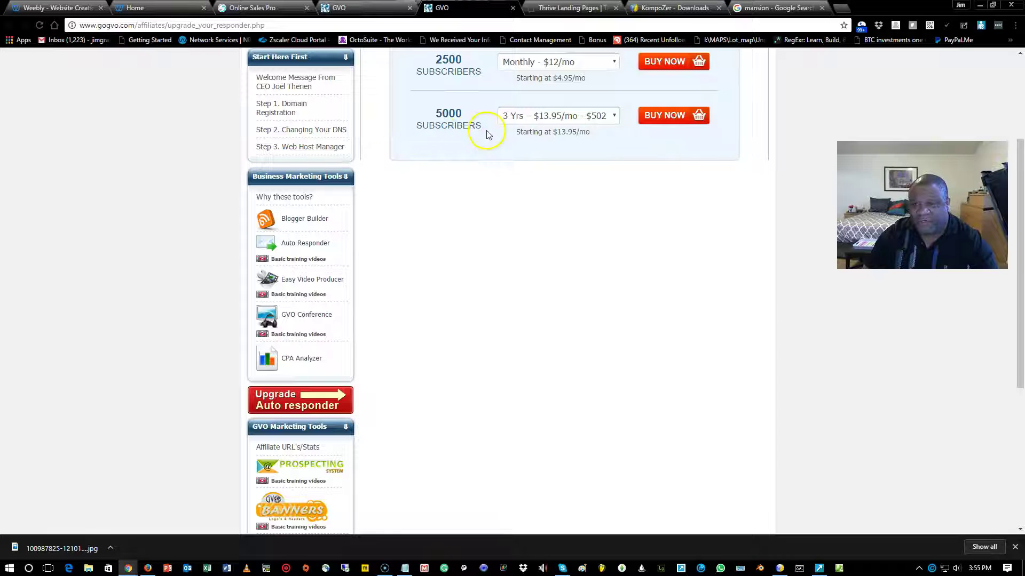
scroll(647, 220, up, 3)
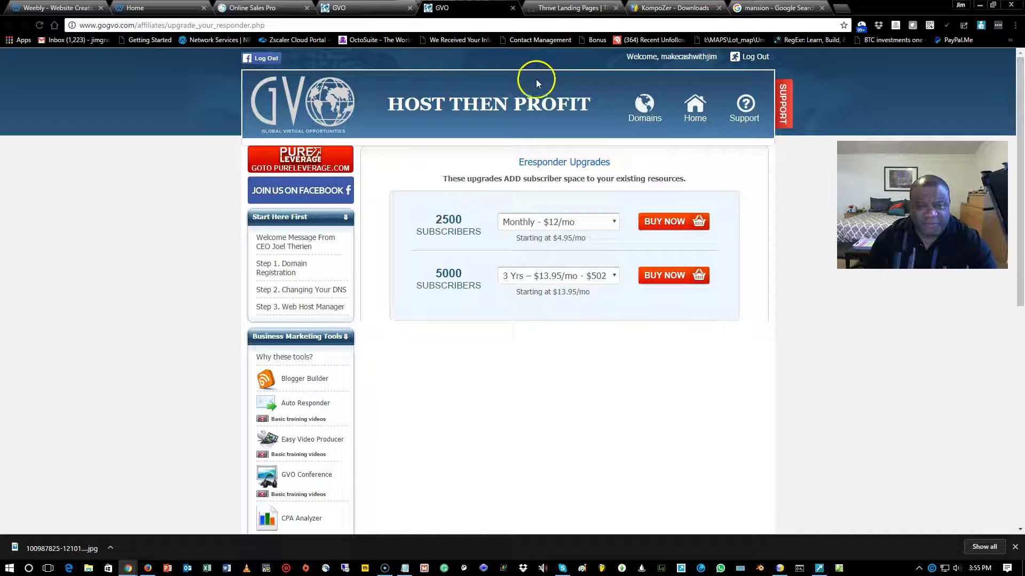
click(577, 7)
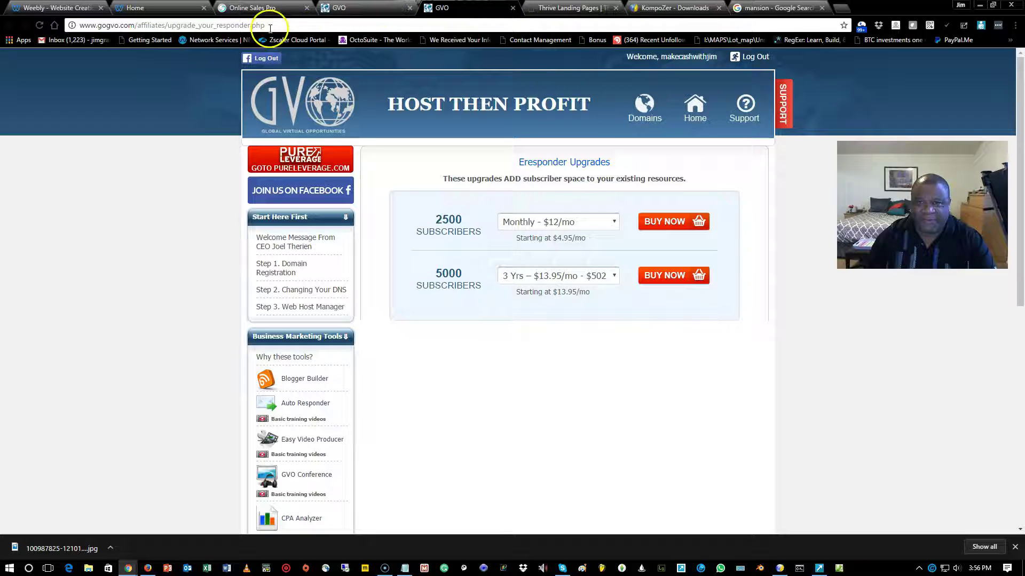
click(15, 543)
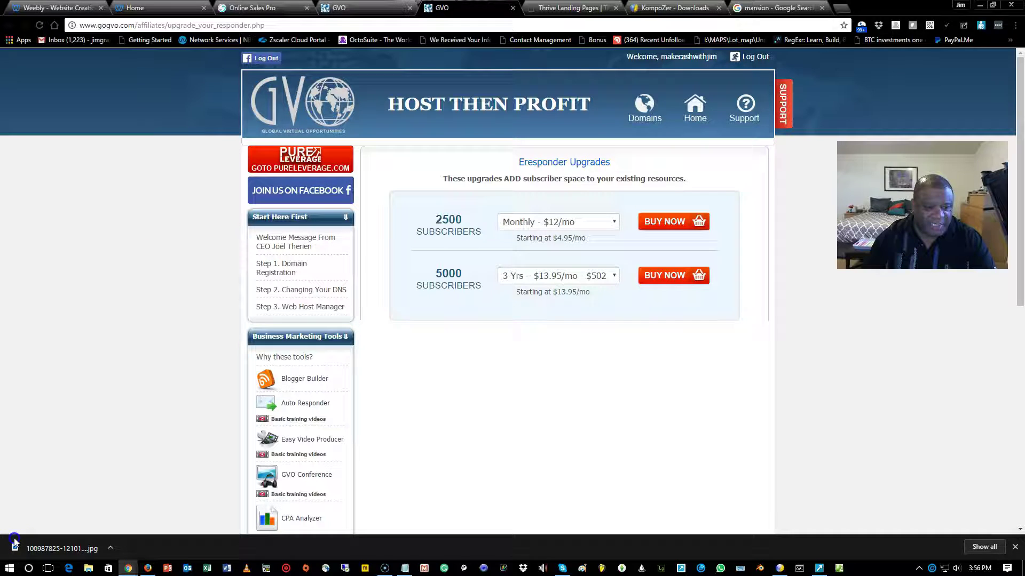